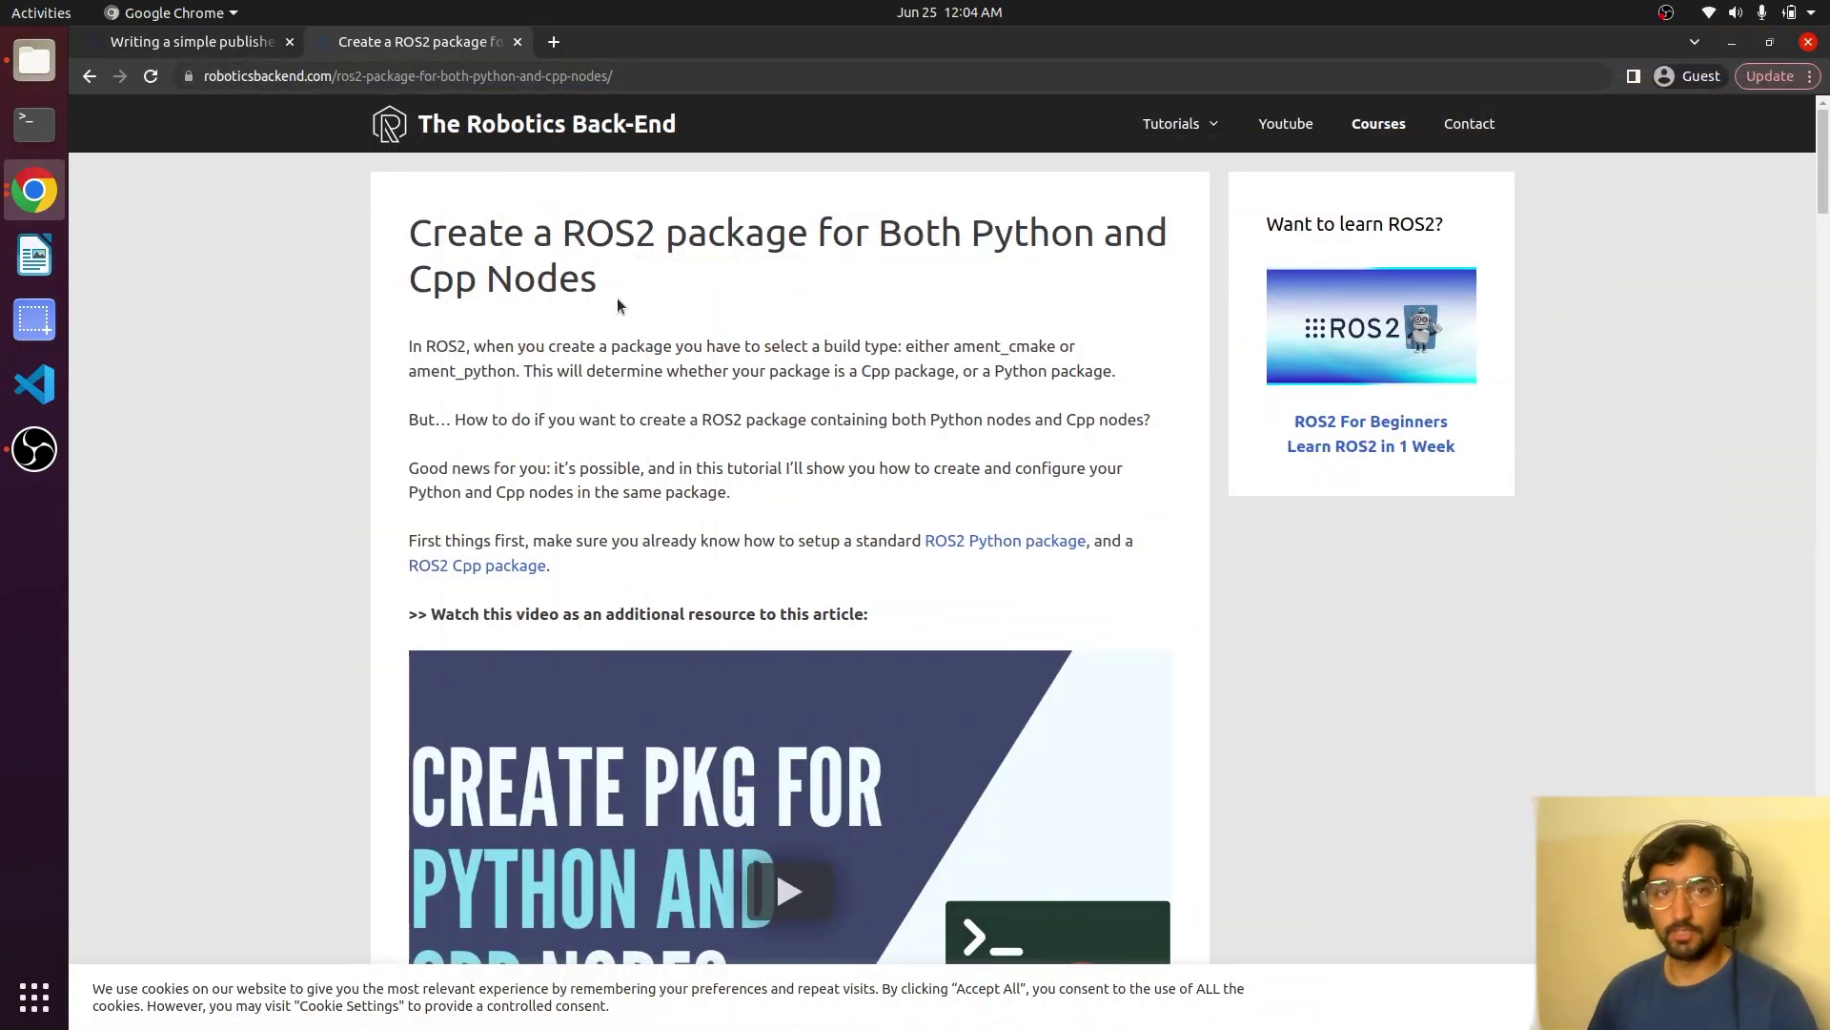
scroll(665, 350, "down", 3)
scroll(665, 349, "down", 3)
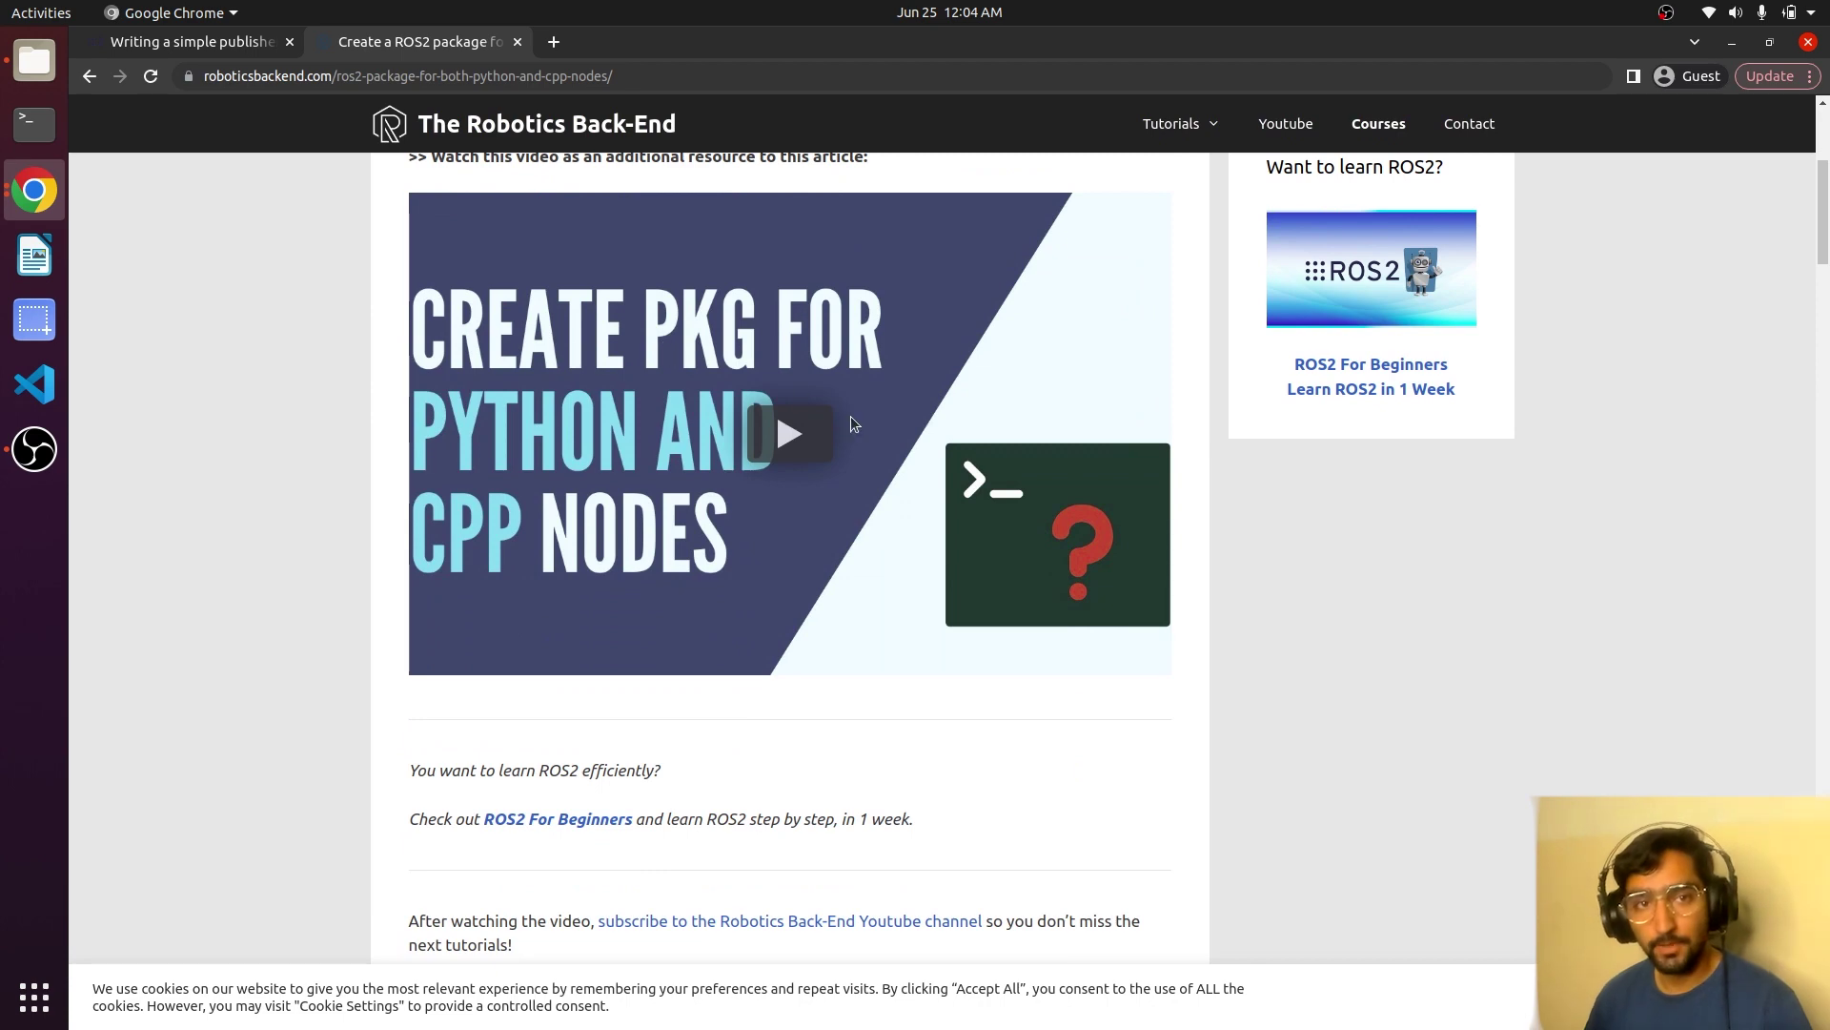
scroll(730, 554, "down", 5)
Close the ROS2 popup and highlight ament_cmake, the 'Add a Python node' heading and my_cpp_py_pkg.
left_click(596, 758)
scroll(1082, 760, "down", 4)
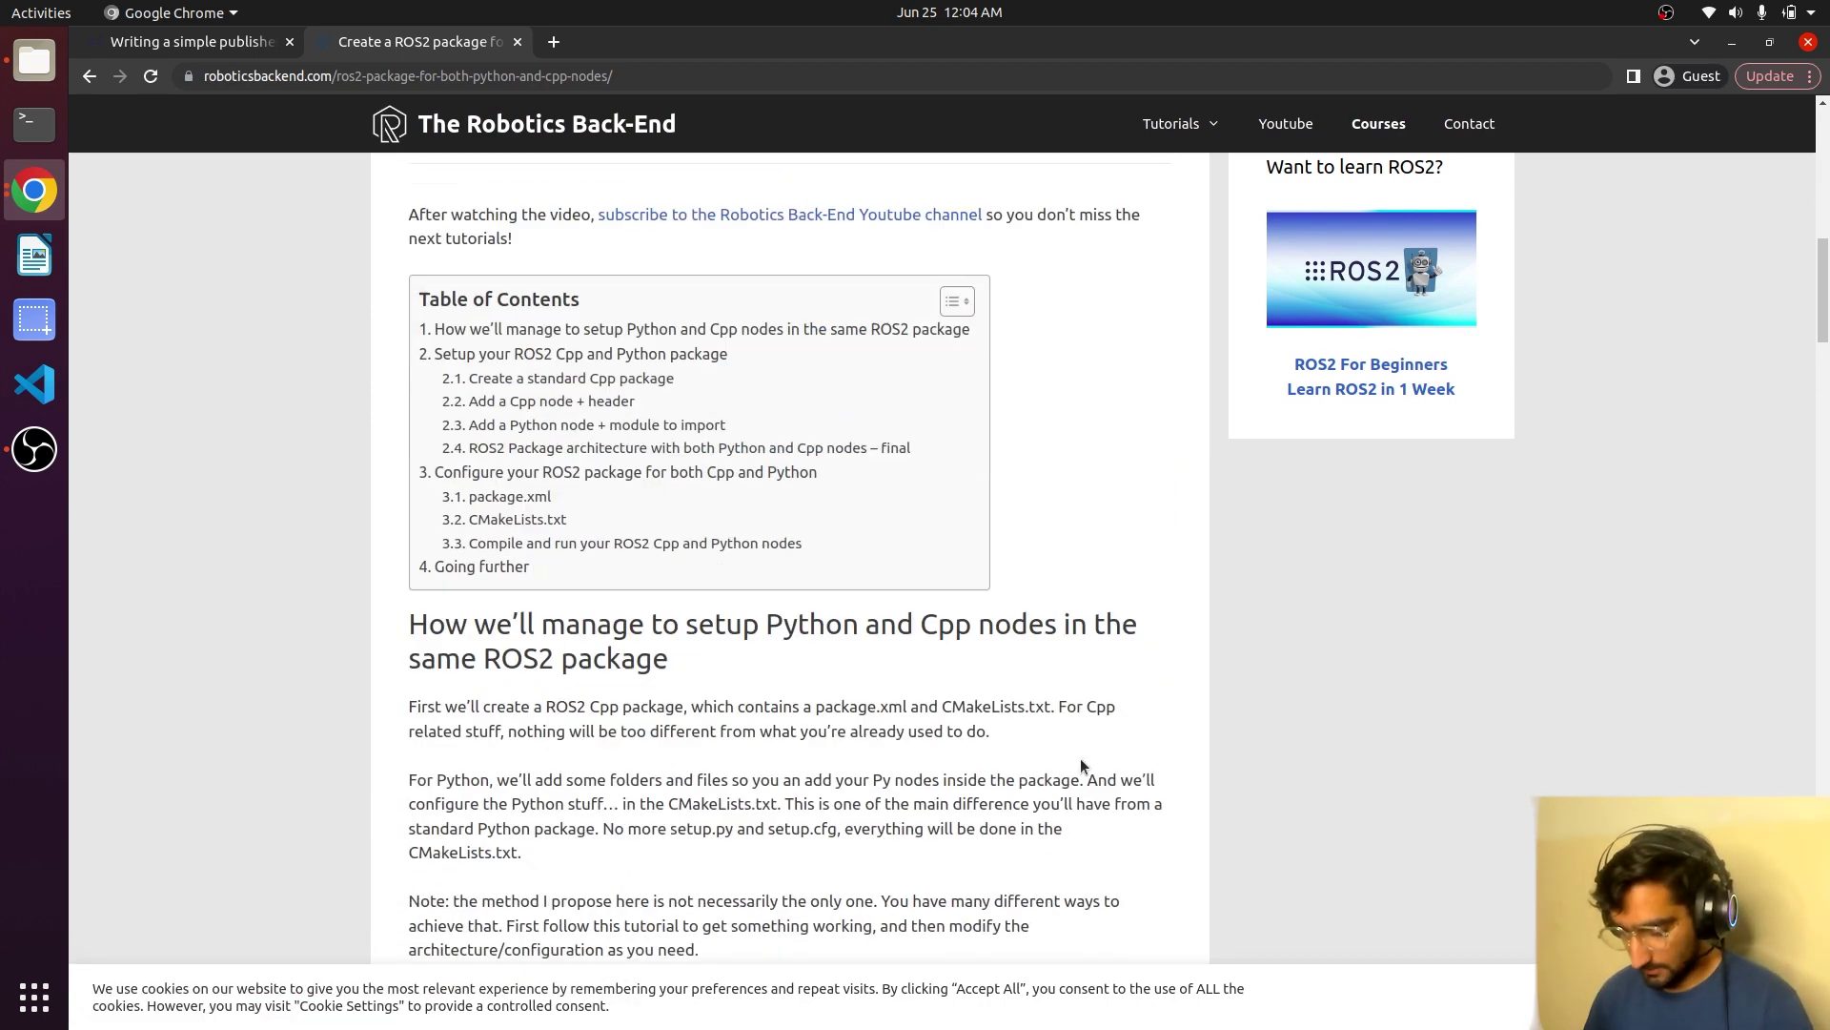
scroll(1046, 749, "down", 2)
scroll(809, 694, "down", 2)
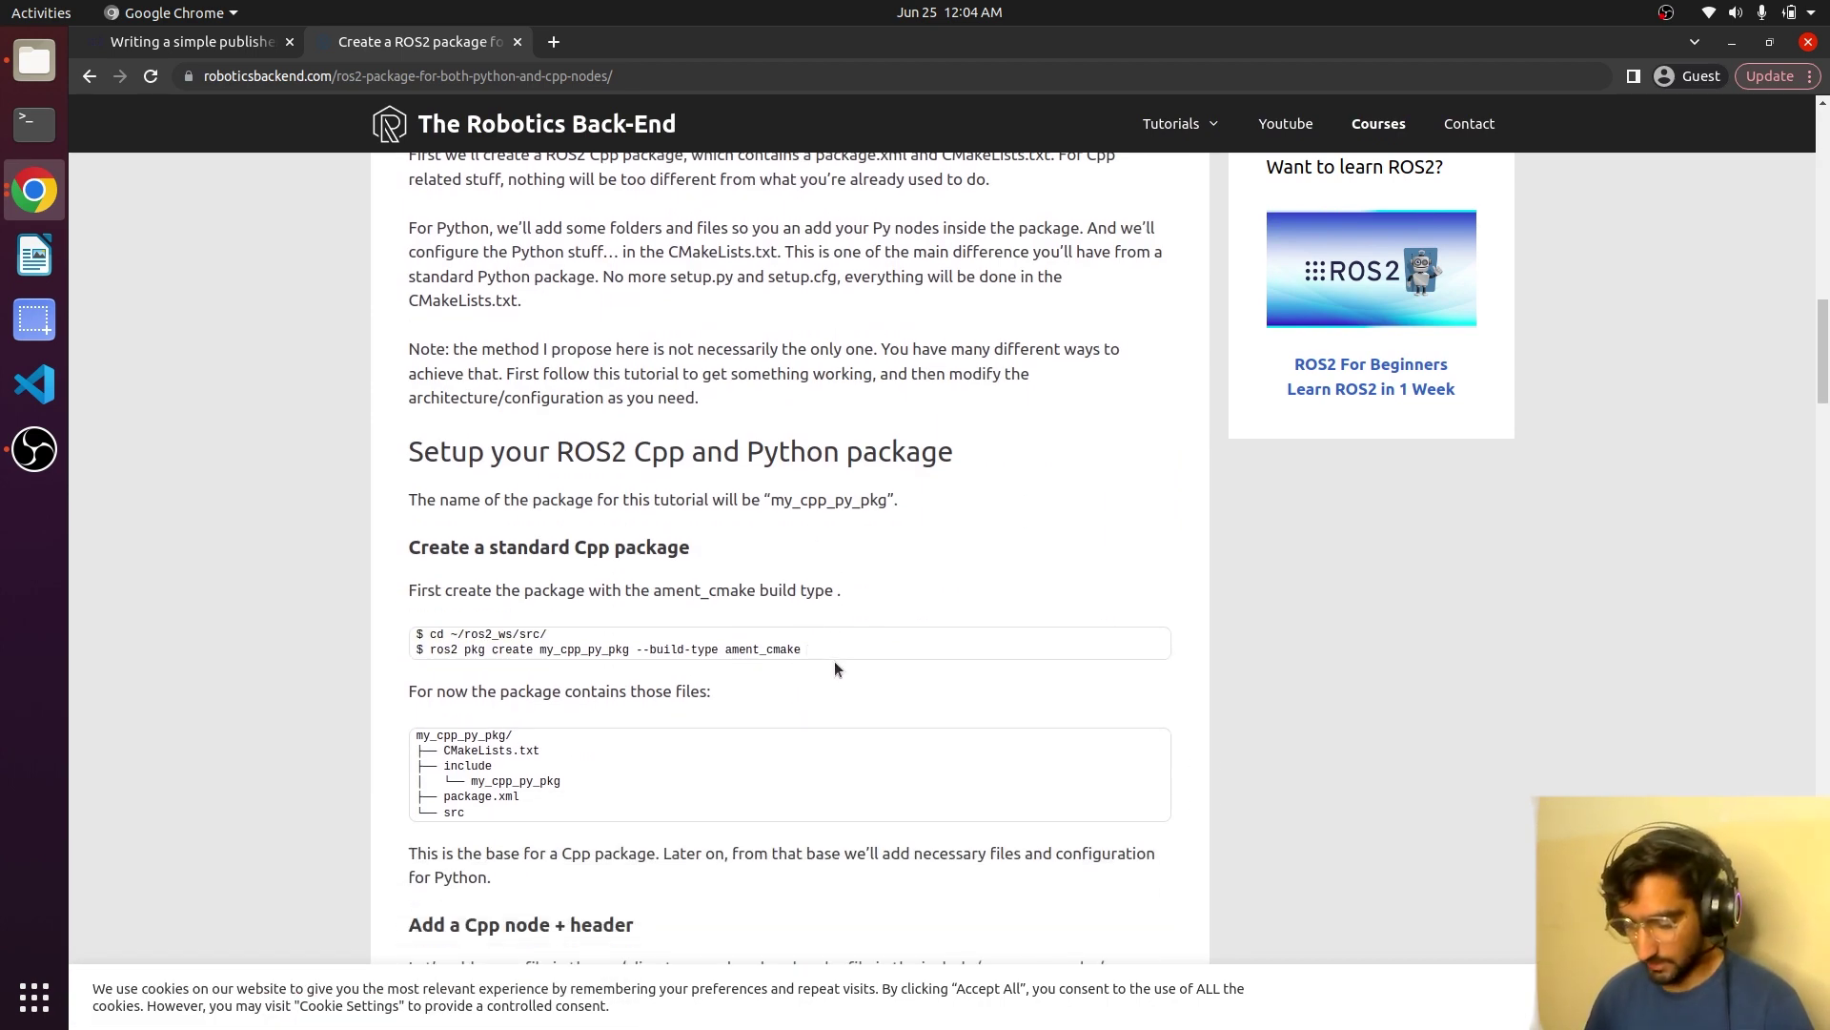
double_click(716, 592)
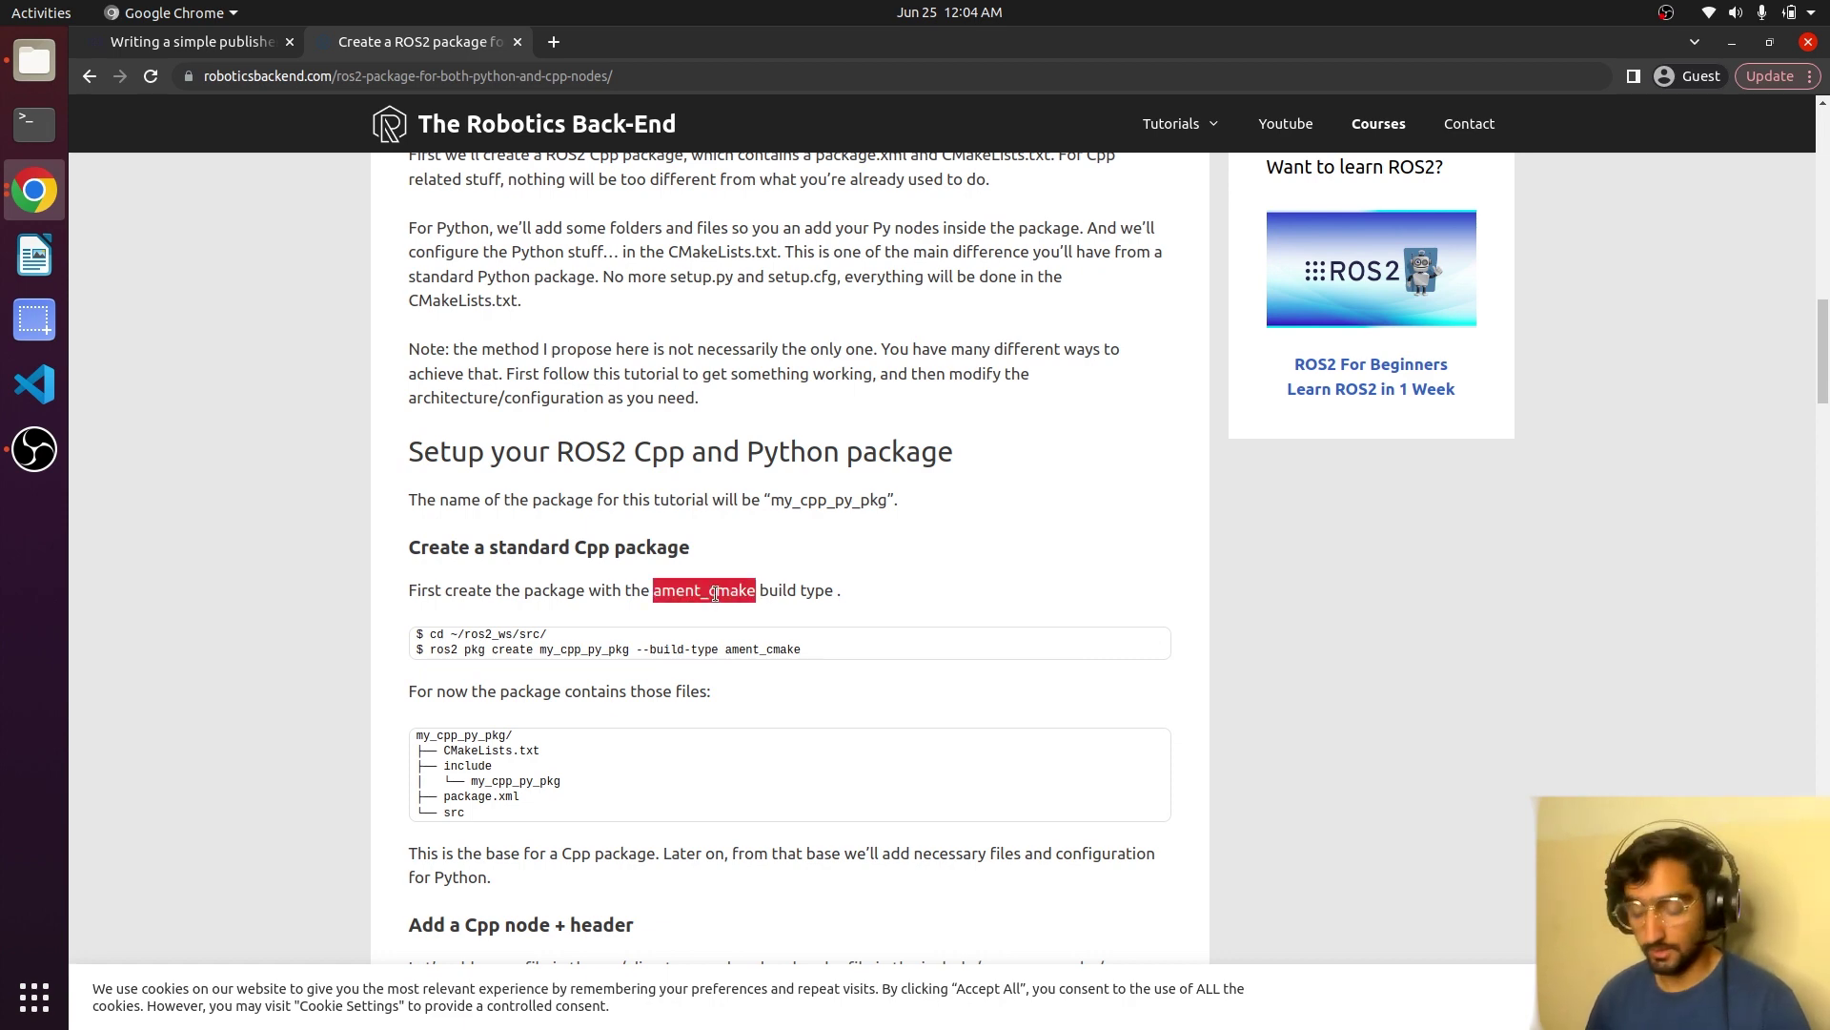
scroll(677, 442, "down", 8)
scroll(794, 570, "down", 2)
mouse_move(786, 555)
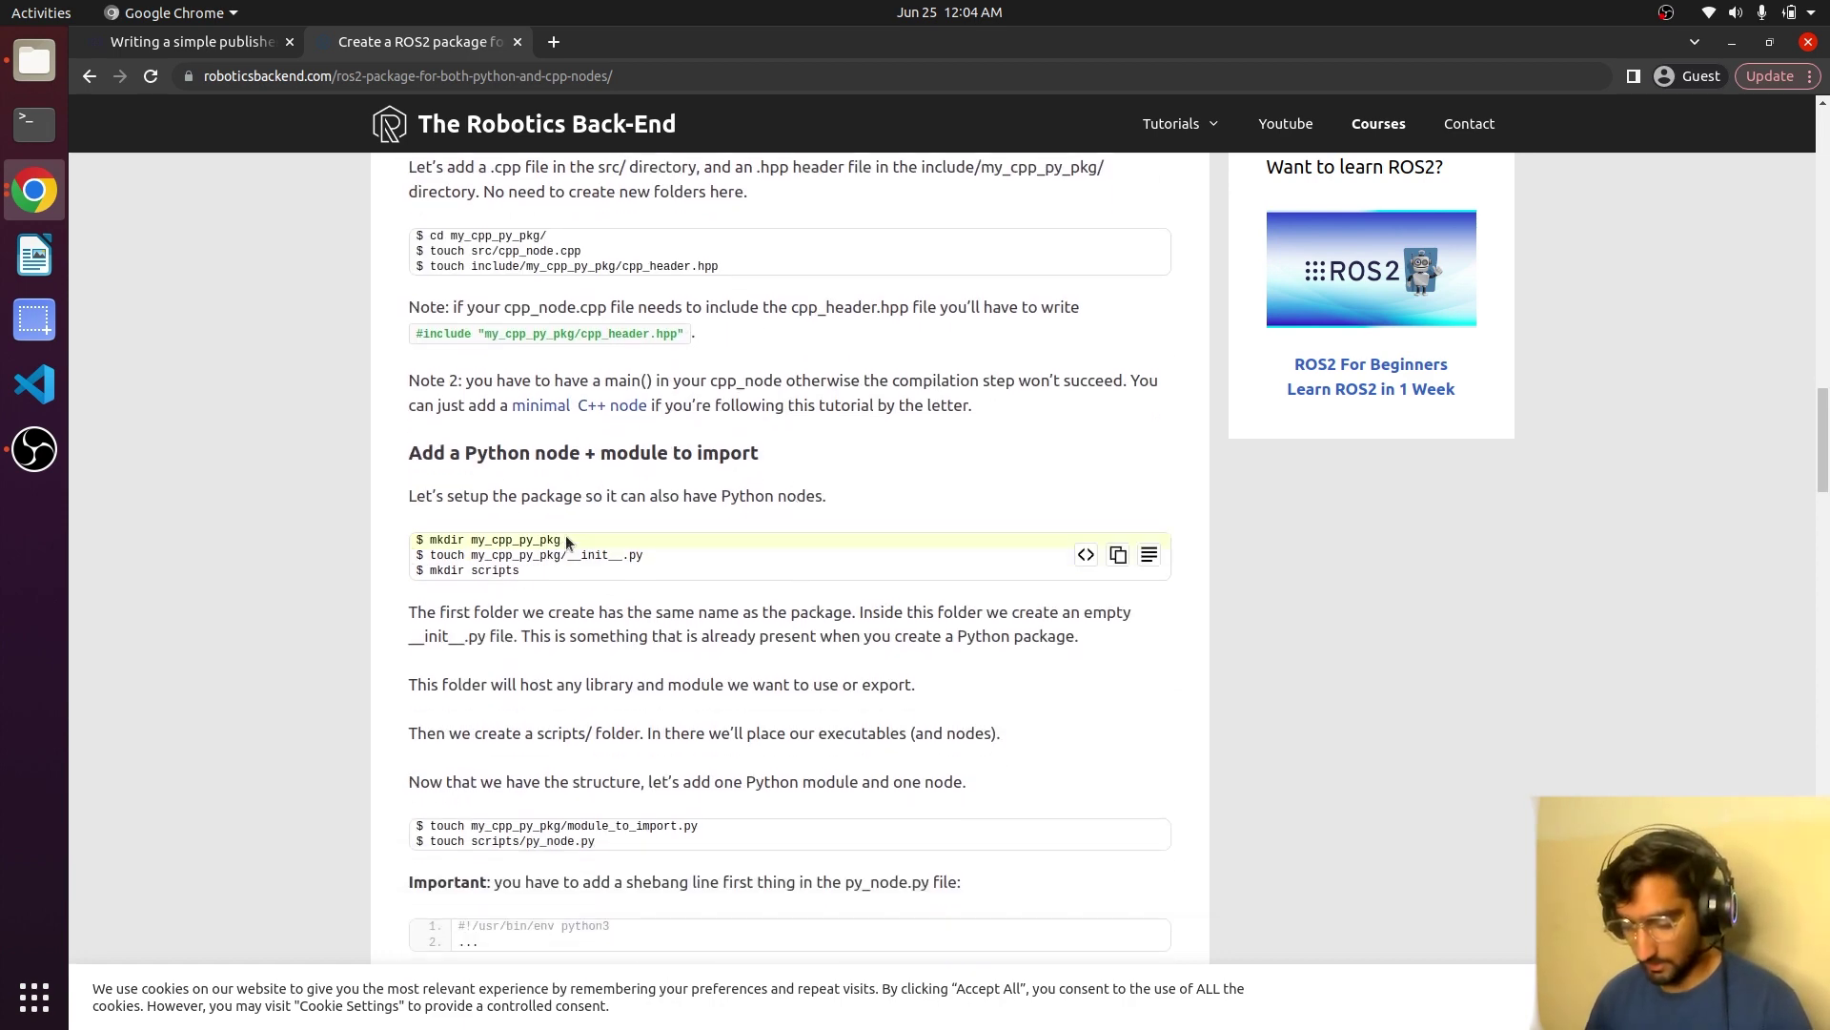
triple_click(524, 453)
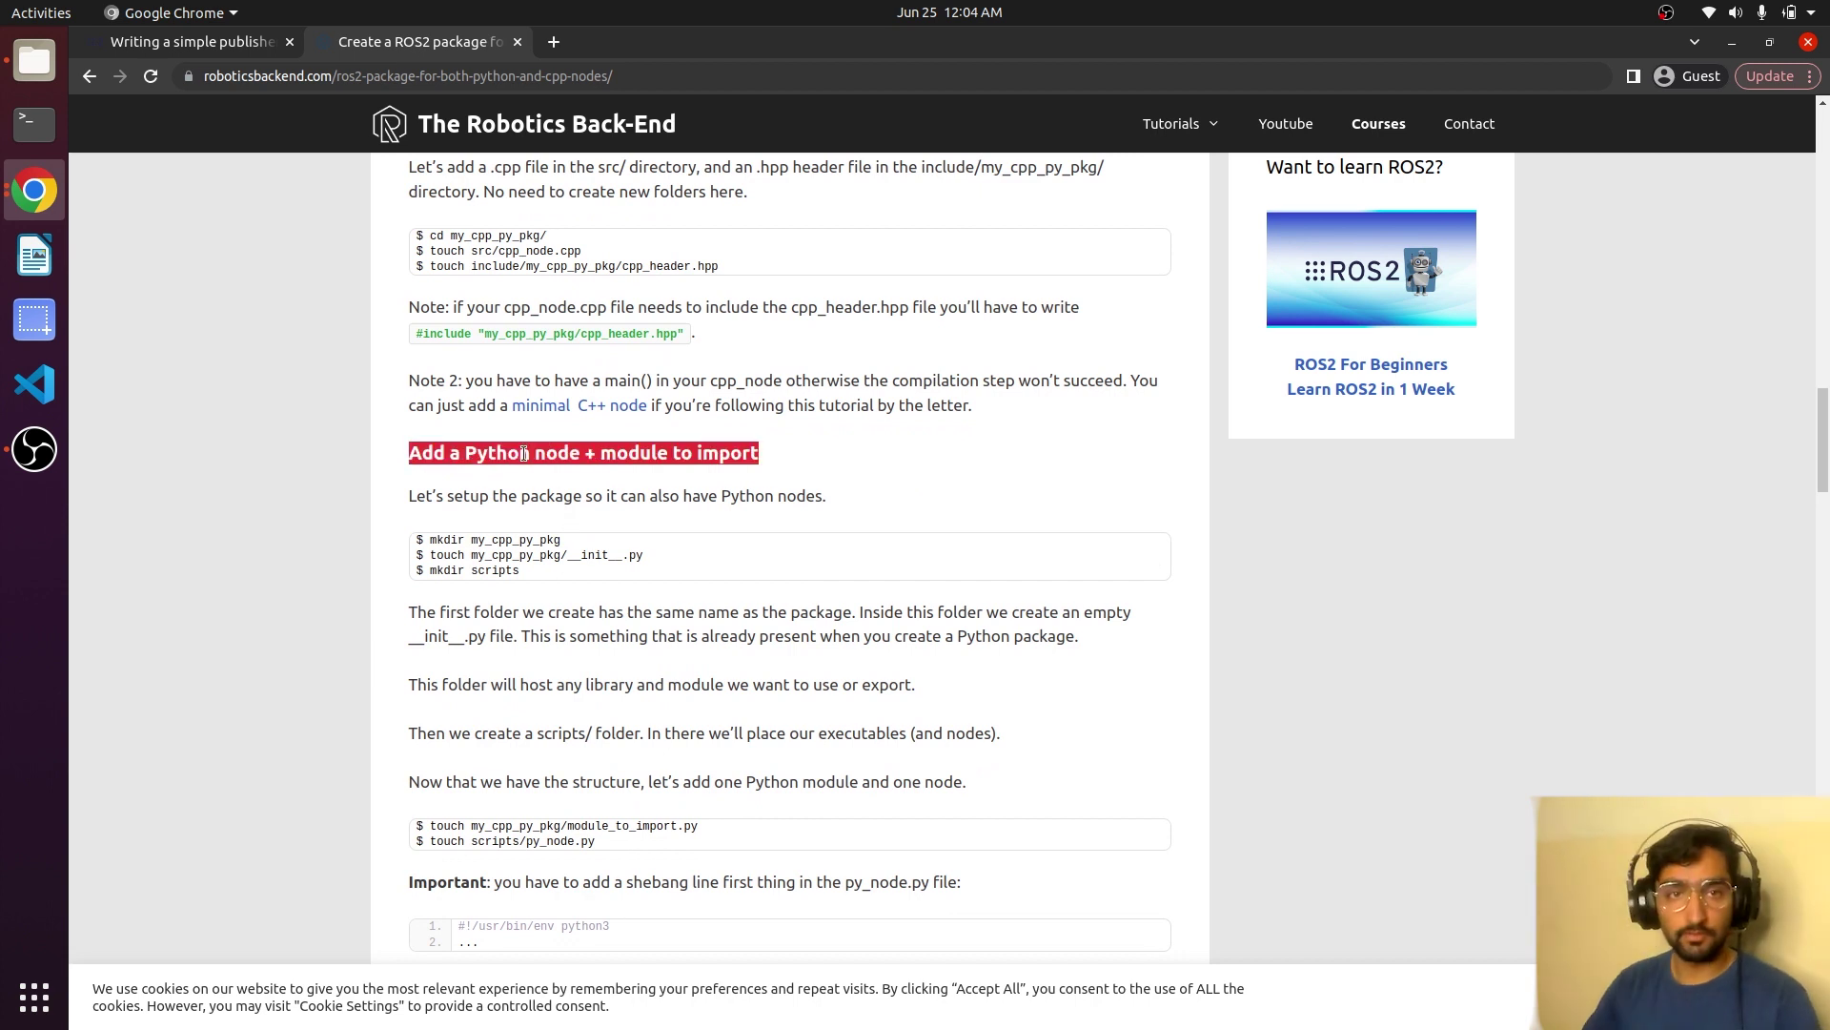
double_click(508, 539)
double_click(594, 554)
double_click(546, 540)
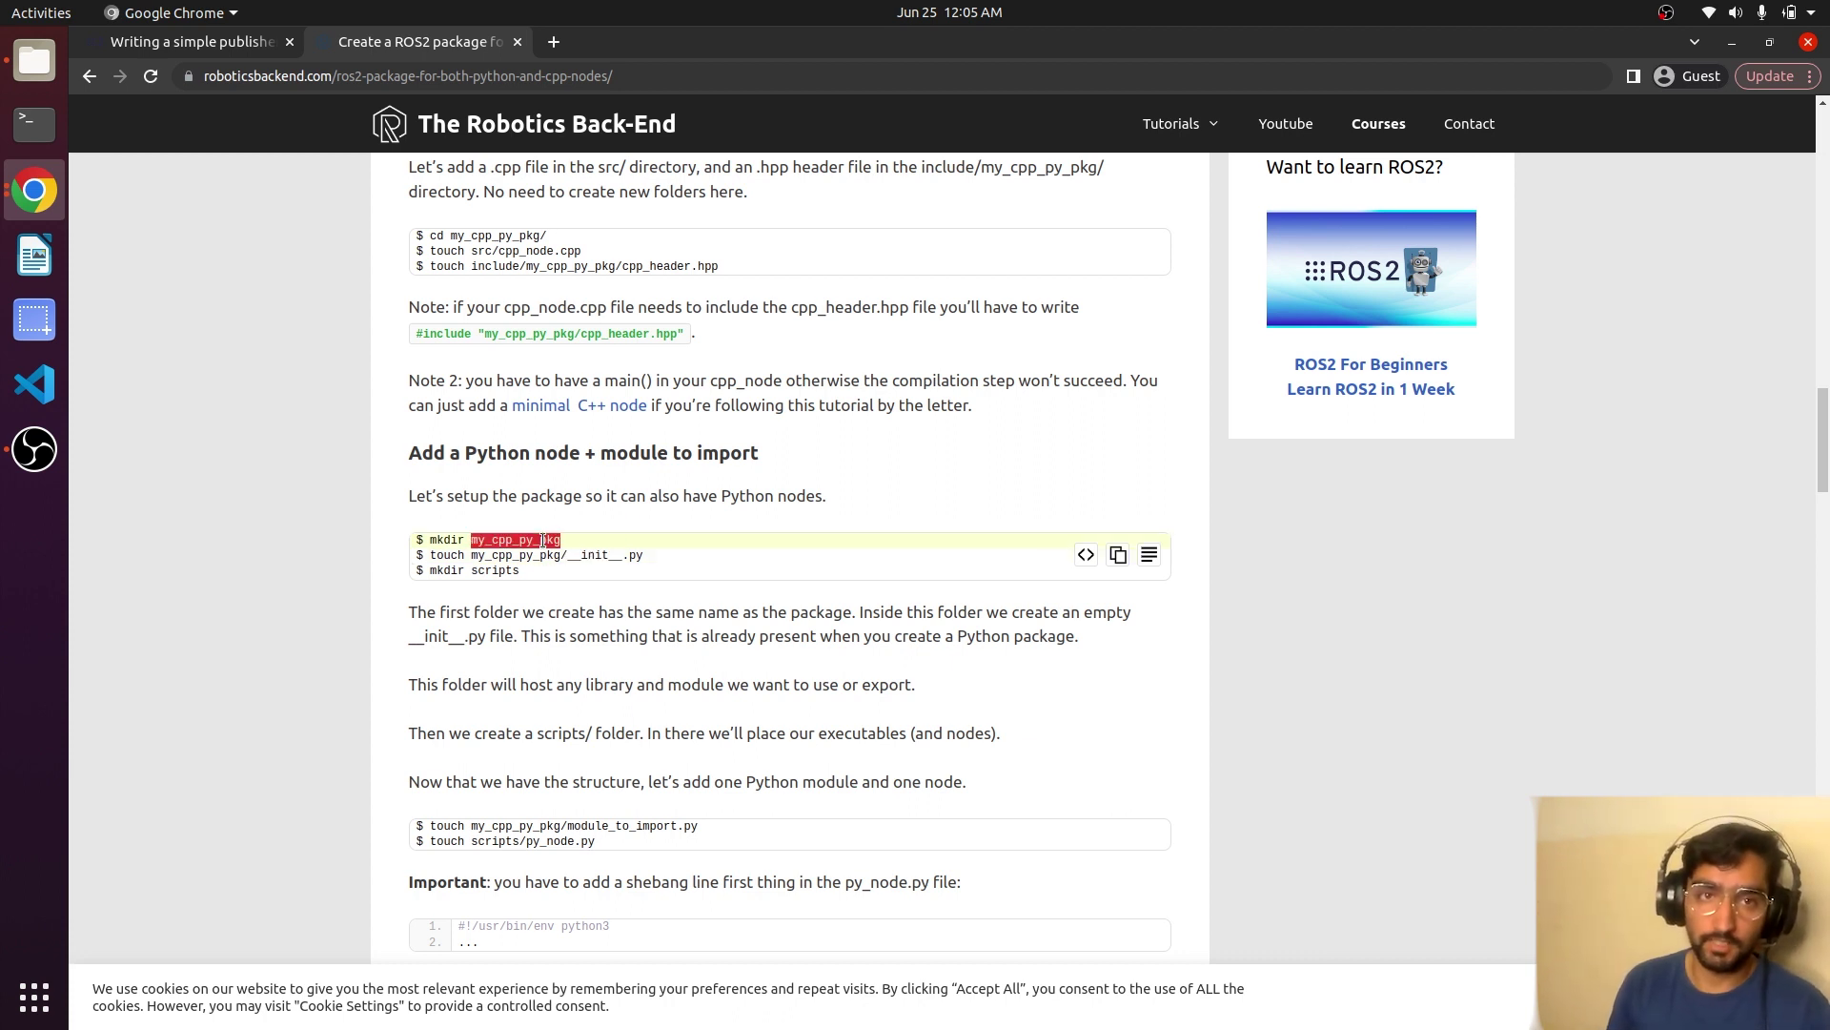
Create a turtlesimbot folder beside include and src in the package, then return to the article.
key("alt+Tab")
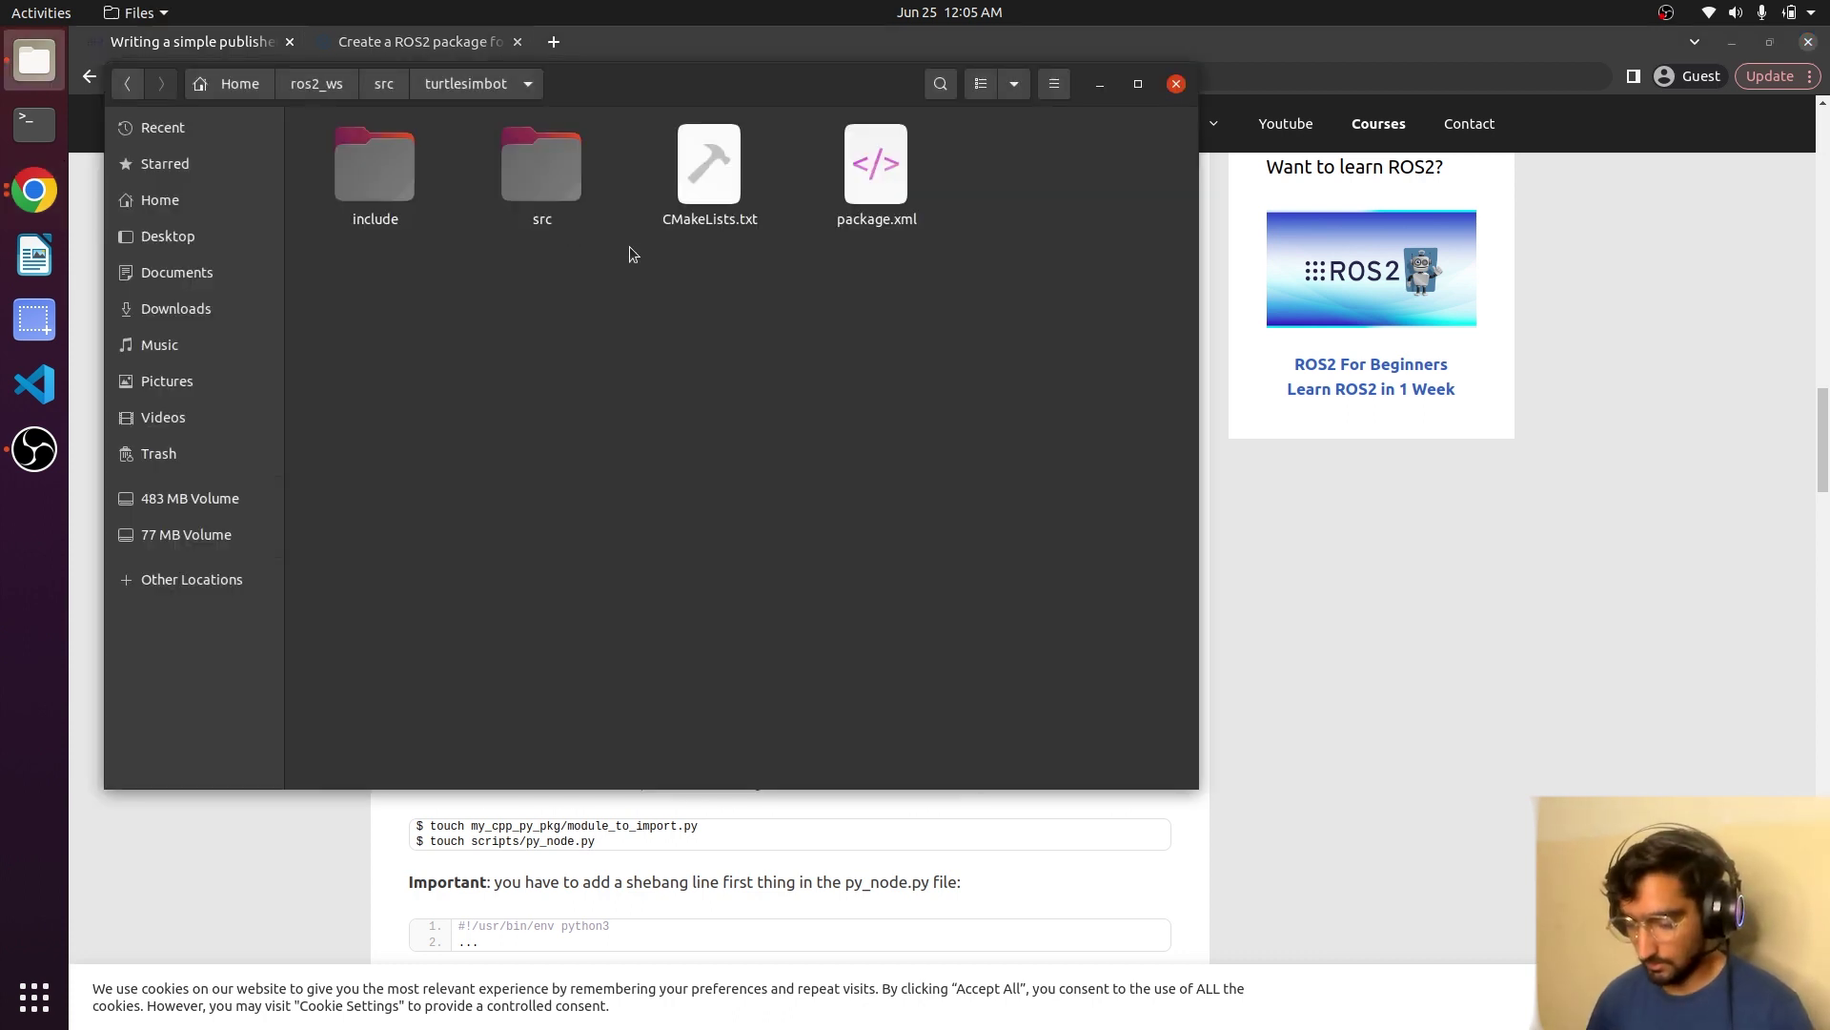
right_click(629, 247)
left_click(751, 268)
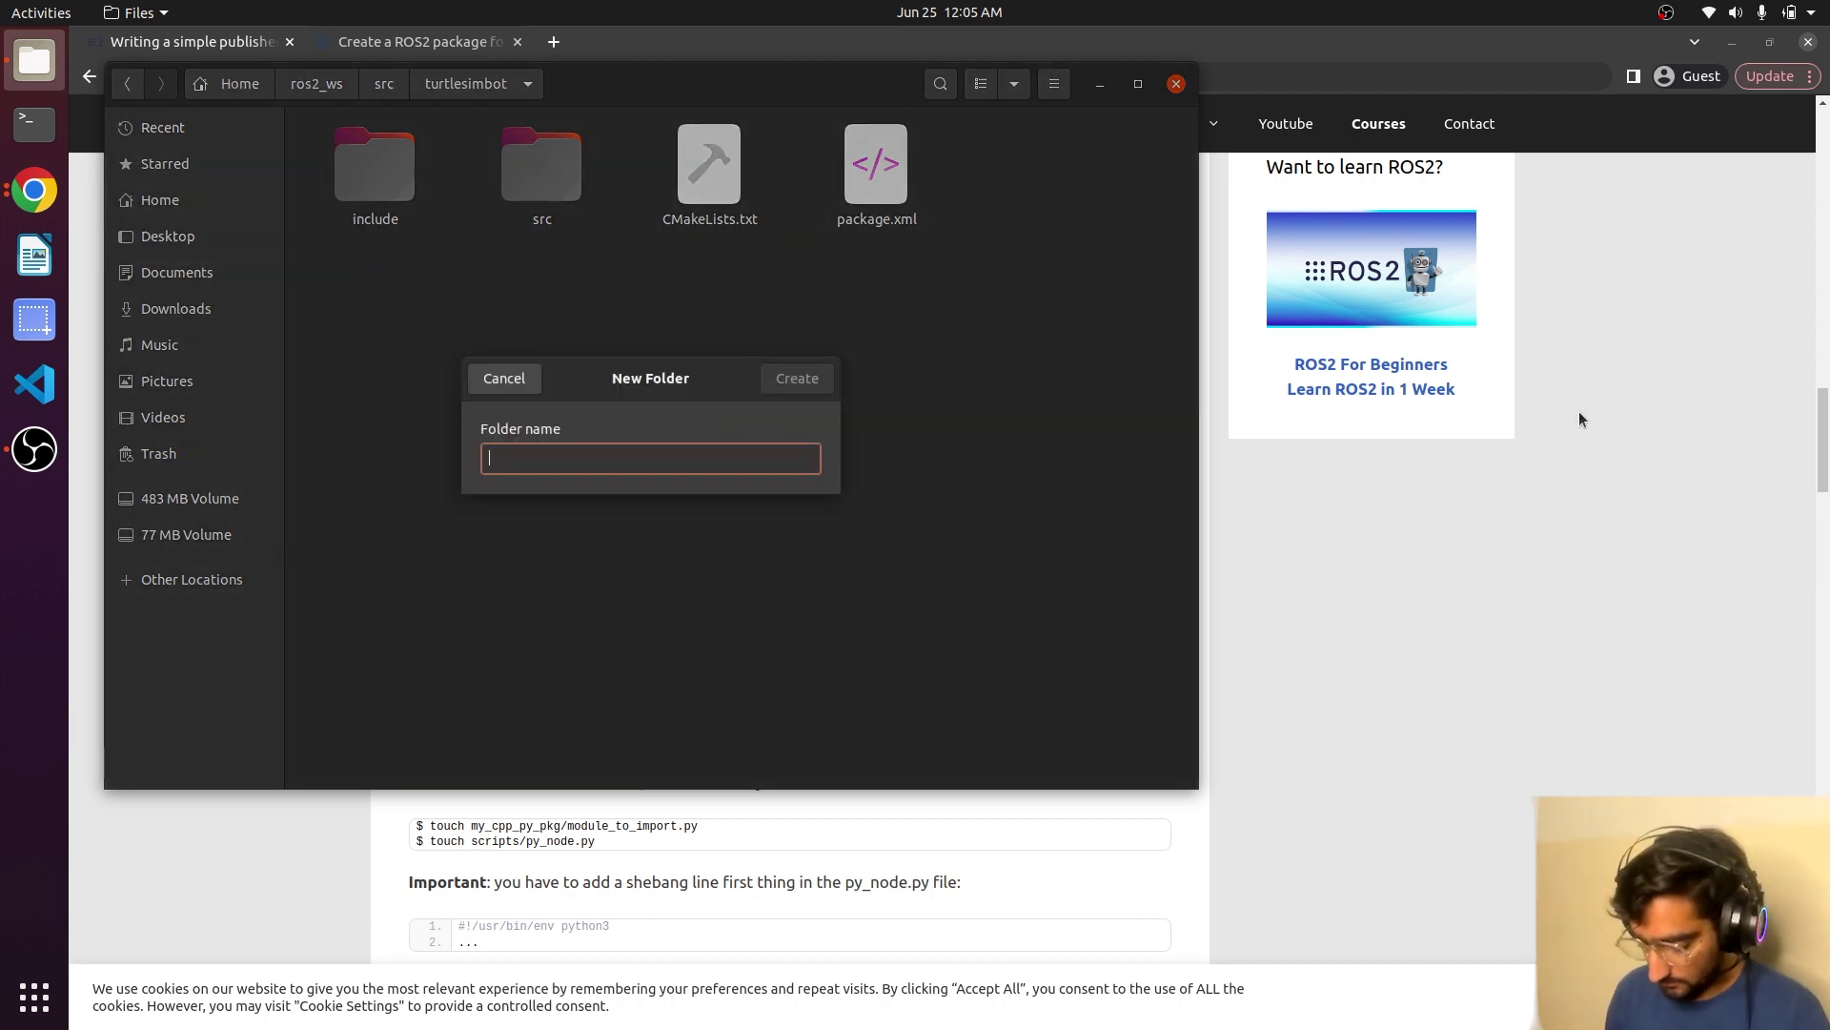
type("turtle")
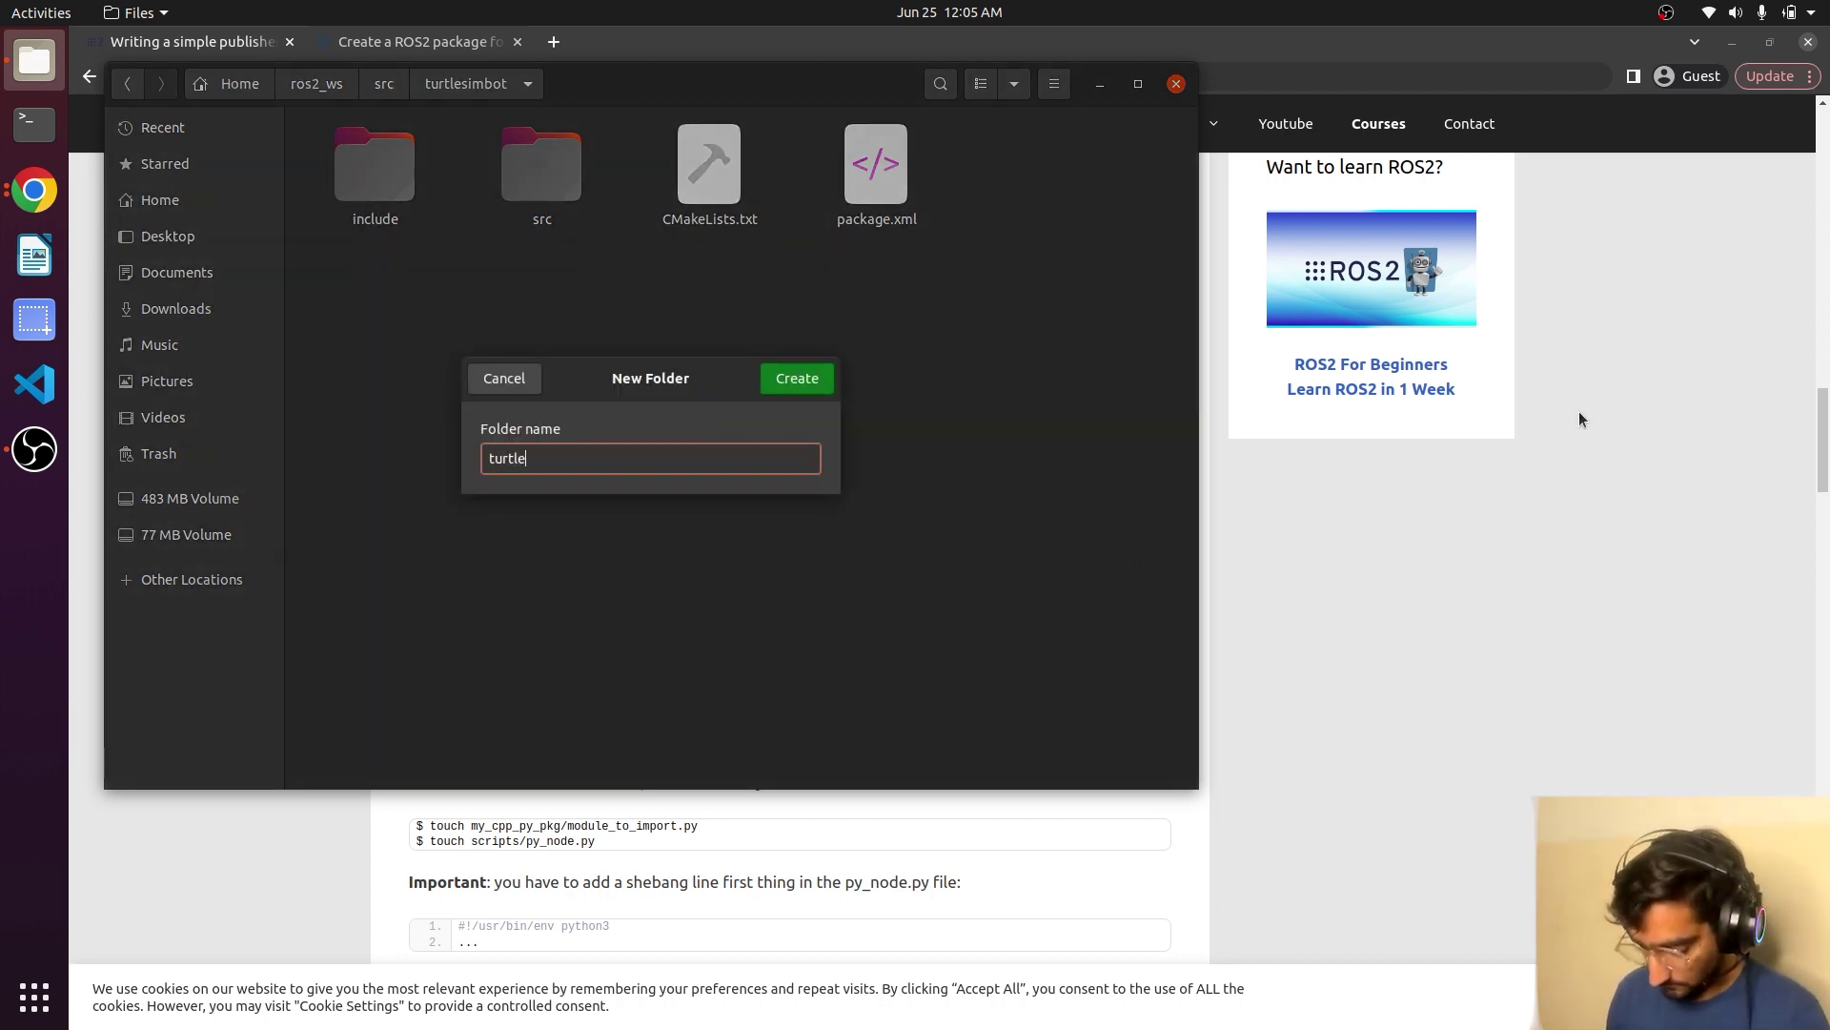
type("simbot")
key("Return")
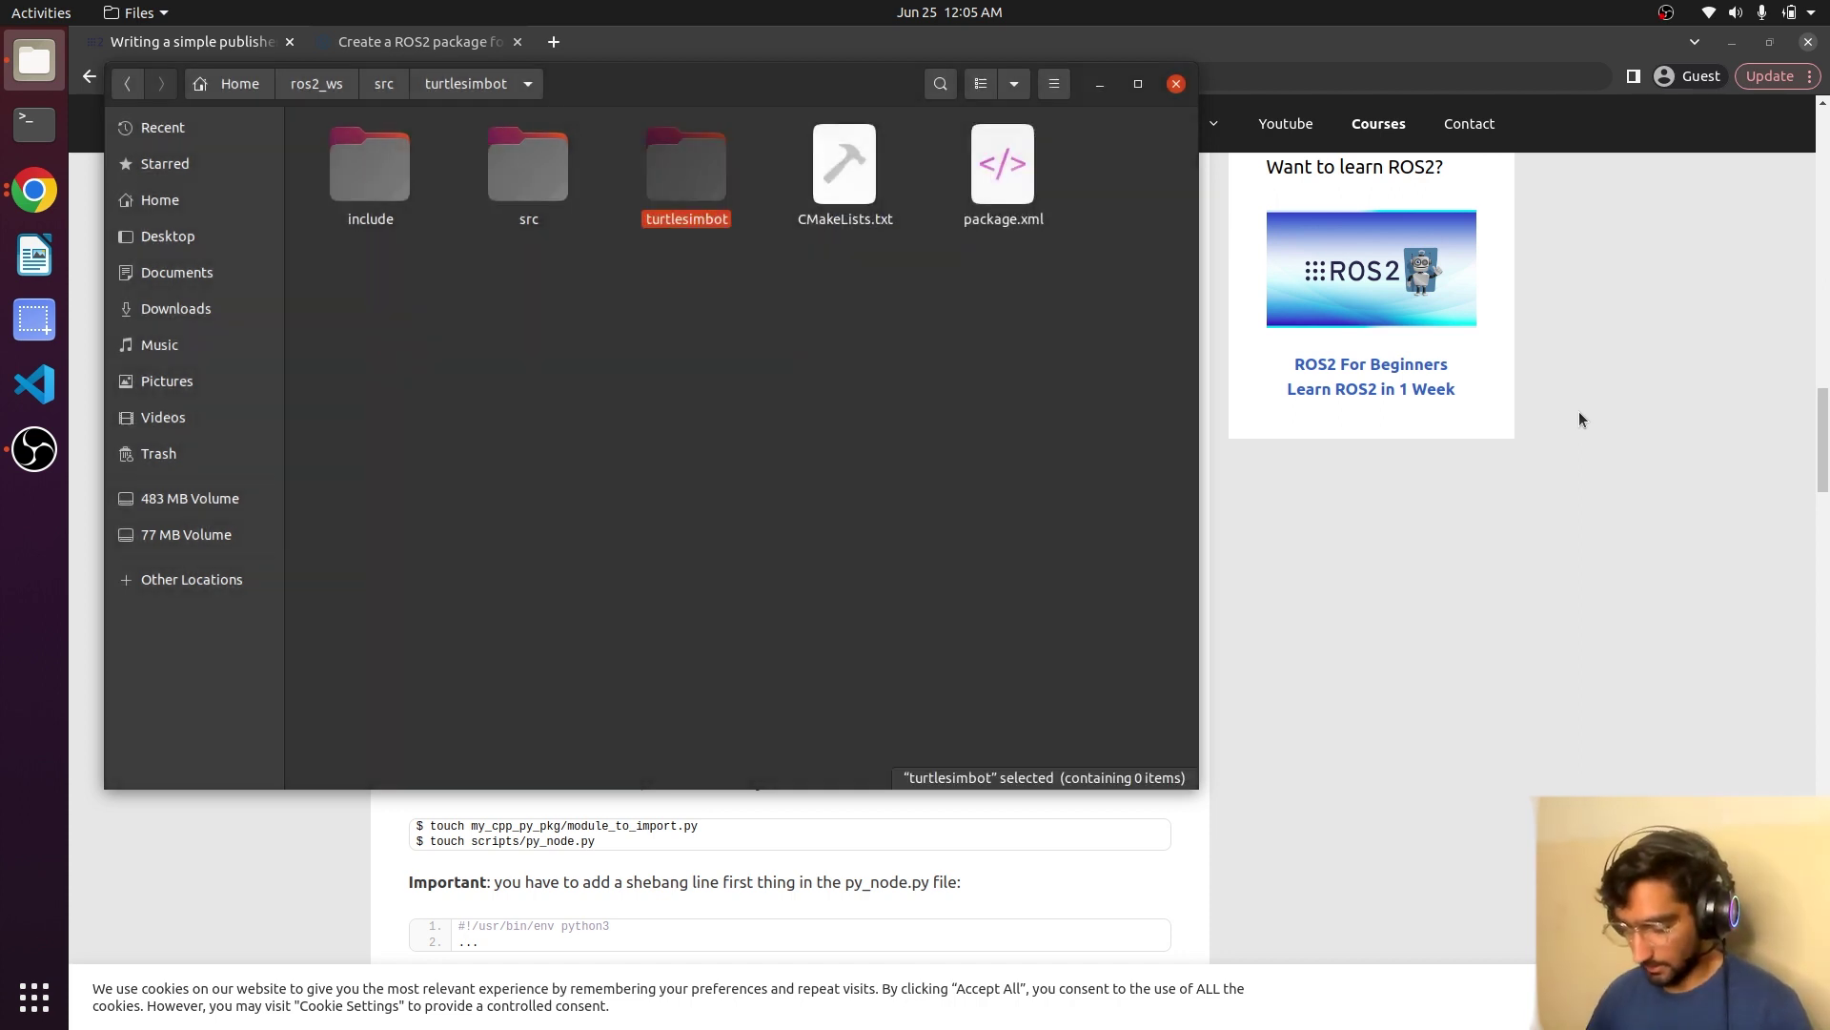
left_click(1517, 540)
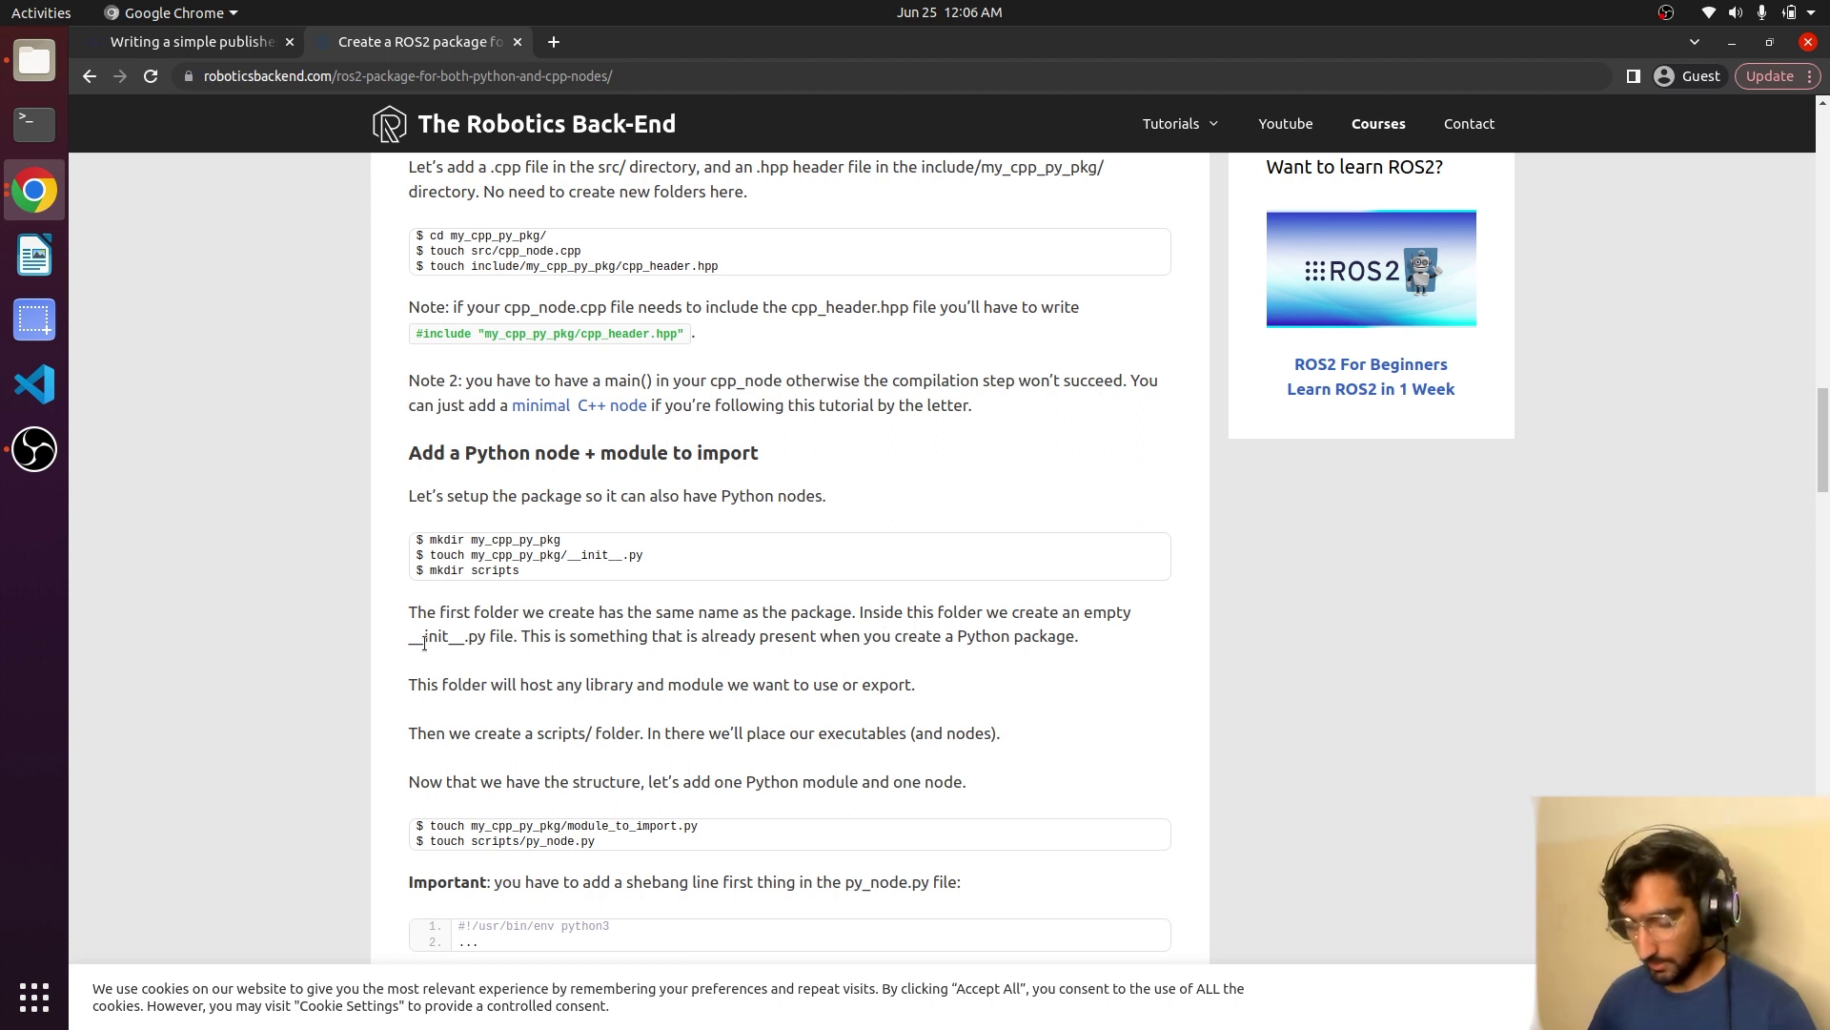
left_click_drag(429, 633, 501, 635)
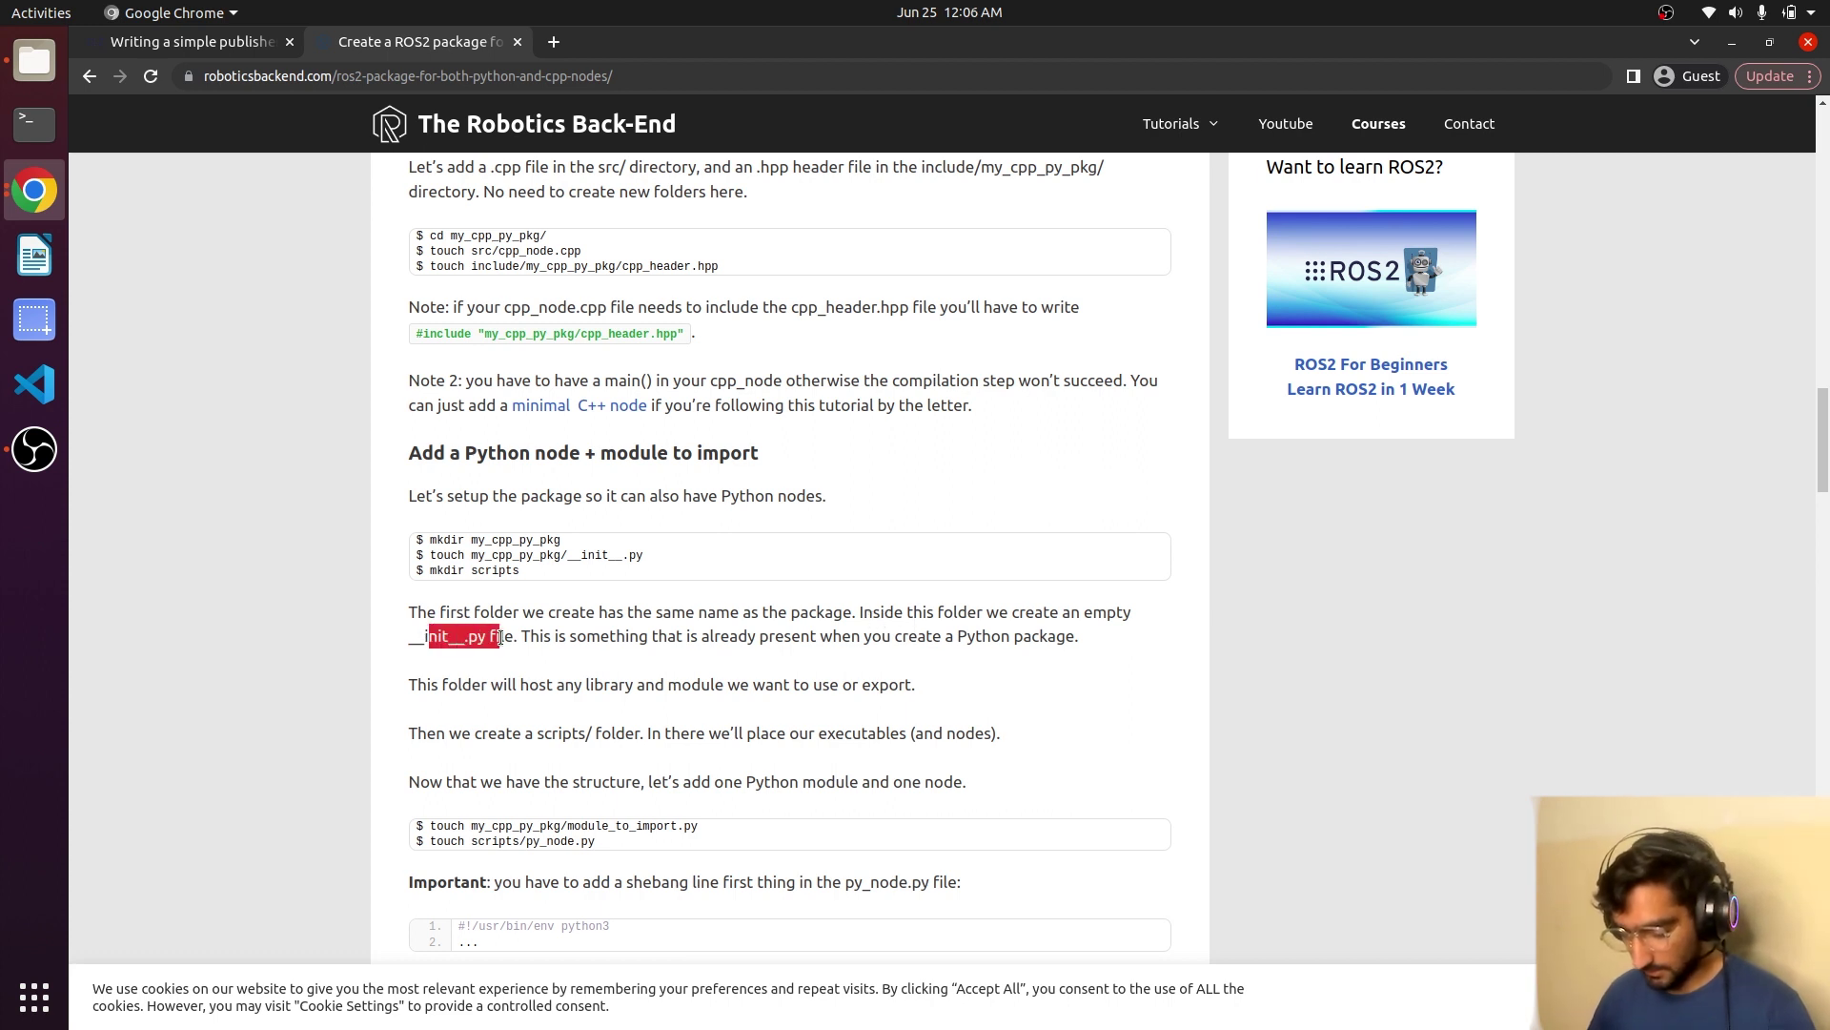
left_click(574, 641)
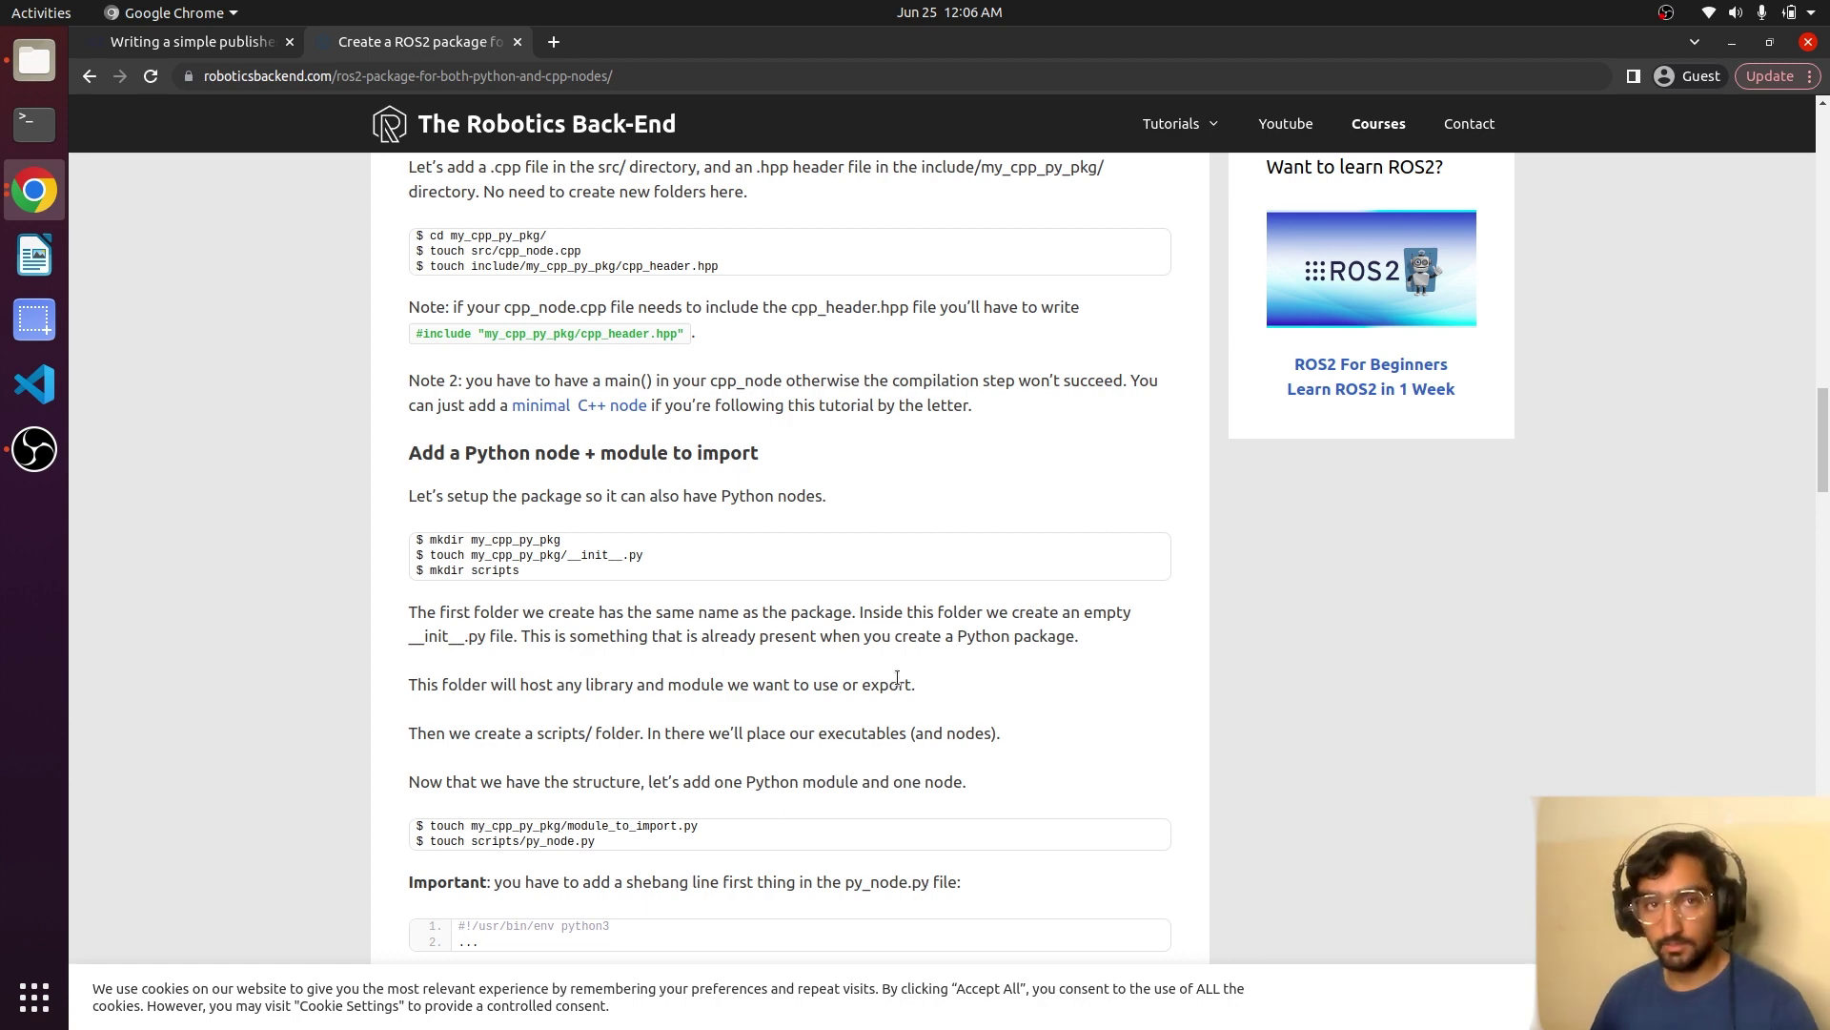
scroll(898, 681, "down", 1)
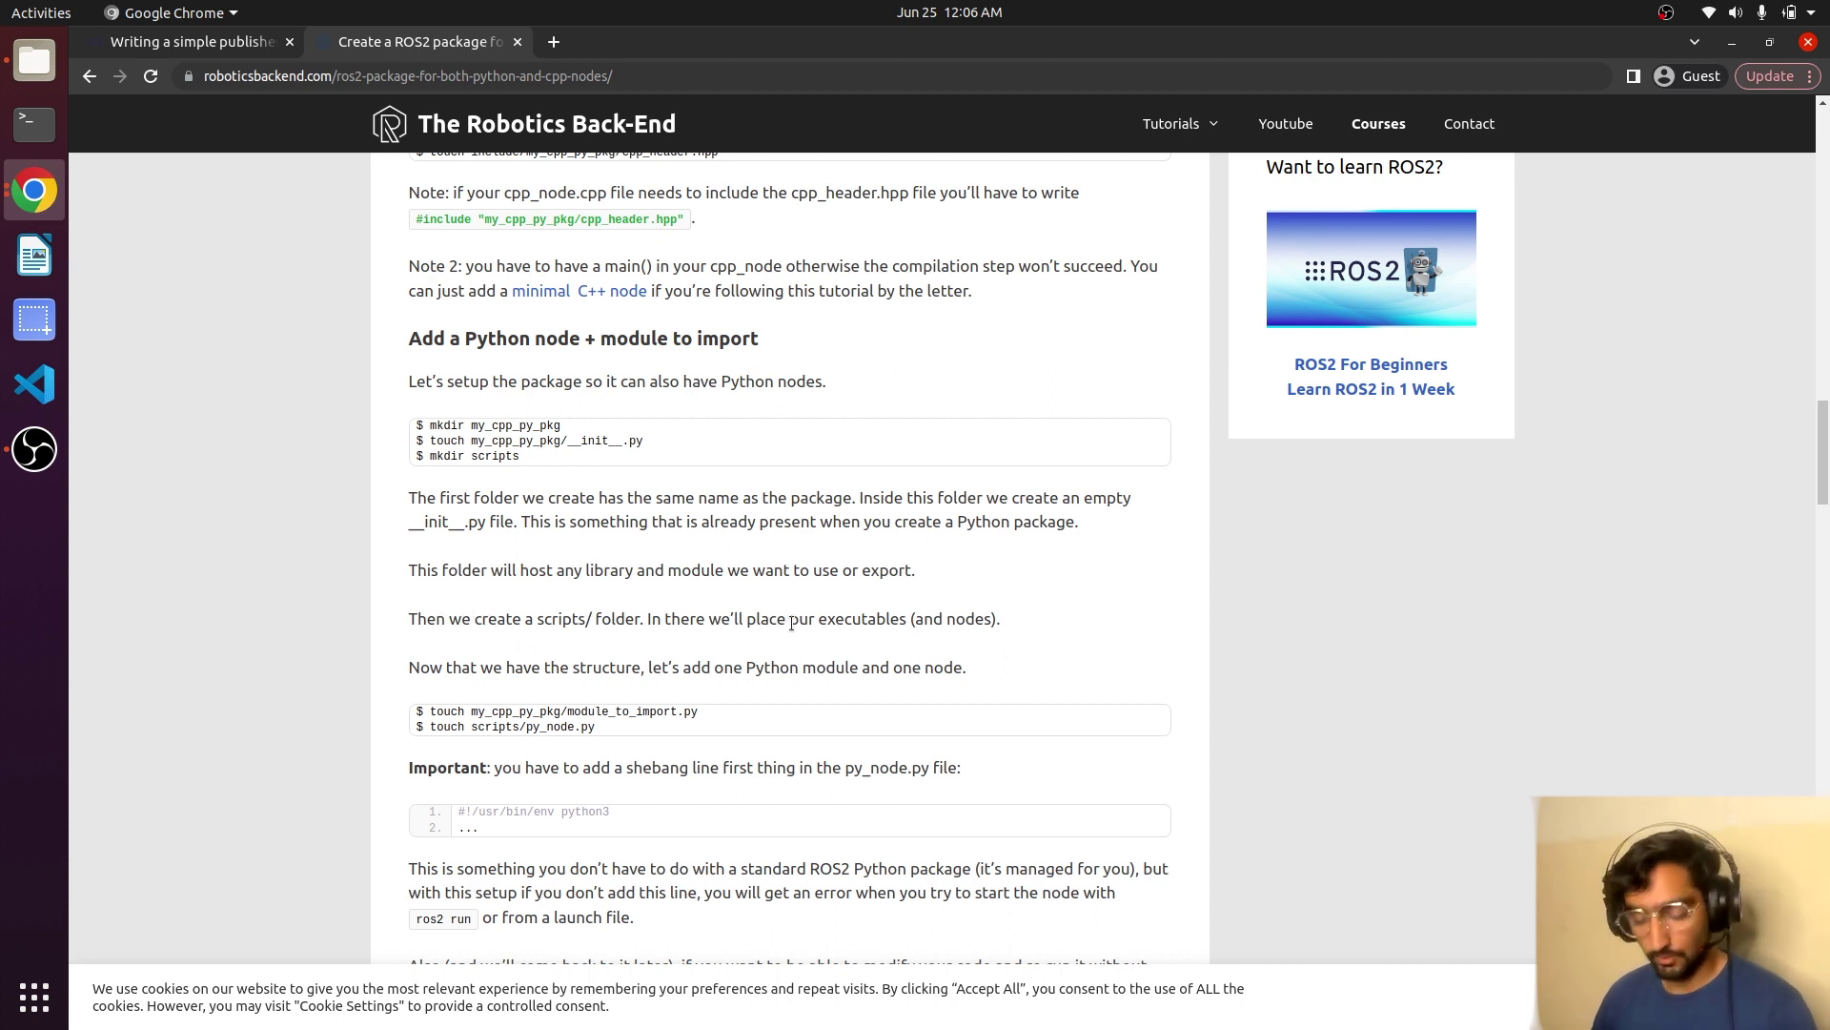
Open a terminal beside the article, enter ros2_ws and source install/local_setup.bash.
left_click(24, 132)
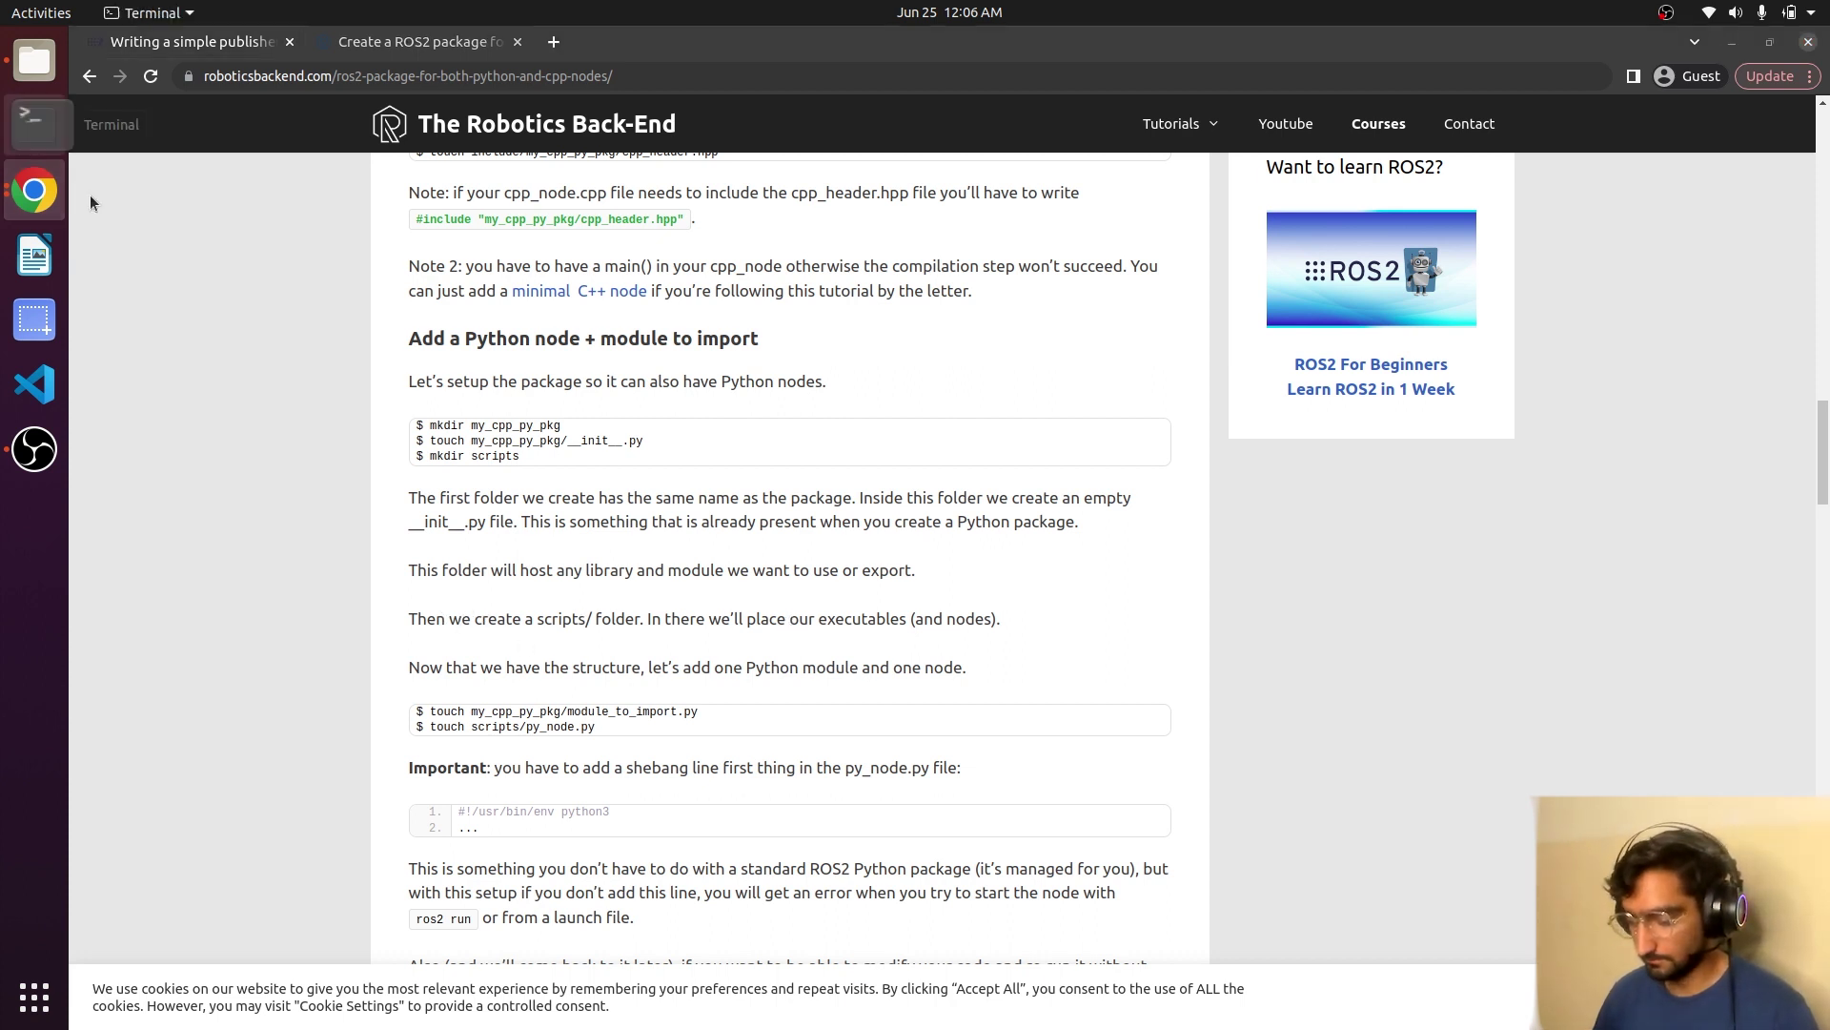
mouse_move(544, 160)
left_mouse_down()
mouse_move(1086, 325)
mouse_move(1379, 374)
left_mouse_up()
type("cd")
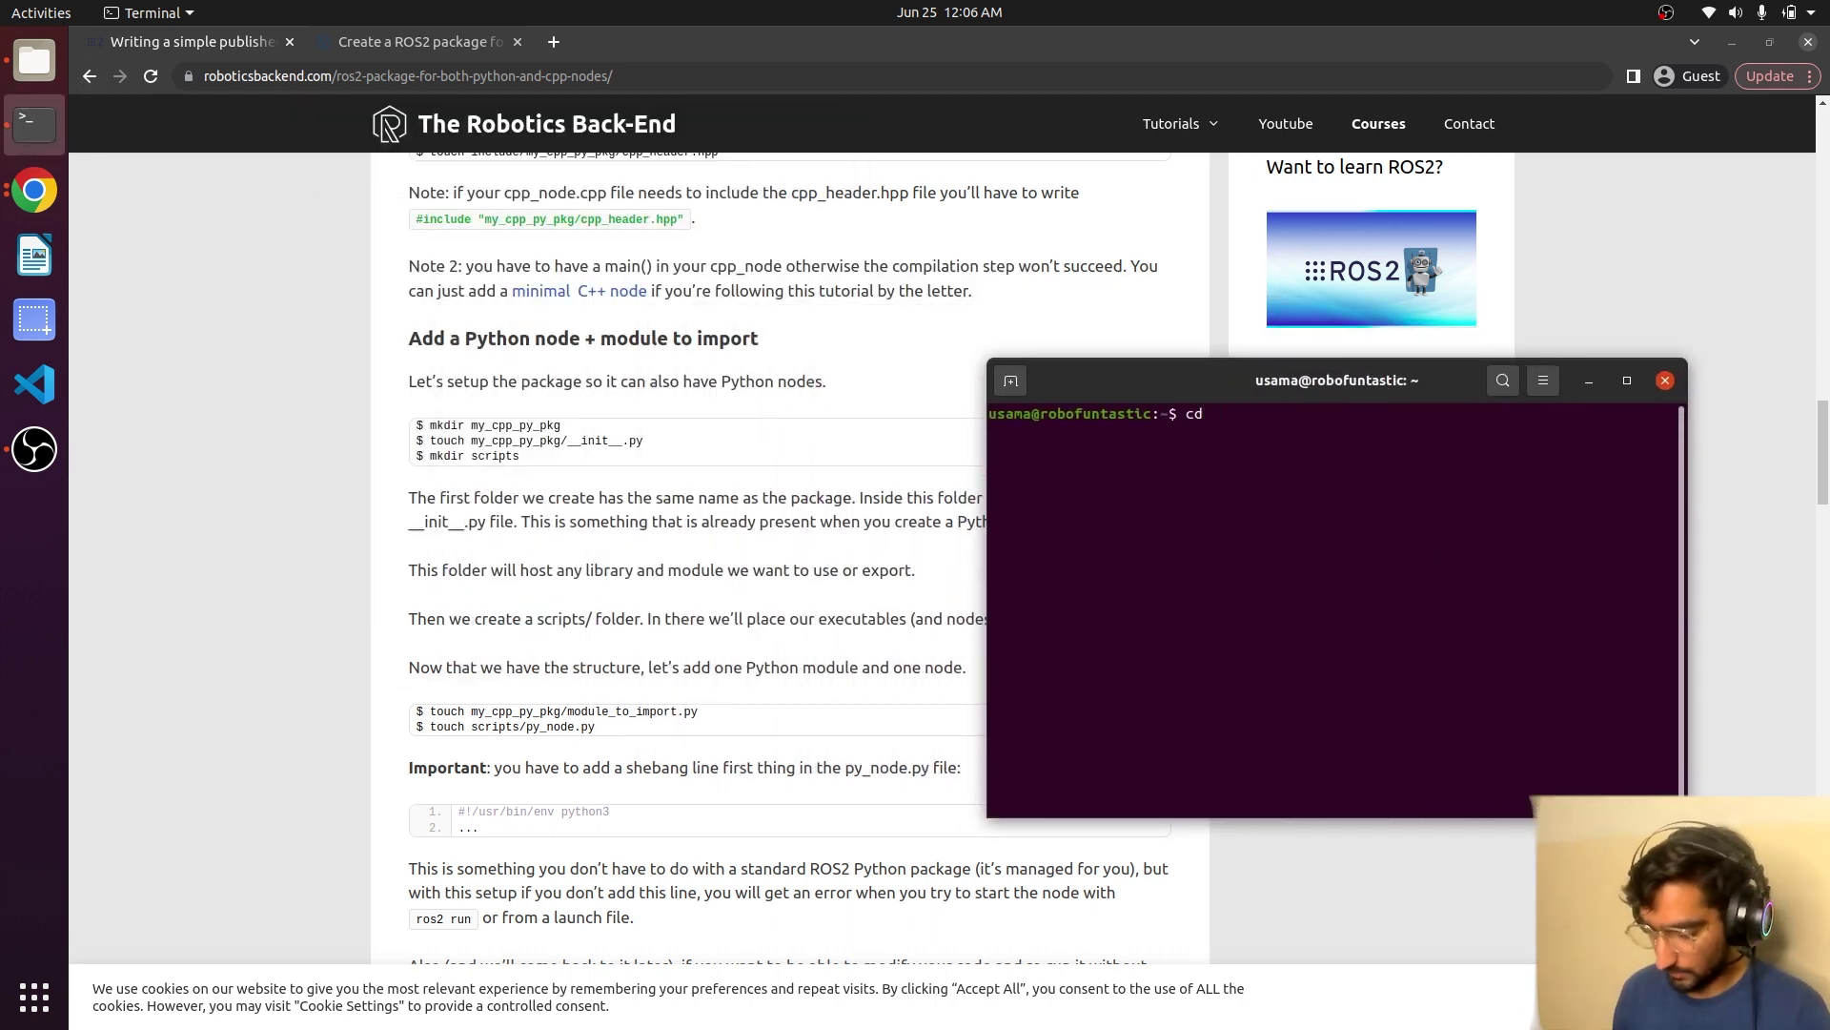
type(" ros")
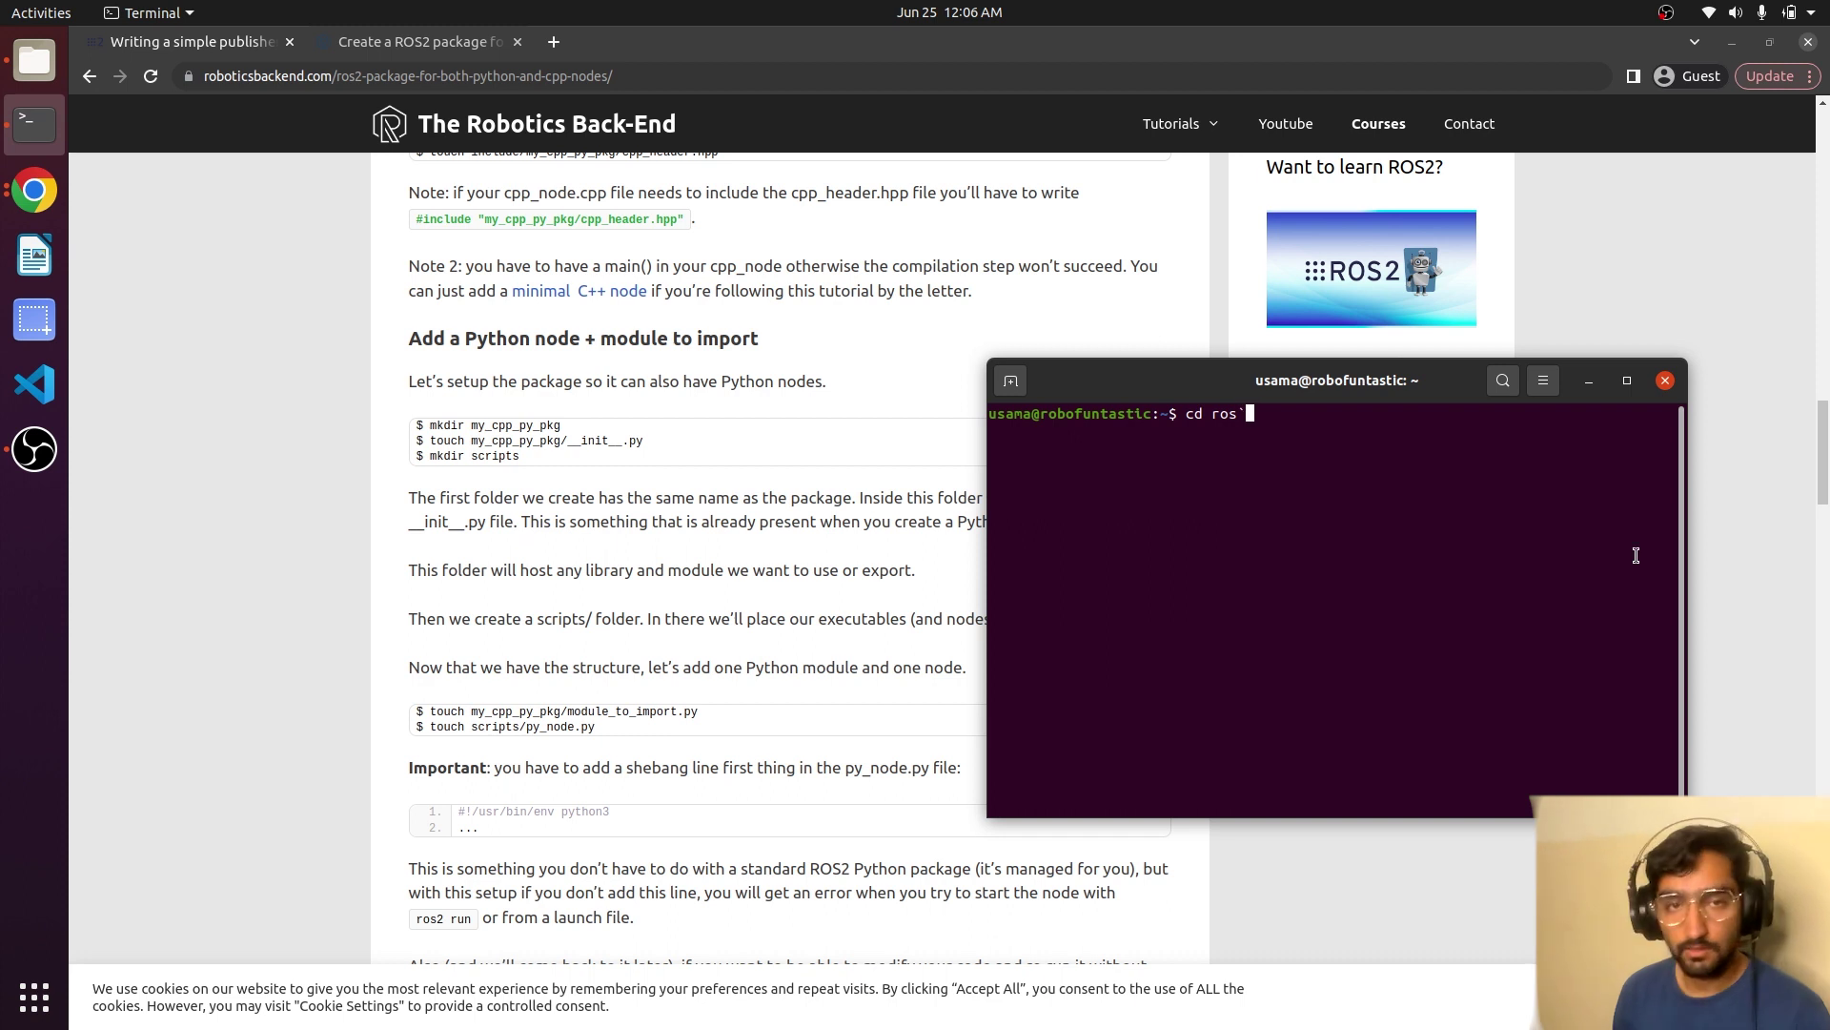
key("Tab")
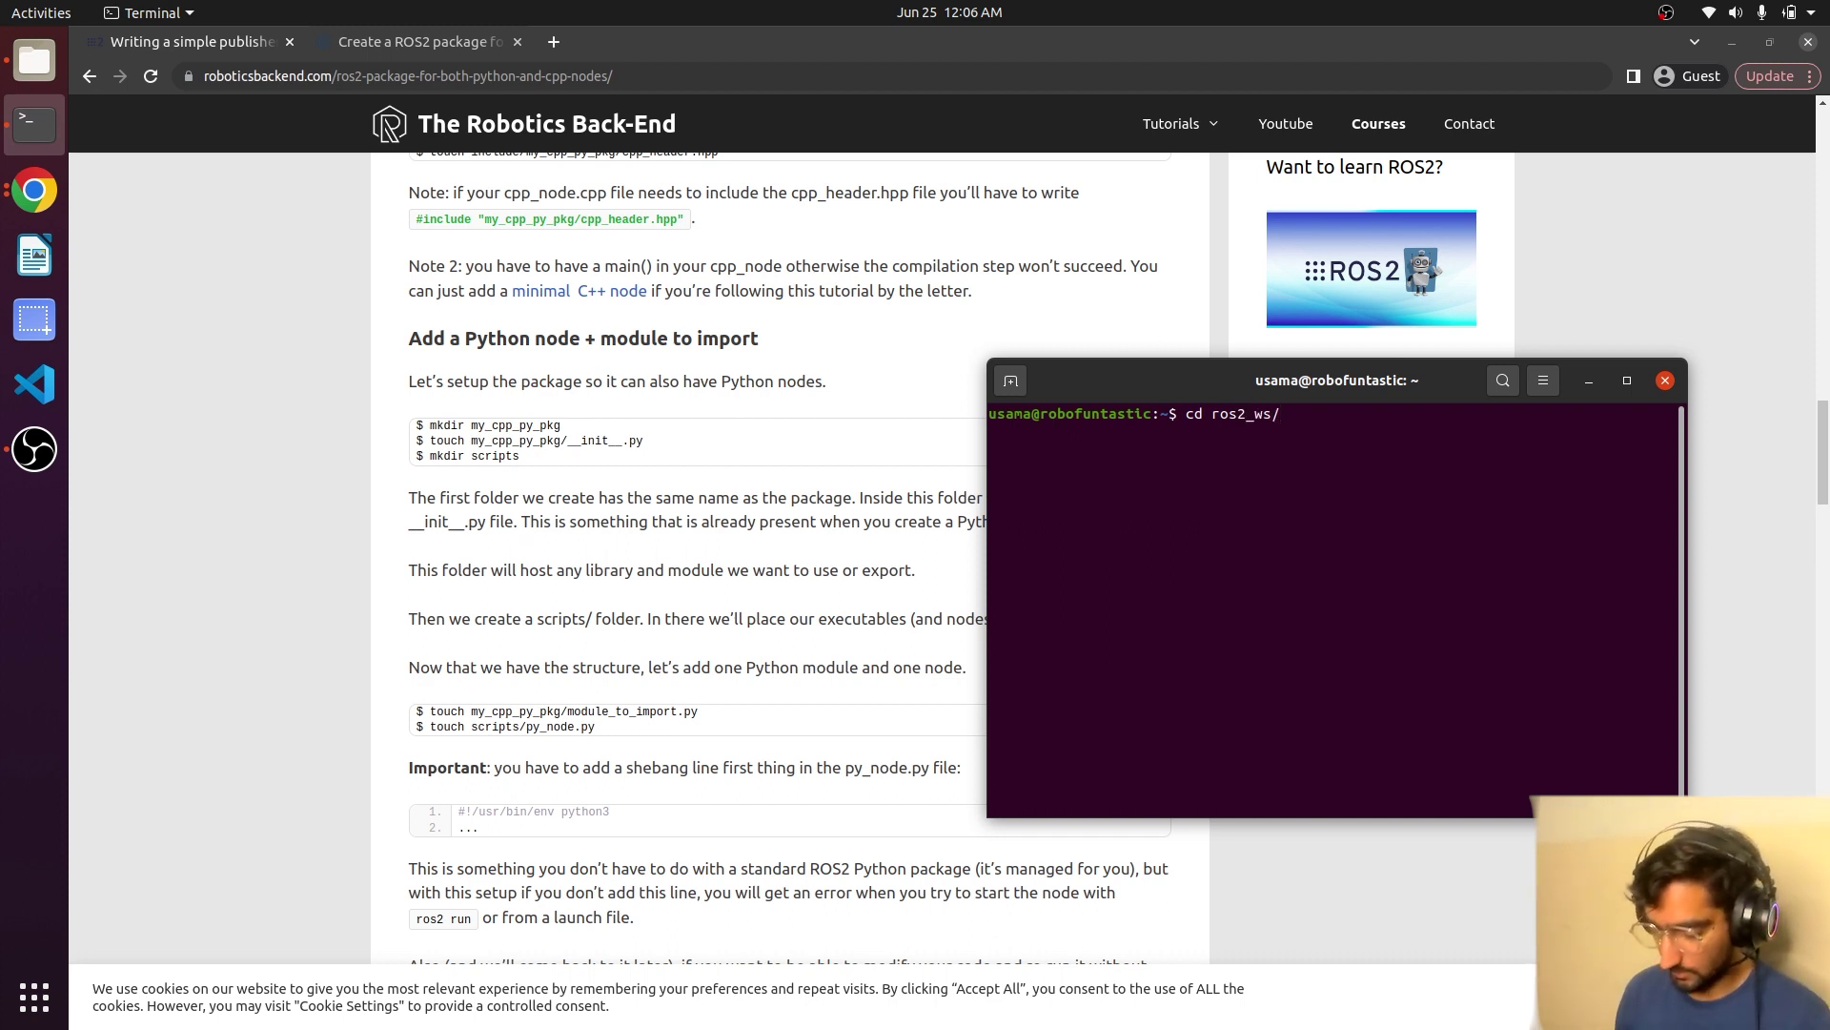
key("Return")
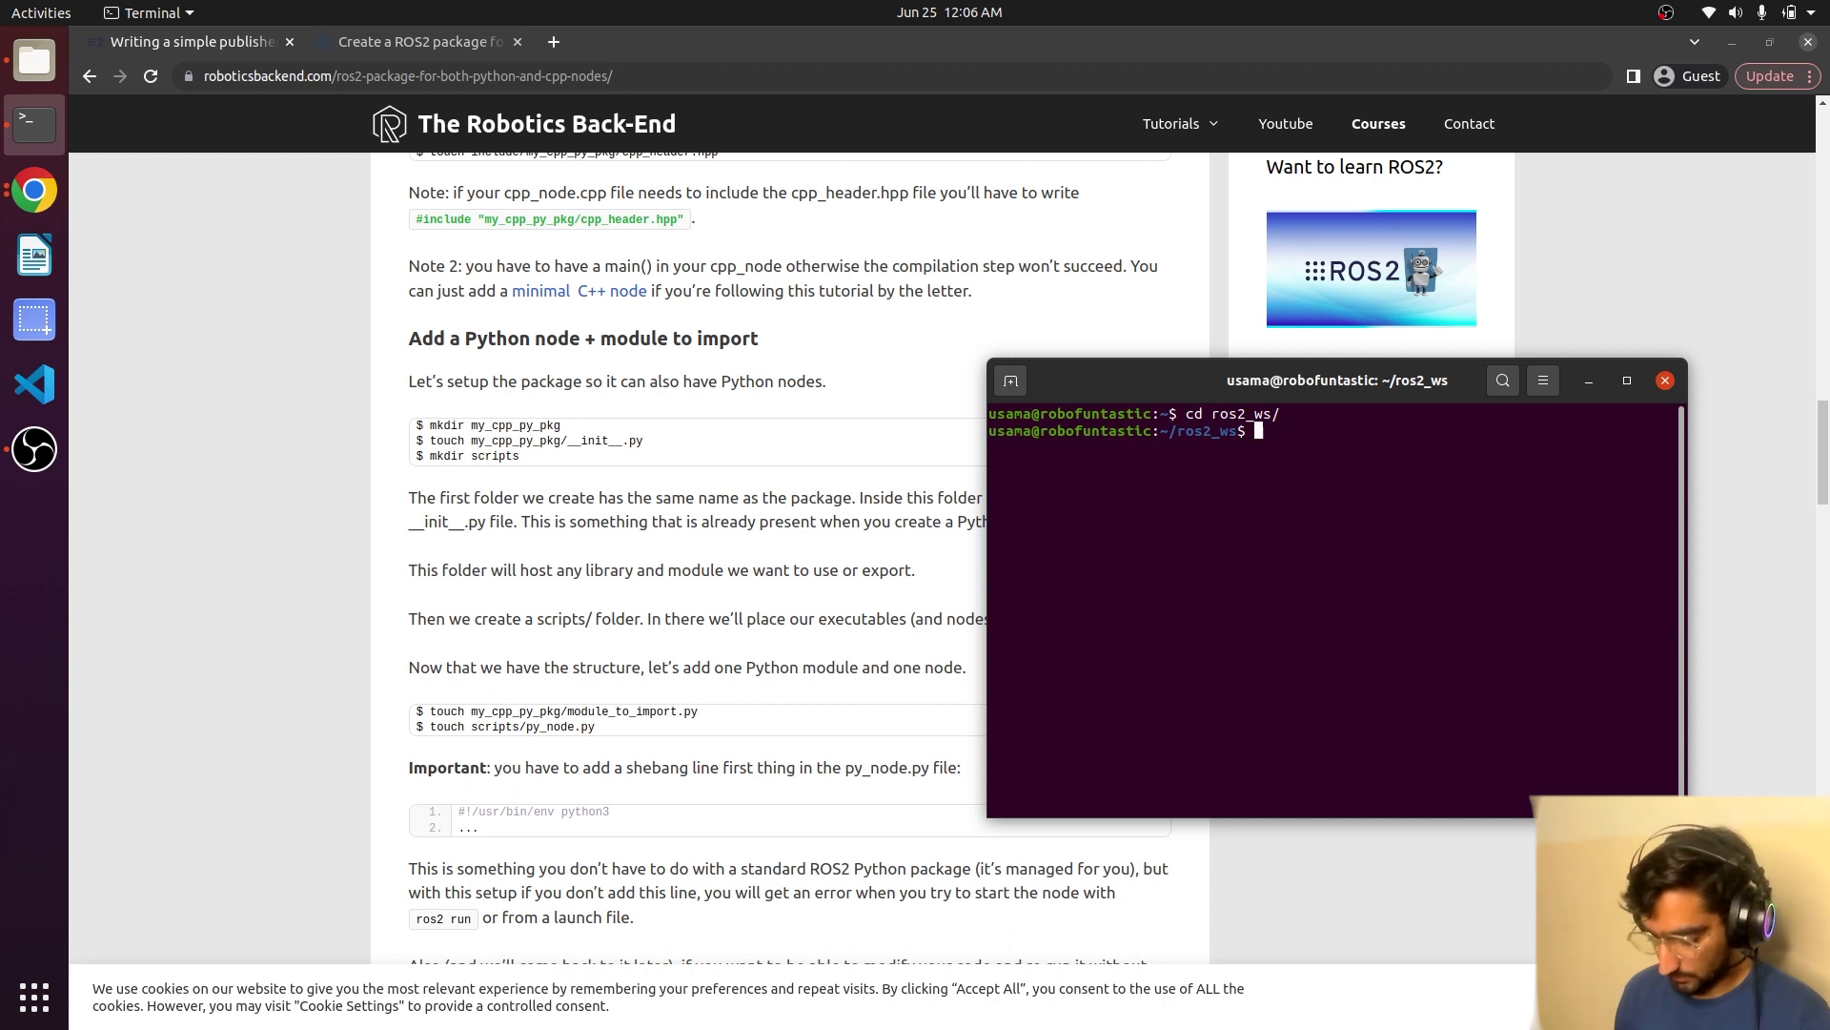
type("source ")
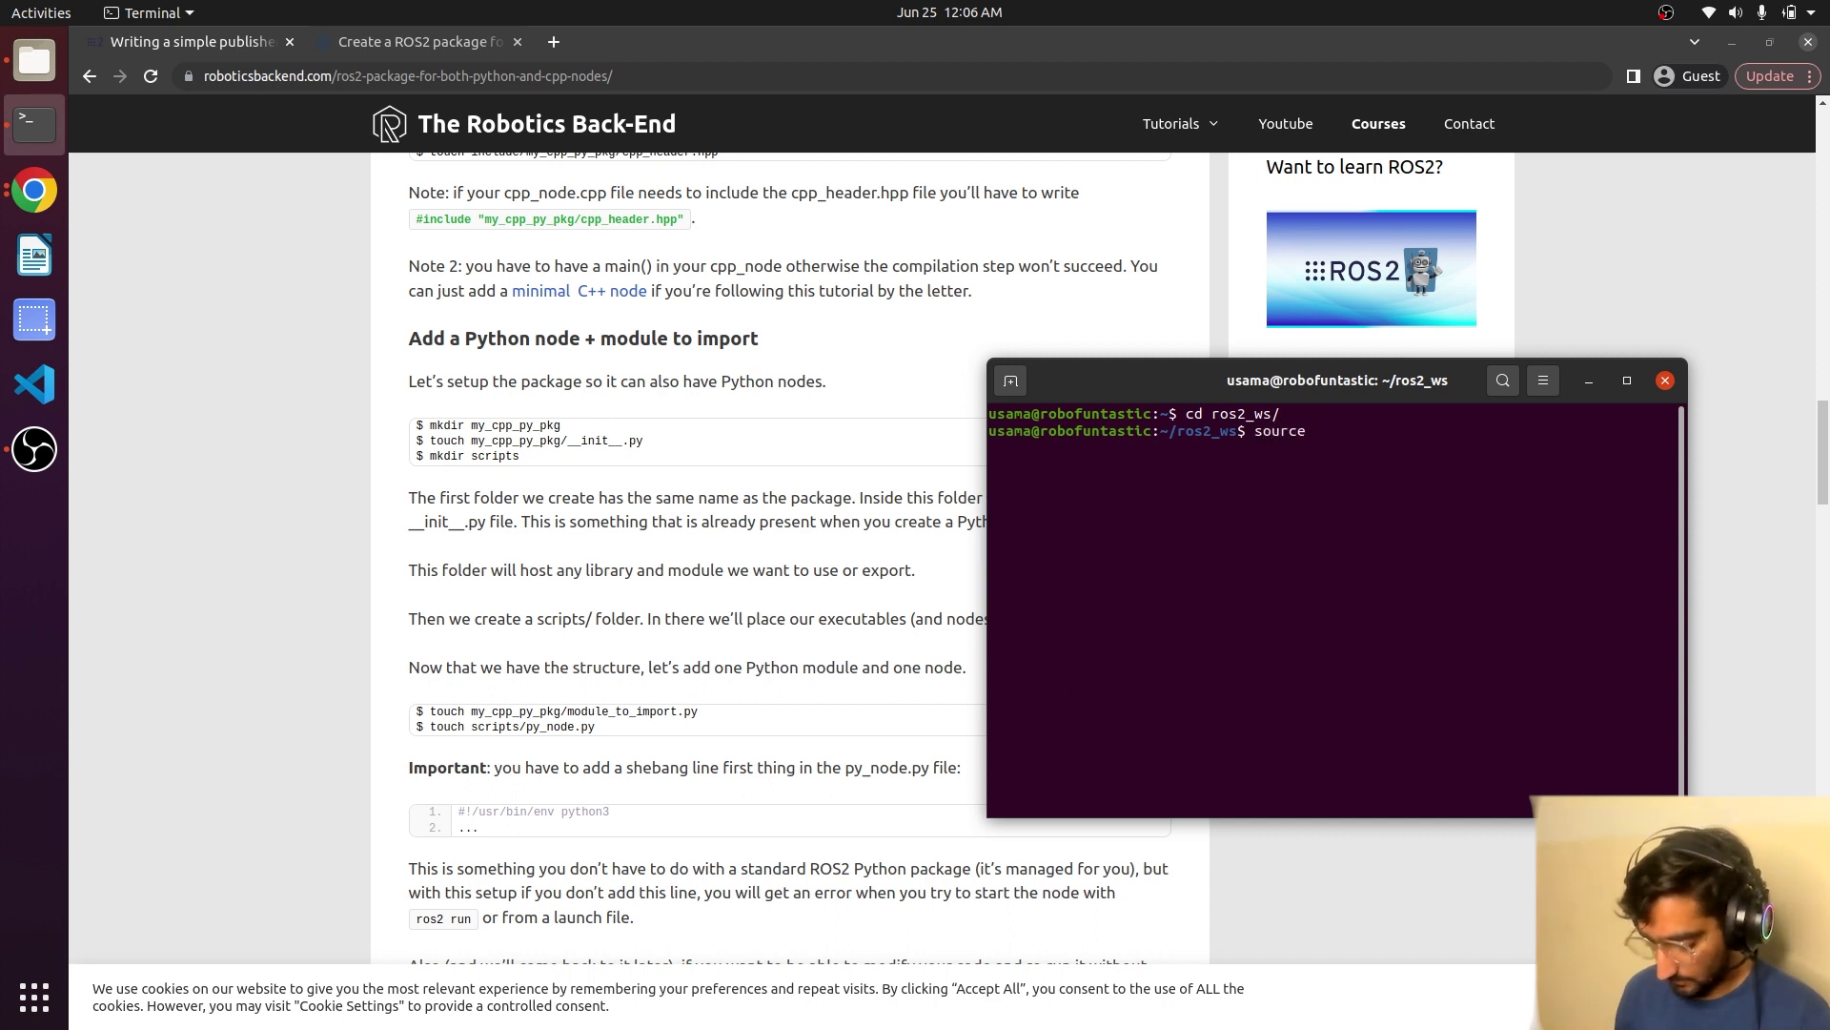
type("in")
key("Tab")
type("lo")
key("Tab")
type("bash")
key("Return")
type("cd s")
In src/turtlesimbot/turtlesimbot, create an empty __init__.py and make it executable with chmod +x.
key("Tab")
key("Tab")
key("Tab")
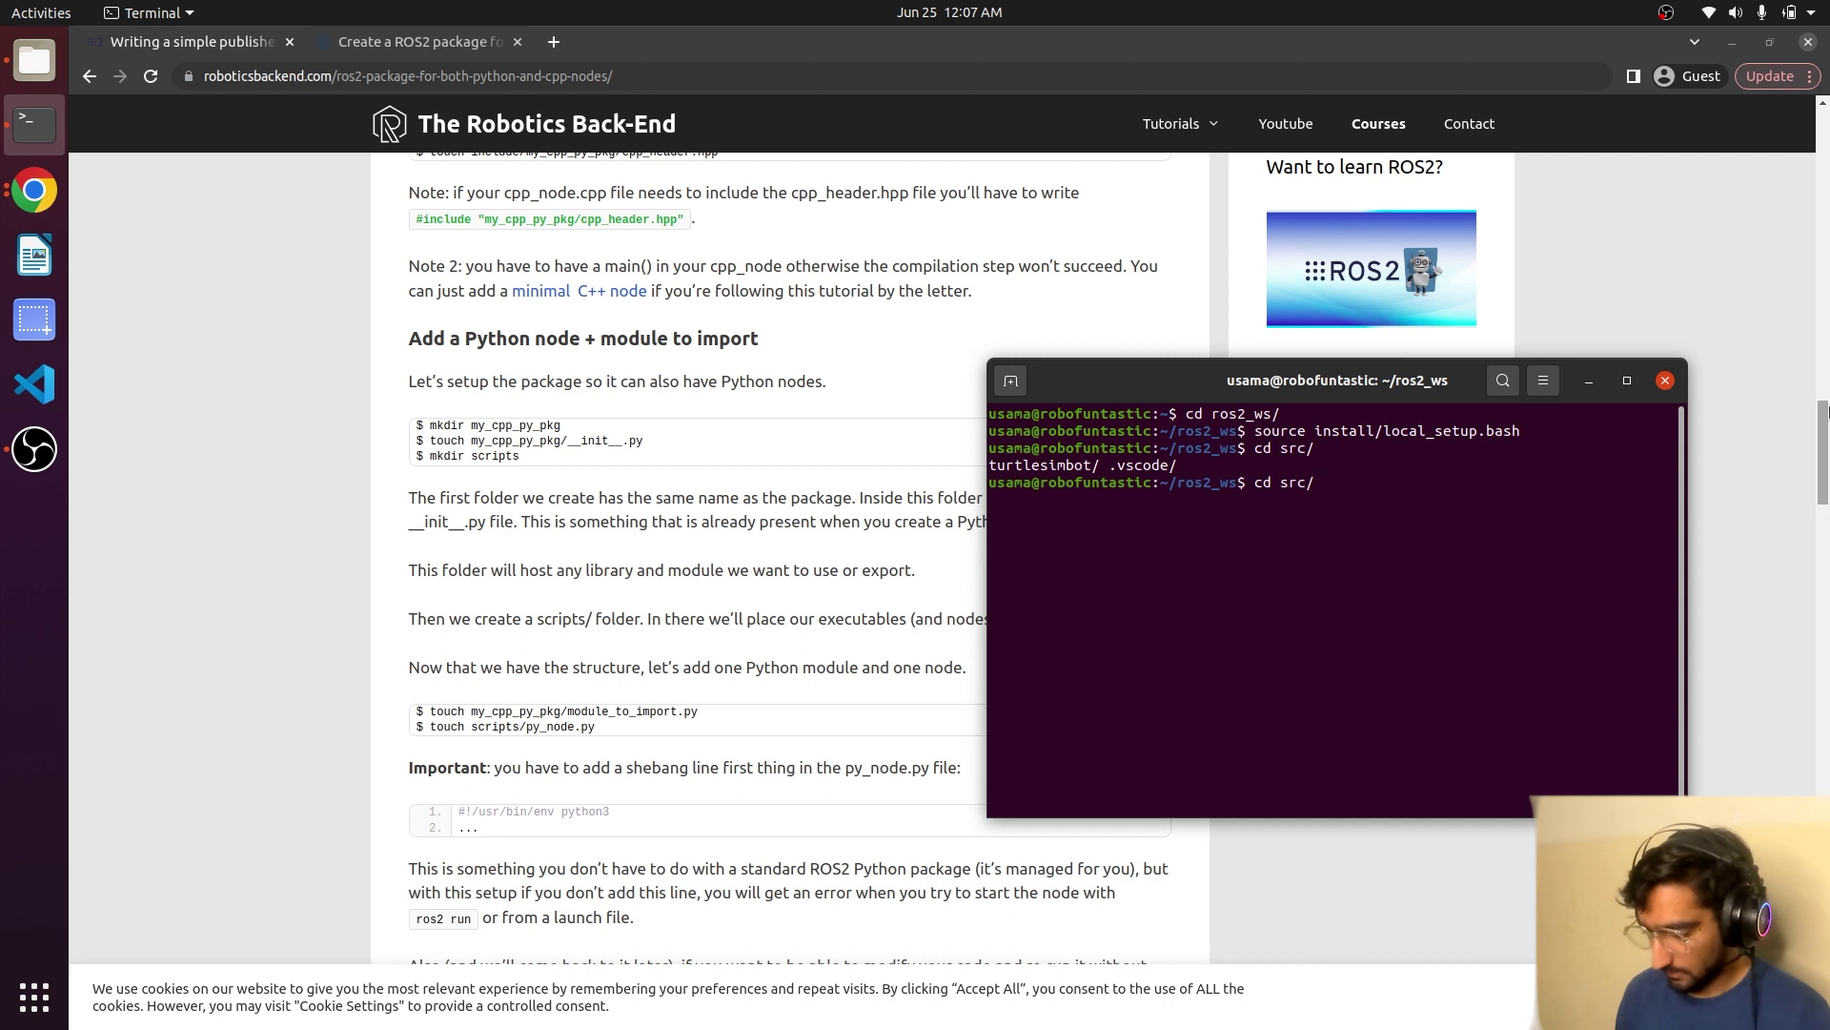
key("Tab")
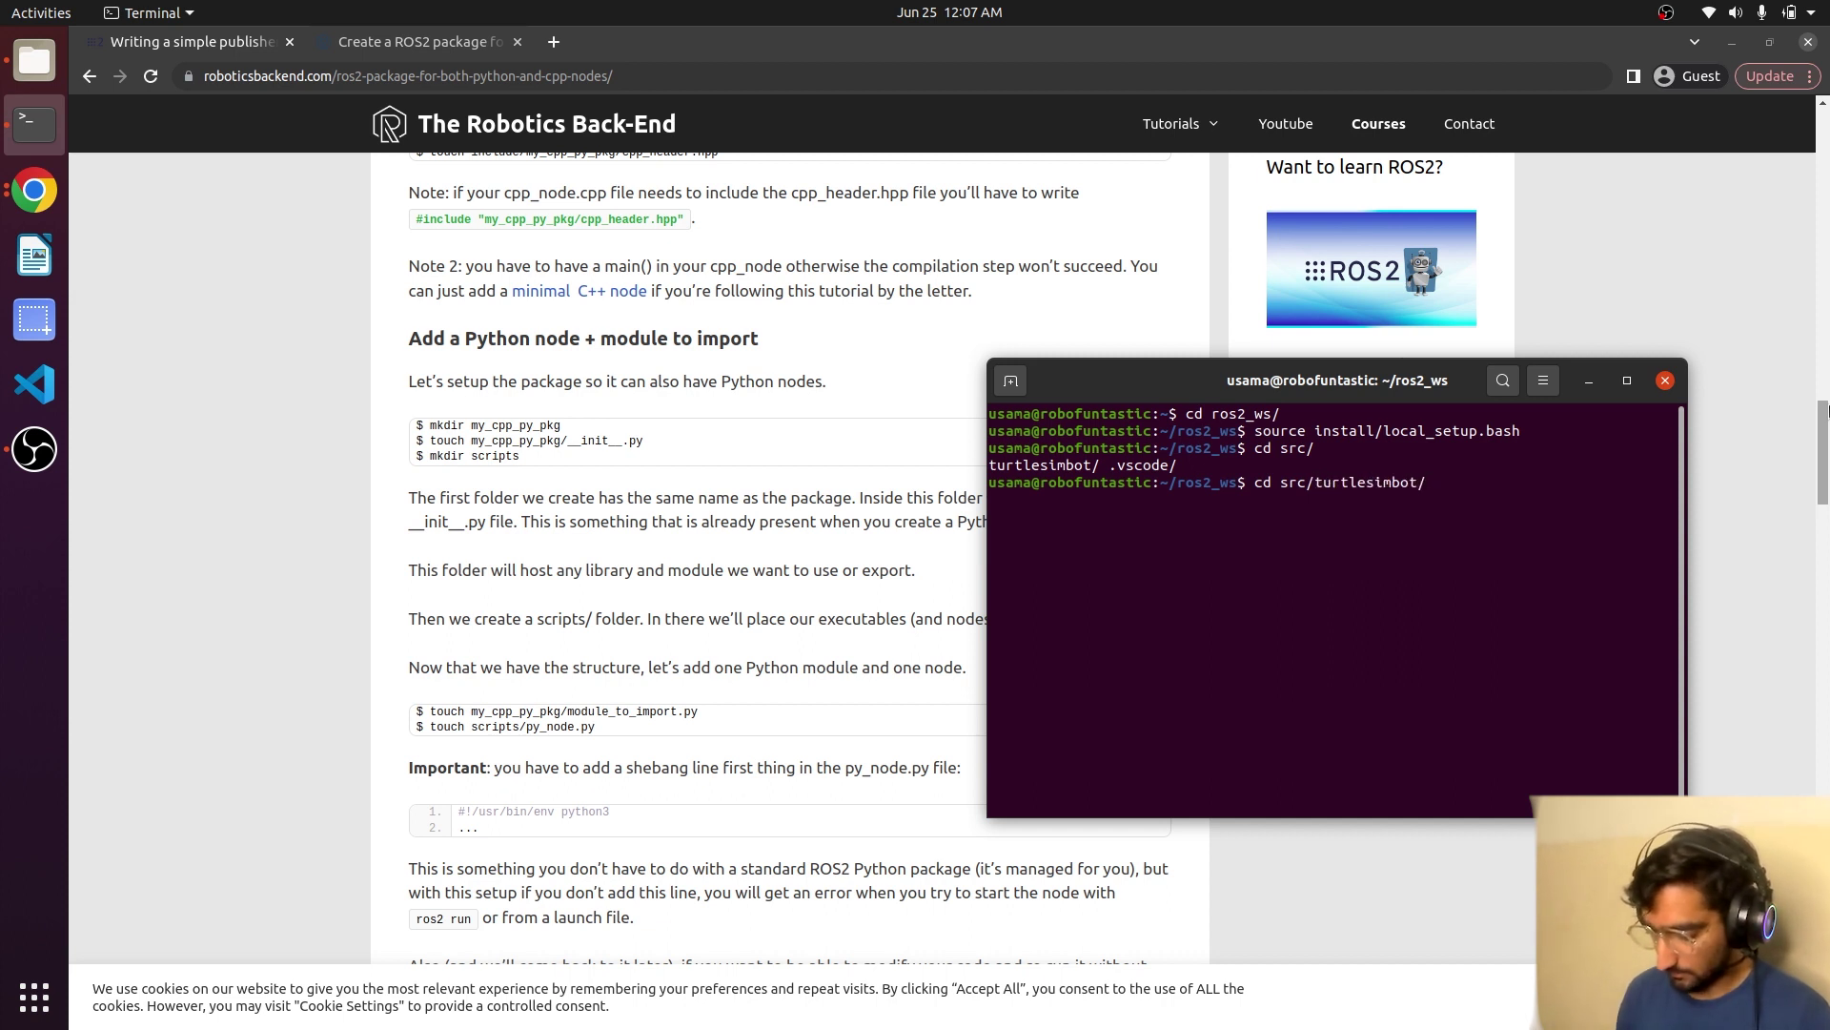
key("Tab")
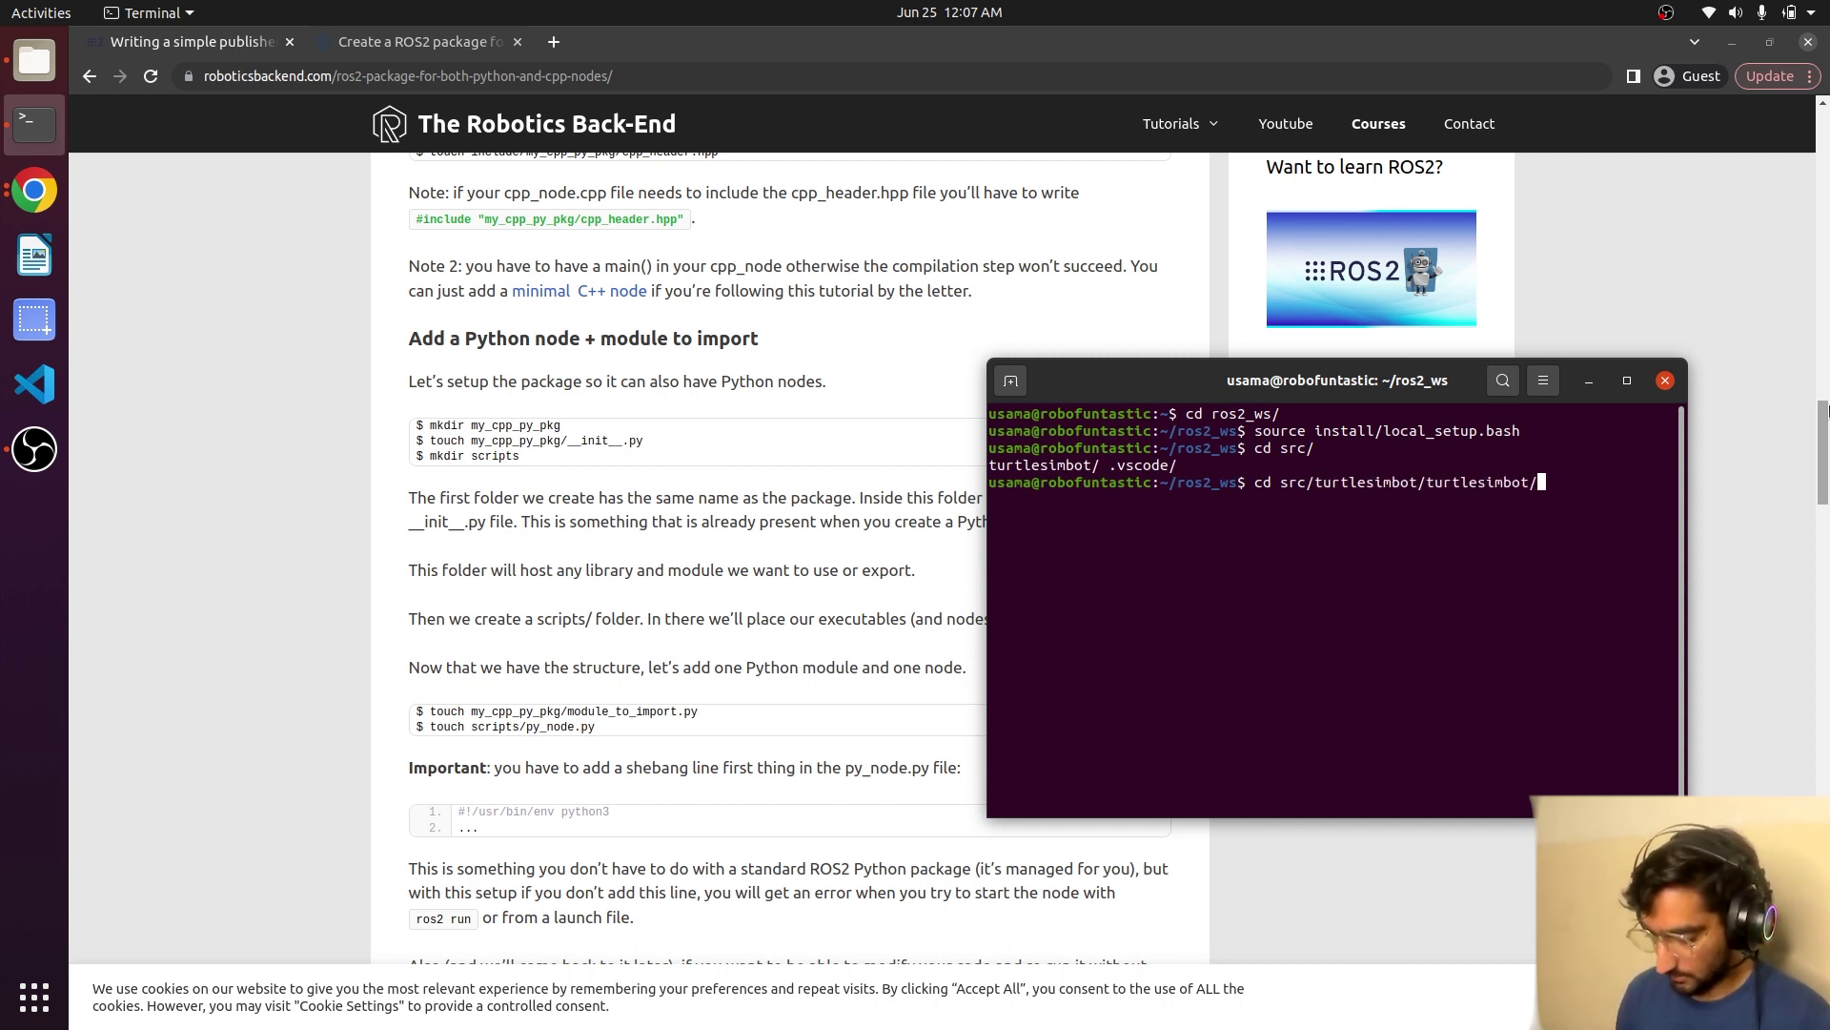
key("Return")
type("to")
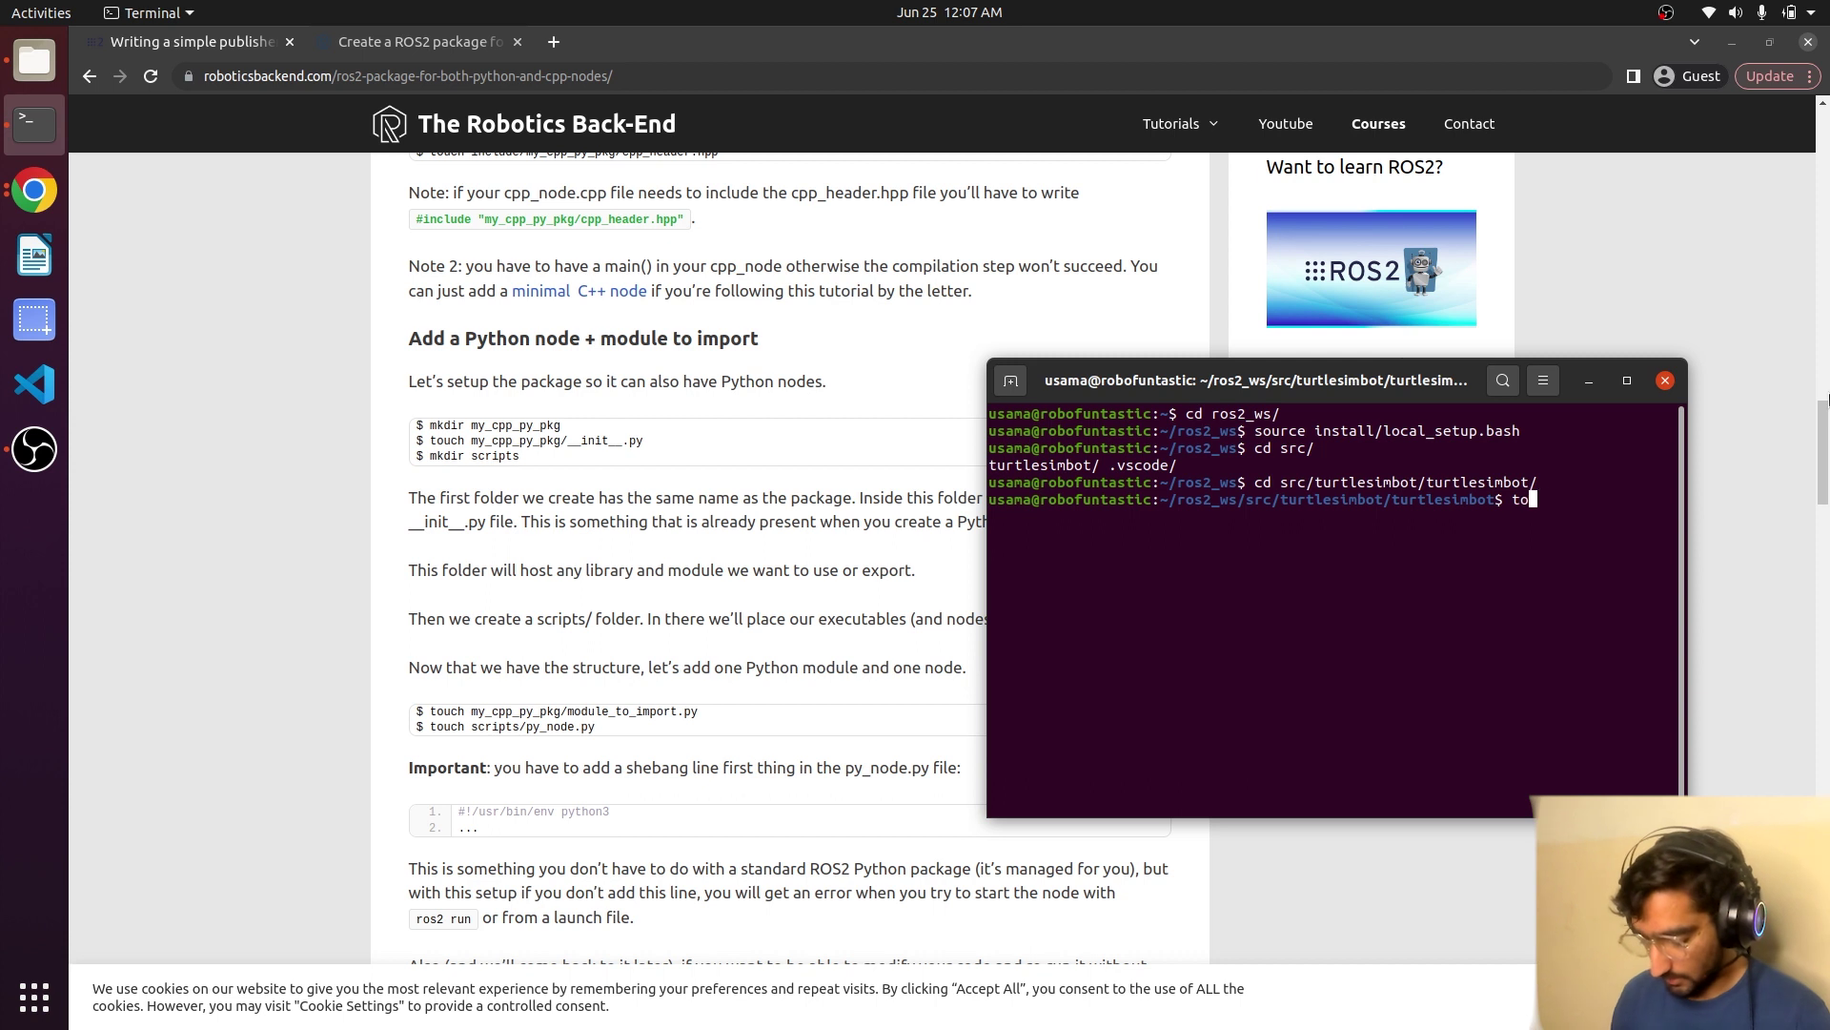
type("uch __")
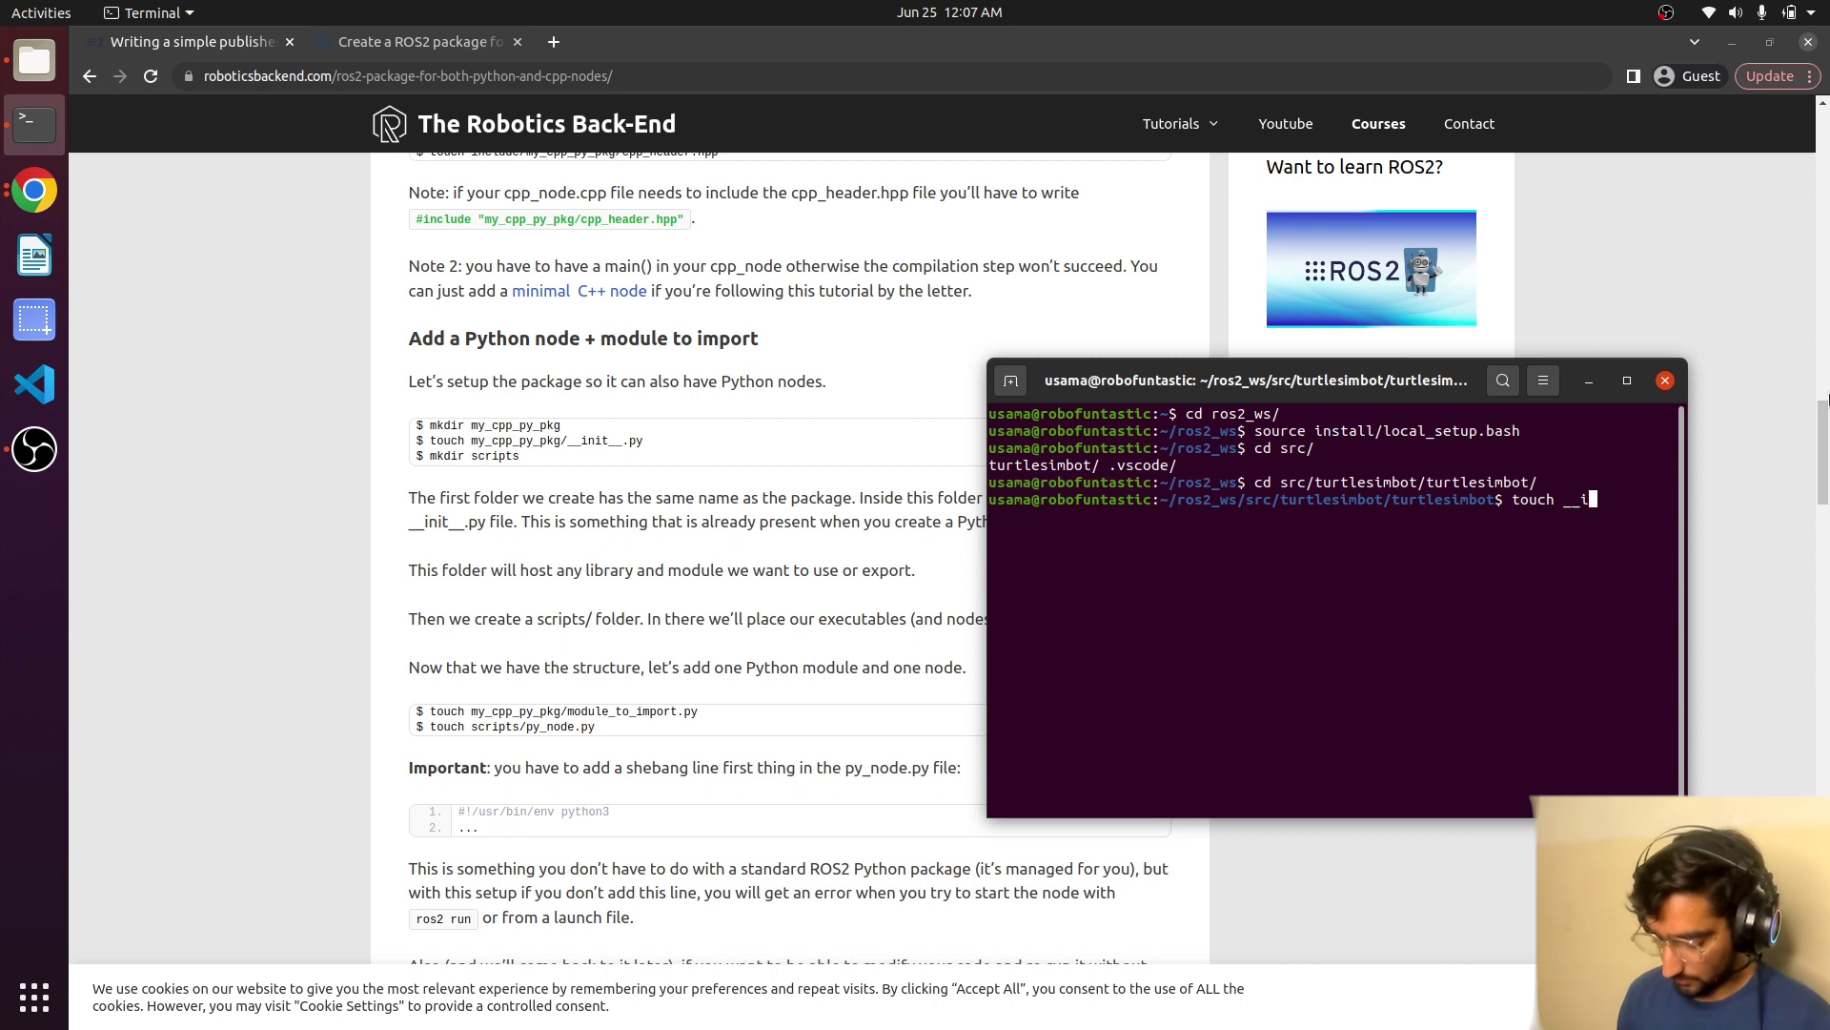
type("init__.py")
key("Return")
type("c")
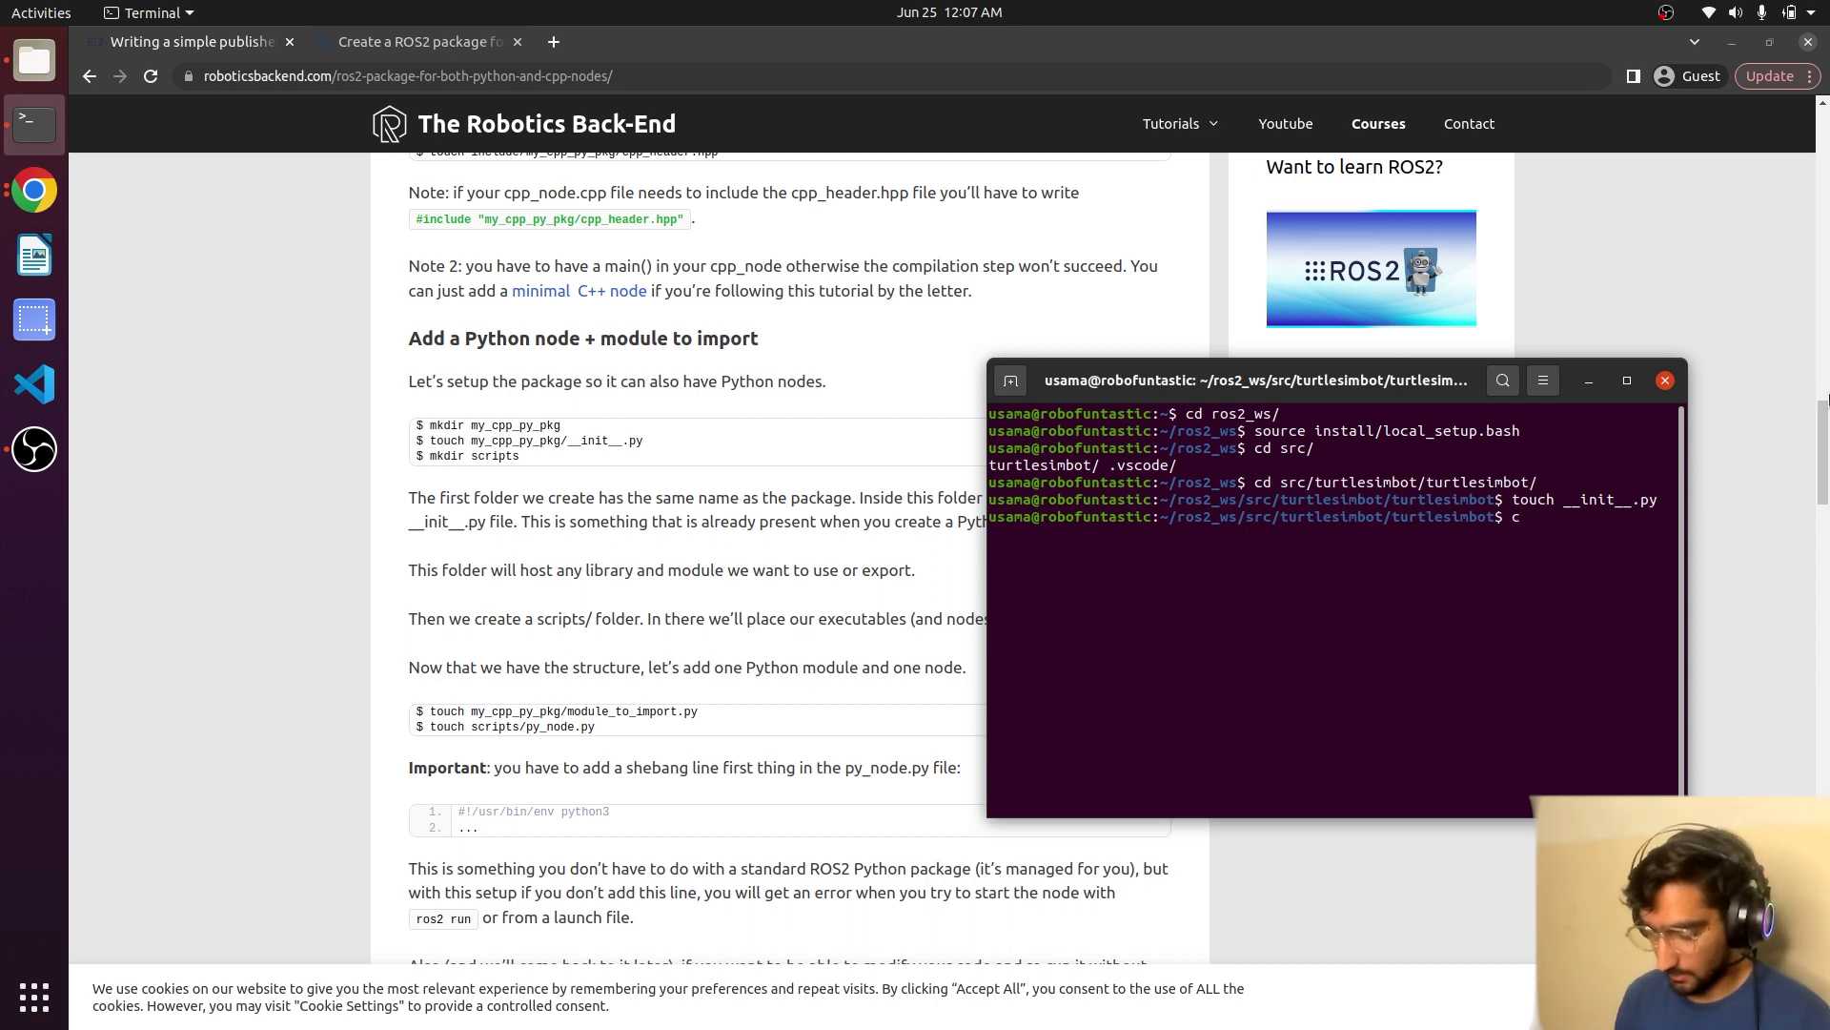
type("hmod +")
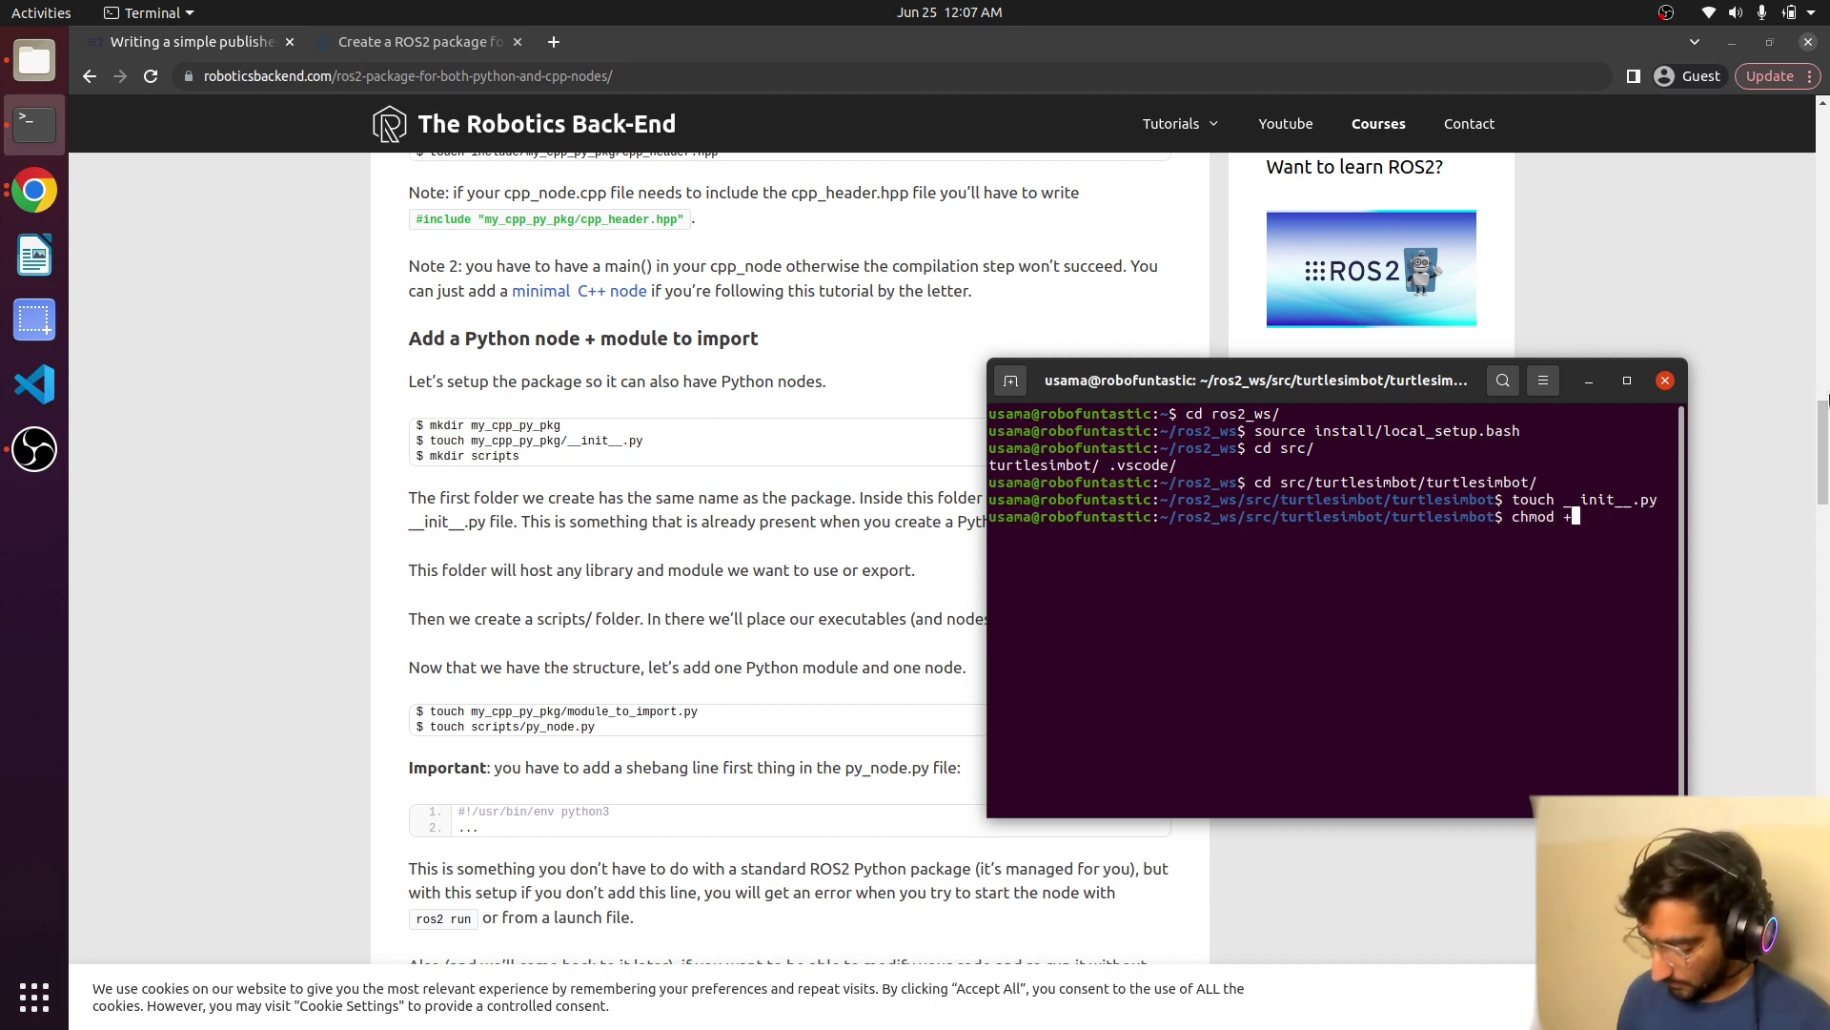
type("x __")
key("Tab")
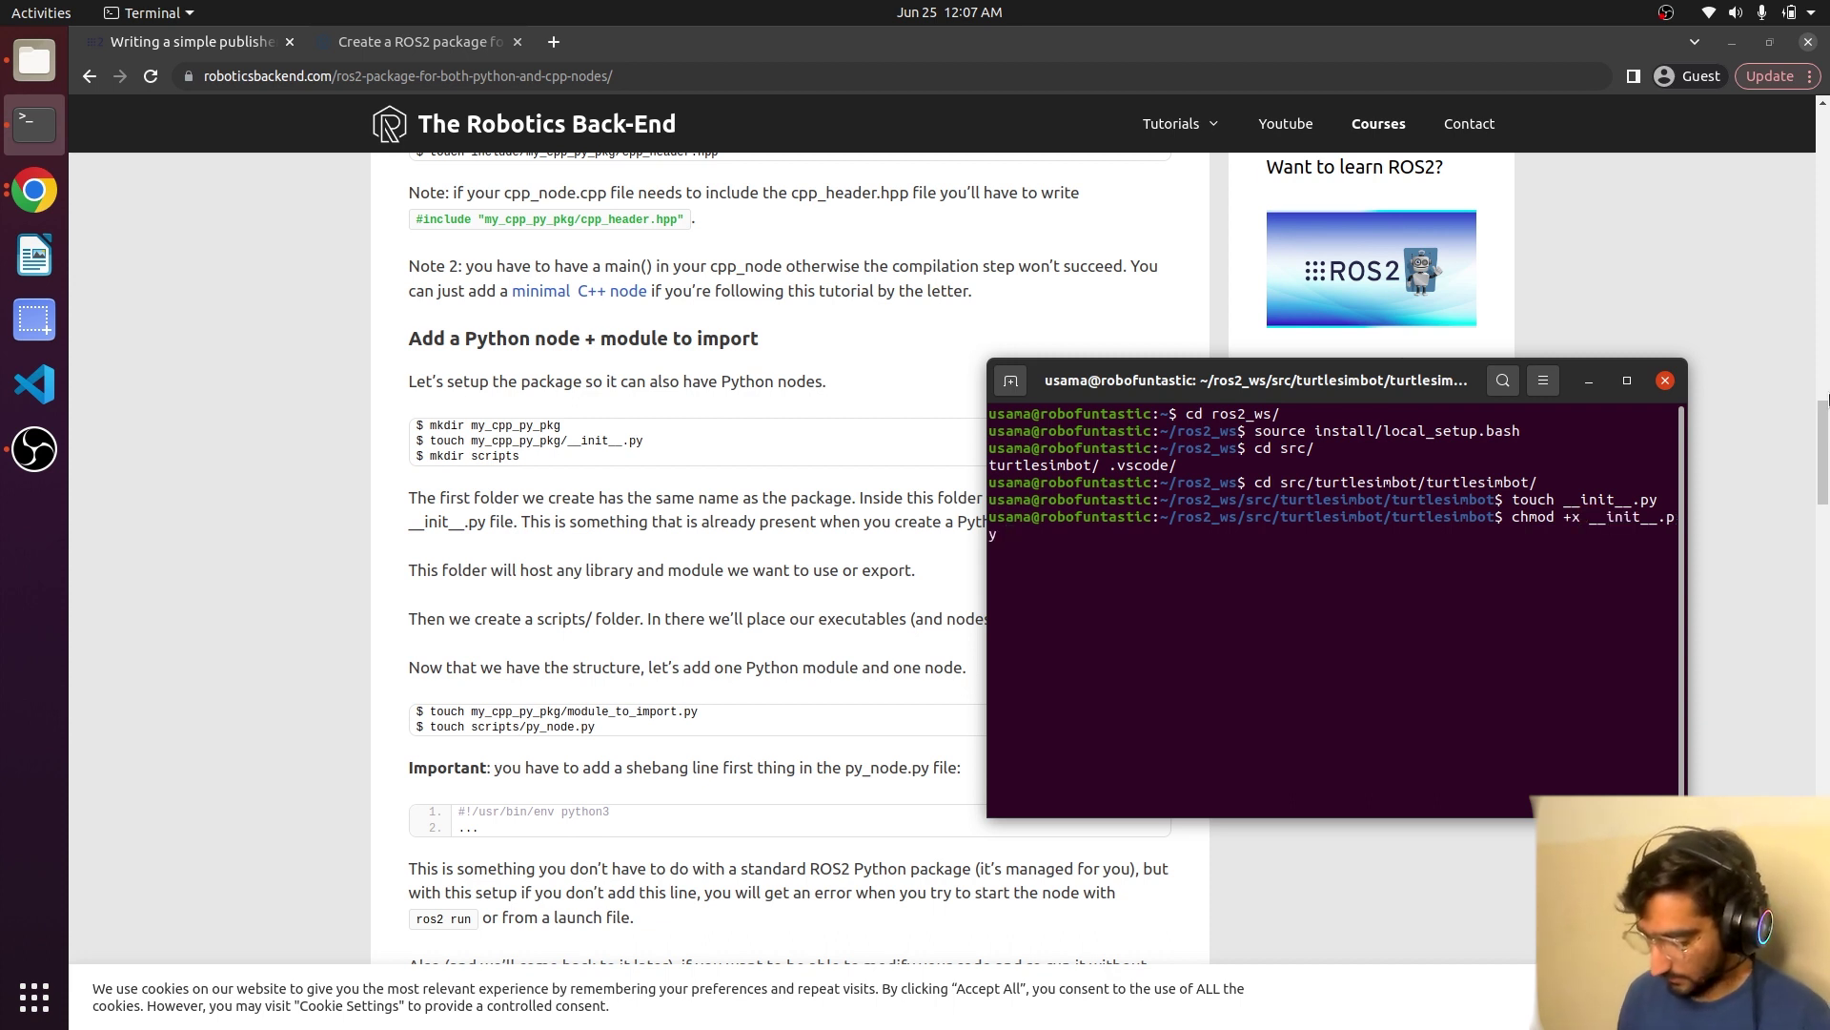
key("Return")
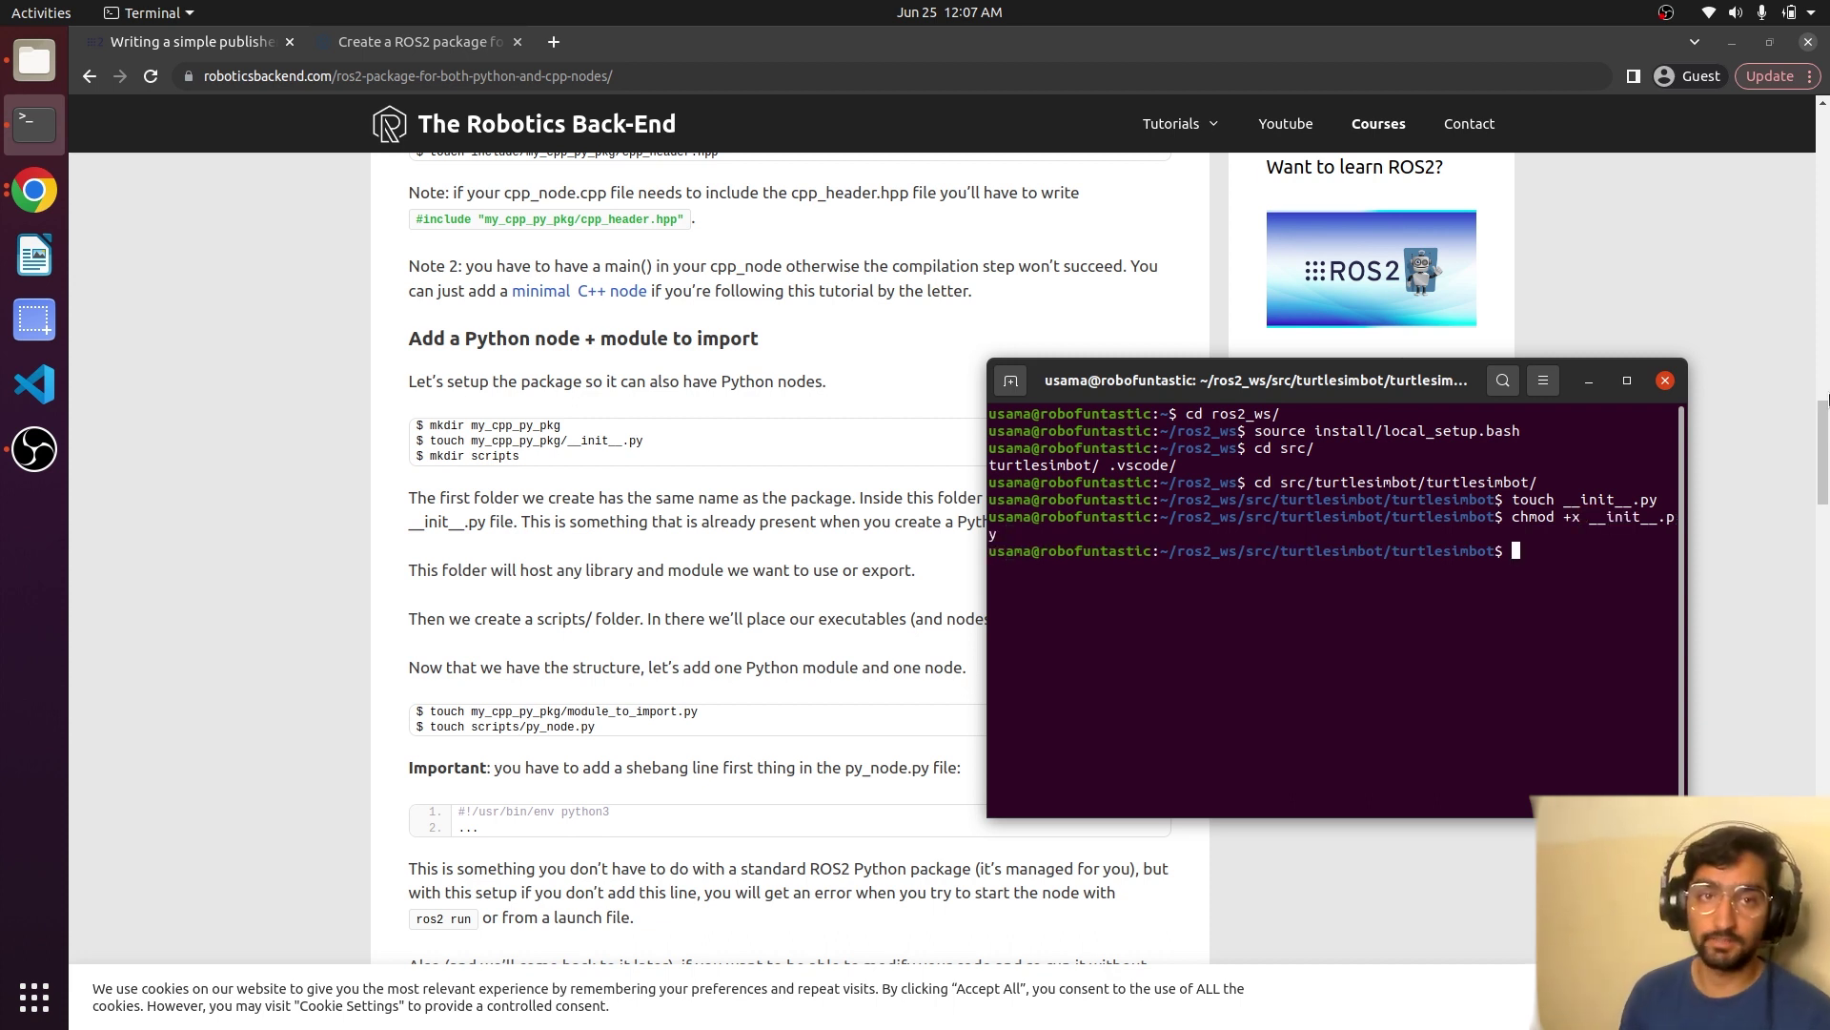
type("cd ..")
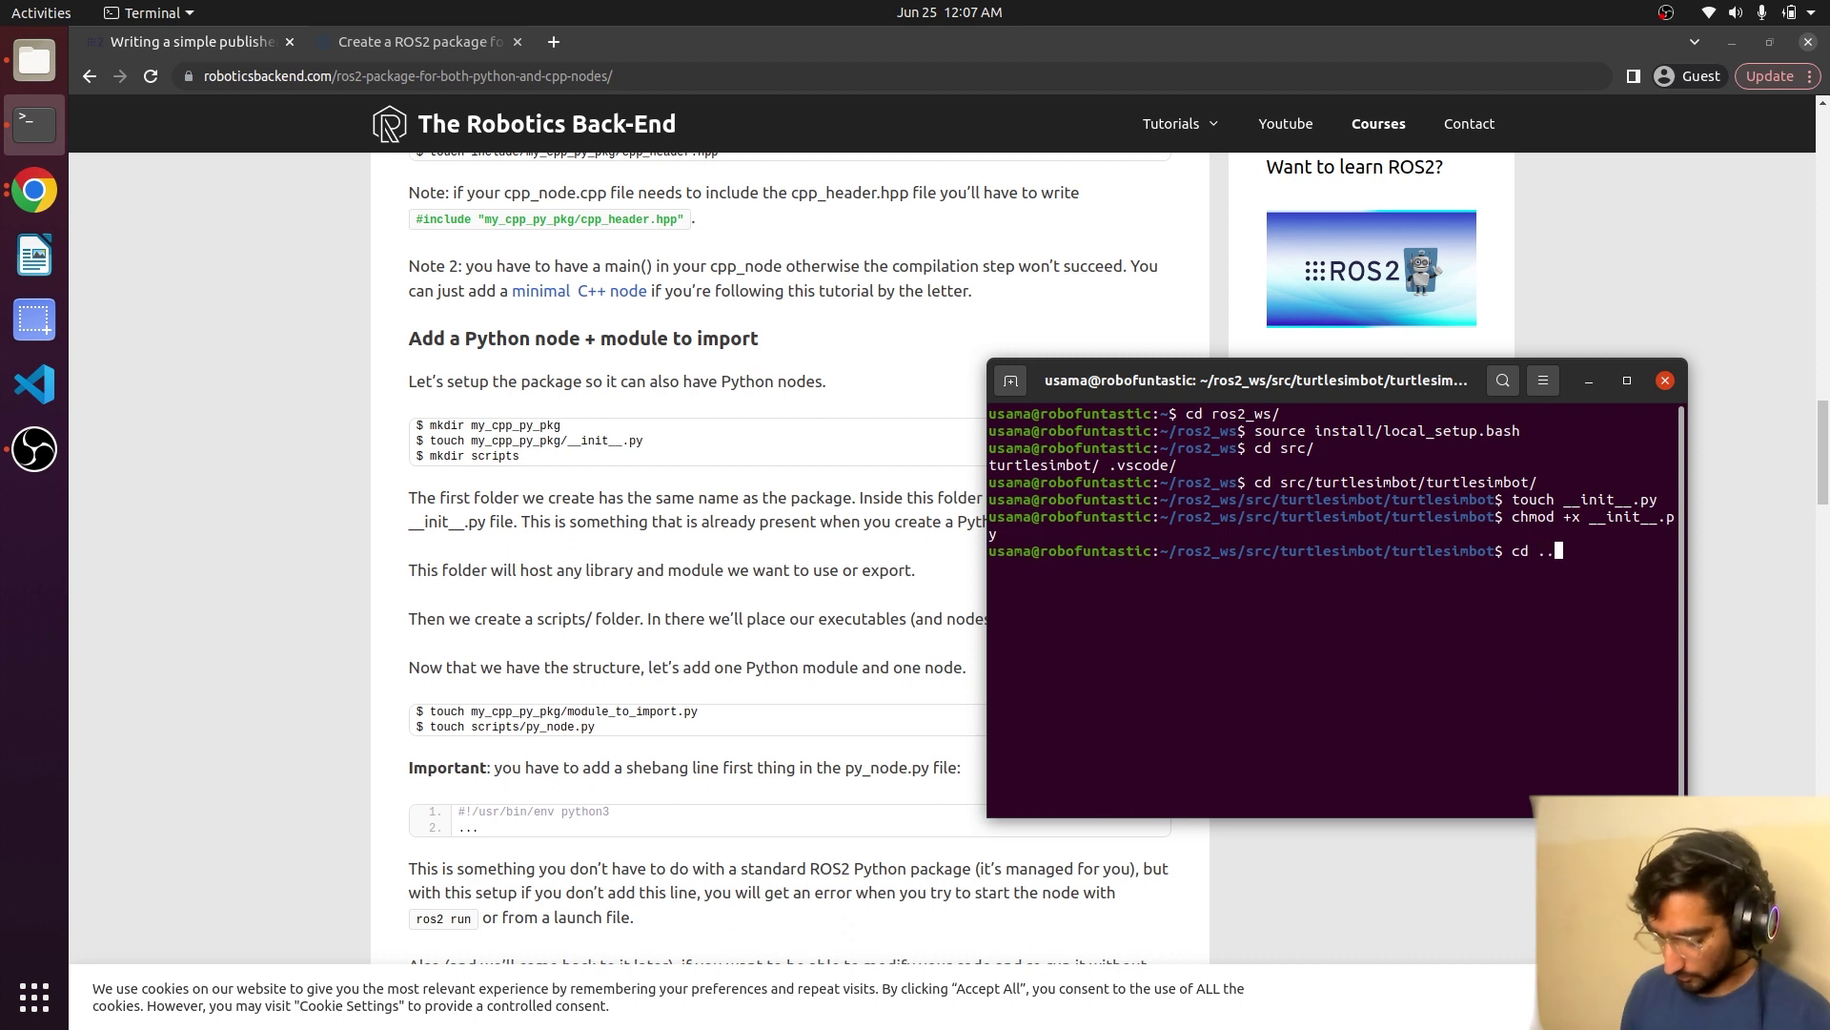
Create a script folder in the turtlesimbot package and move into it.
key("Return")
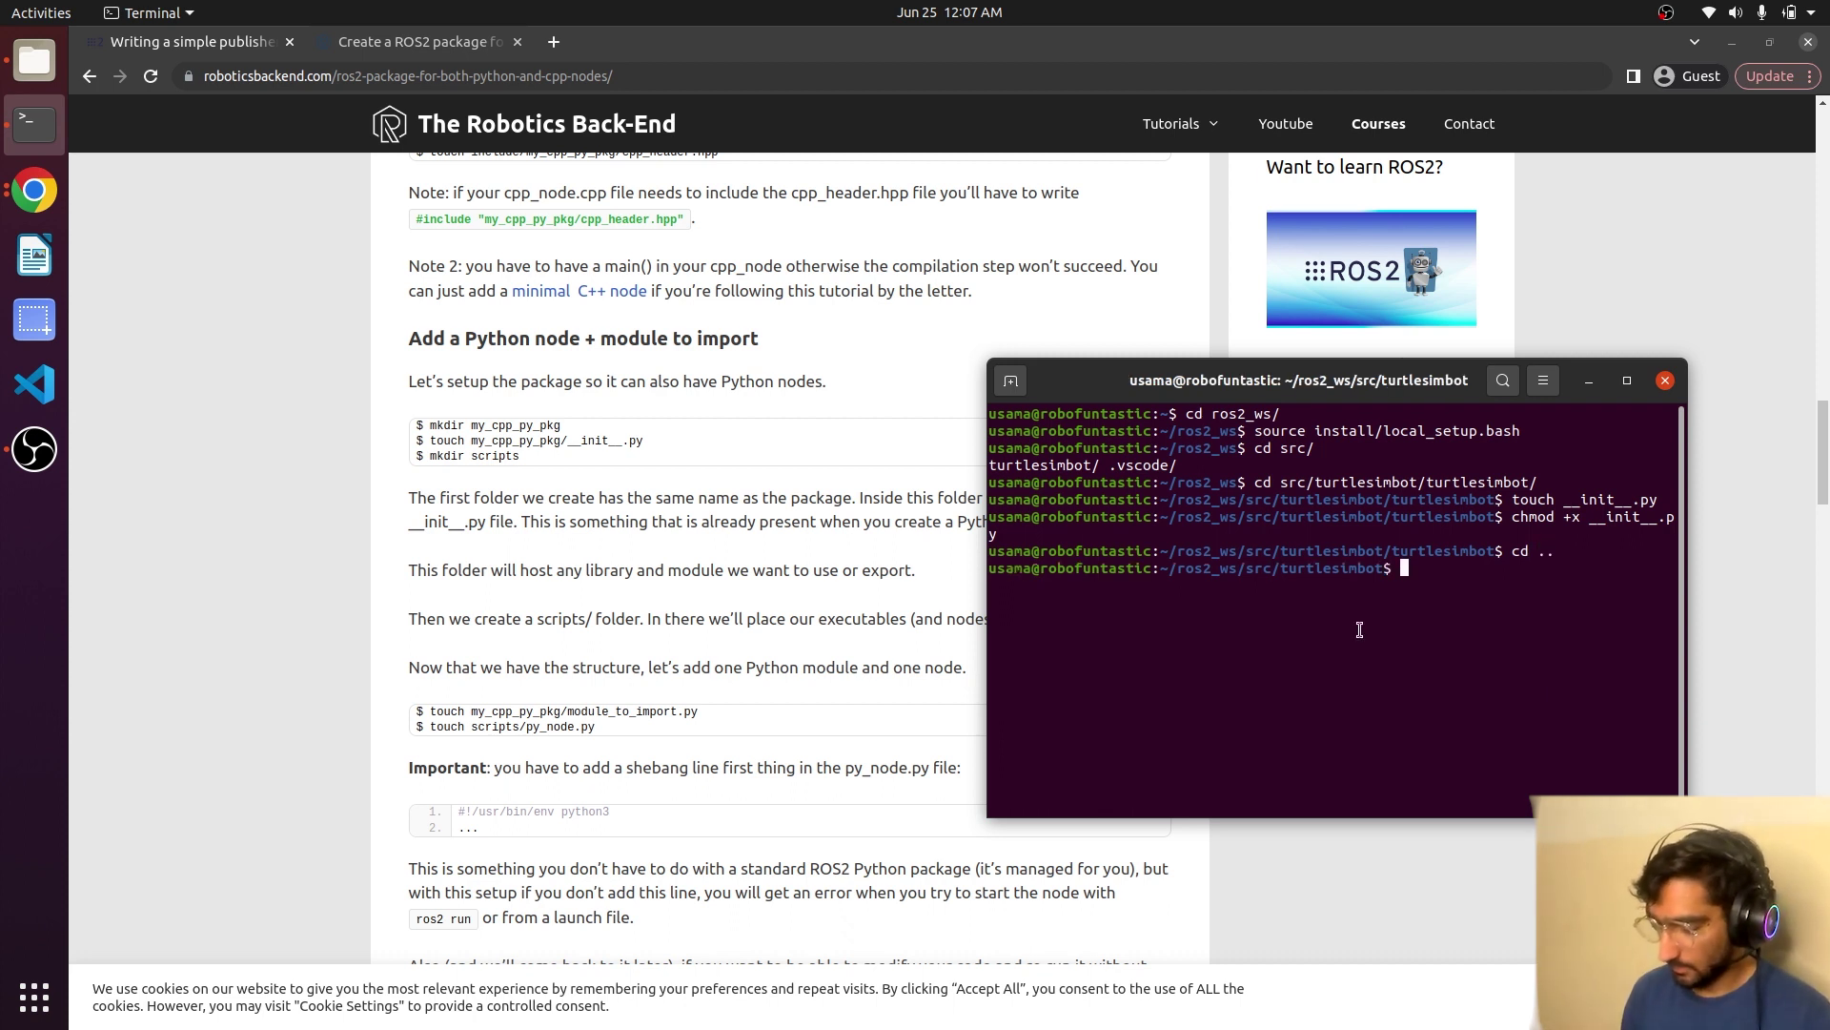
type("mkdi")
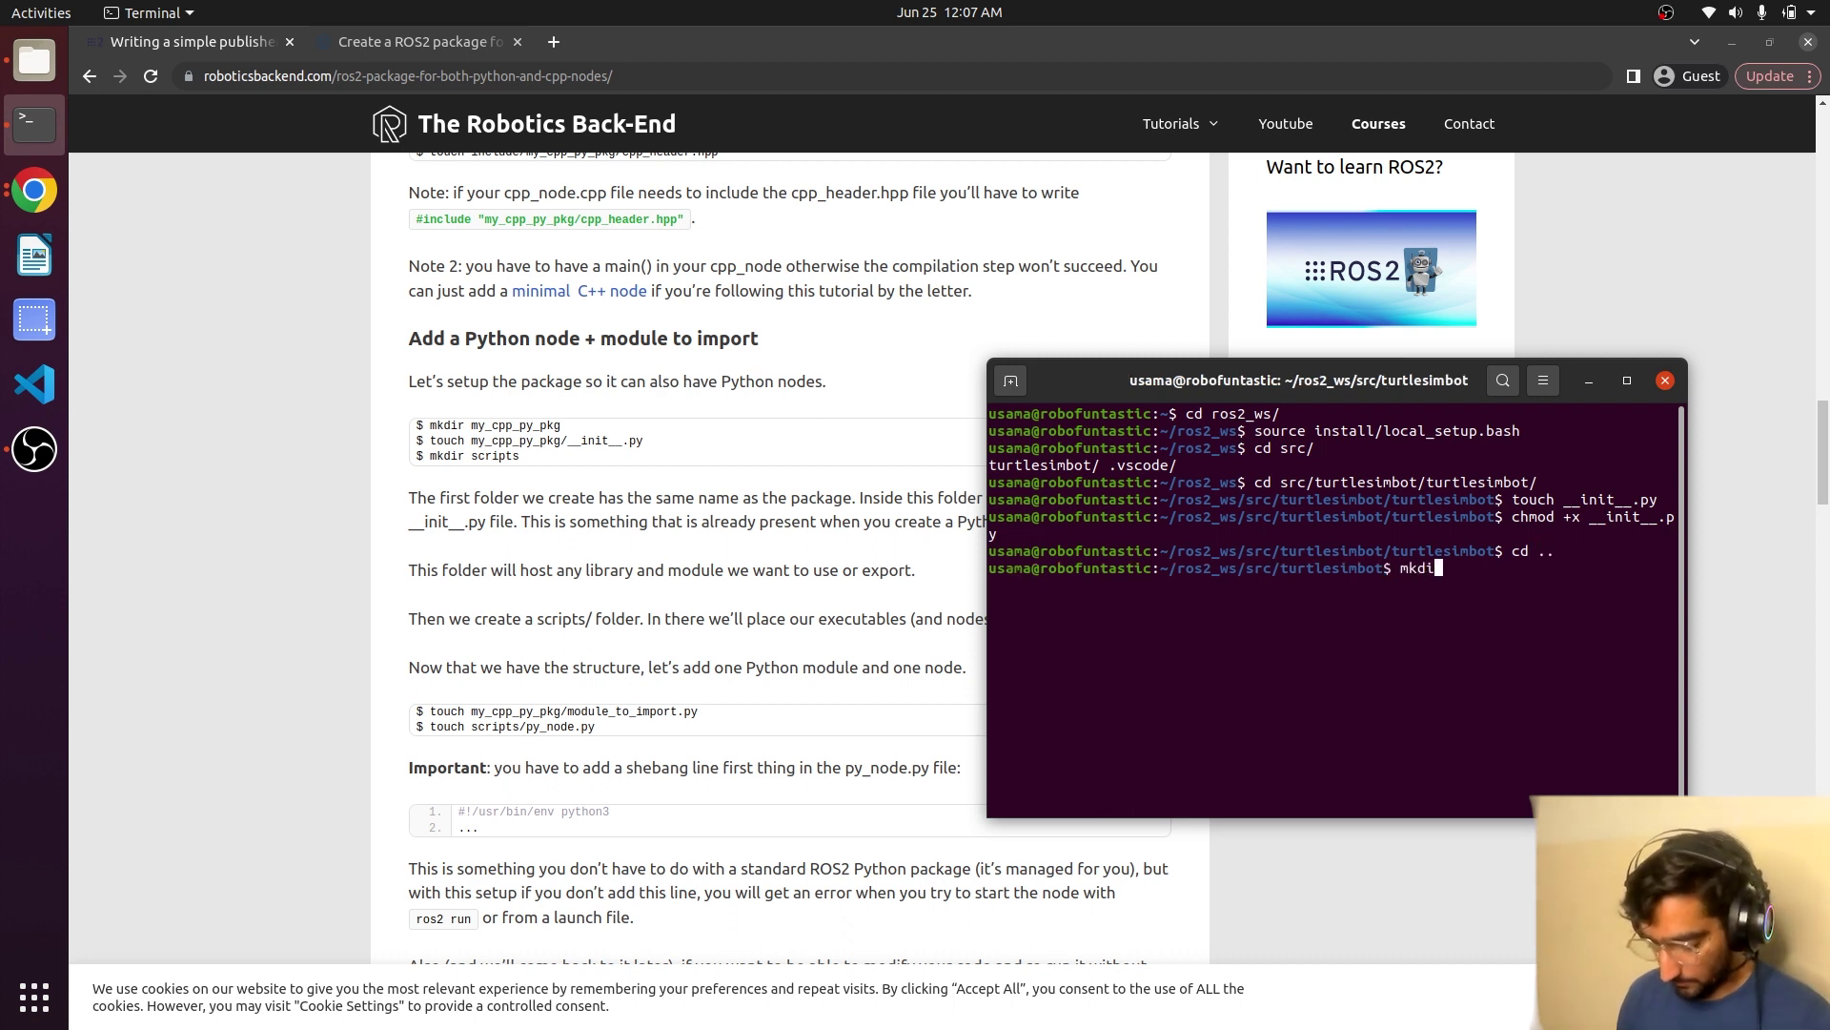
type("r s")
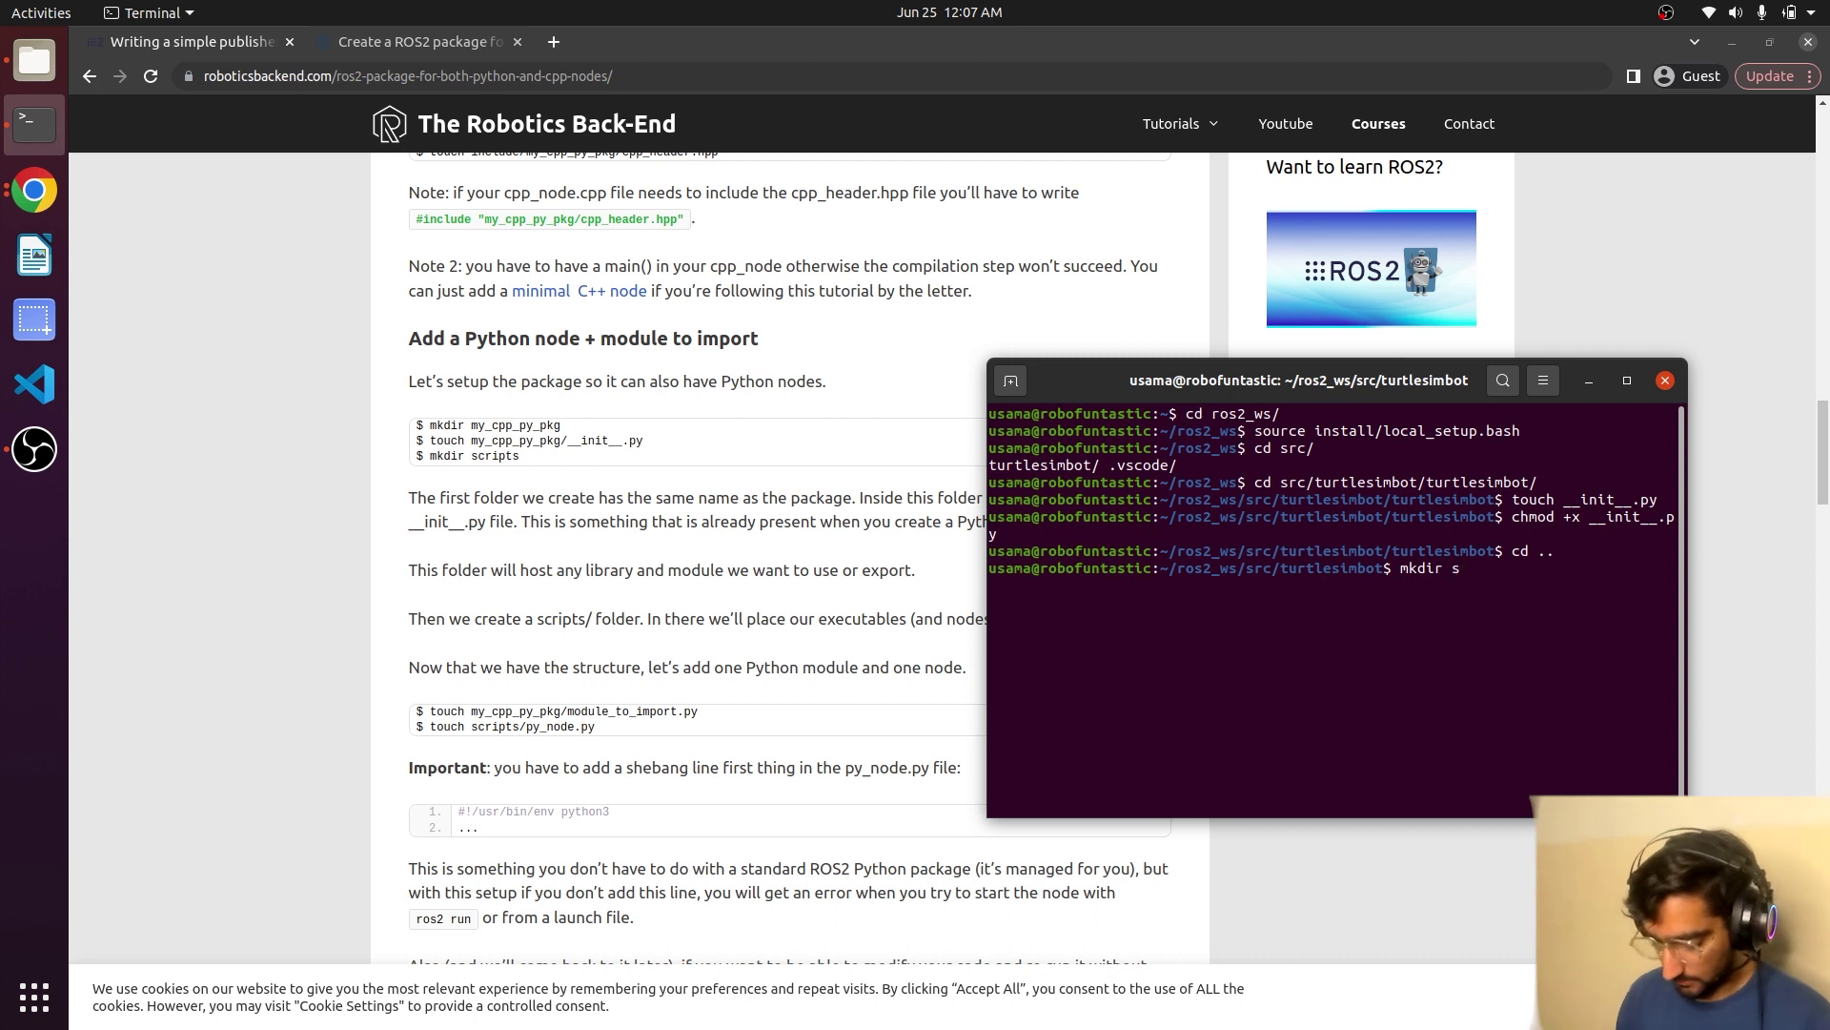
type("cript")
key("Return")
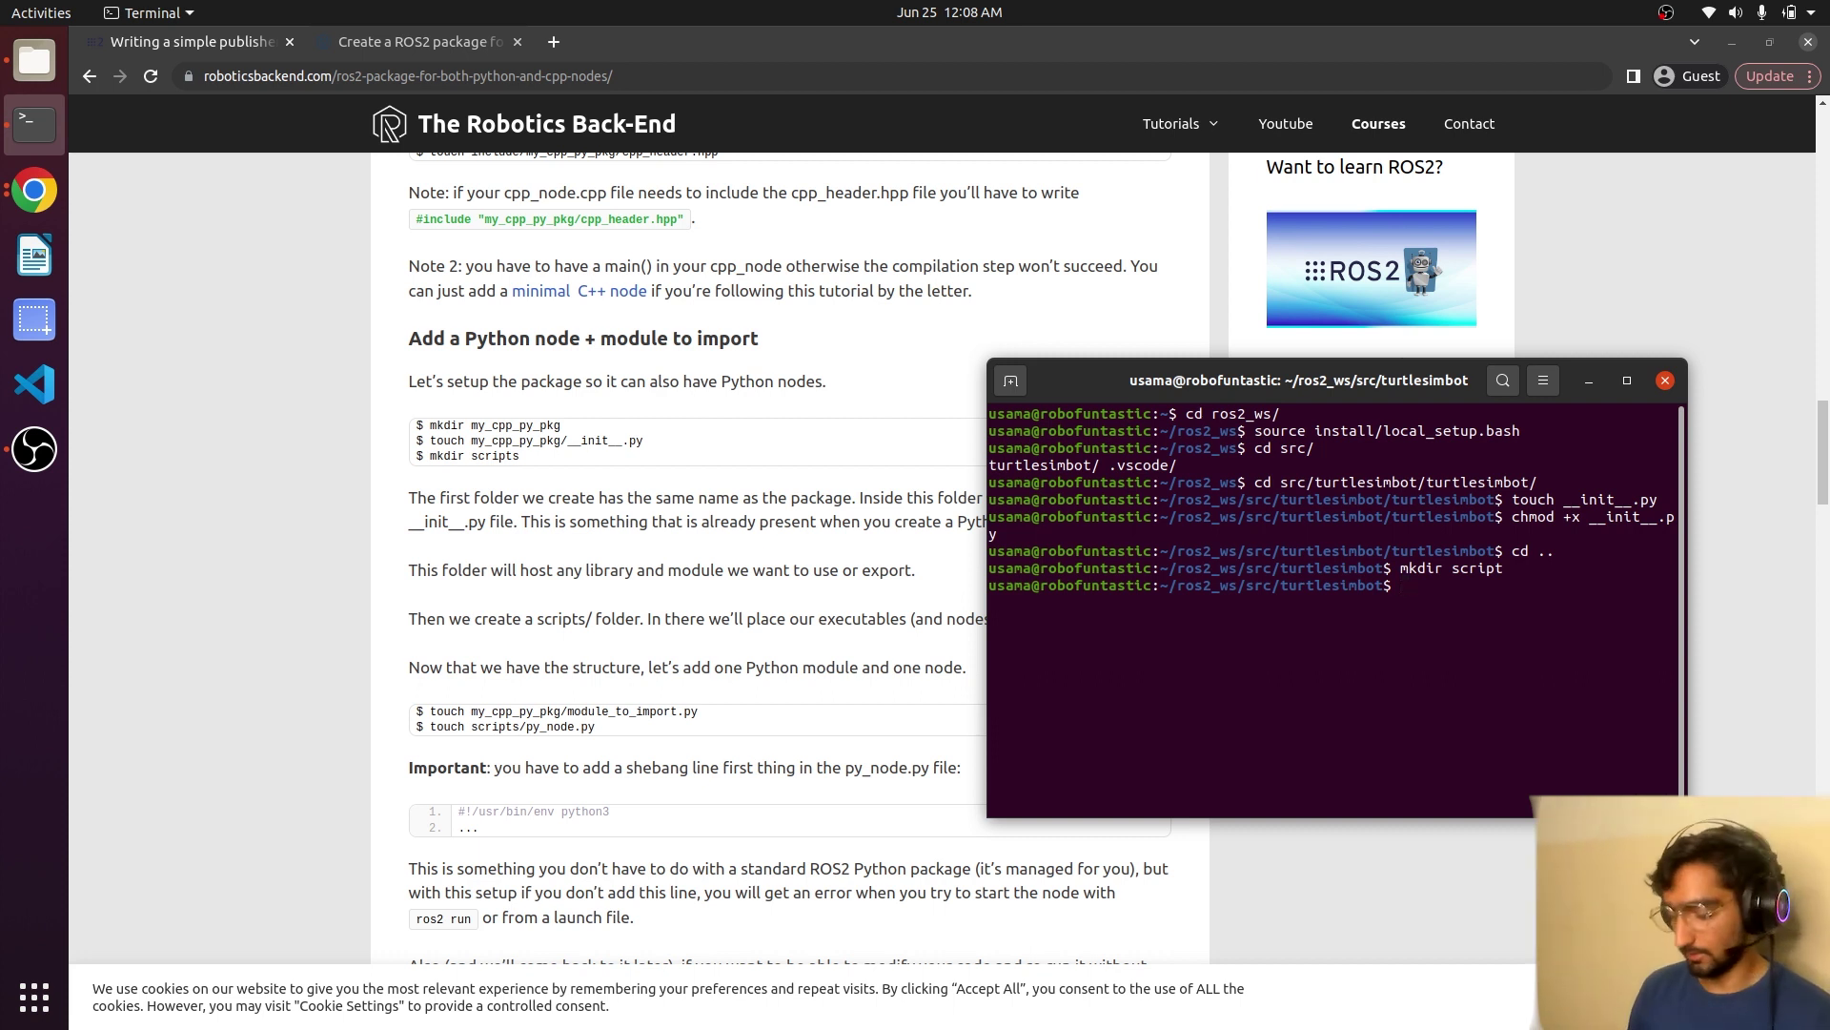
type("cd sr")
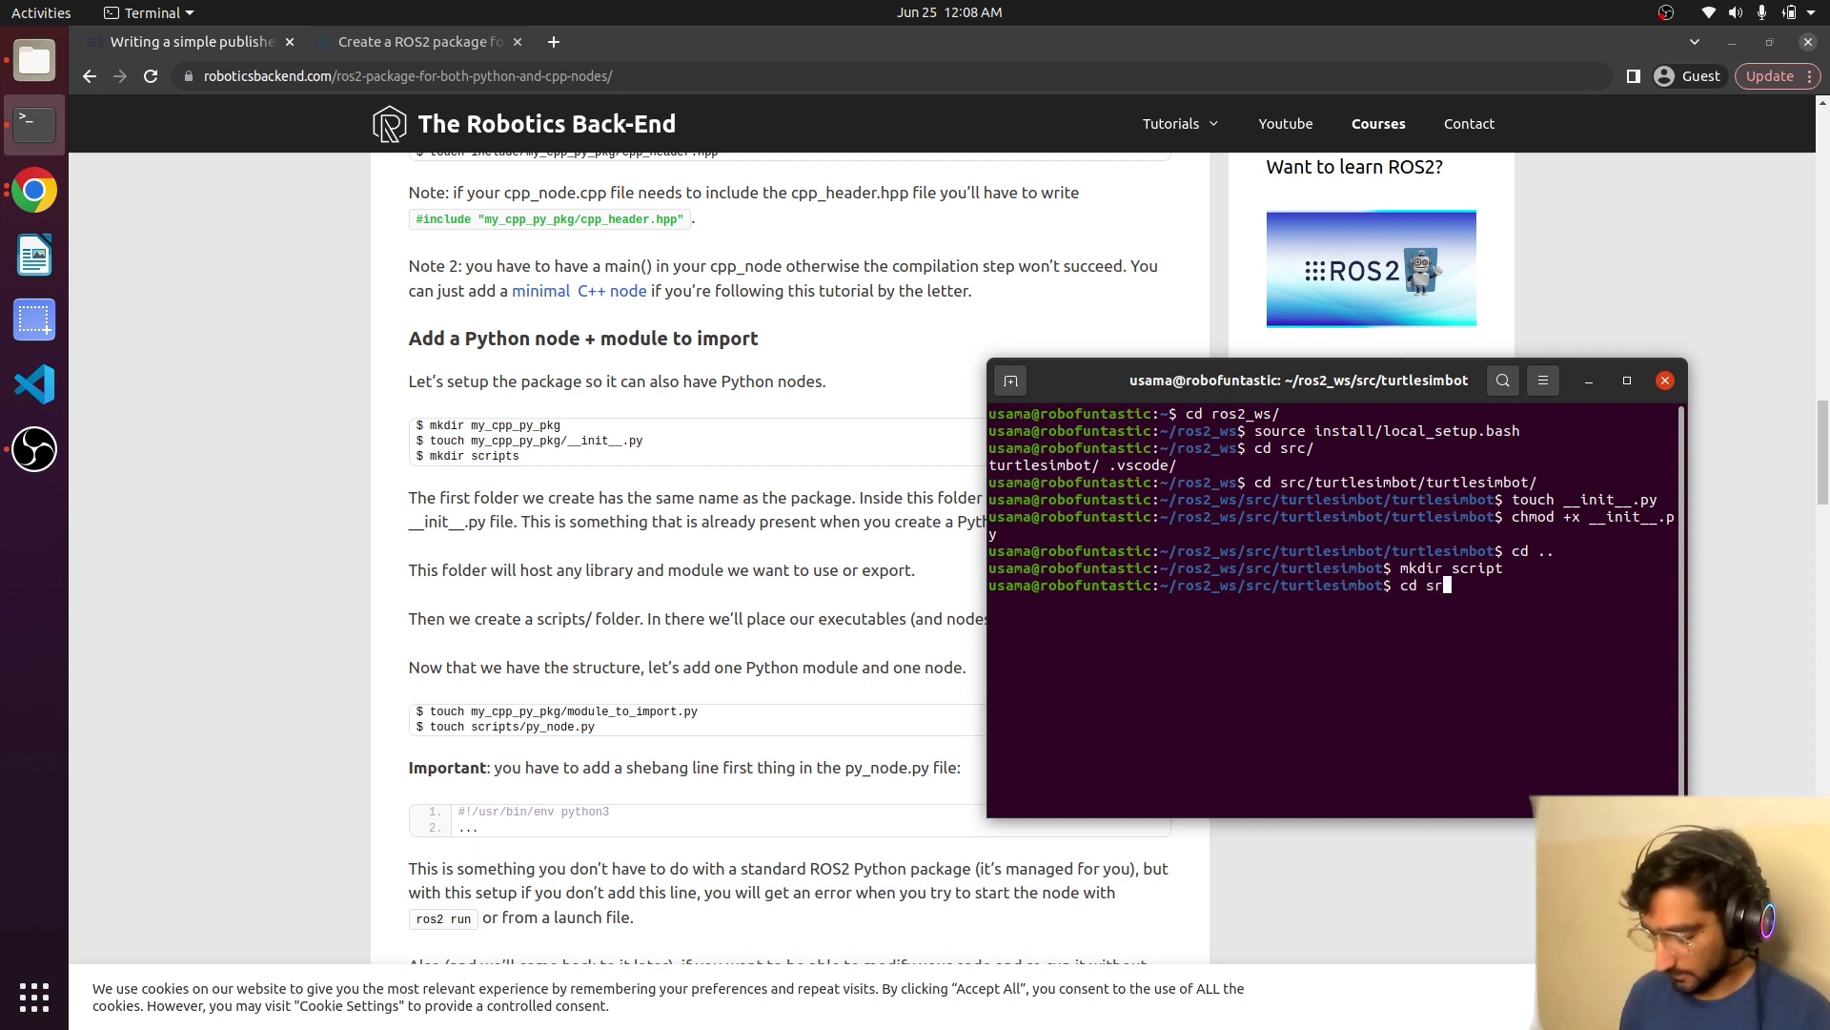
key("BackSpace")
type("c")
key("Tab")
key("Return")
type("t")
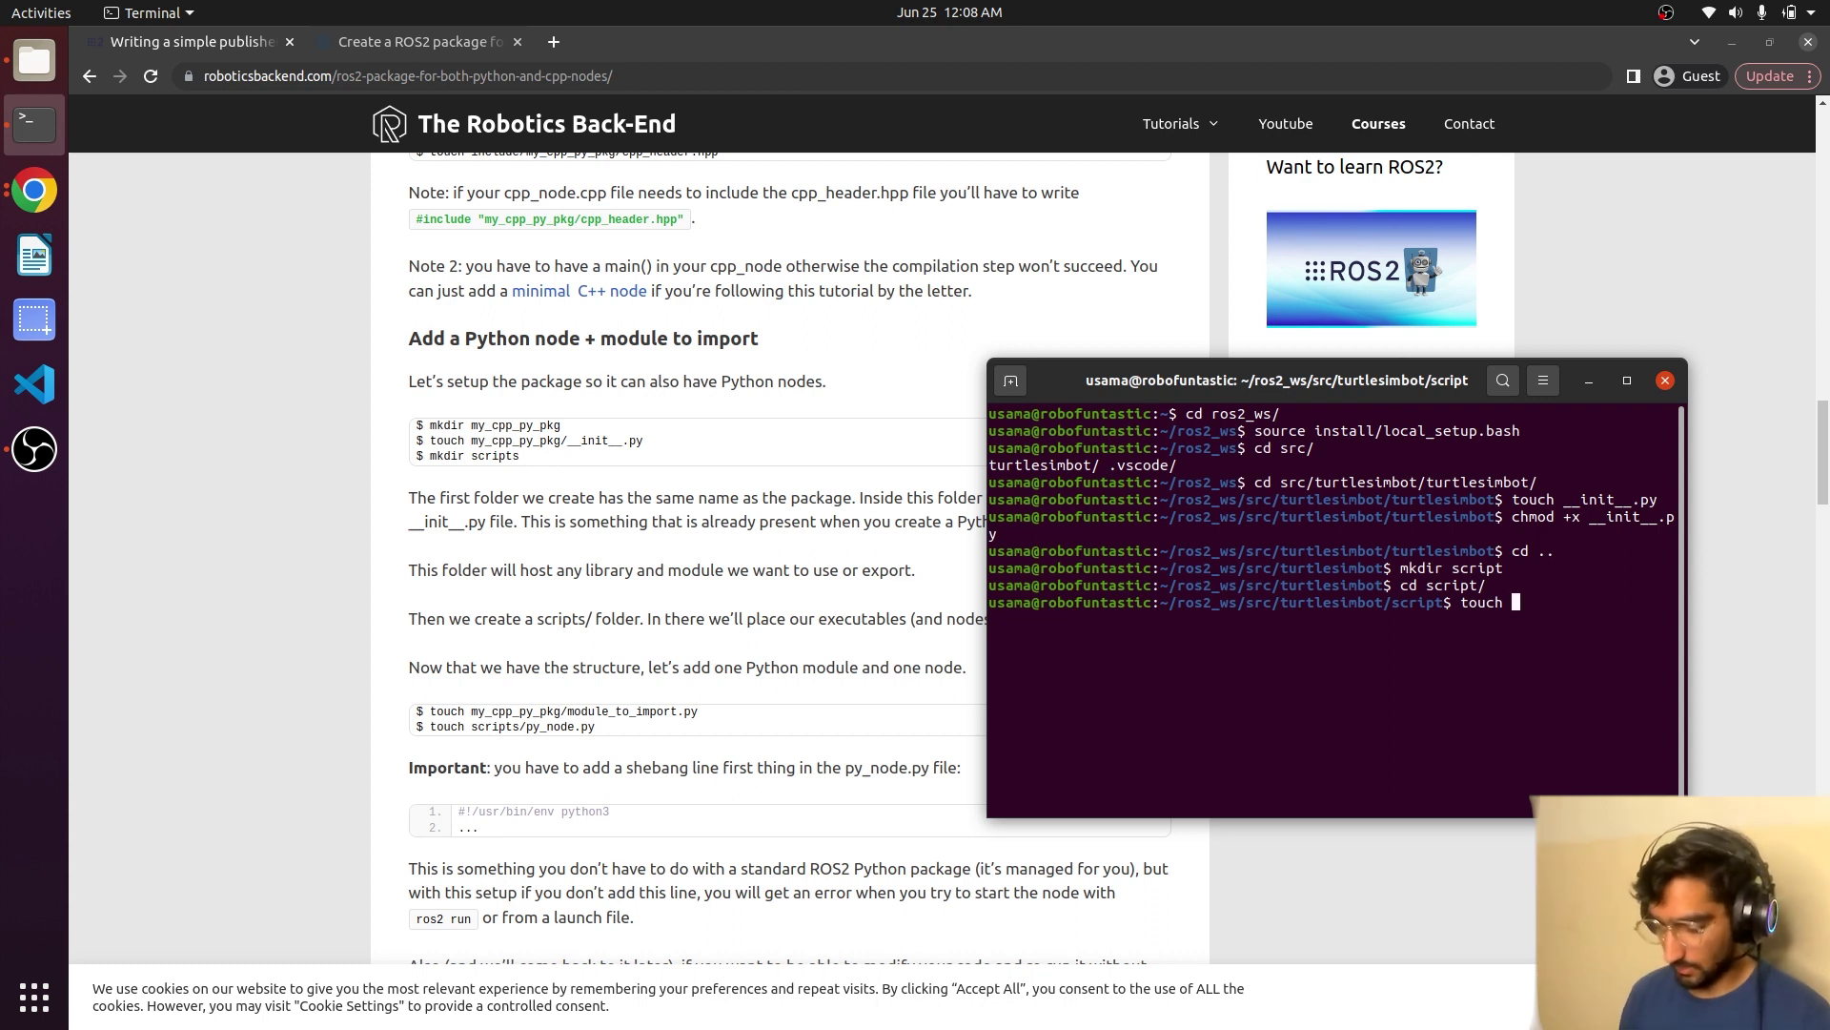
type("my")
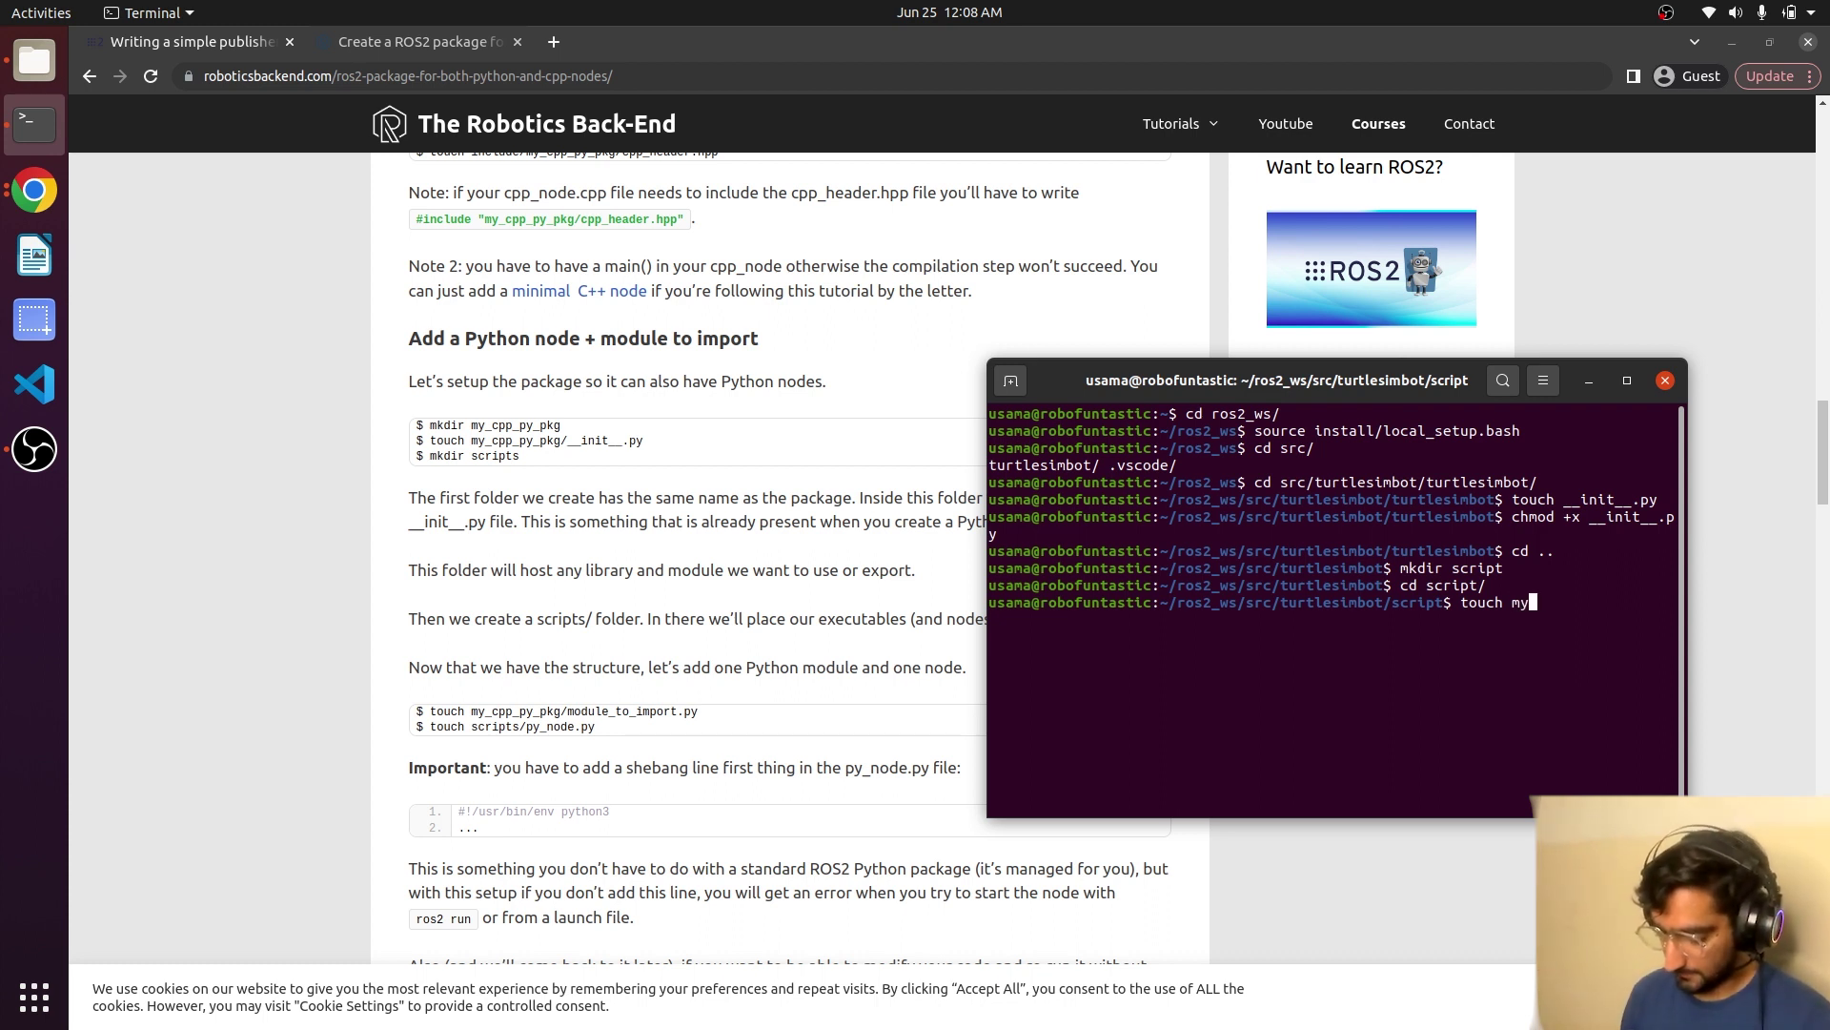
type("_pyt")
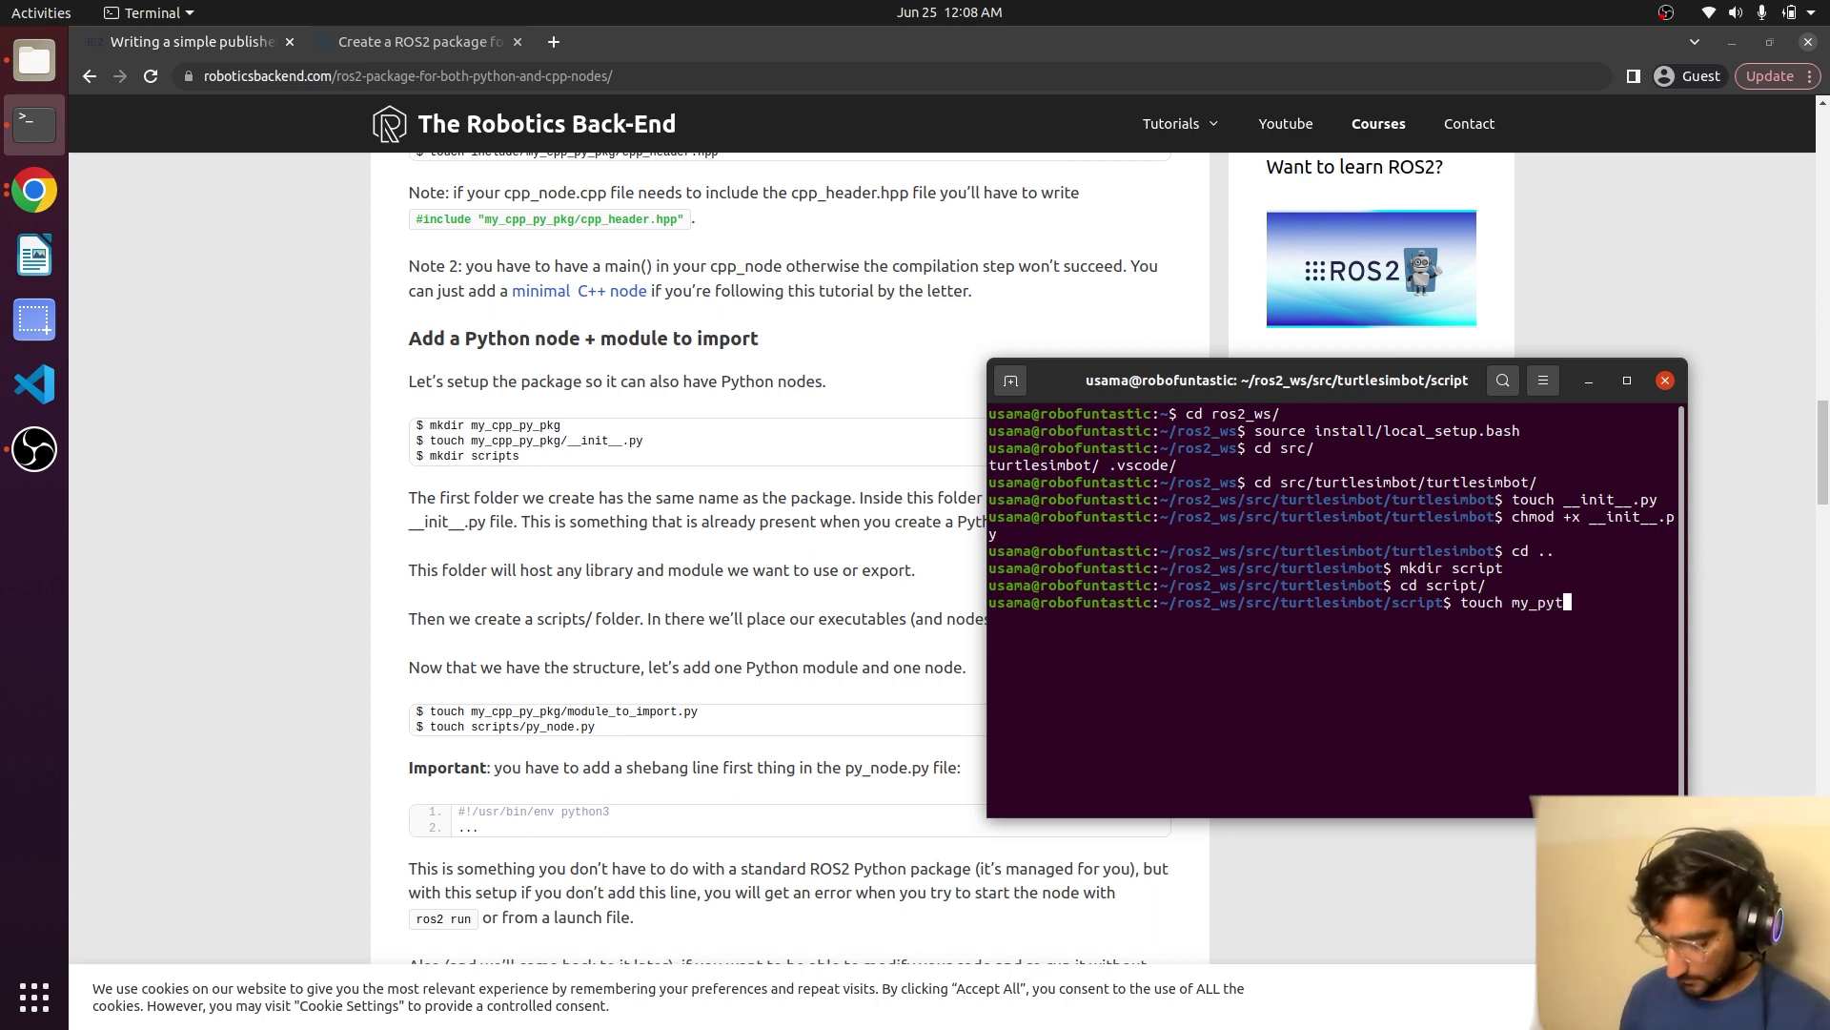
type("hon_publis")
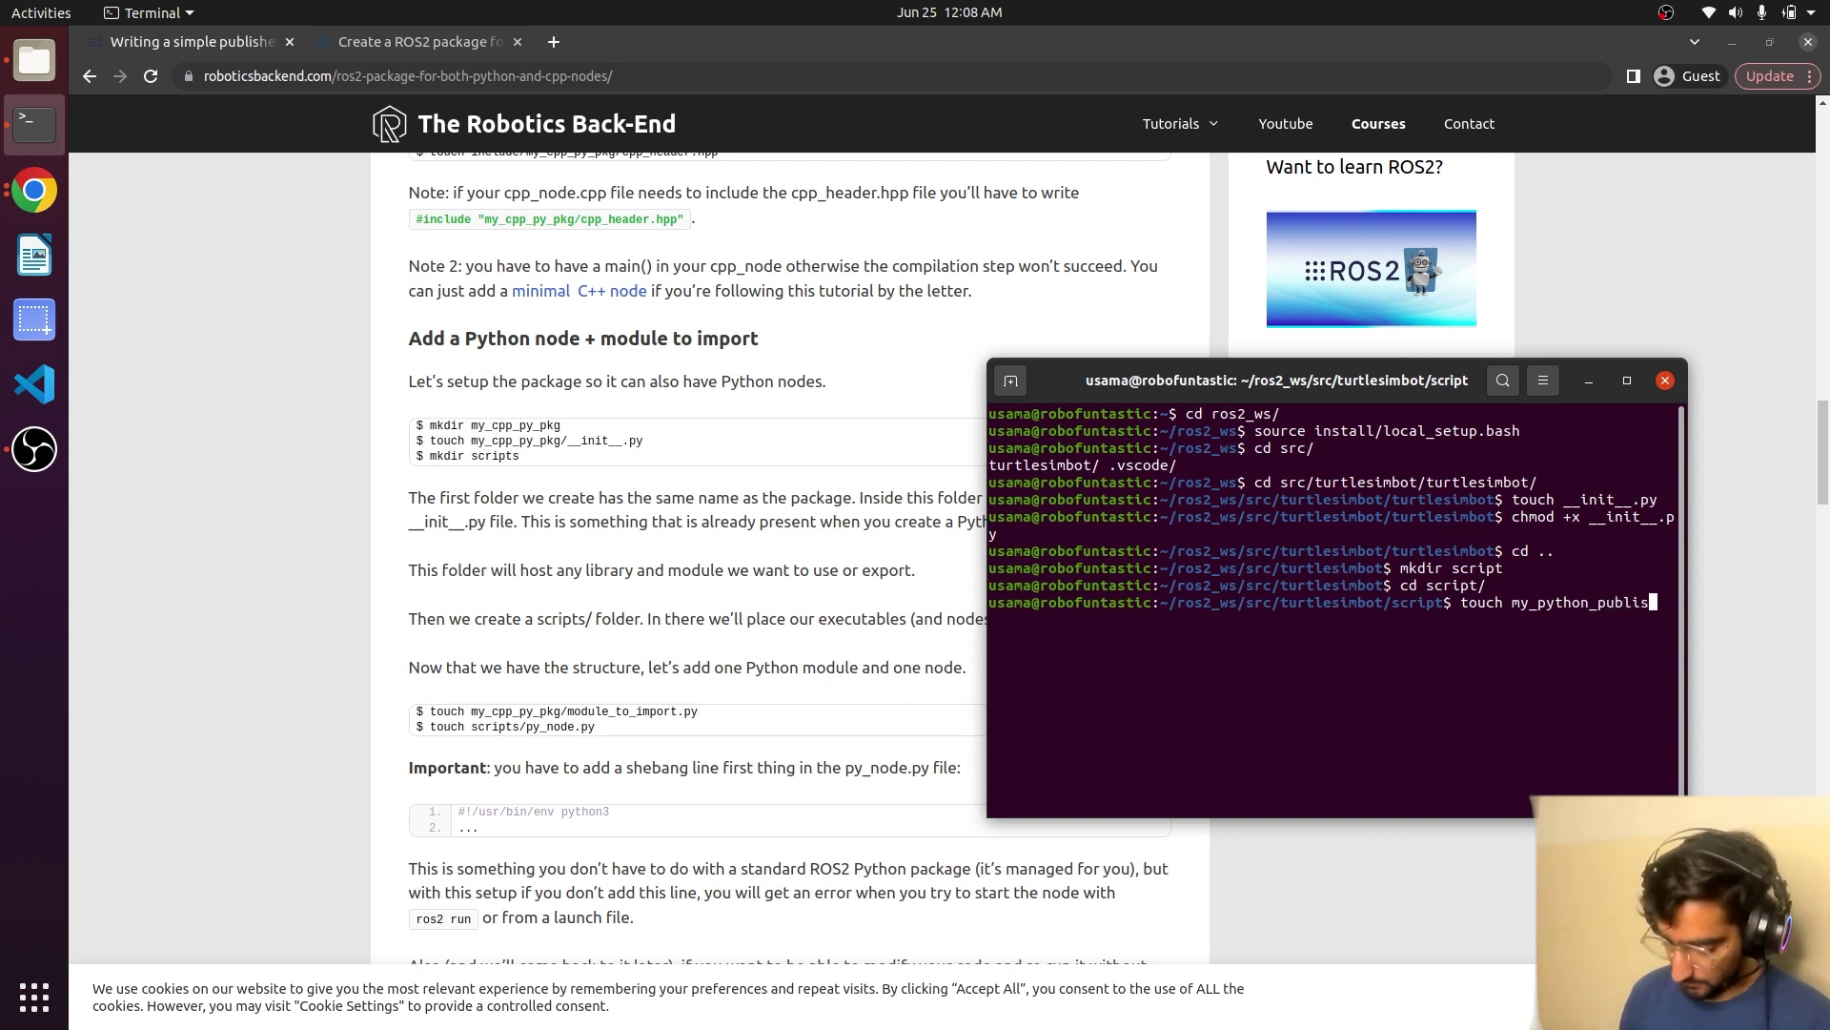
type("her.p")
Create my_python_publisher.py with touch and make it executable with chmod +x.
key("BackSpace")
key("Return")
type("chmod")
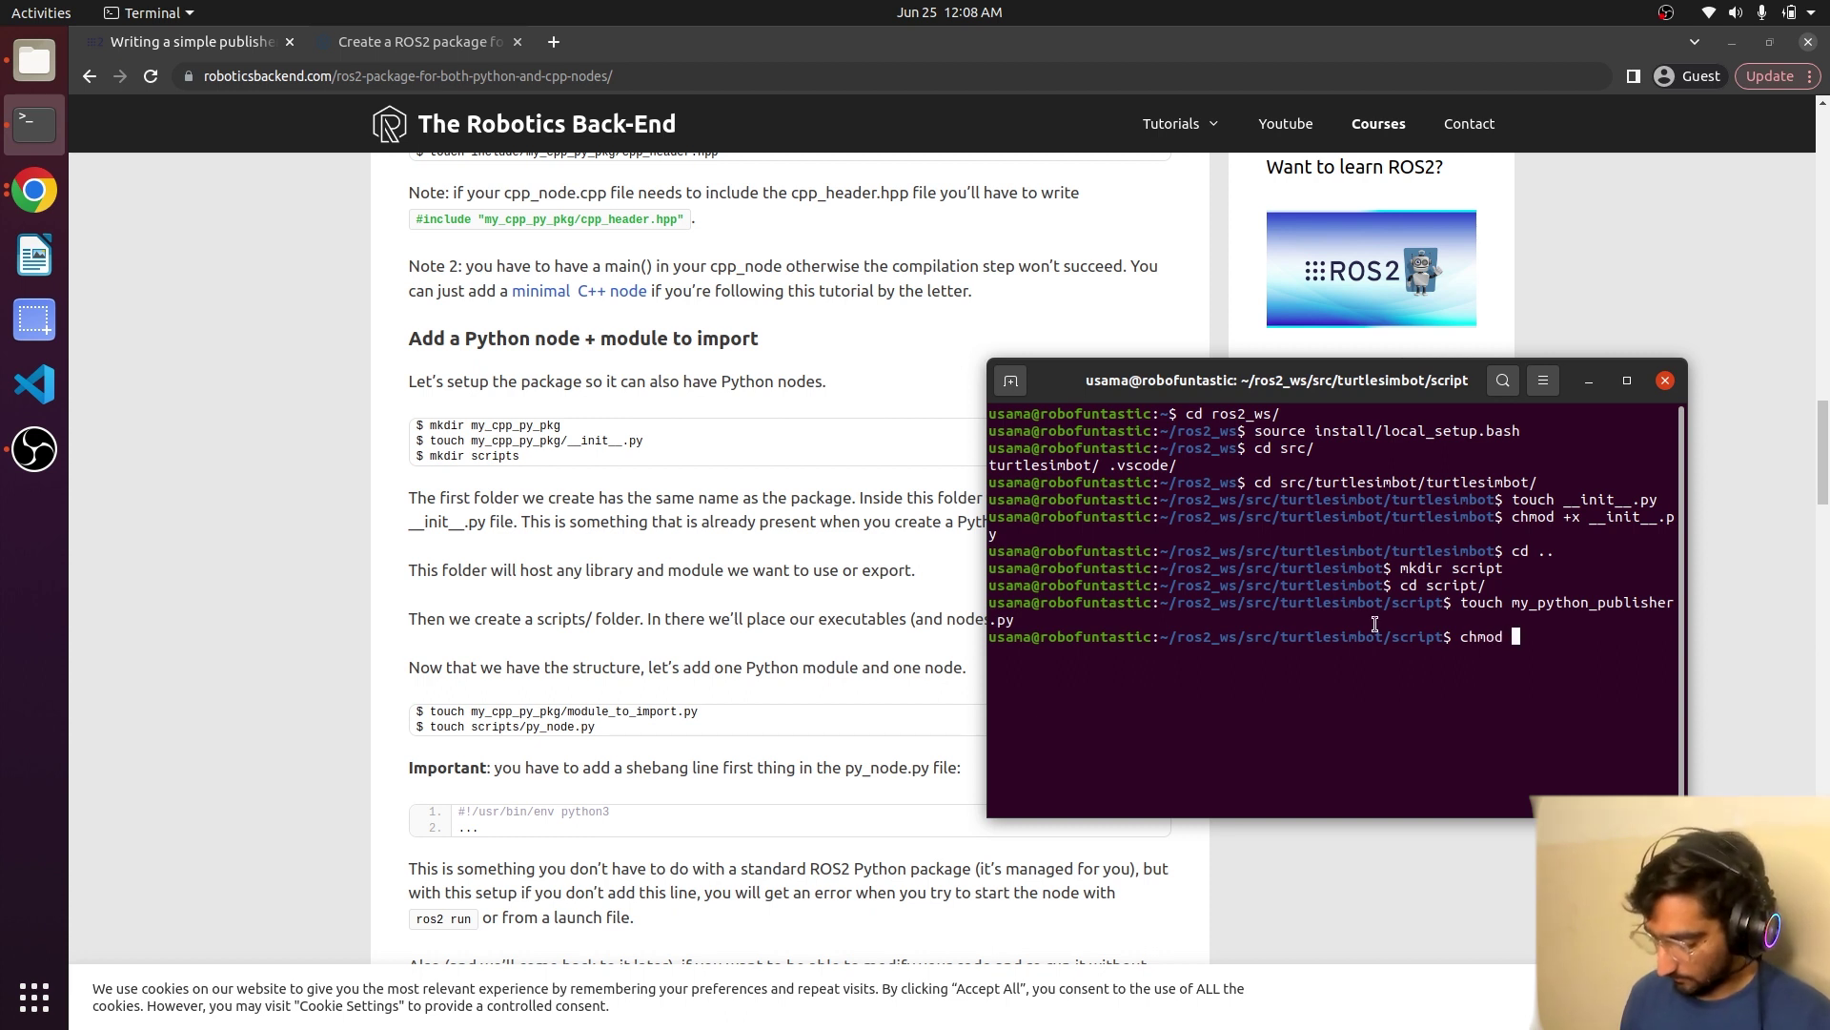
type("+x")
type(" m")
key("Tab")
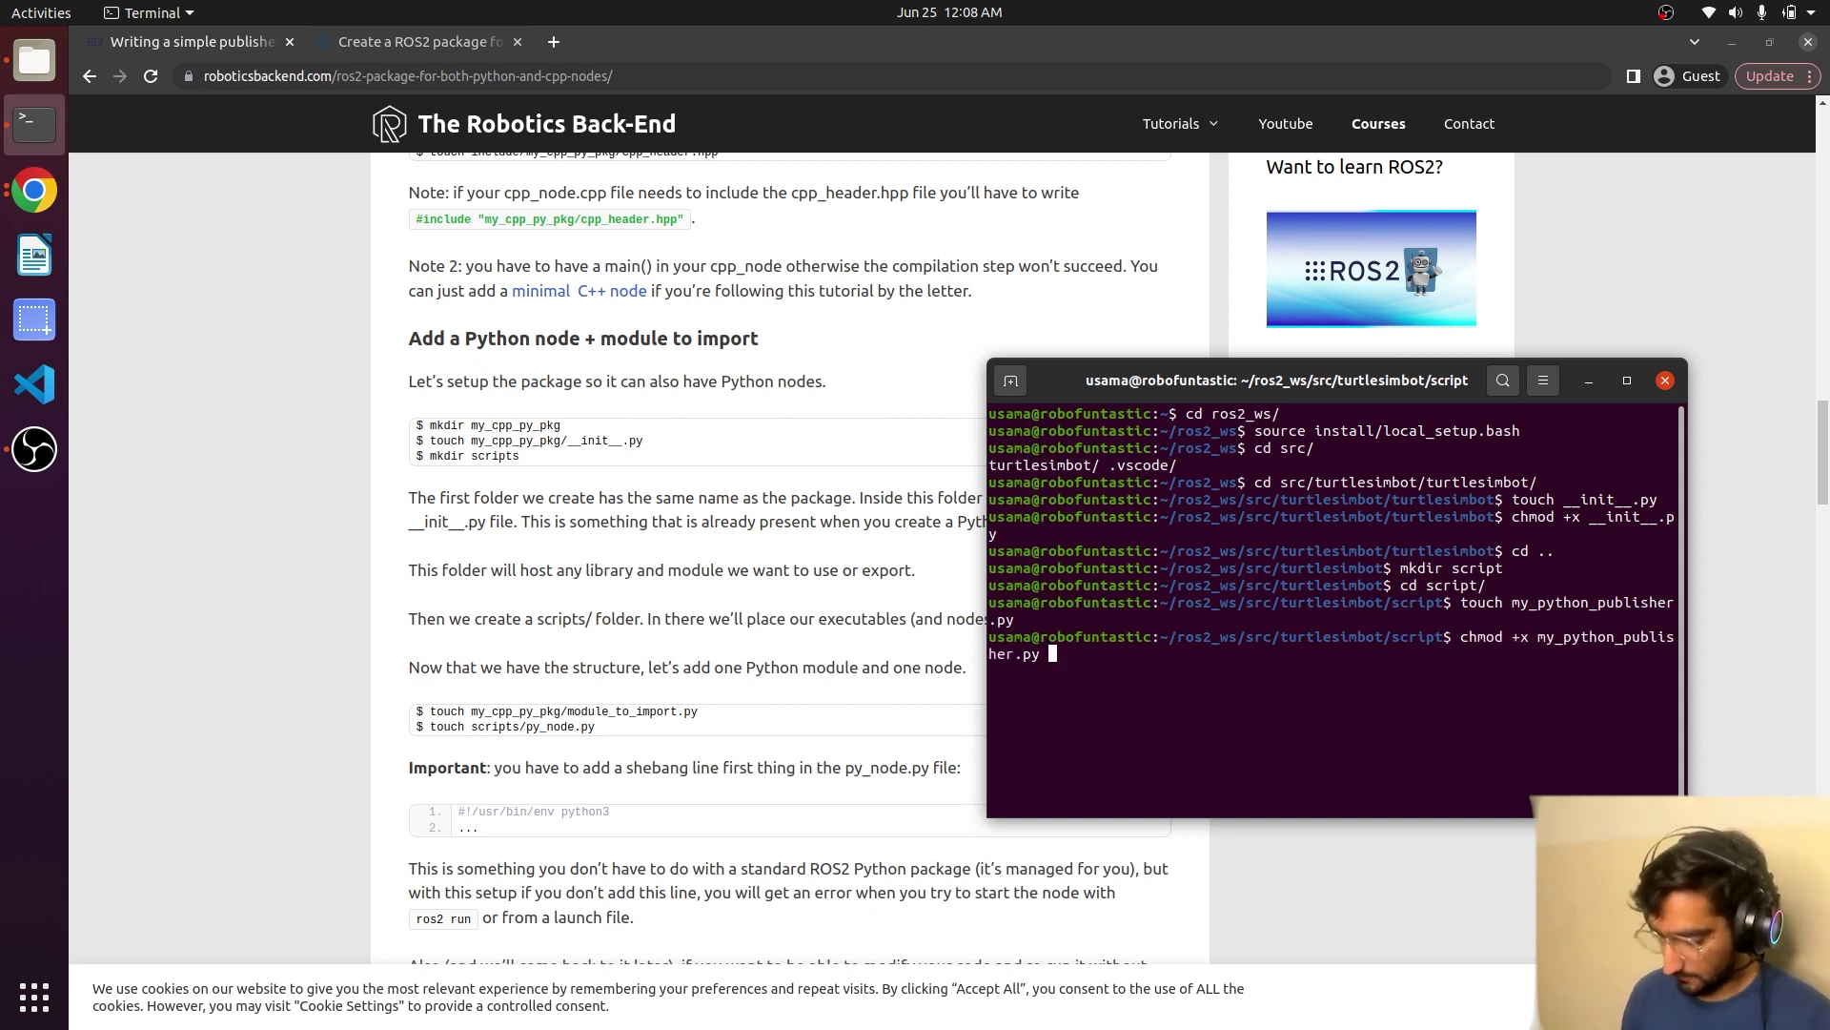
key("Return")
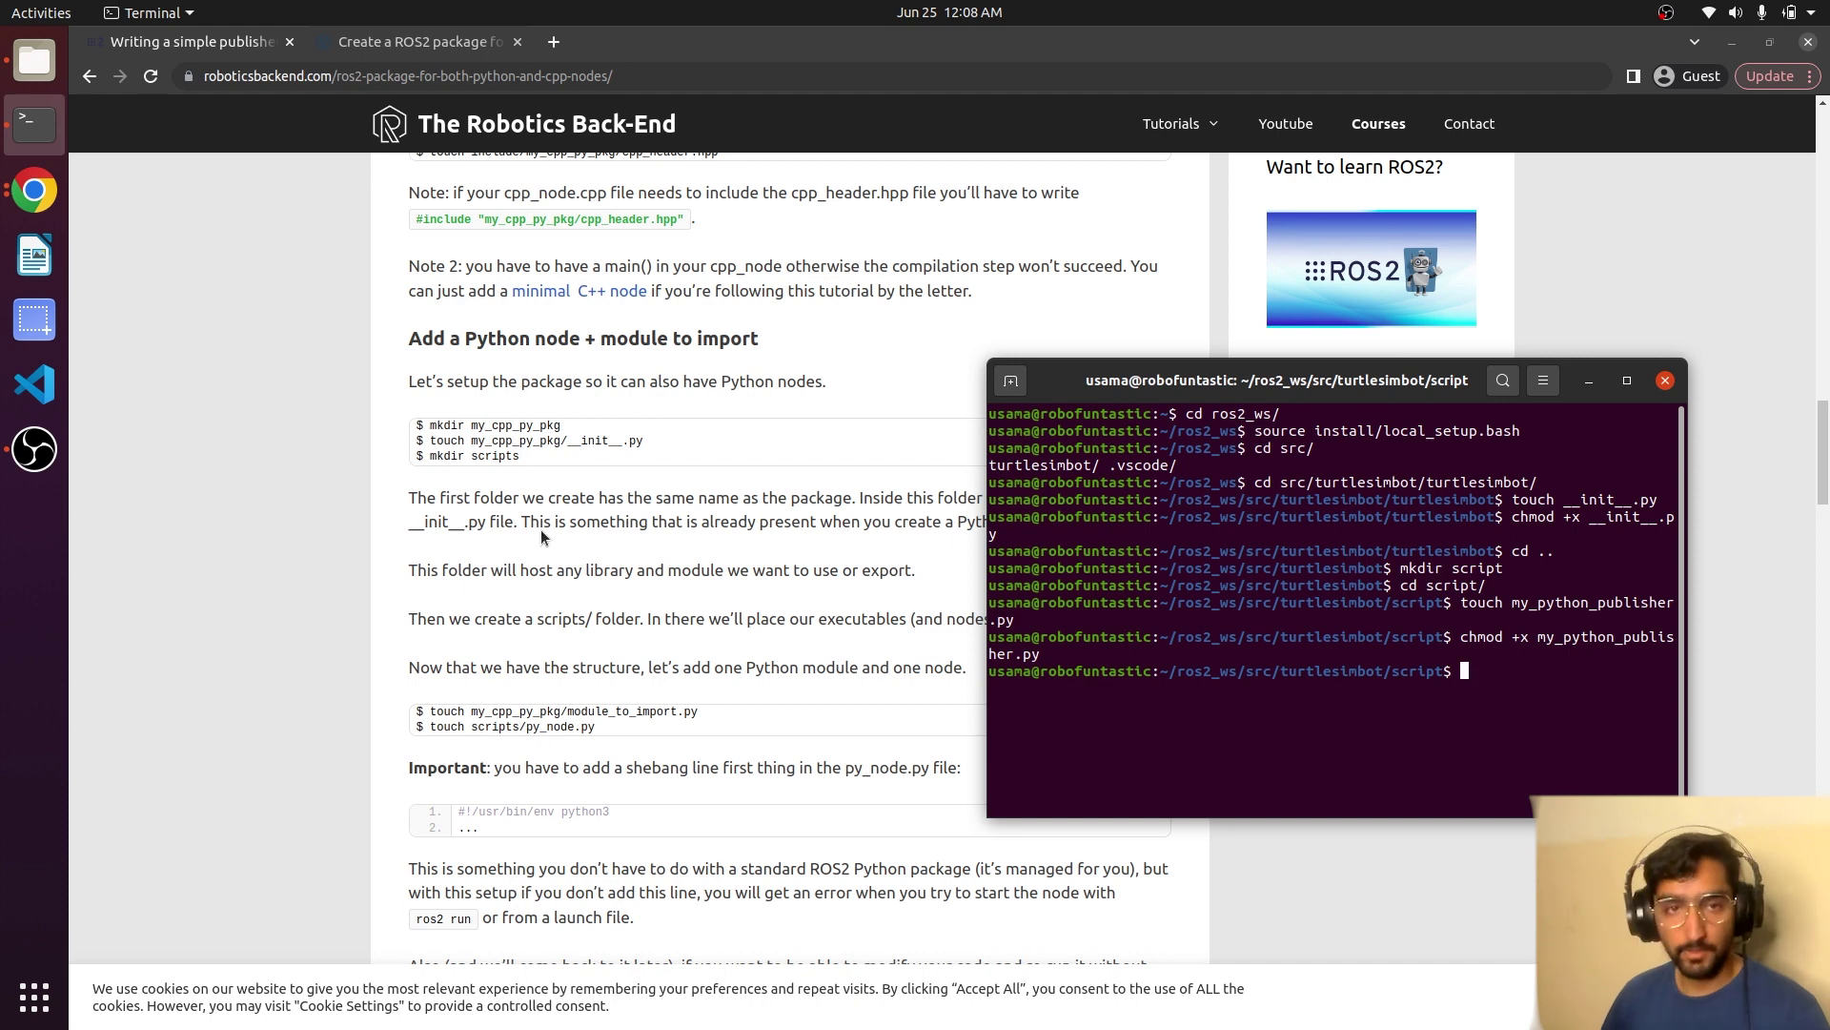
scroll(541, 530, "down", 4)
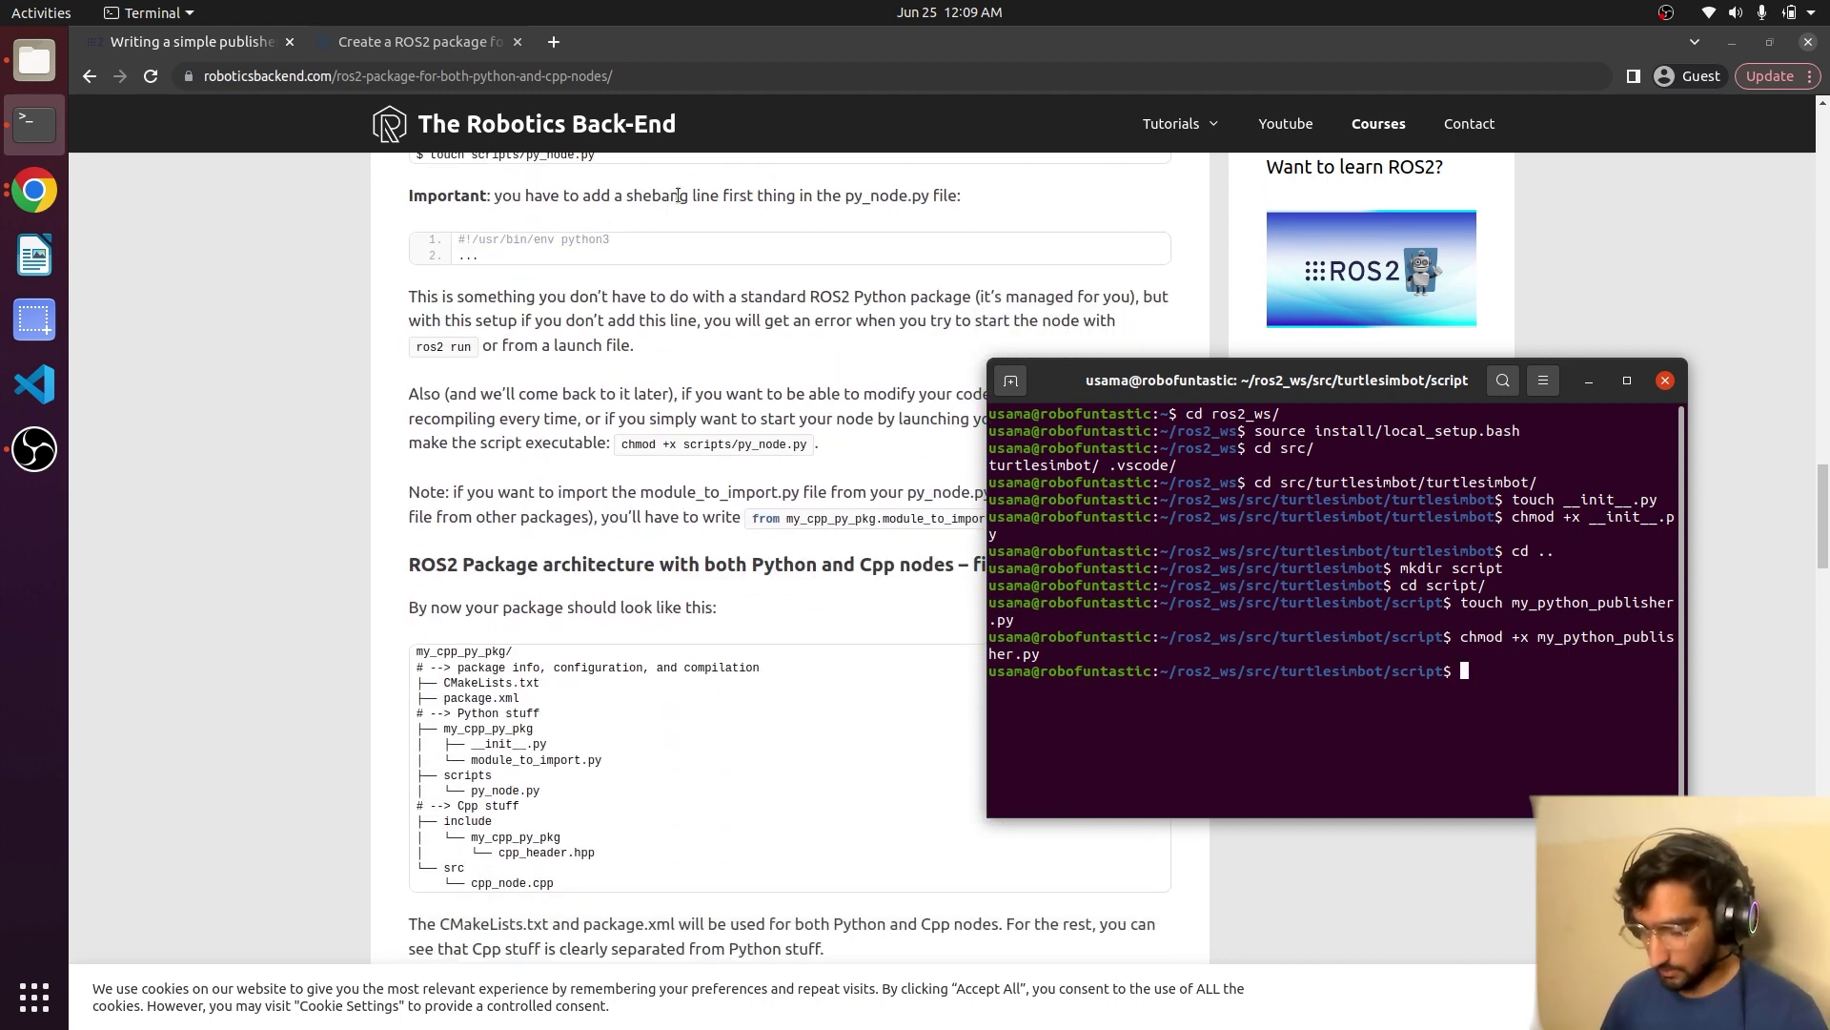
mouse_move(748, 247)
type("cd ..")
Run cd .. twice to bring the terminal back to the ros2_ws src folder.
key("Return")
type("cd ..")
key("Return")
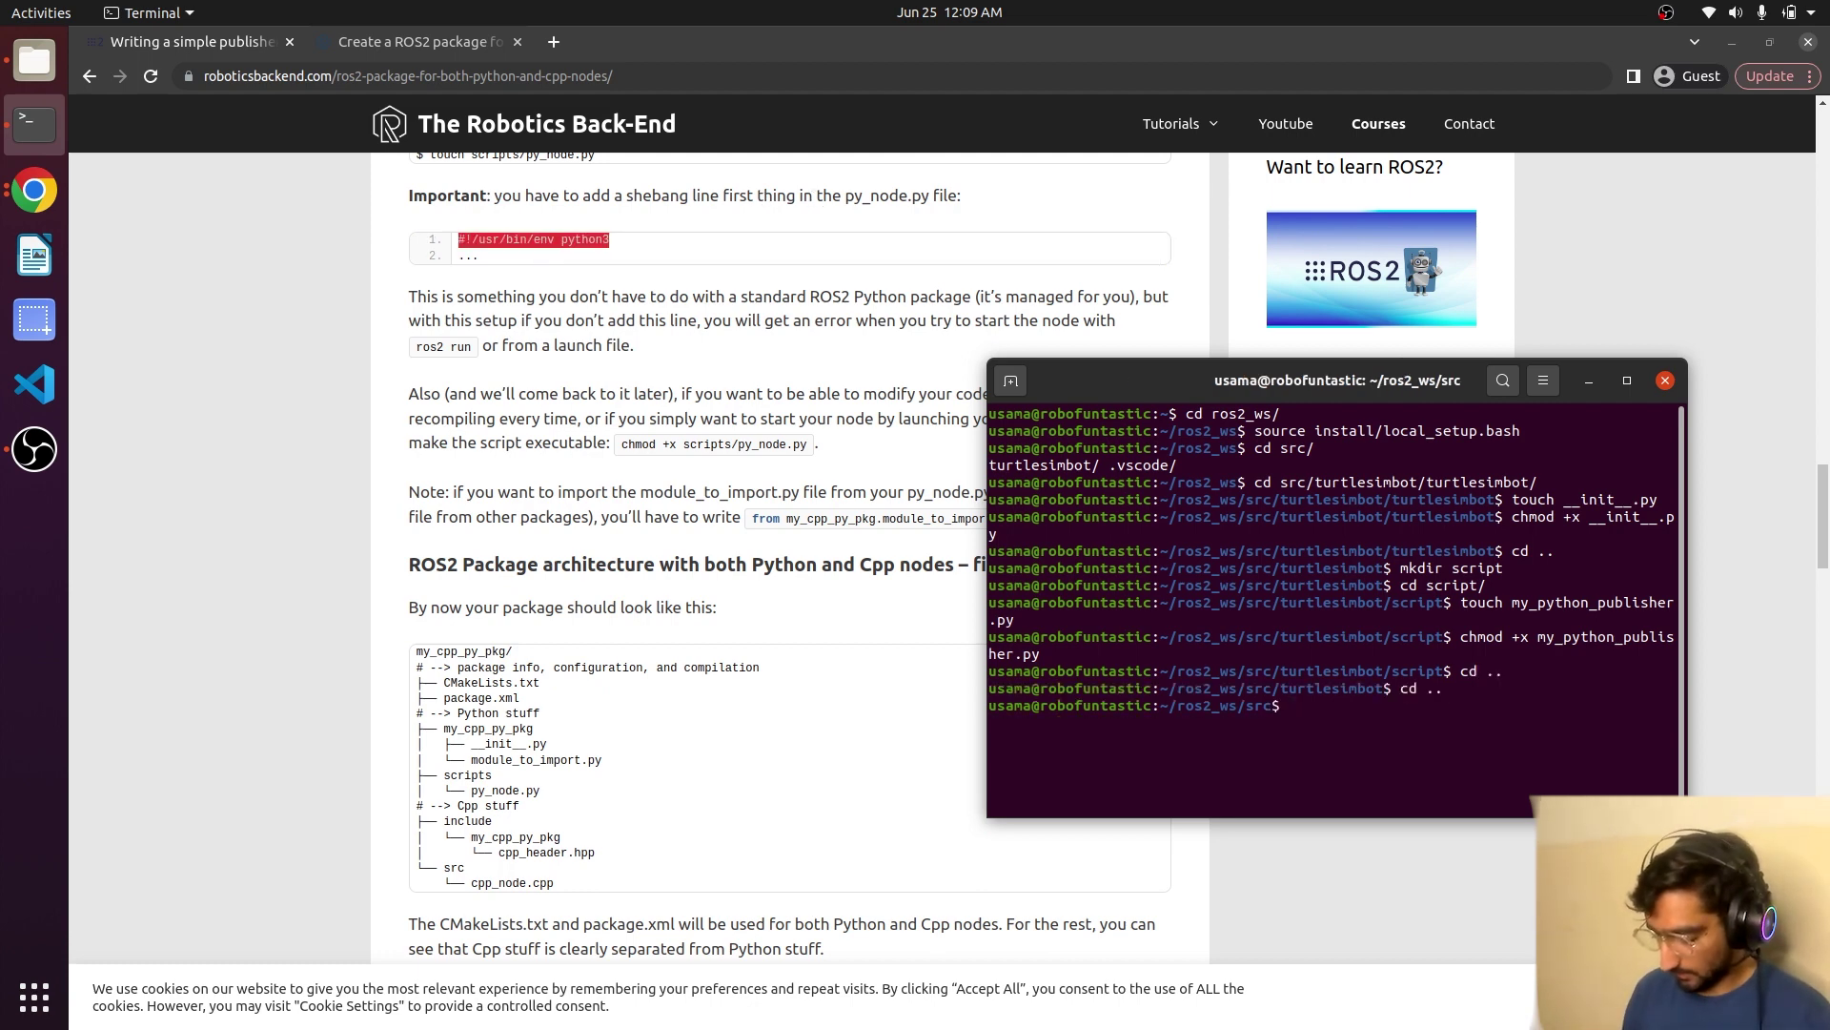
type("code")
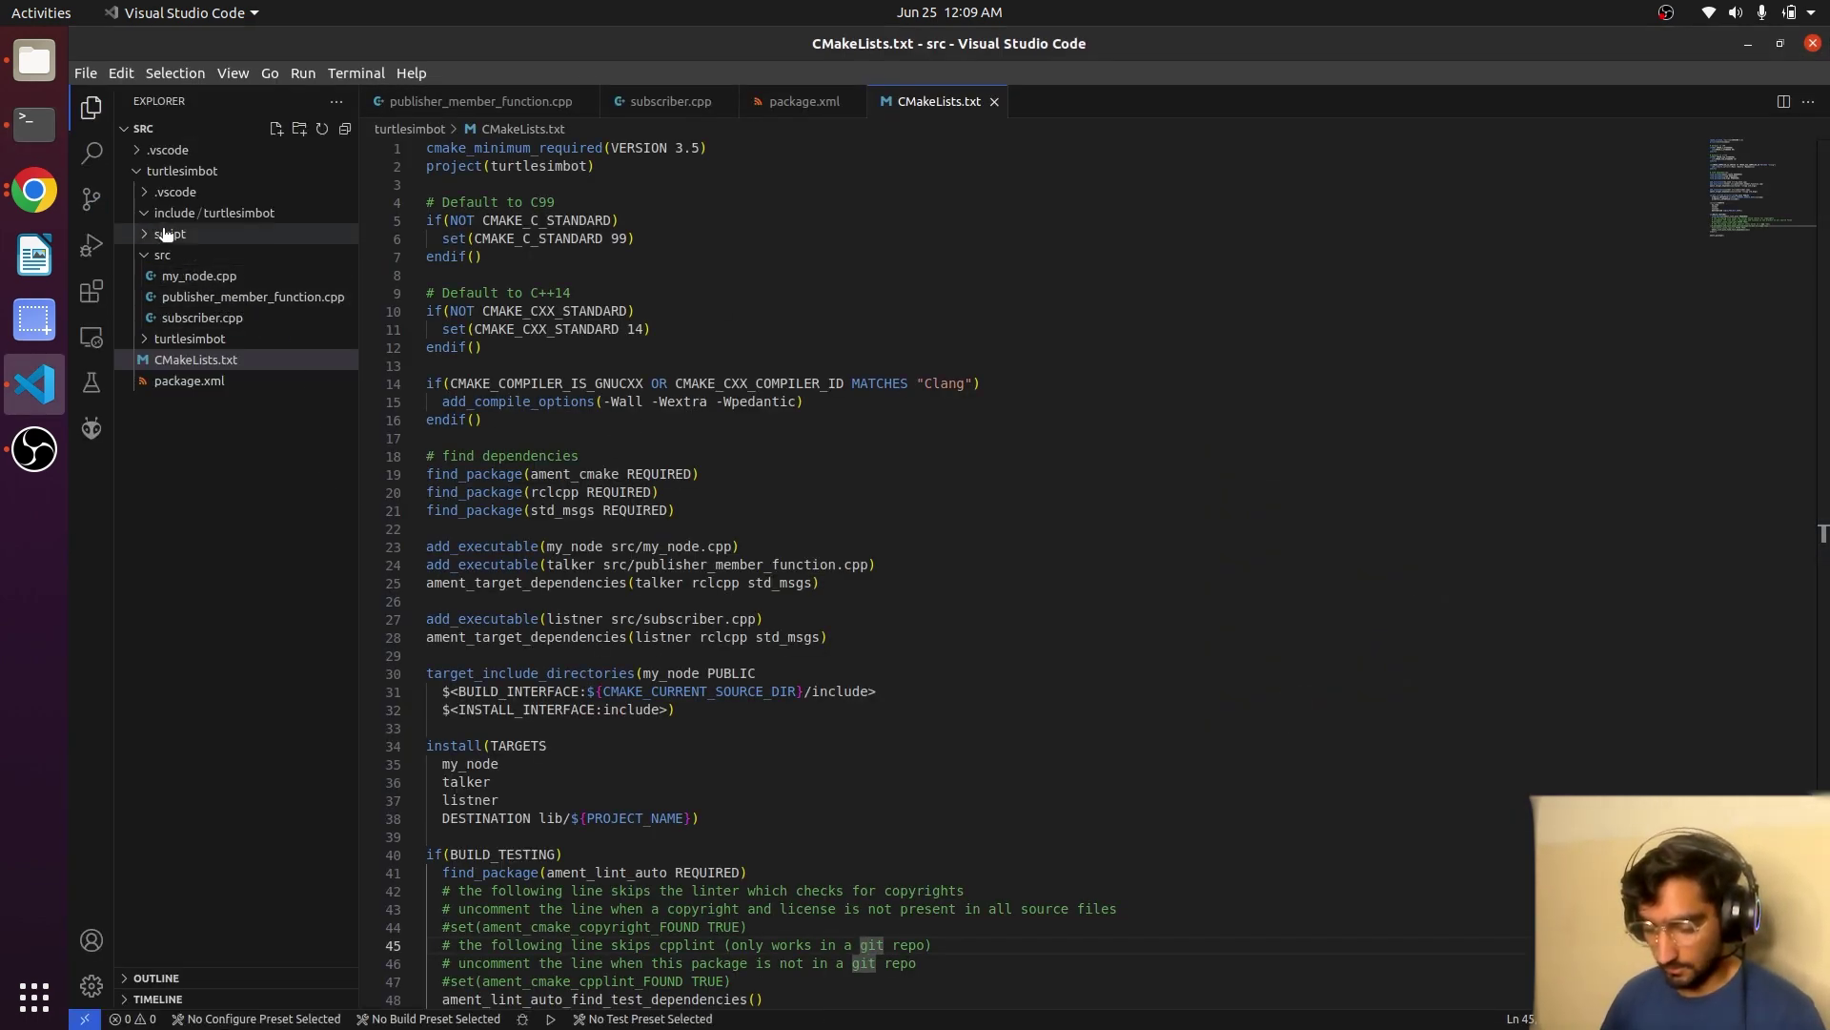
Paste a python3 shebang as the first line of my_python_publisher.py and save it.
left_click(205, 235)
left_click(208, 256)
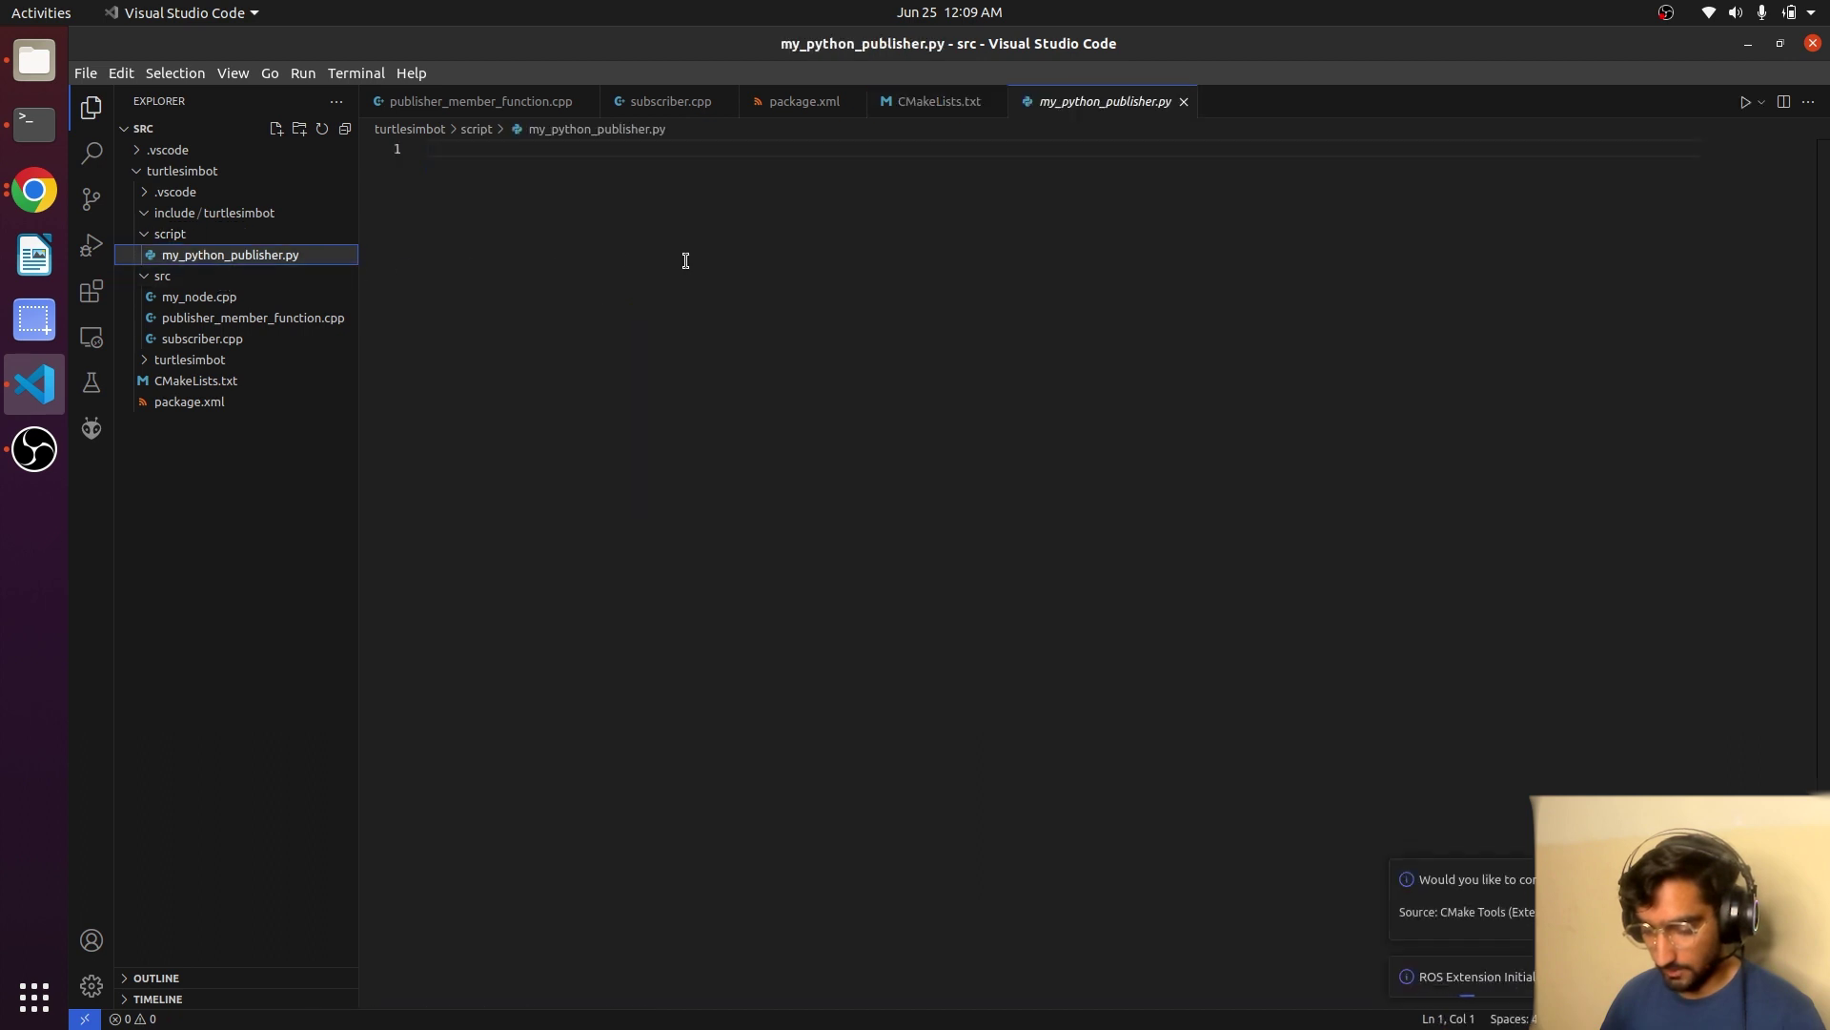
right_click(660, 151)
left_click(733, 320)
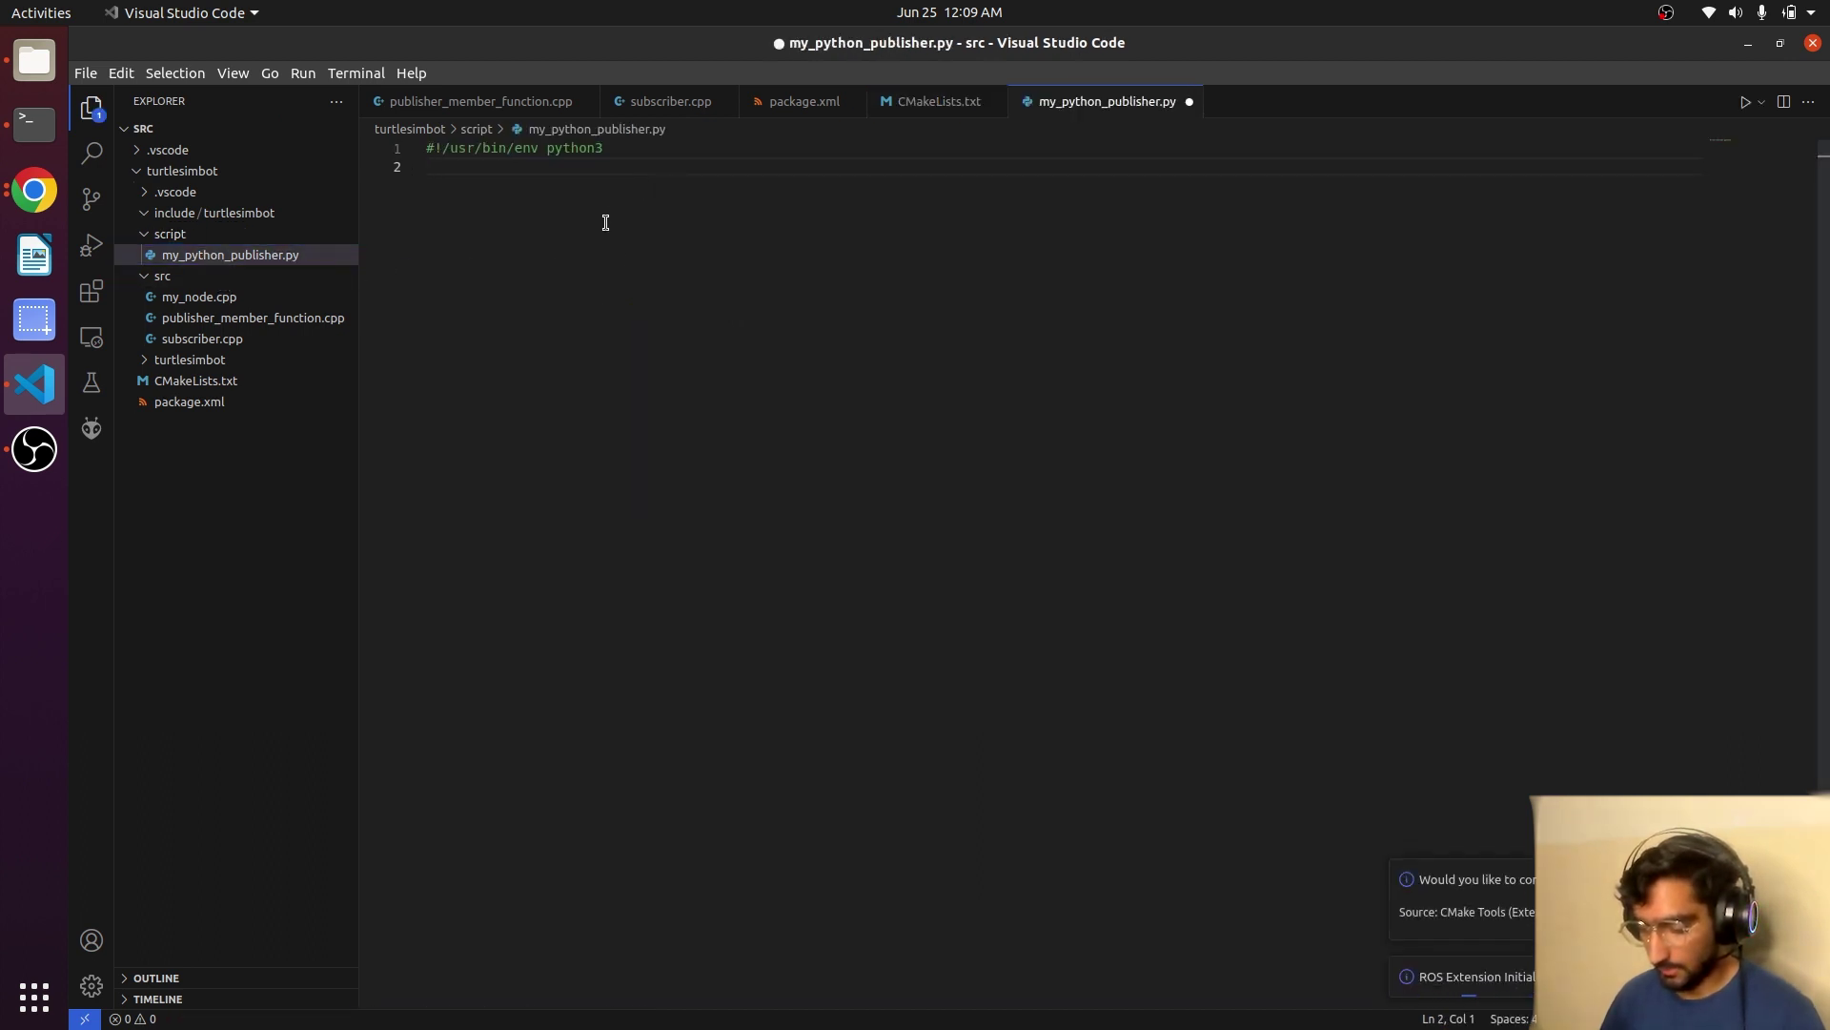
key("ctrl+s")
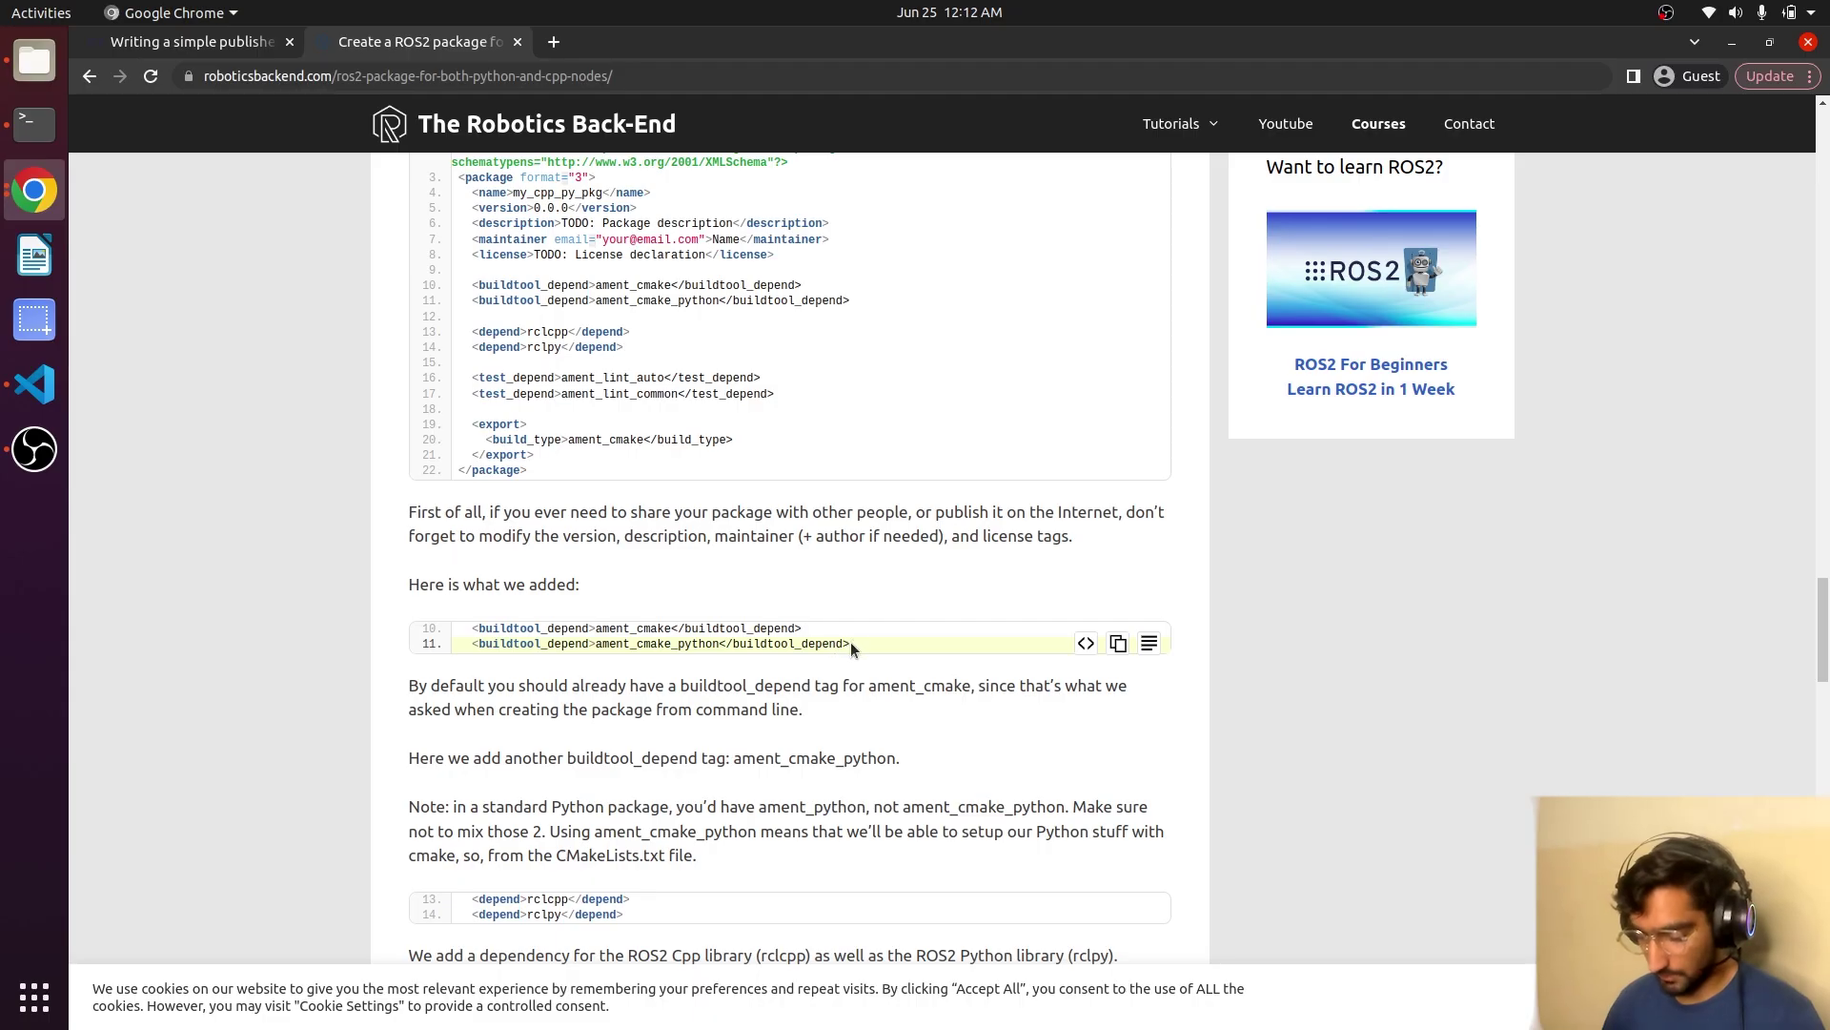
Copy the ament_cmake_python buildtool_depend line into package.xml below line 10 and save.
mouse_move(853, 642)
left_mouse_down()
mouse_move(499, 628)
mouse_move(476, 643)
left_mouse_up()
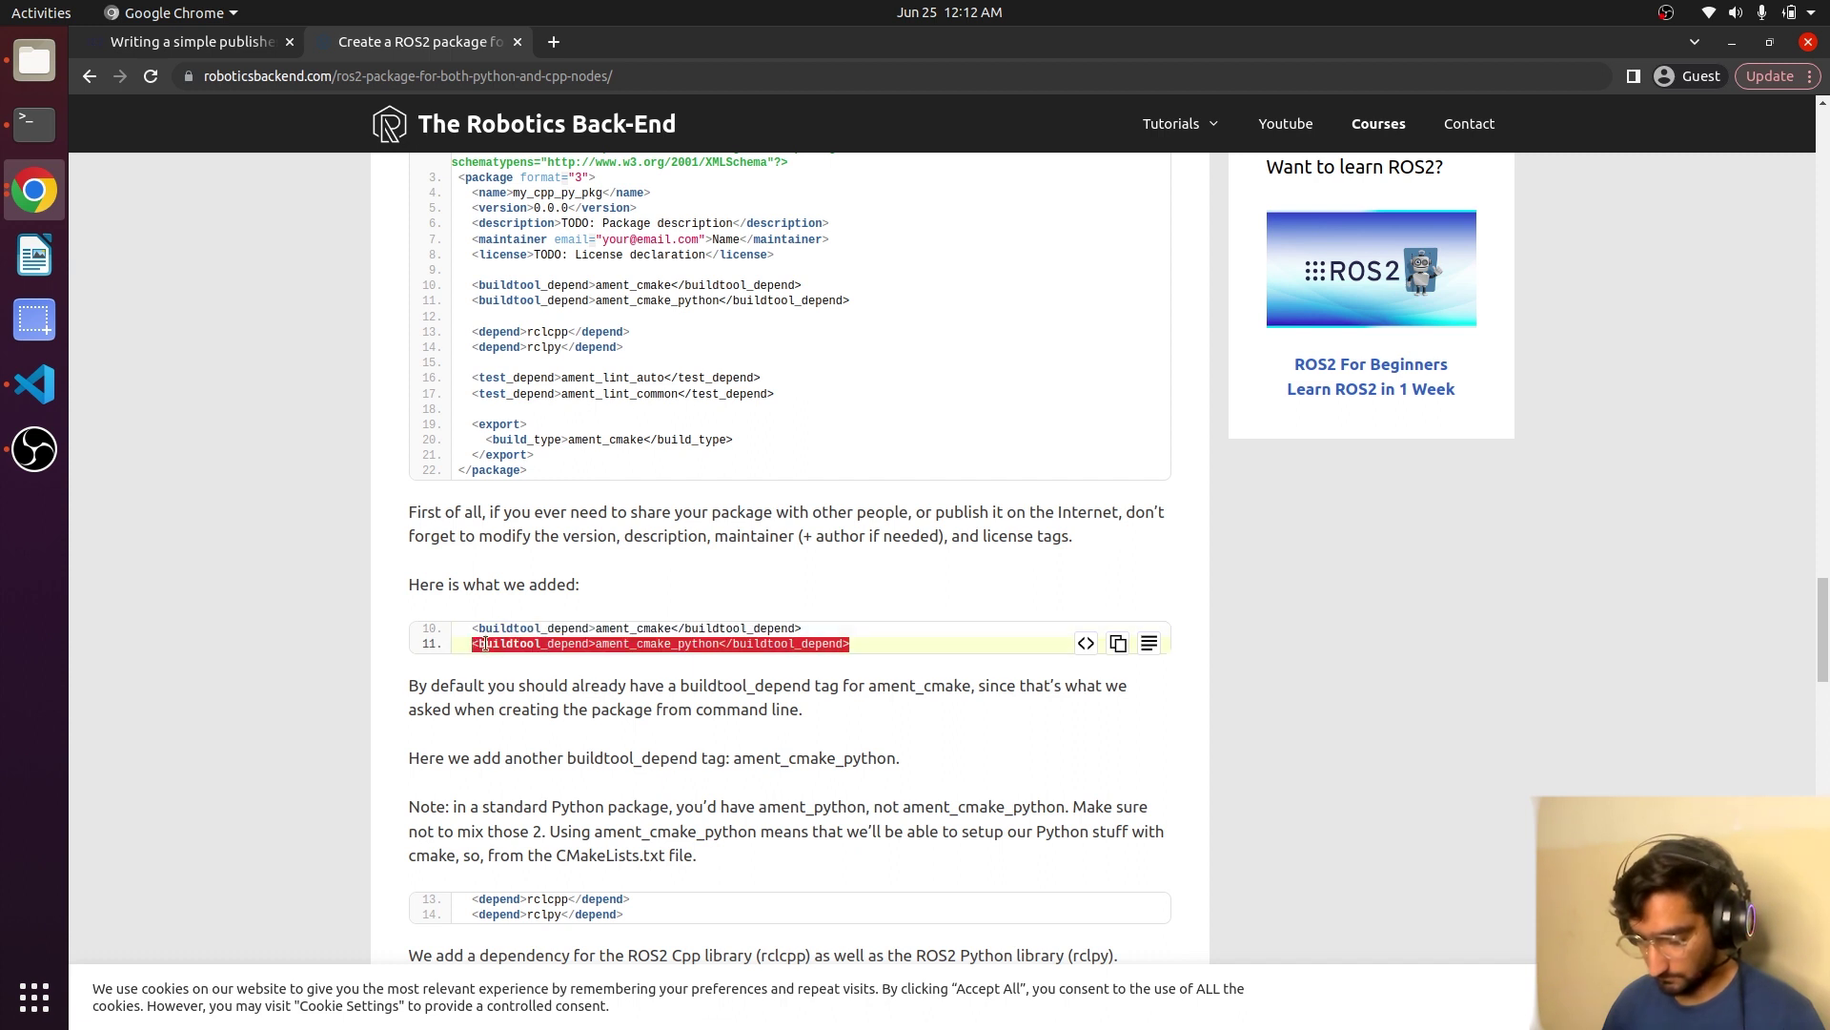
right_click(495, 632)
left_click(518, 647)
left_click(36, 384)
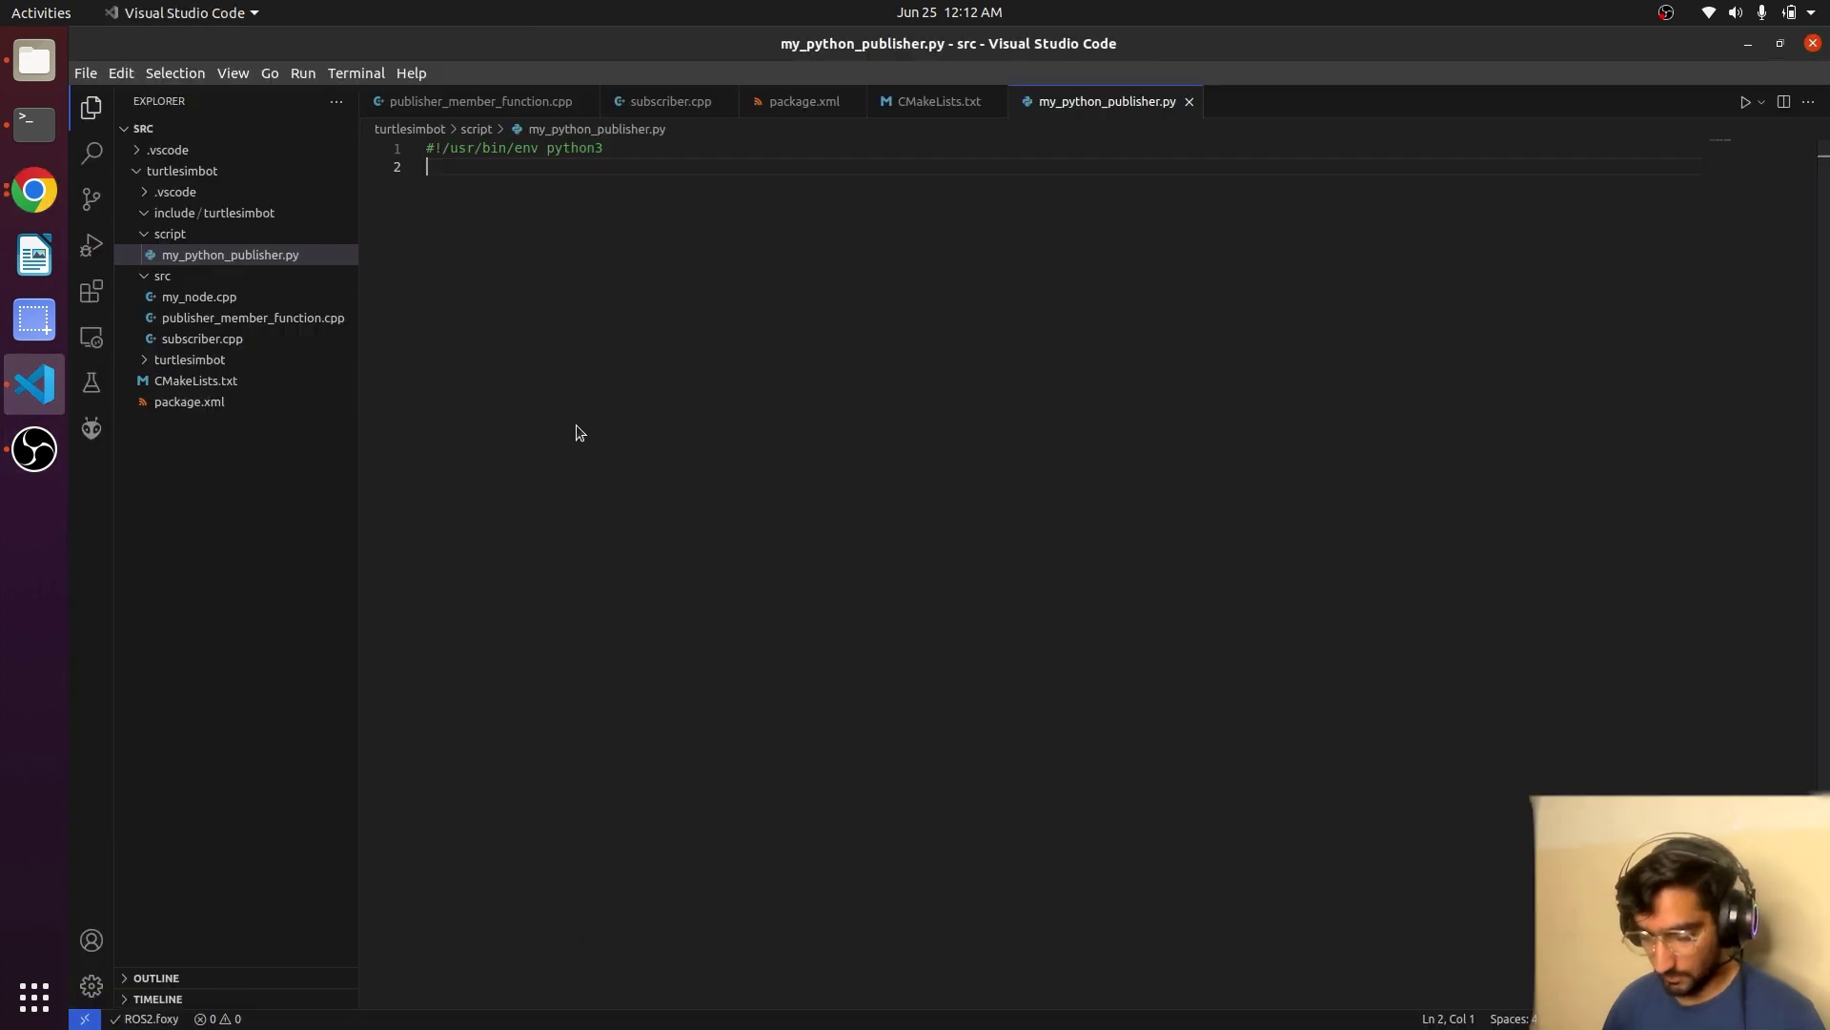
left_click(801, 101)
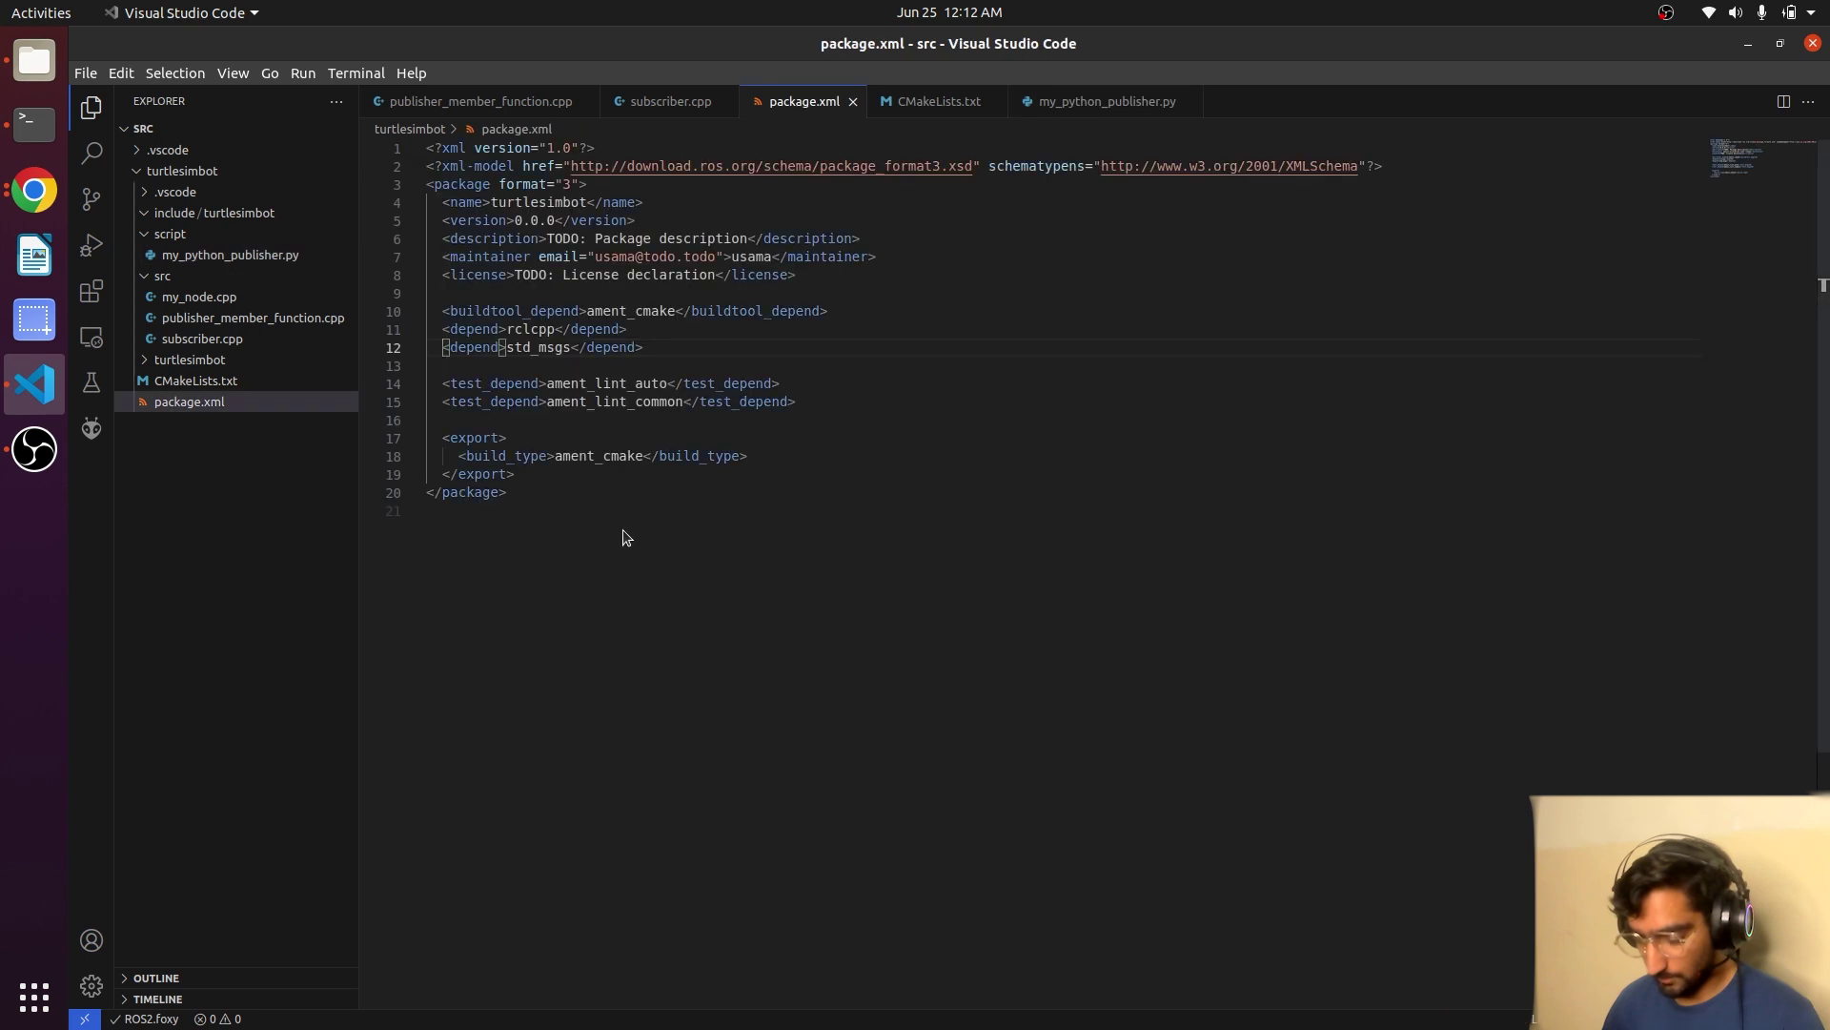
double_click(518, 310)
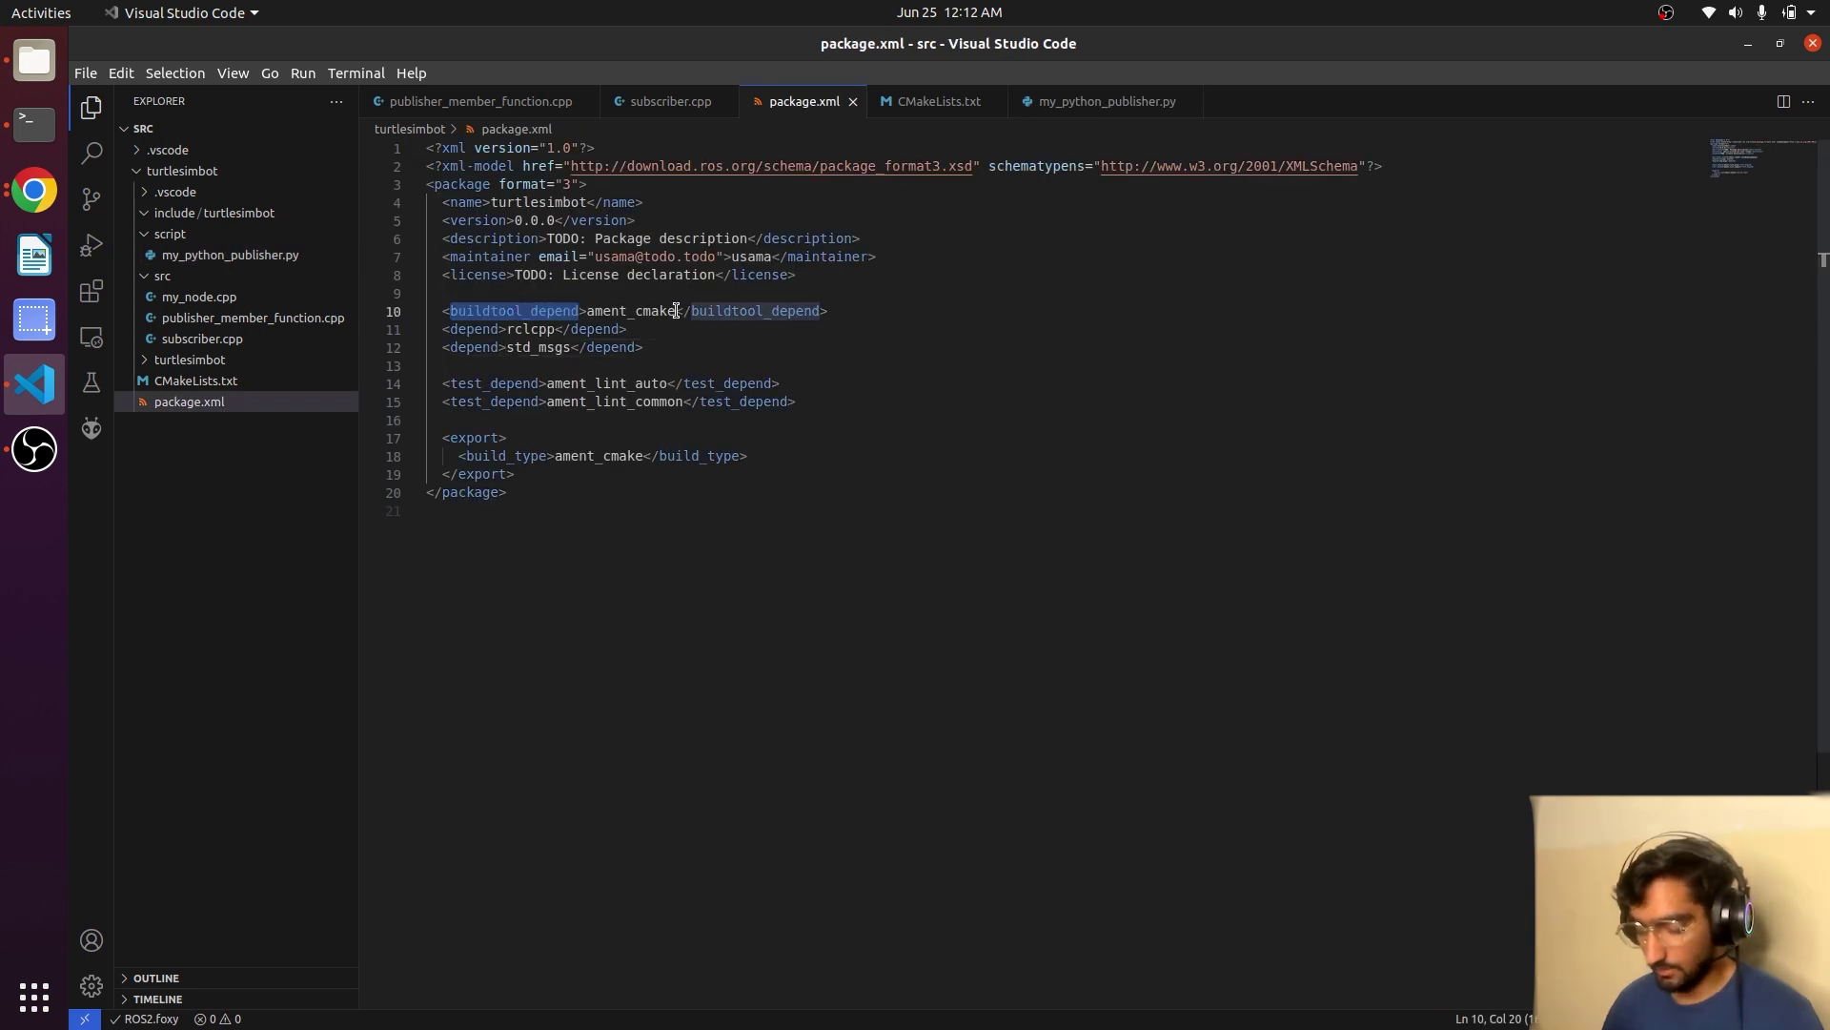
left_click(832, 311)
key("Return")
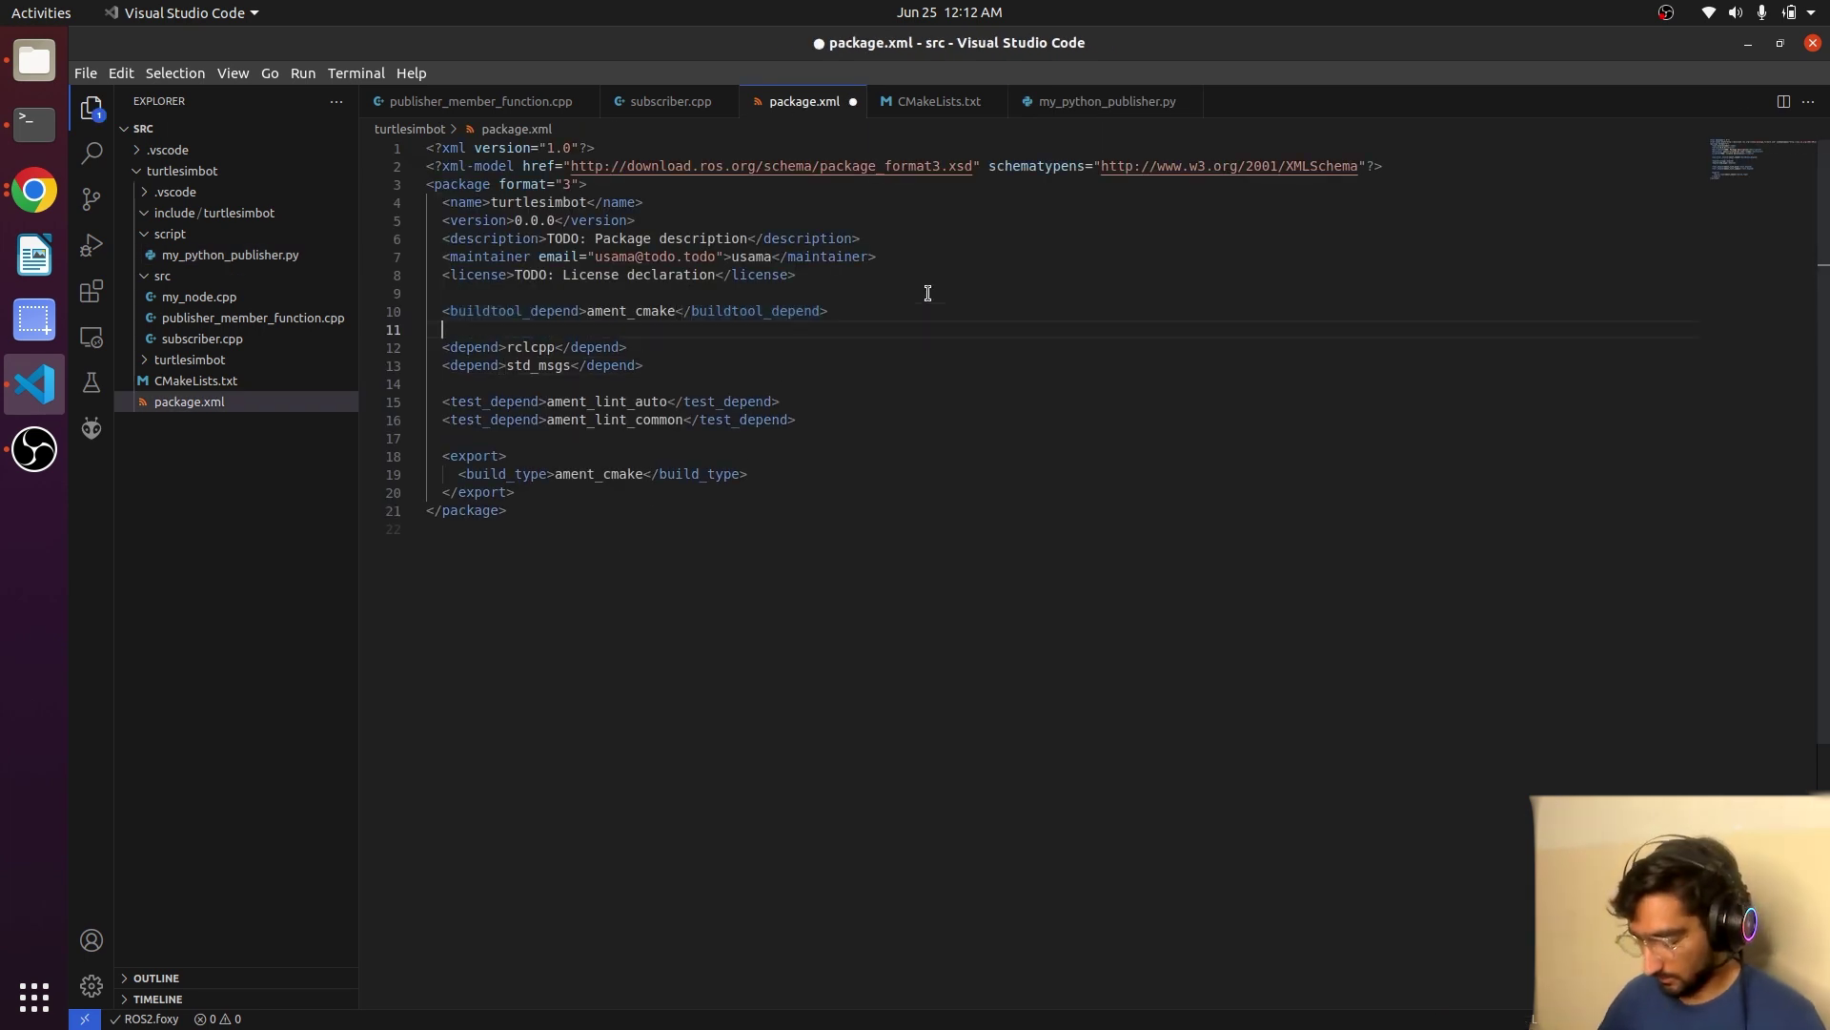
key("ctrl+v")
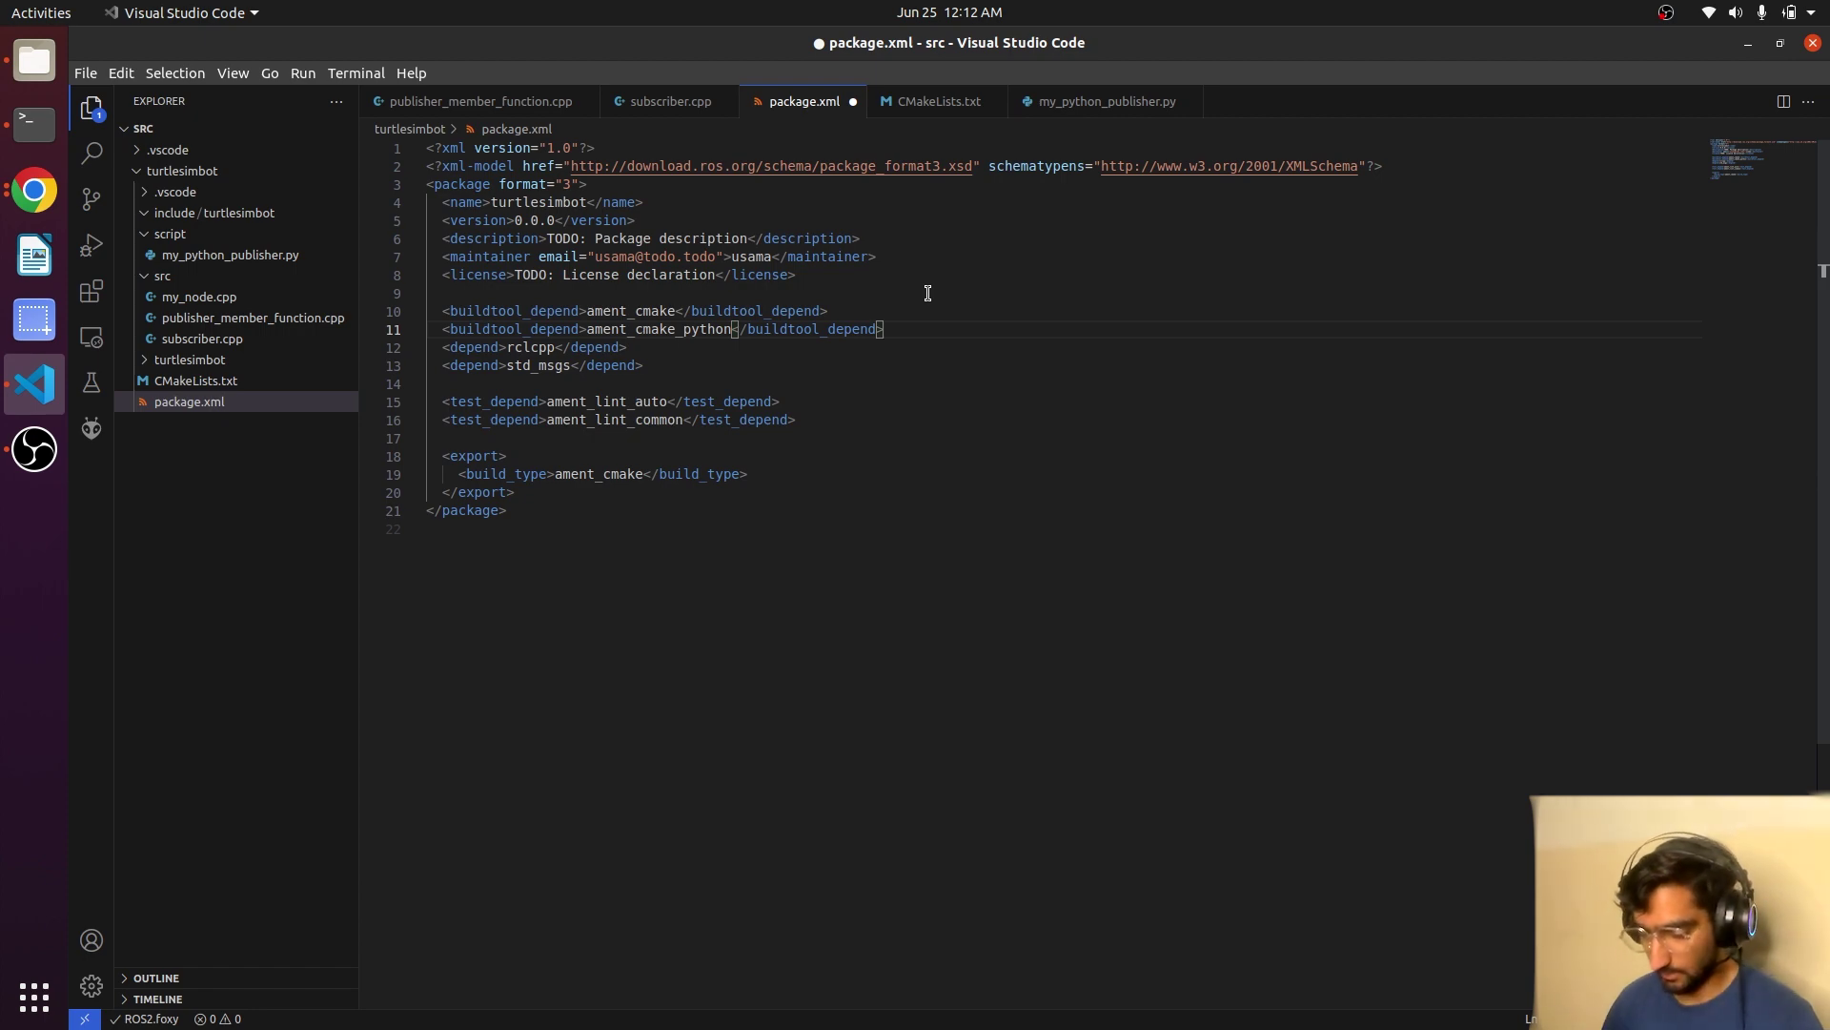
key("Return")
key("ctrl+s")
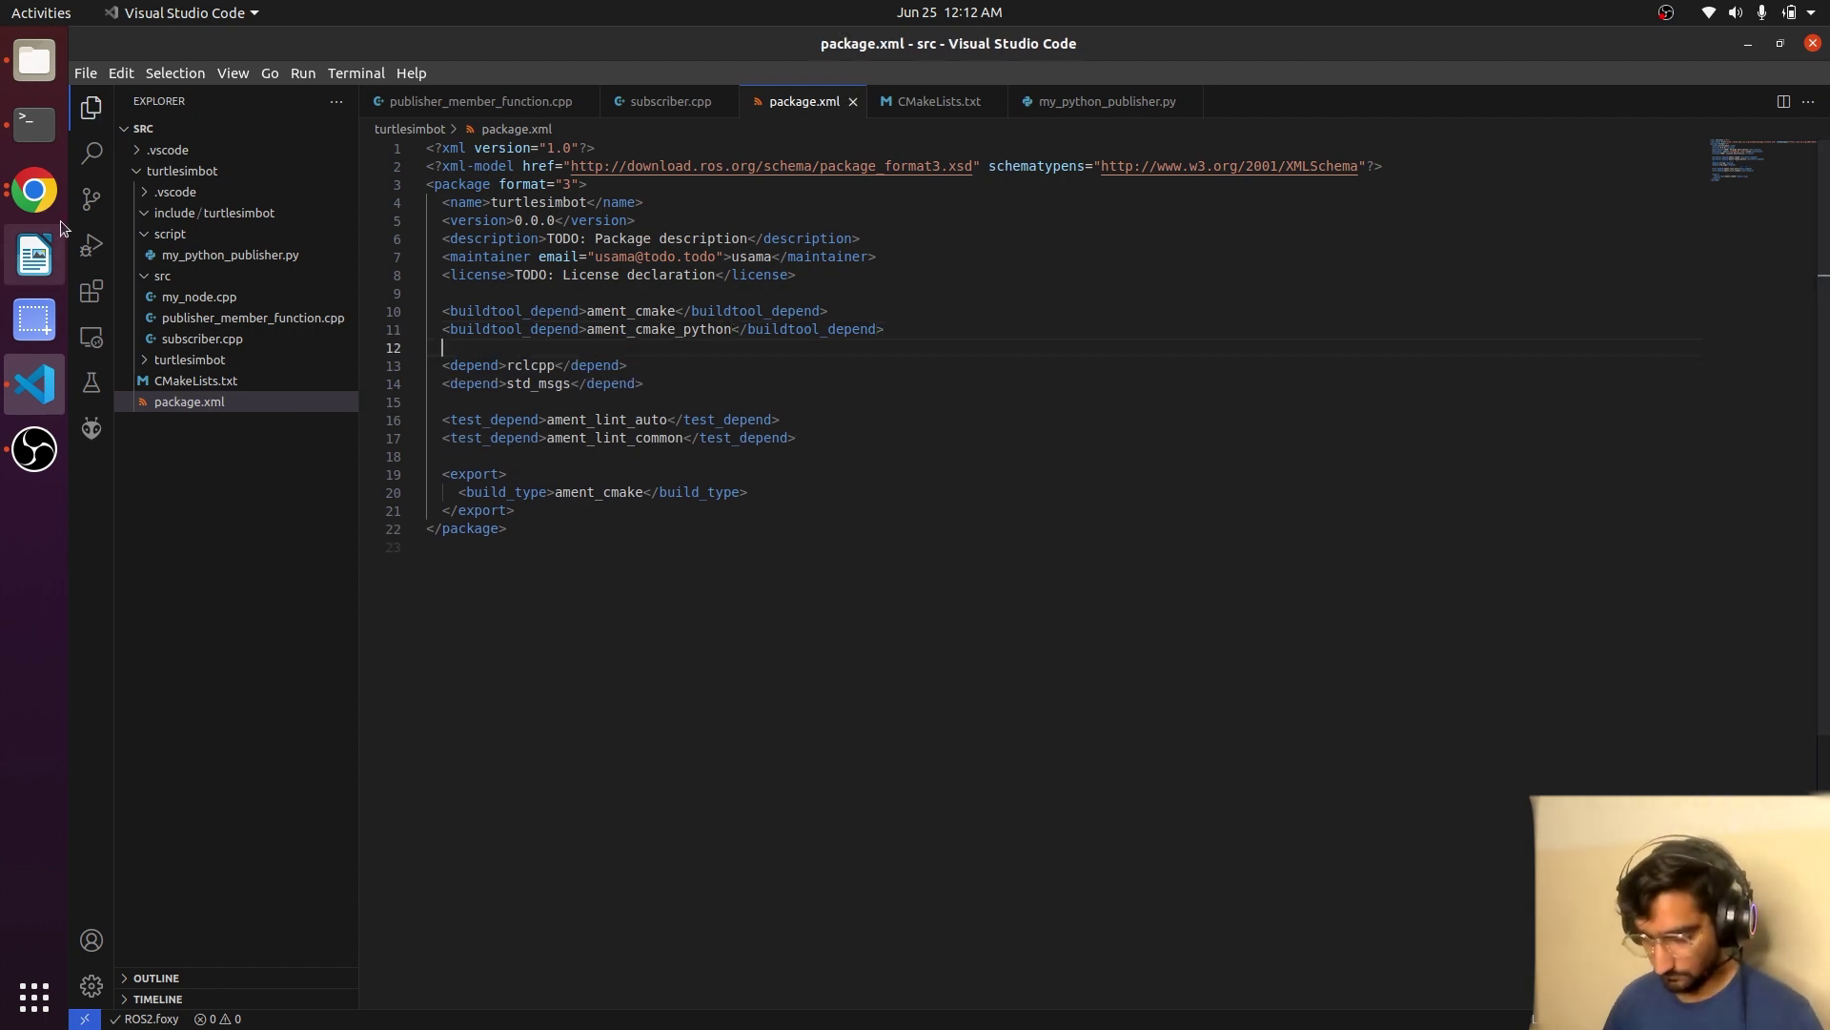
Copy find_package(ament_cmake_python REQUIRED) from the tutorial and paste it below line 19 of CMakeLists.txt.
left_click(34, 191)
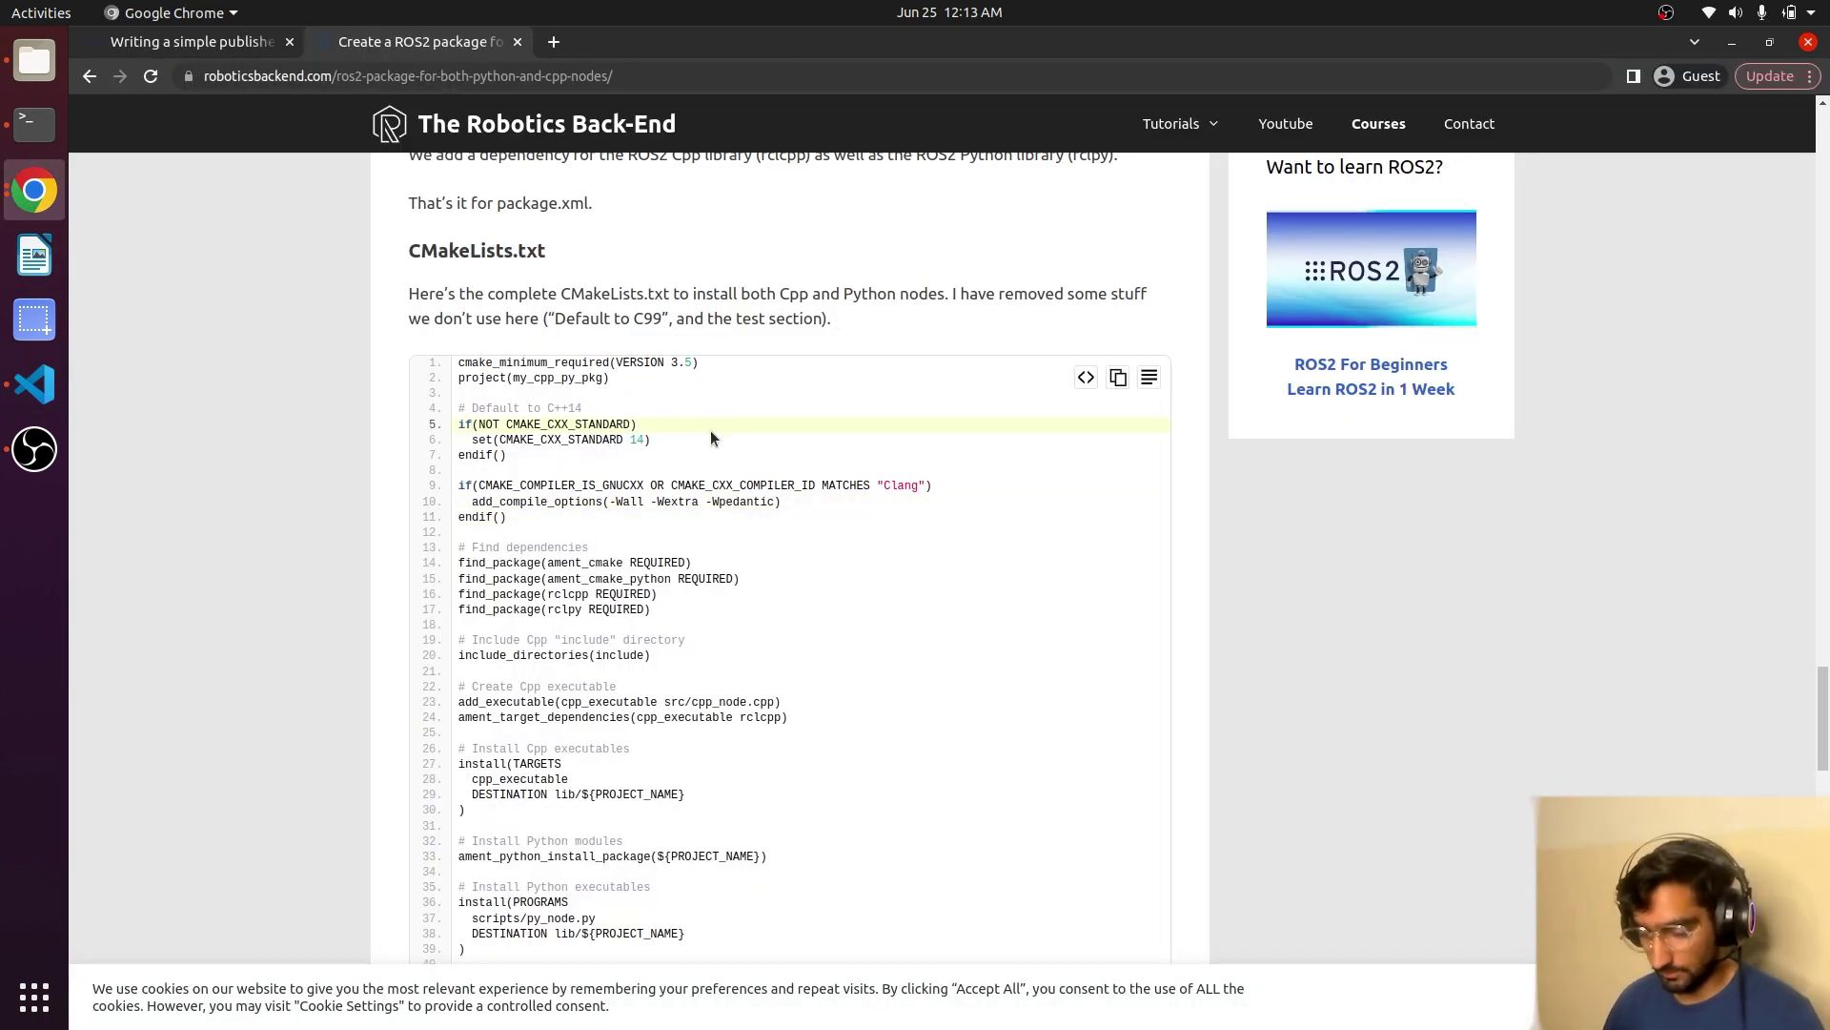
scroll(747, 473, "down", 1)
scroll(754, 686, "down", 2)
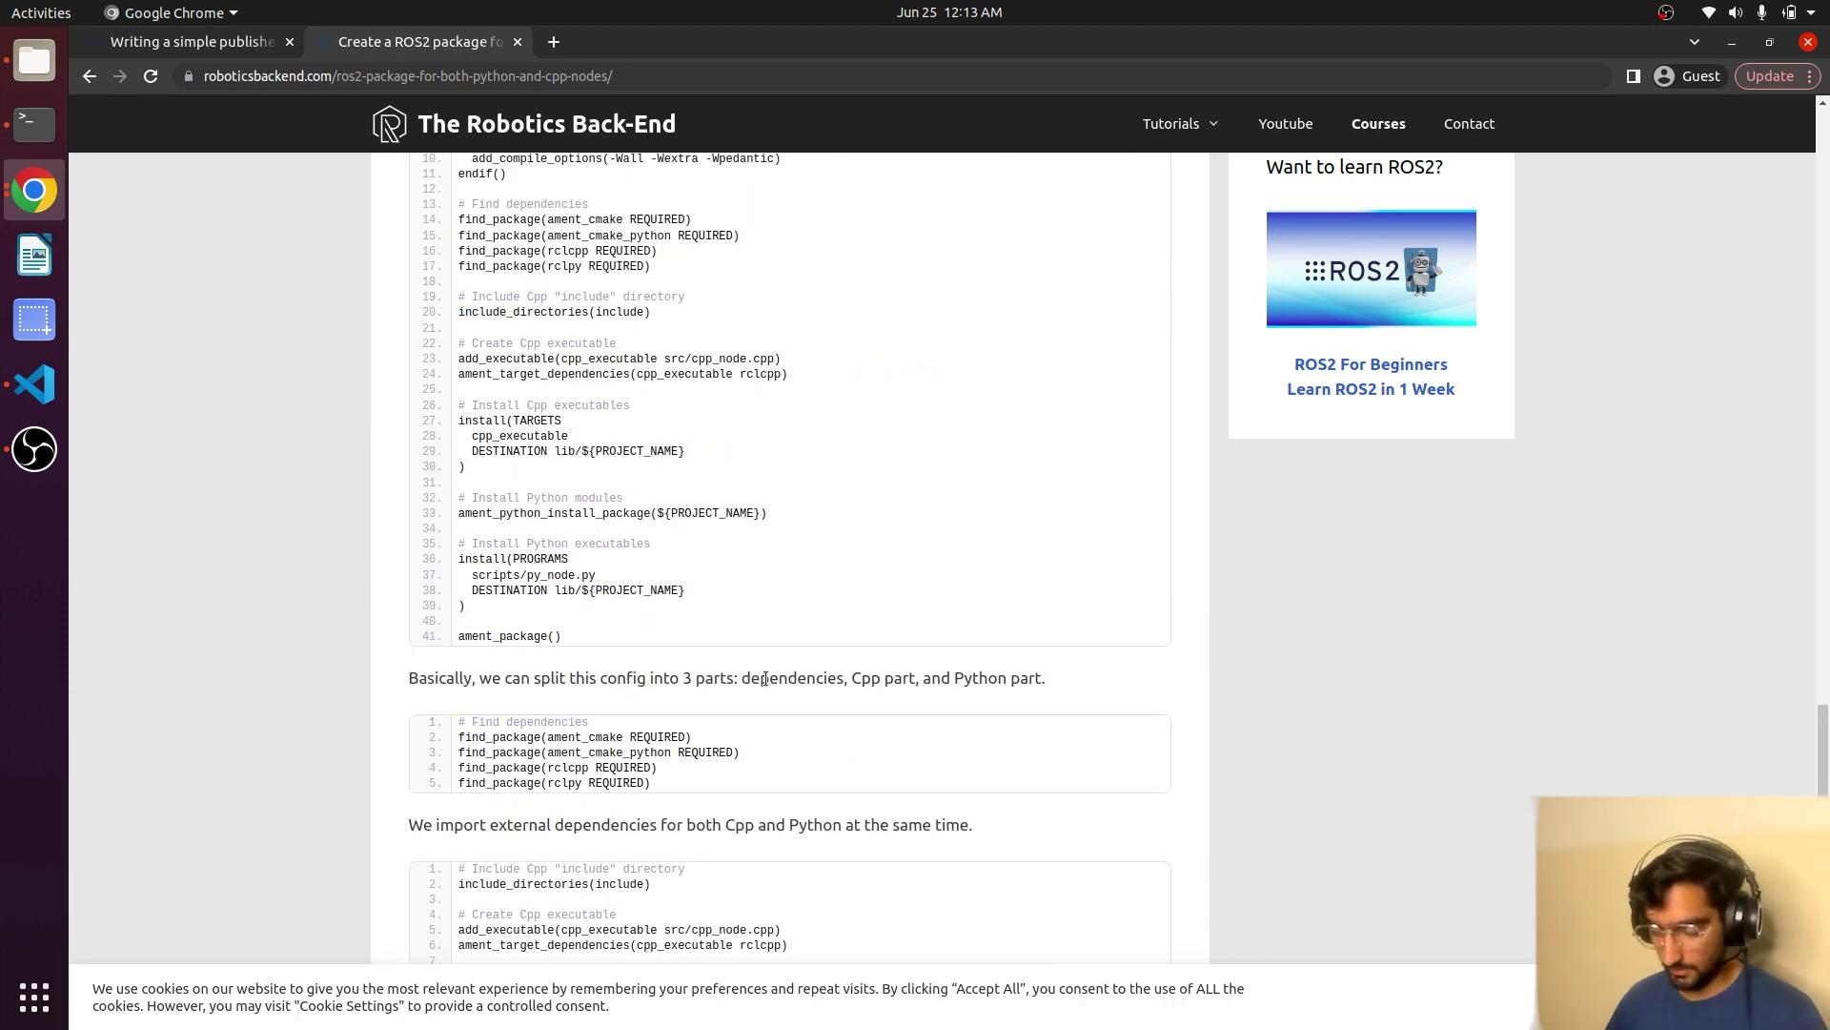
double_click(634, 751)
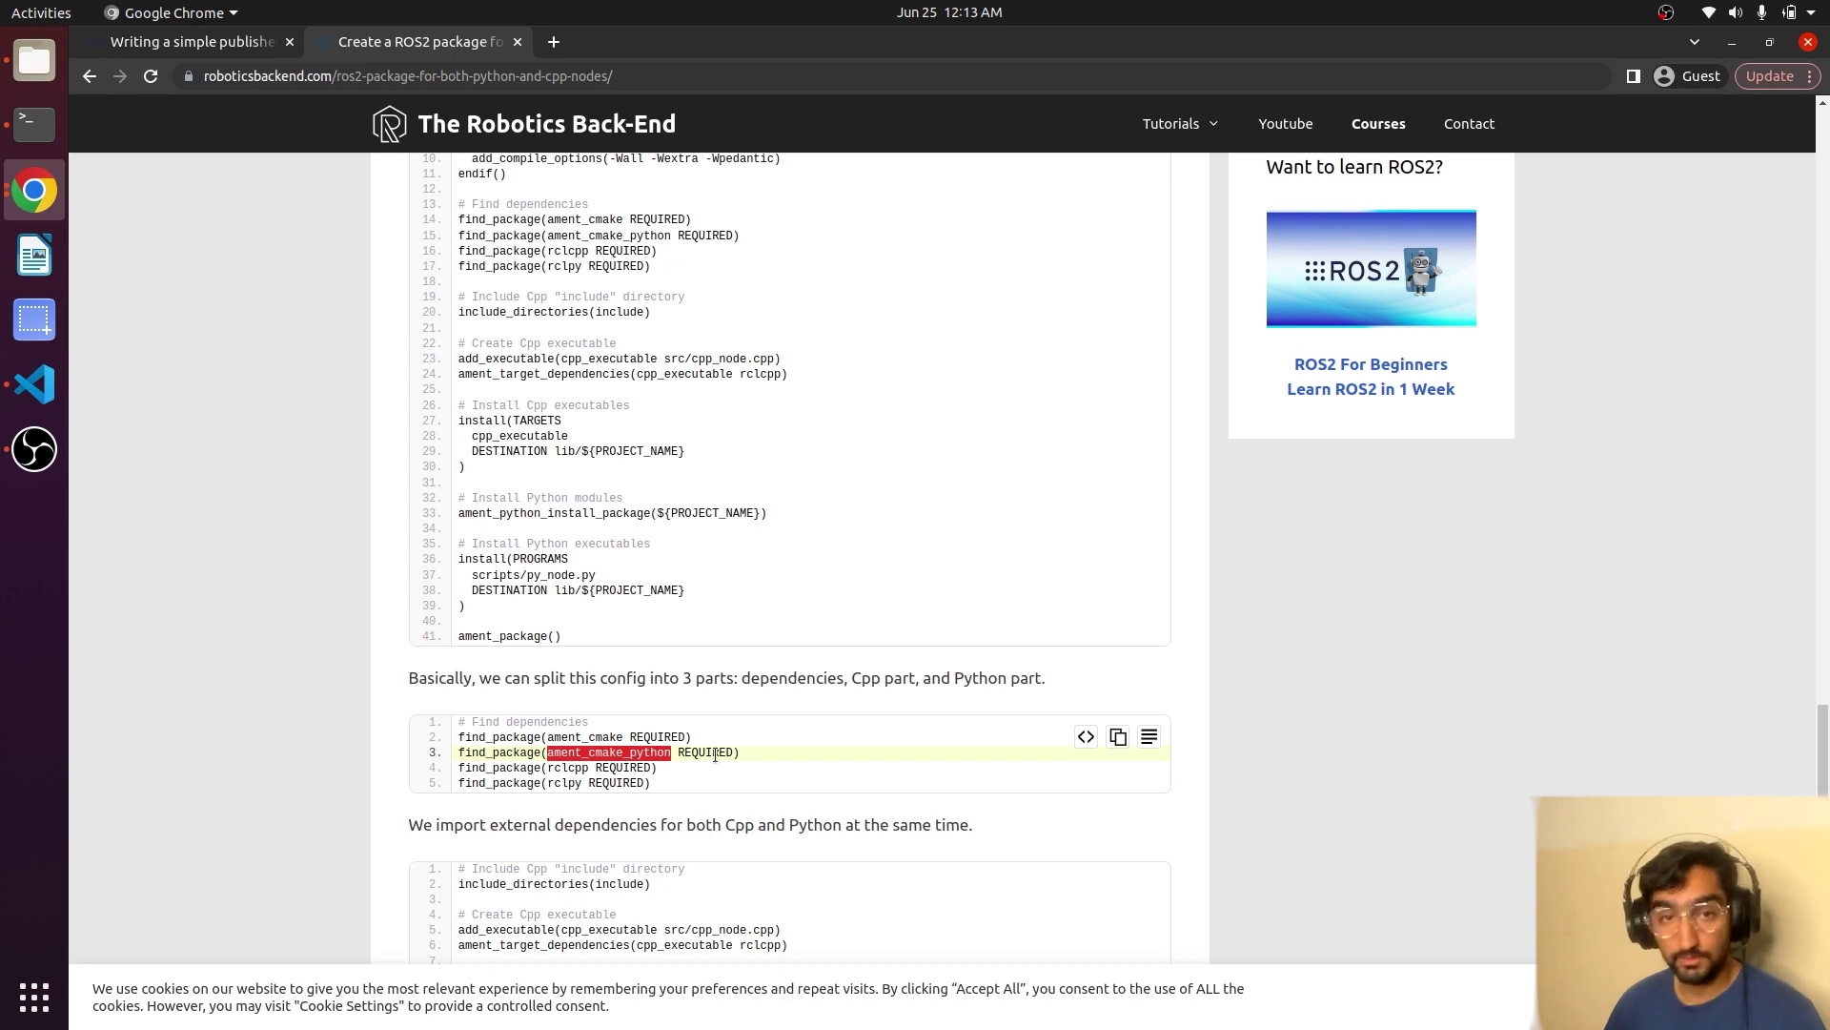
left_click_drag(739, 751, 457, 752)
left_click(34, 384)
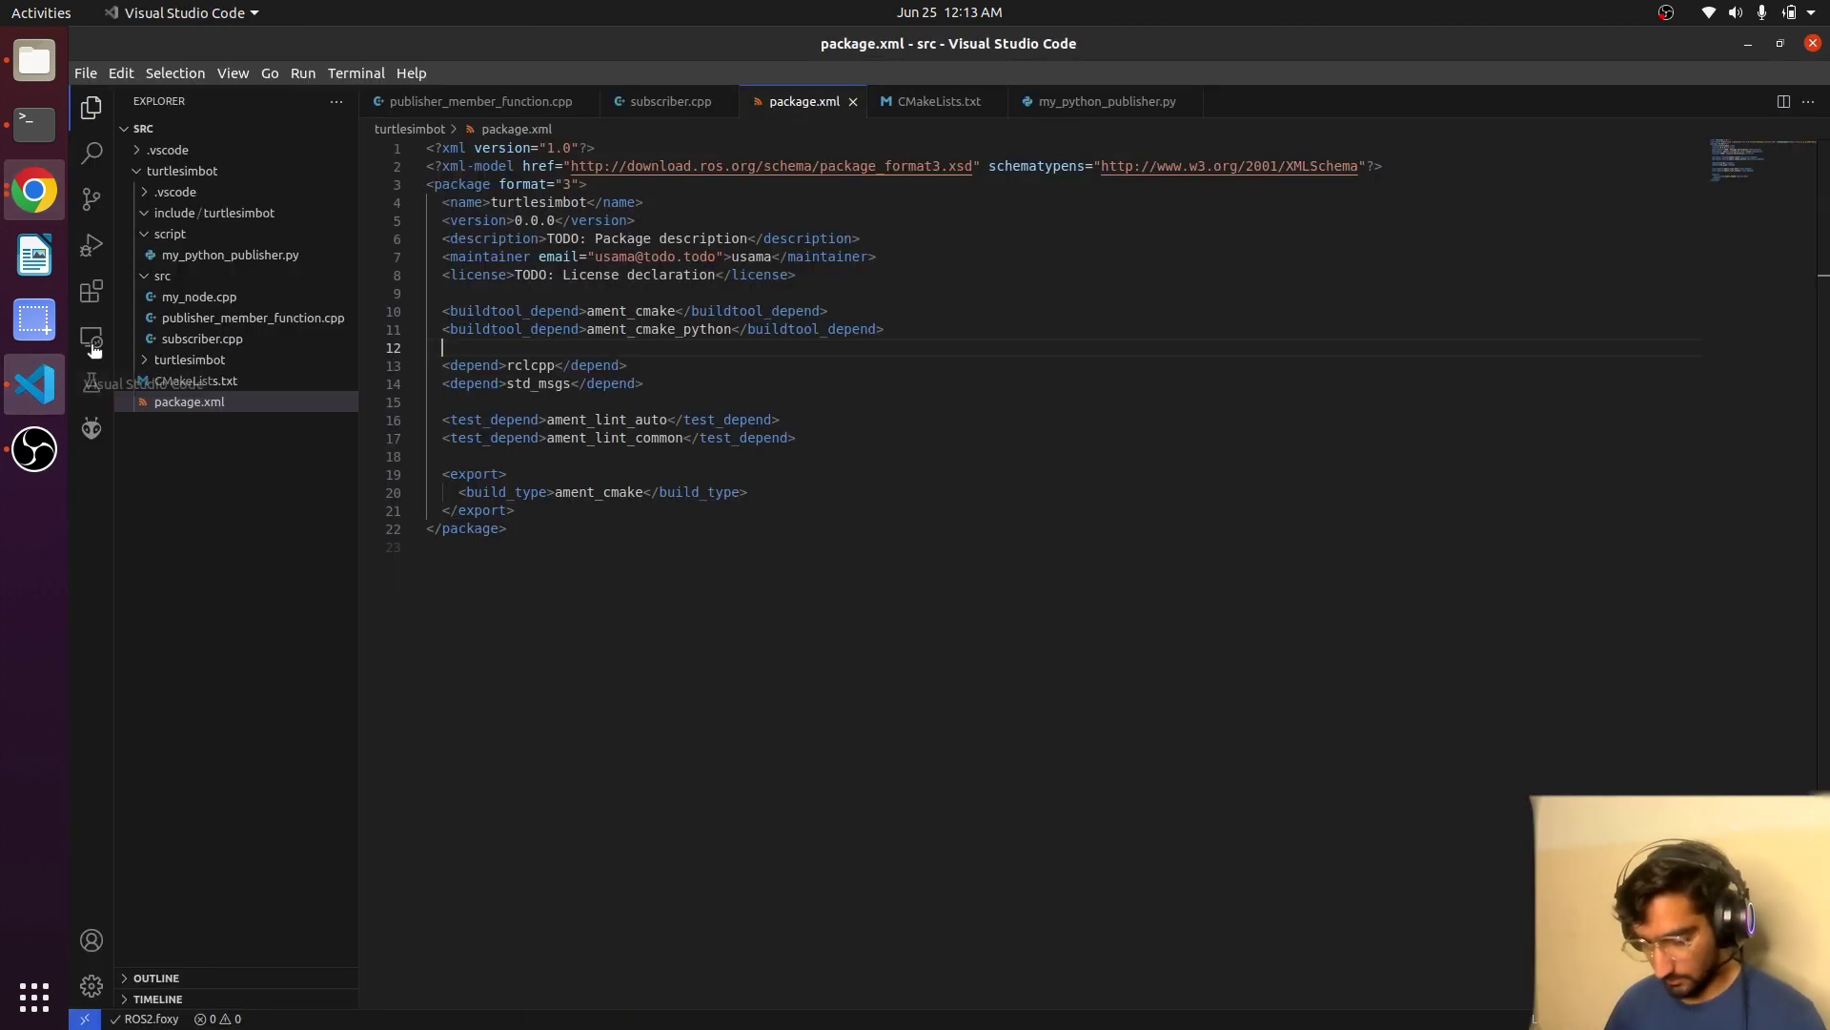
left_click(930, 102)
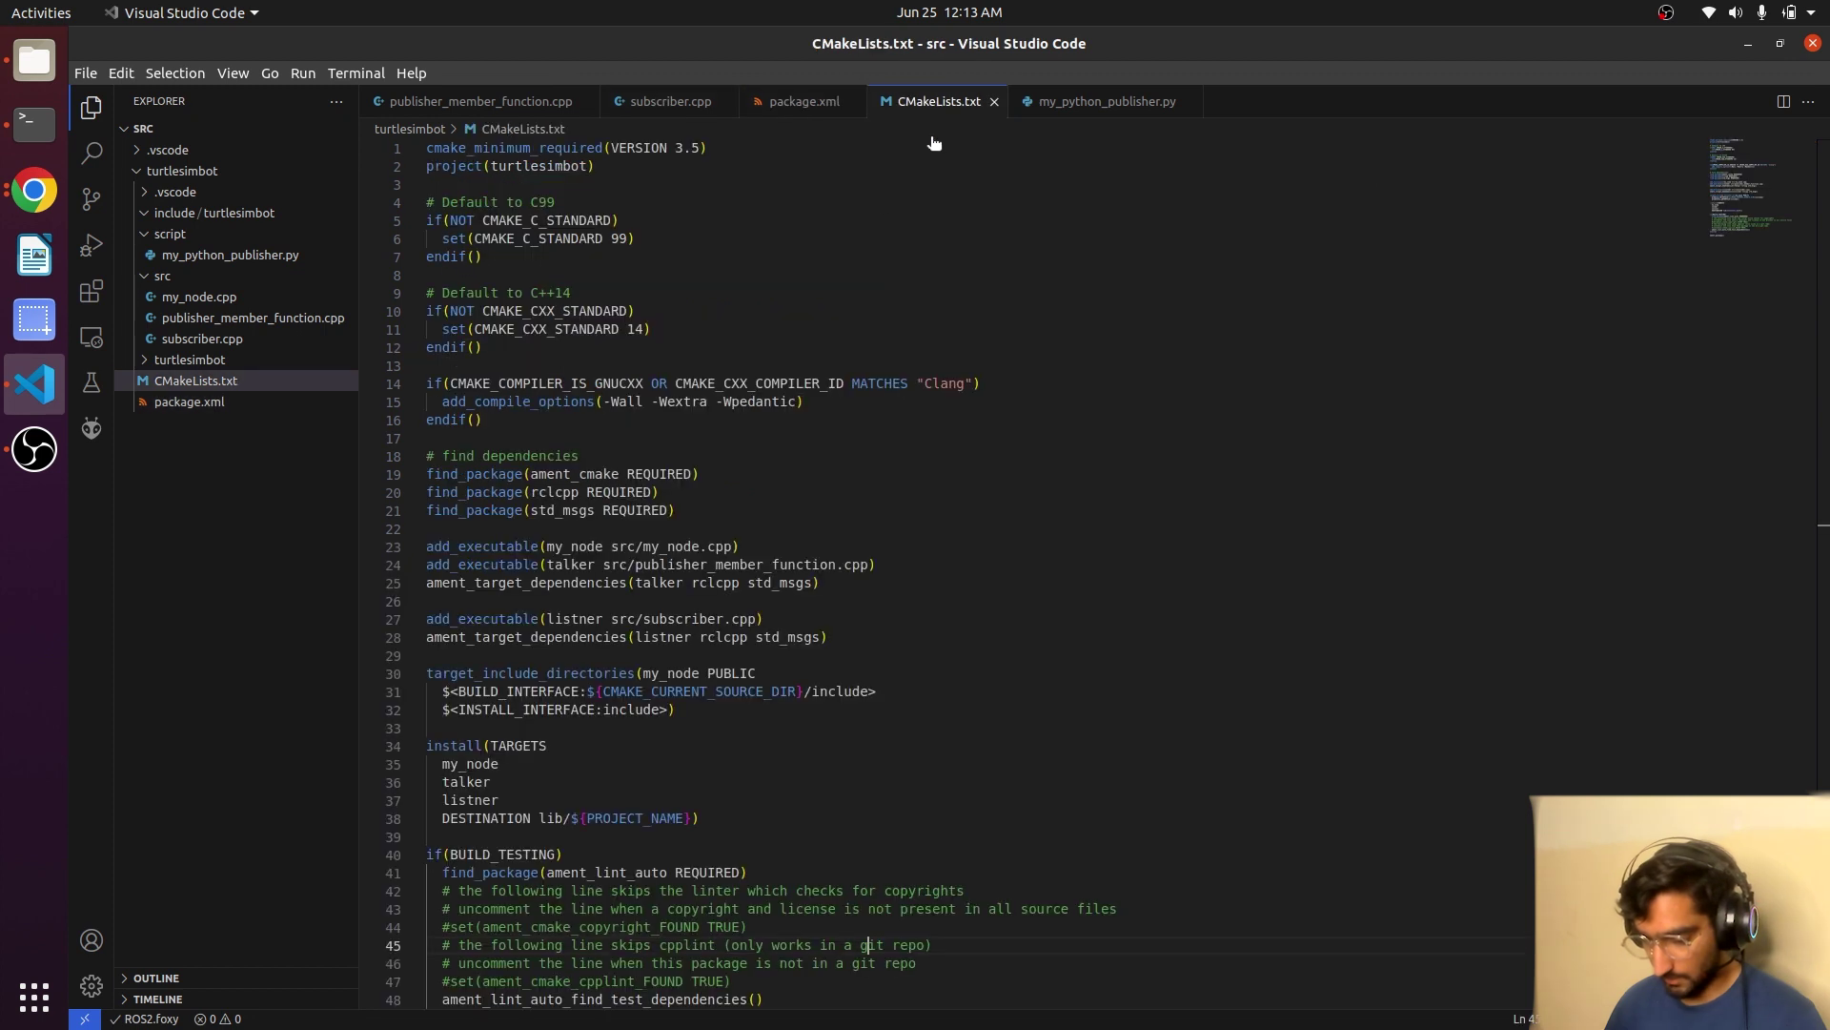
double_click(458, 473)
left_click(816, 474)
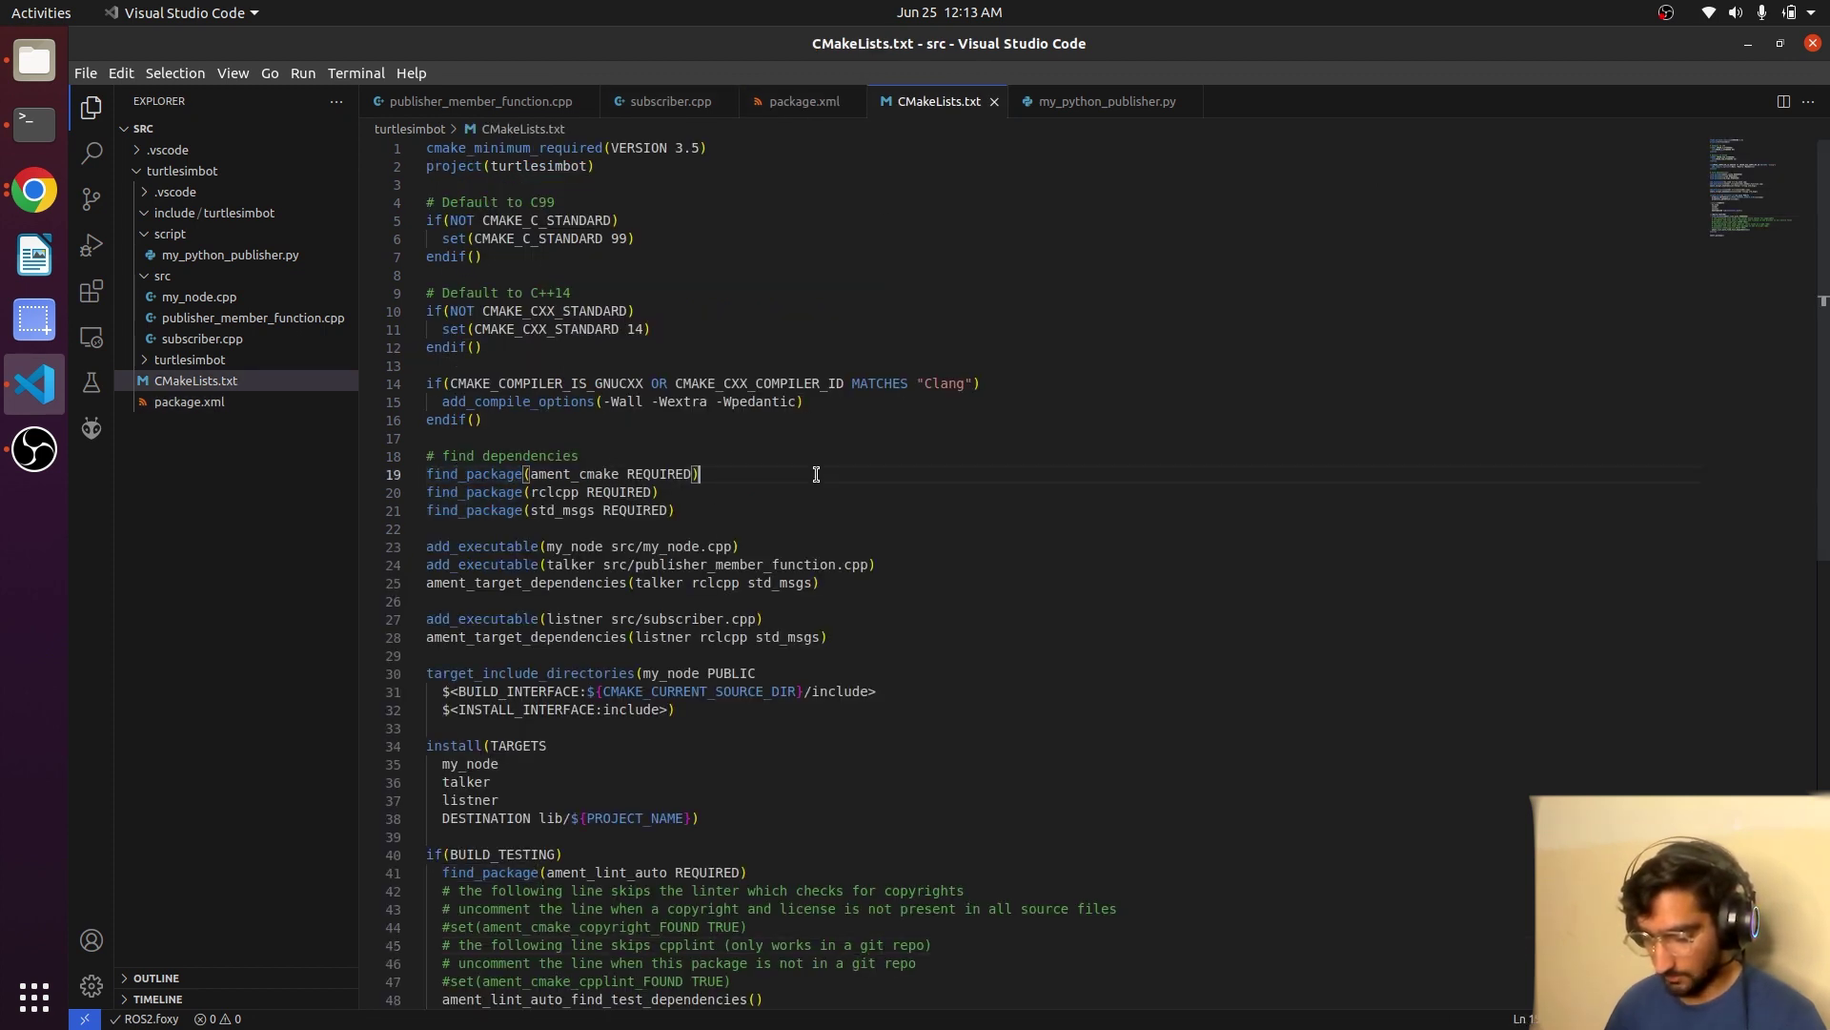
key("Return")
type("find_package(ament_cmake_python REQUIRED)")
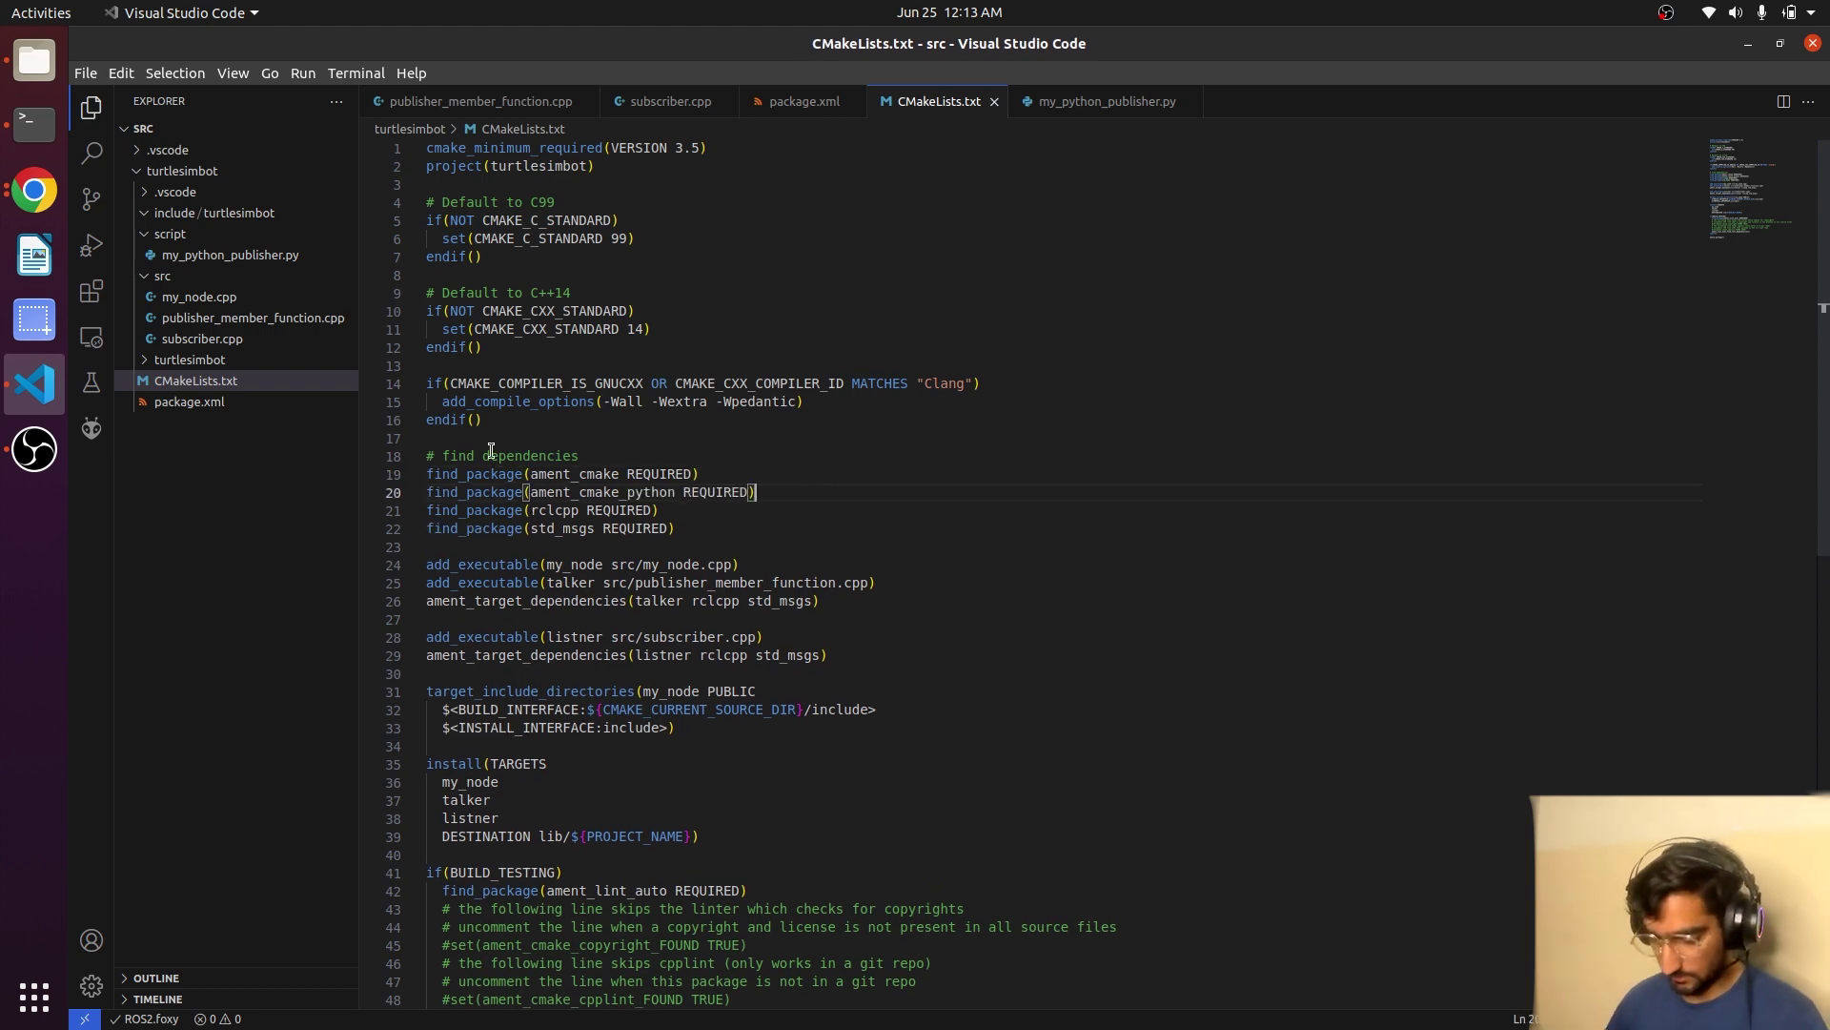
left_click(35, 191)
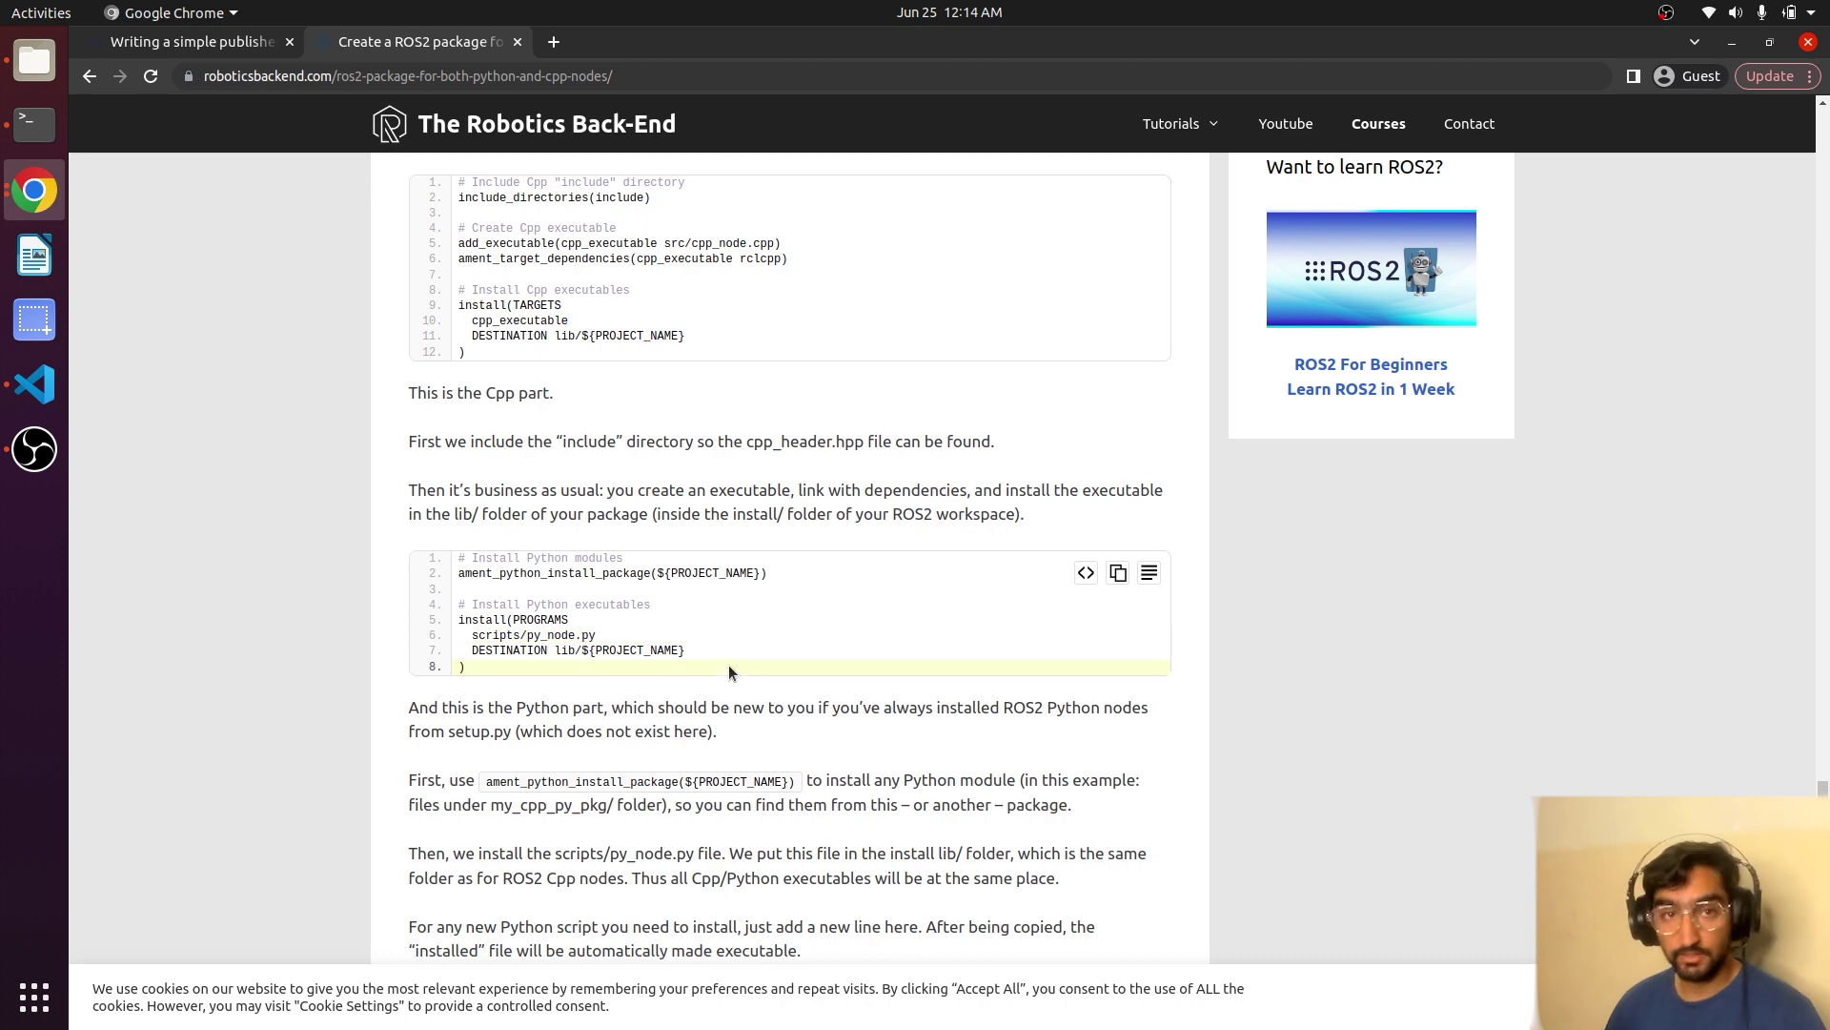
Paste the tutorial's Python install block below the install(TARGETS) block in CMakeLists.txt.
left_click(1118, 575)
left_click(36, 383)
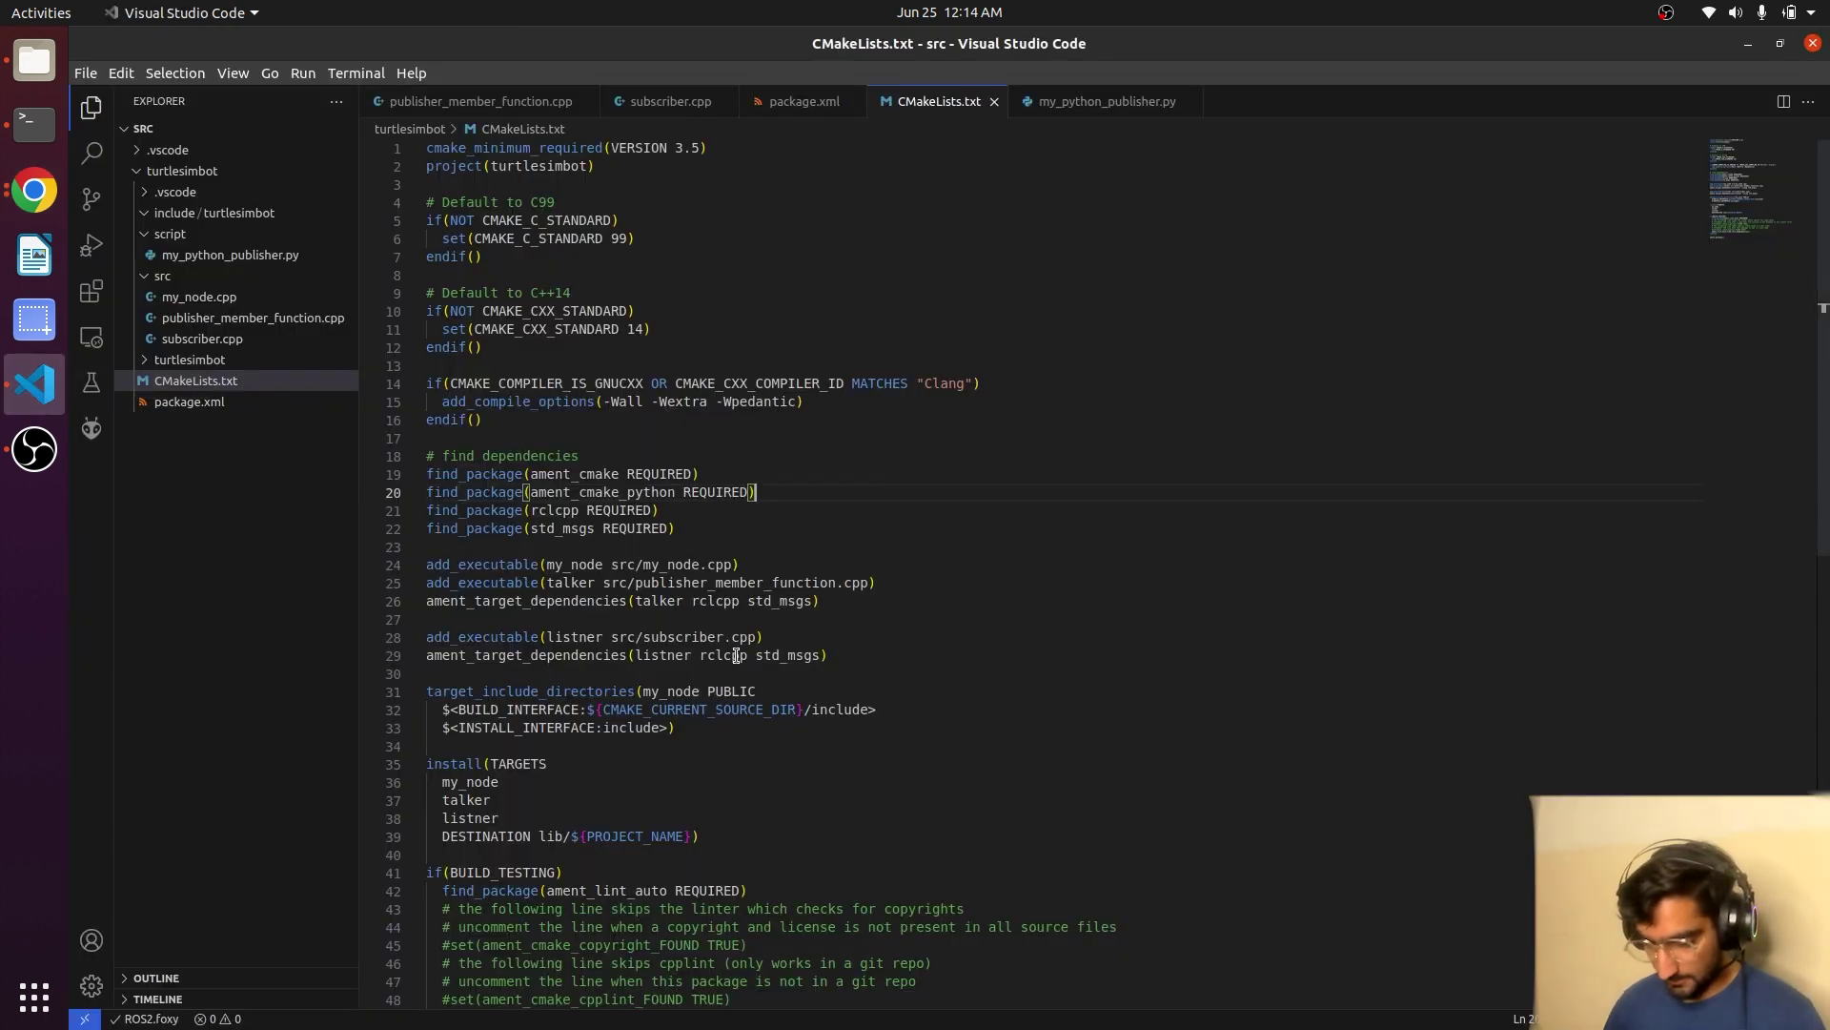
scroll(728, 673, "down", 3)
left_click(729, 694)
left_click(759, 704)
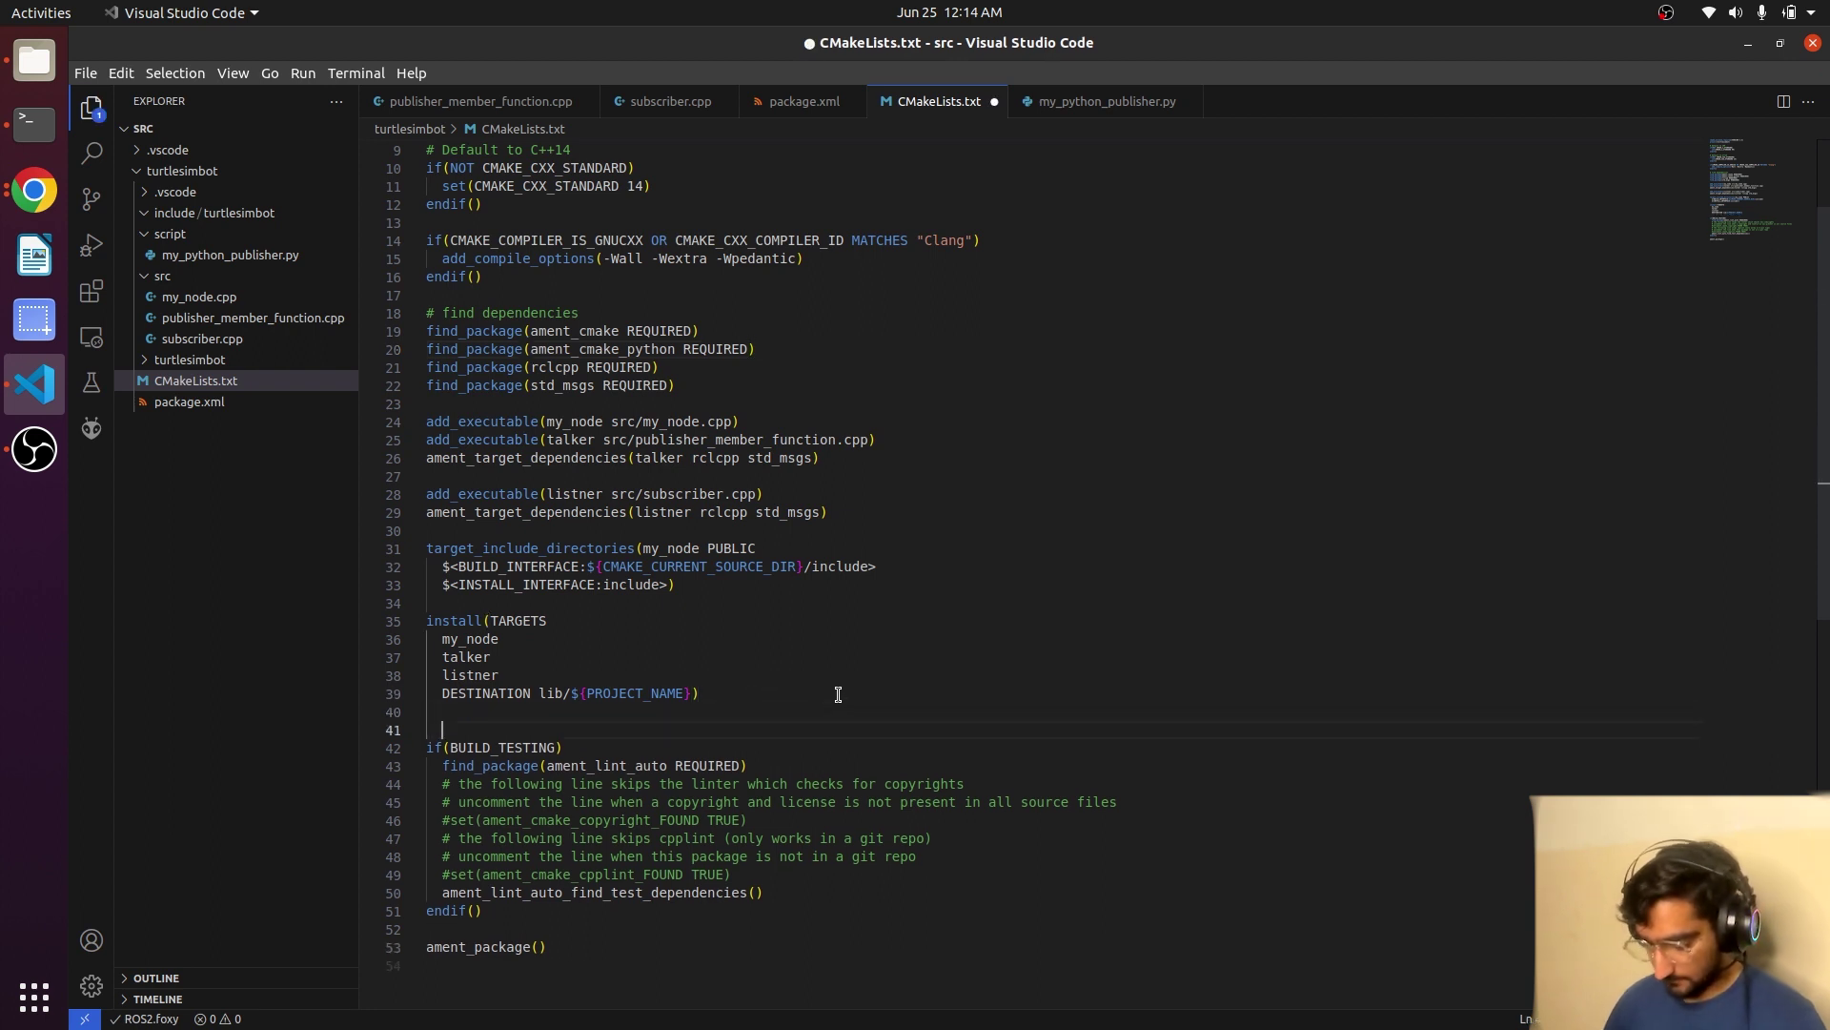
key("Return")
key("Return")
key("Up")
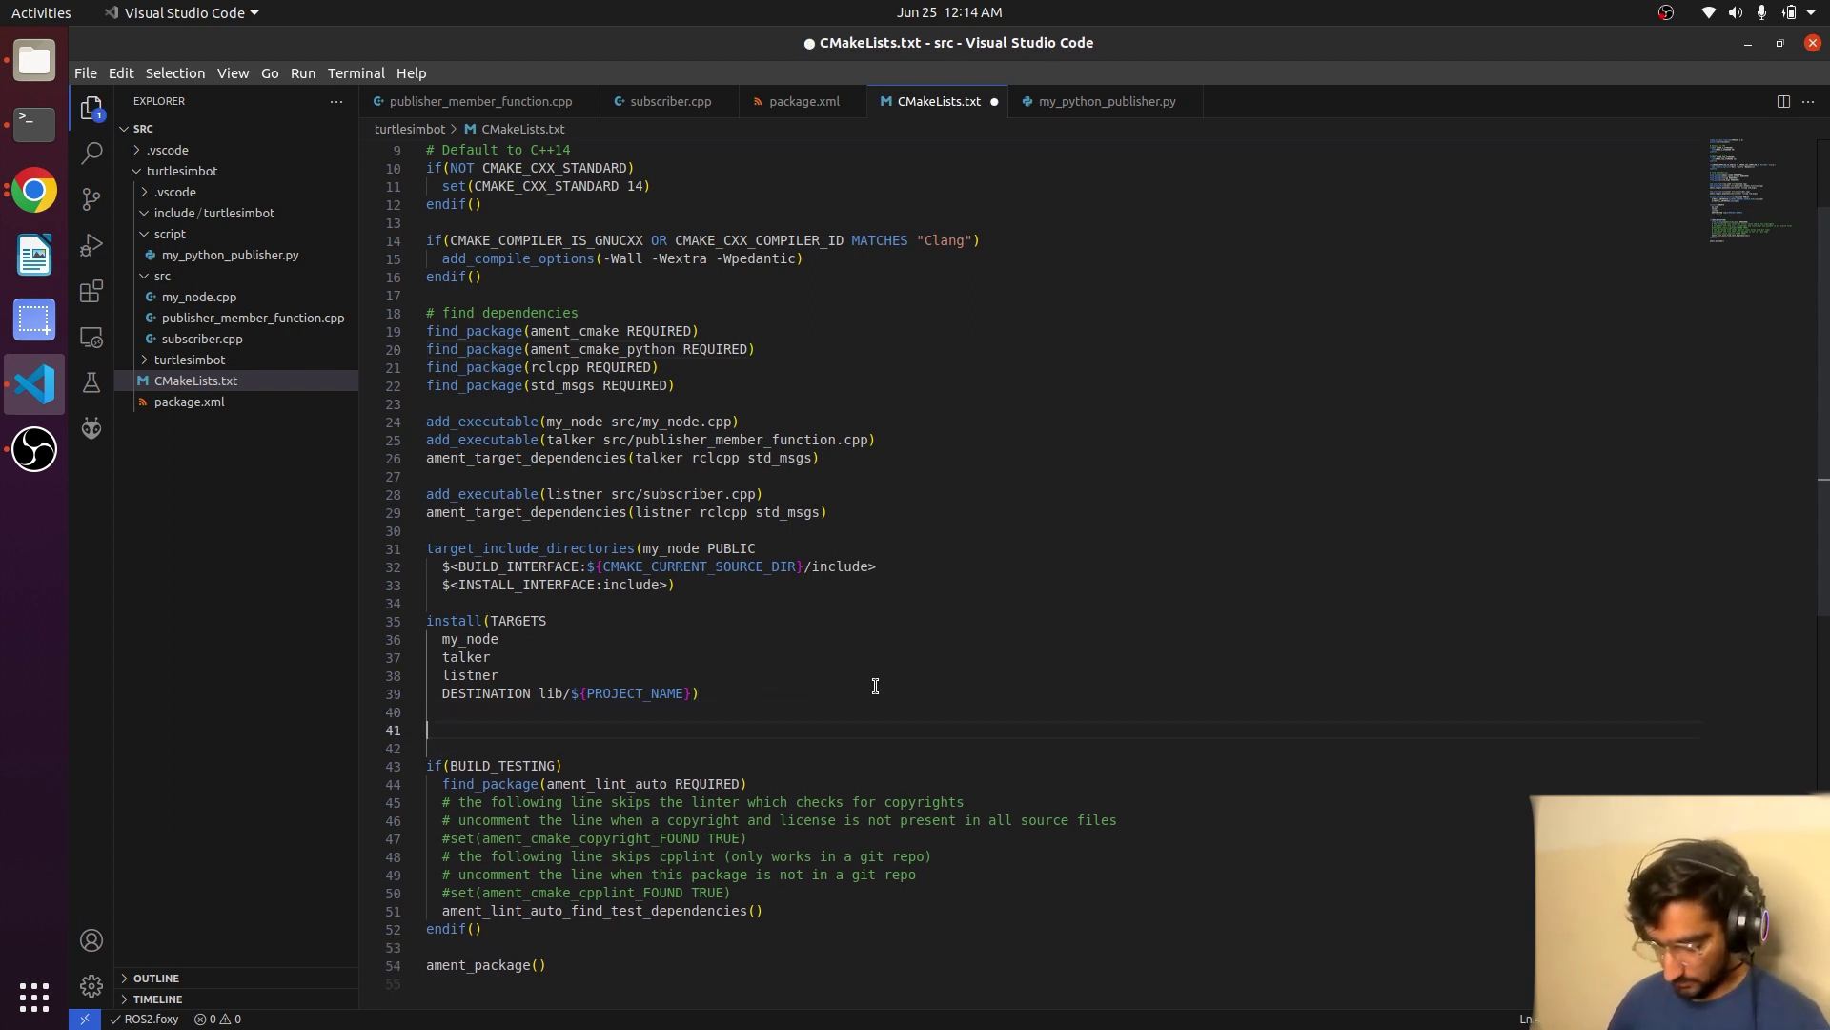
key("ctrl+v")
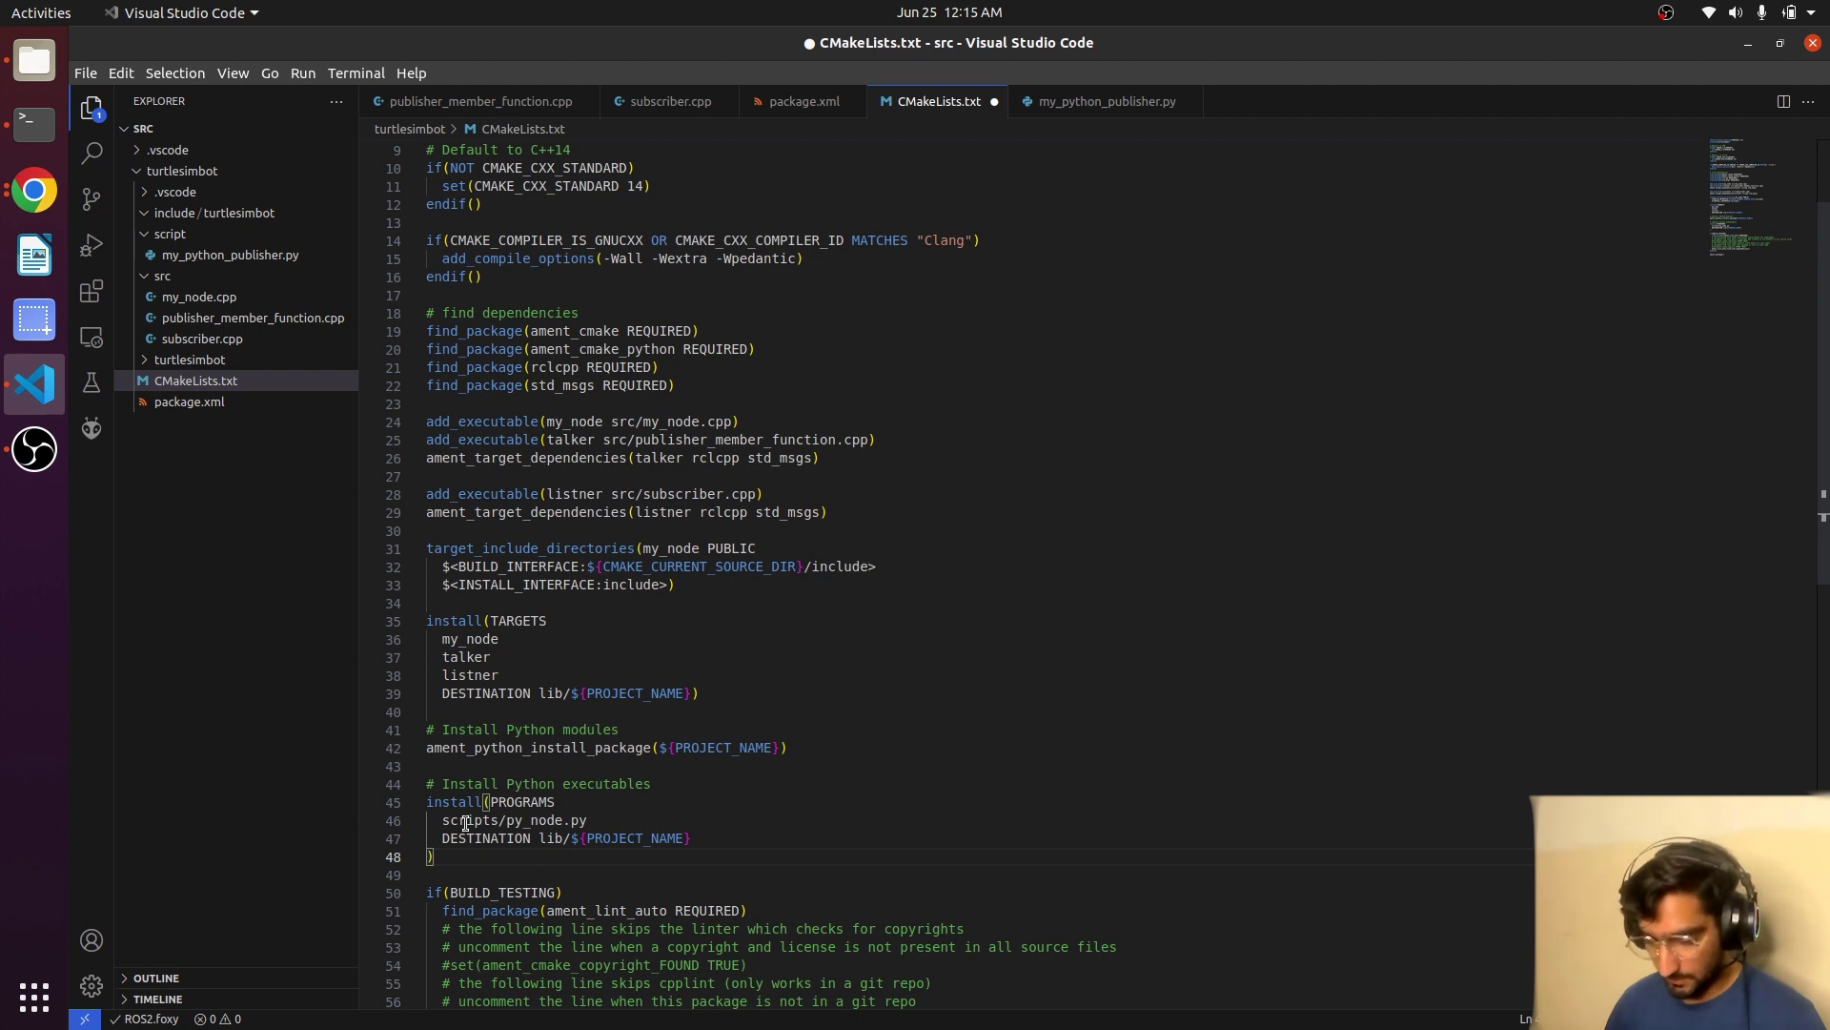
Rename the script folder to scripts in the Explorer.
double_click(465, 821)
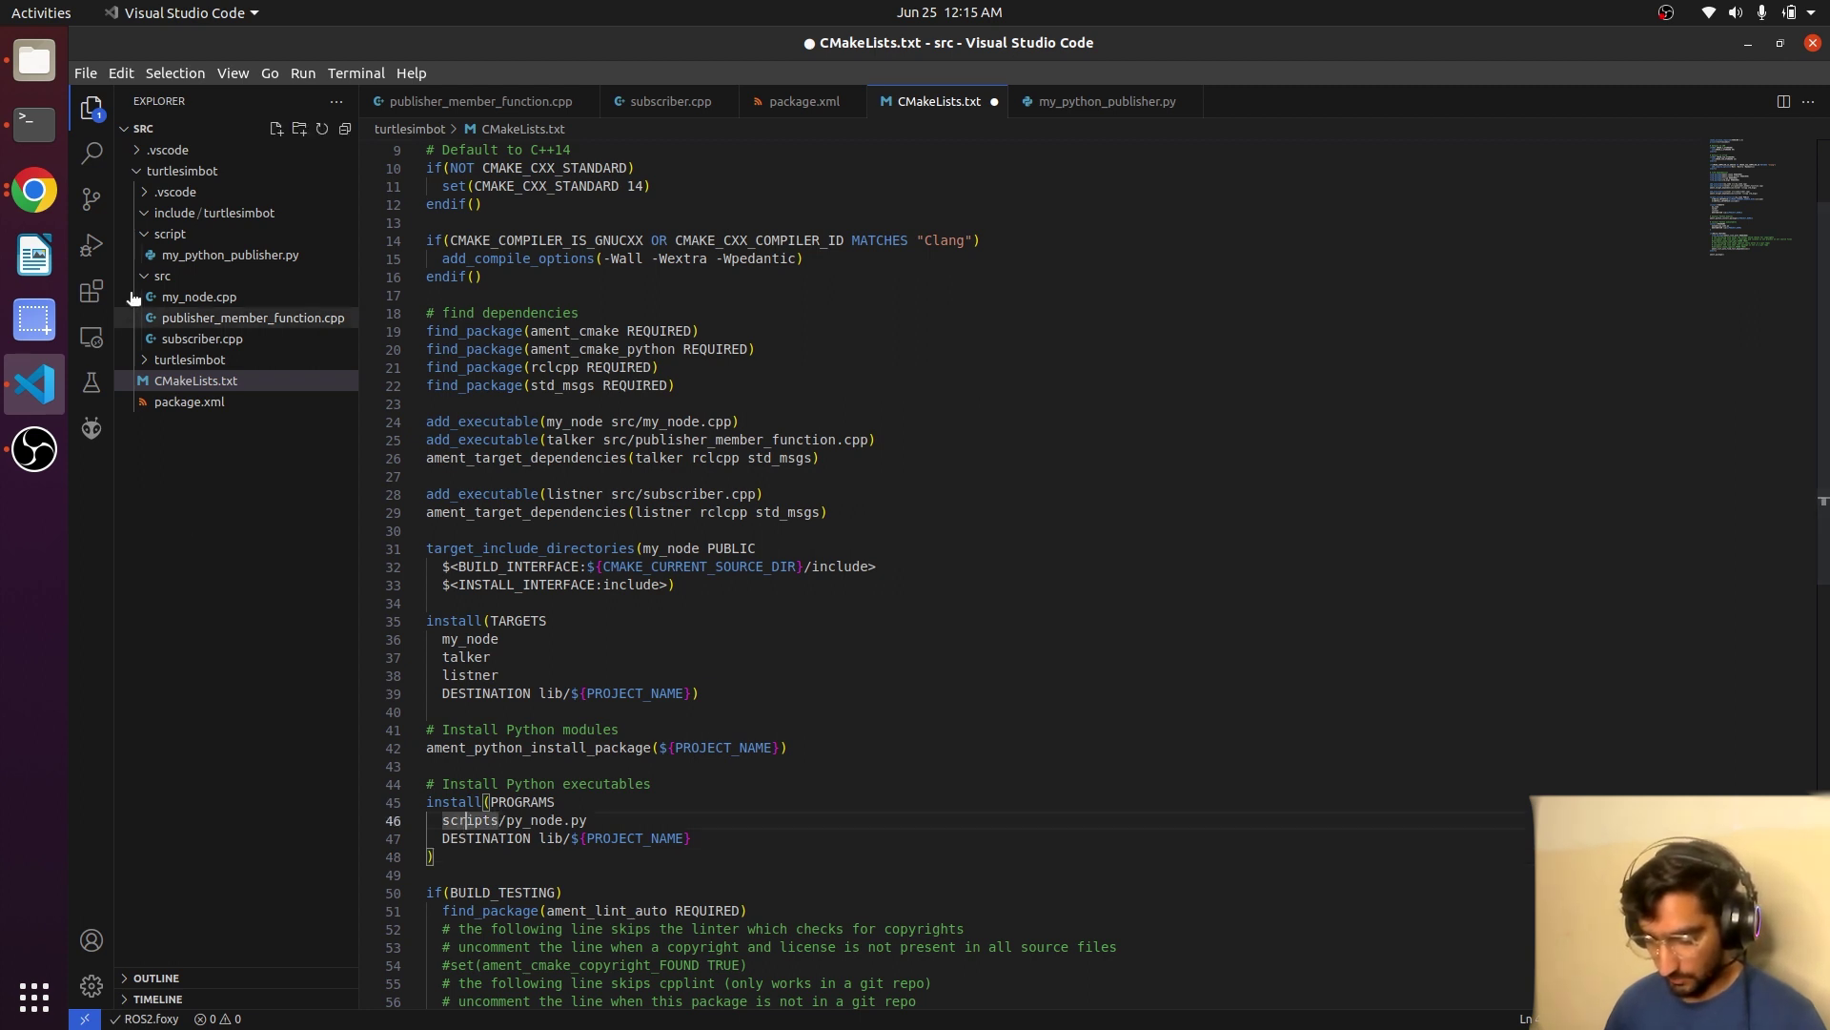
right_click(173, 236)
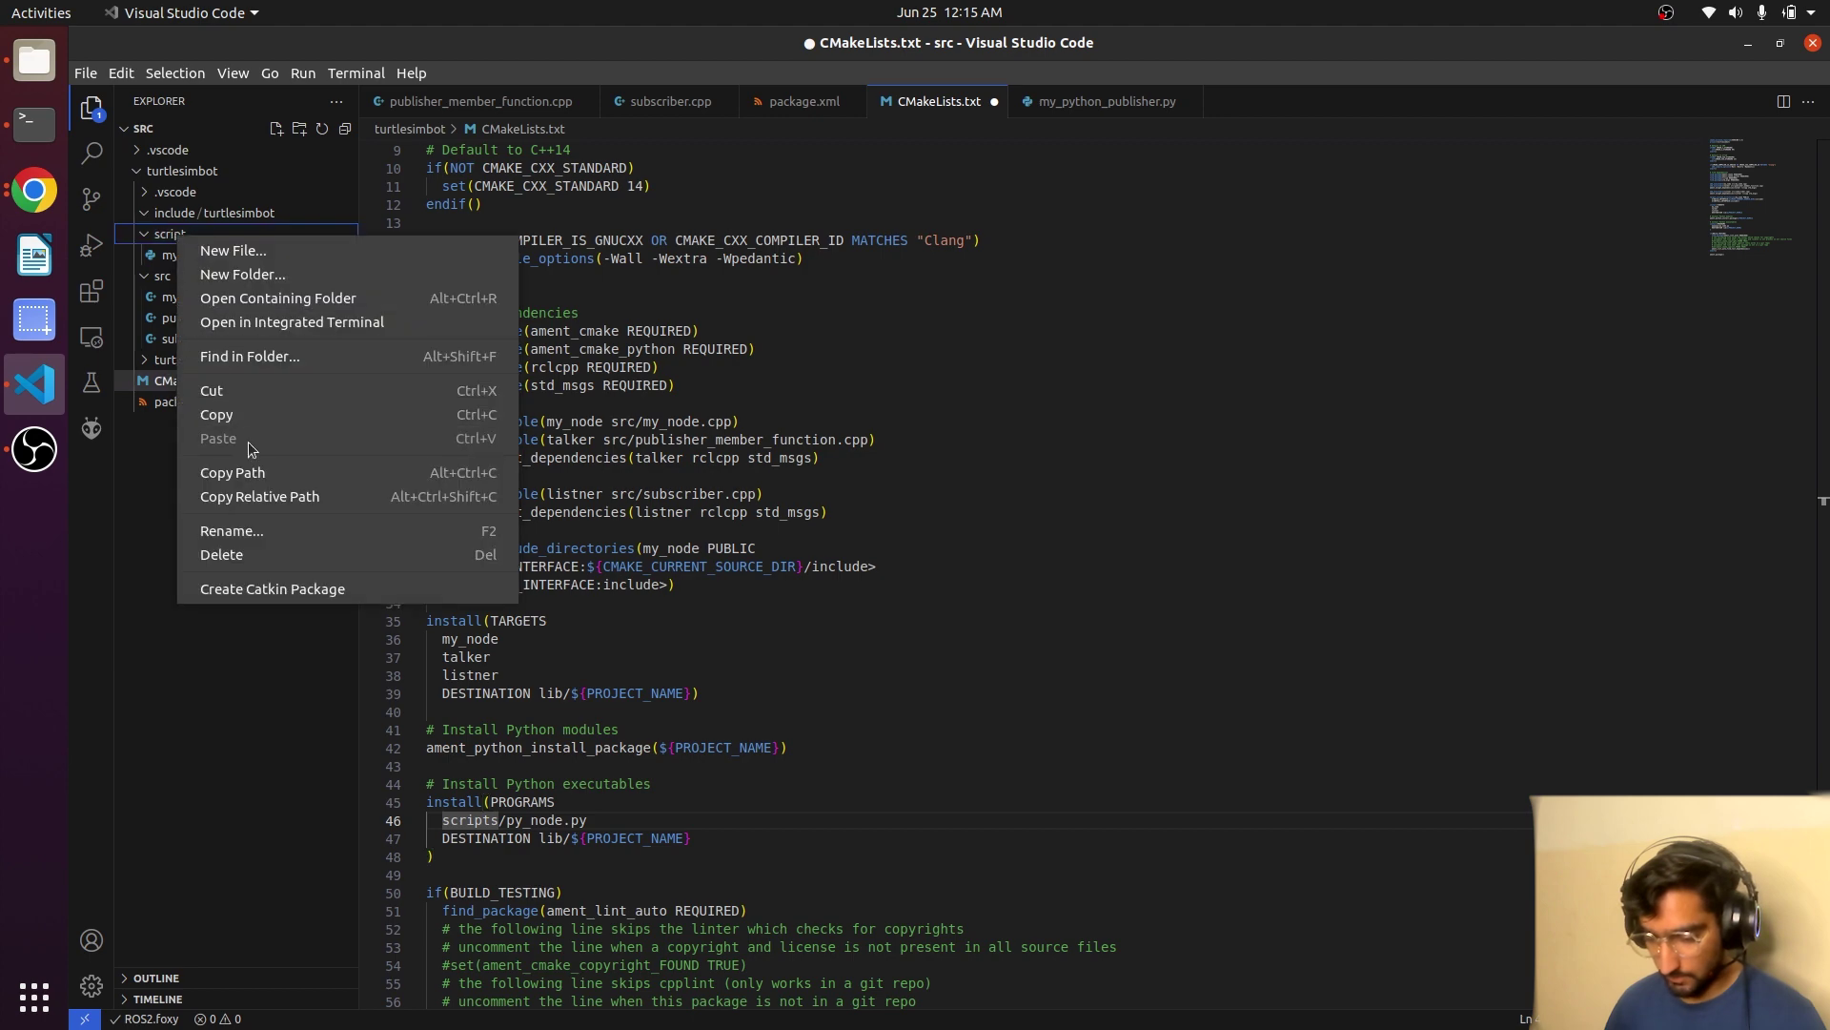
left_click(259, 532)
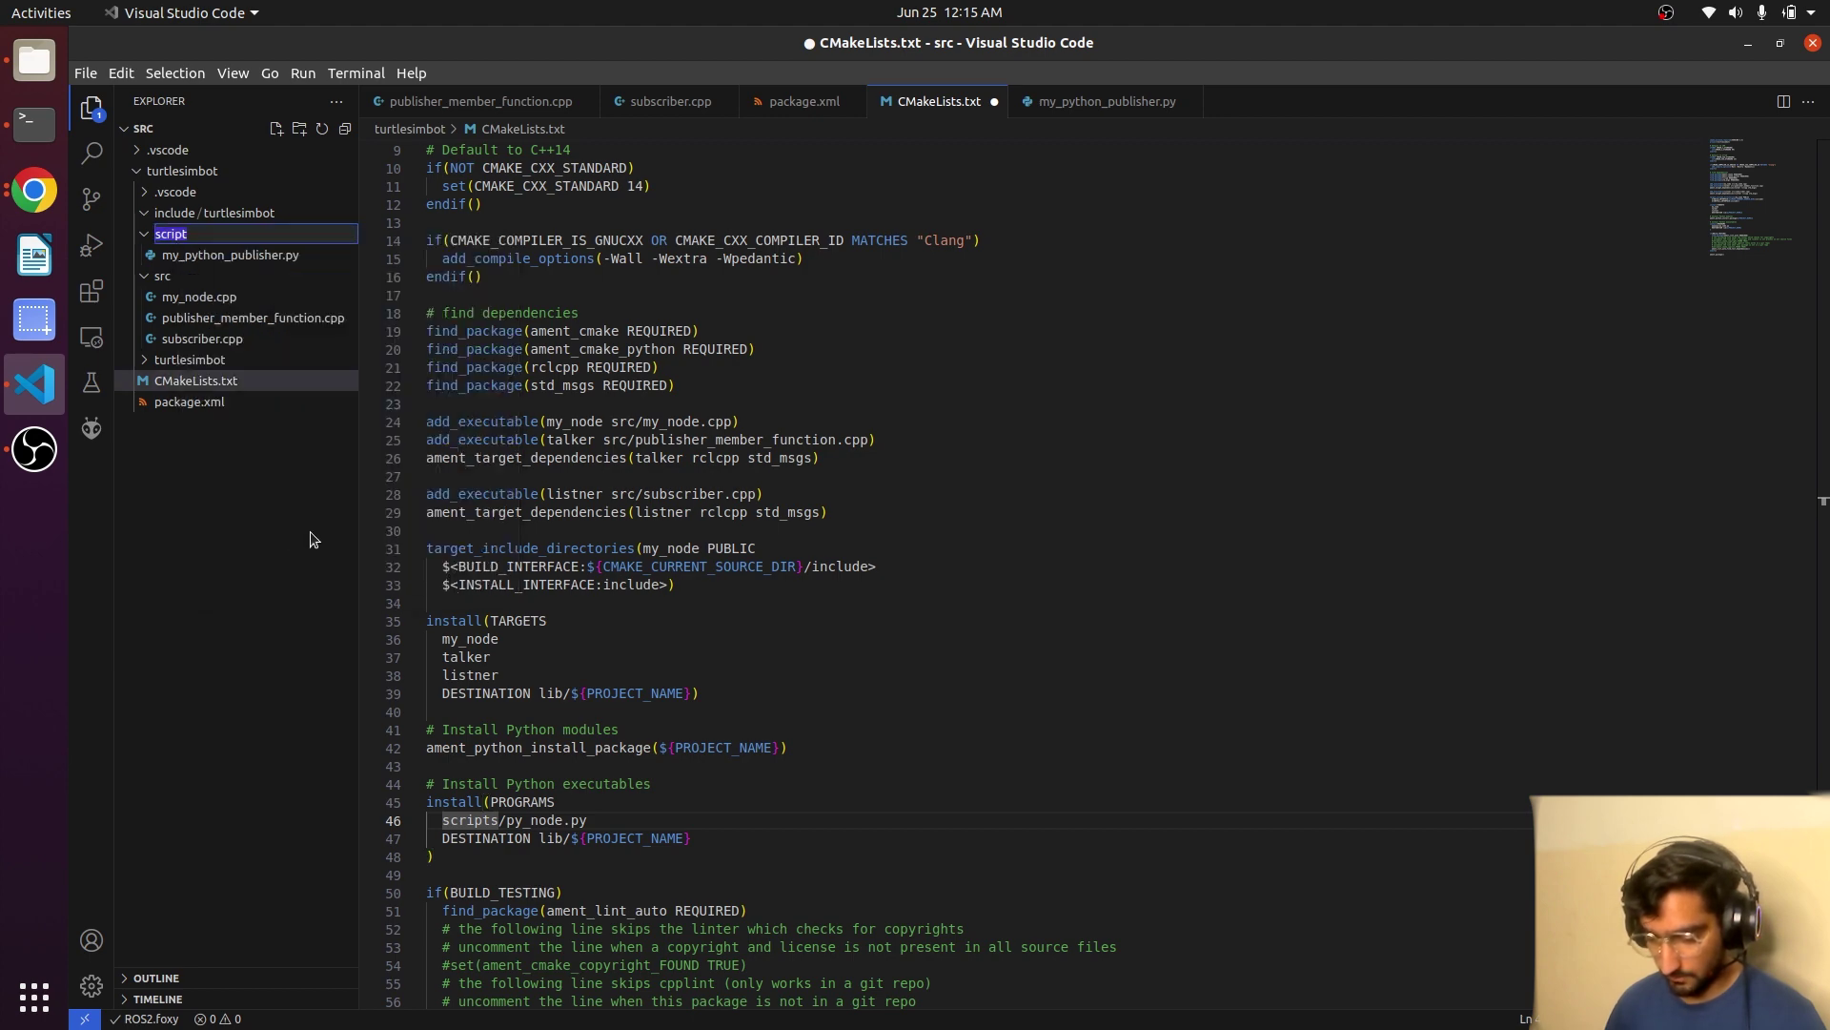
key("Right")
type("s")
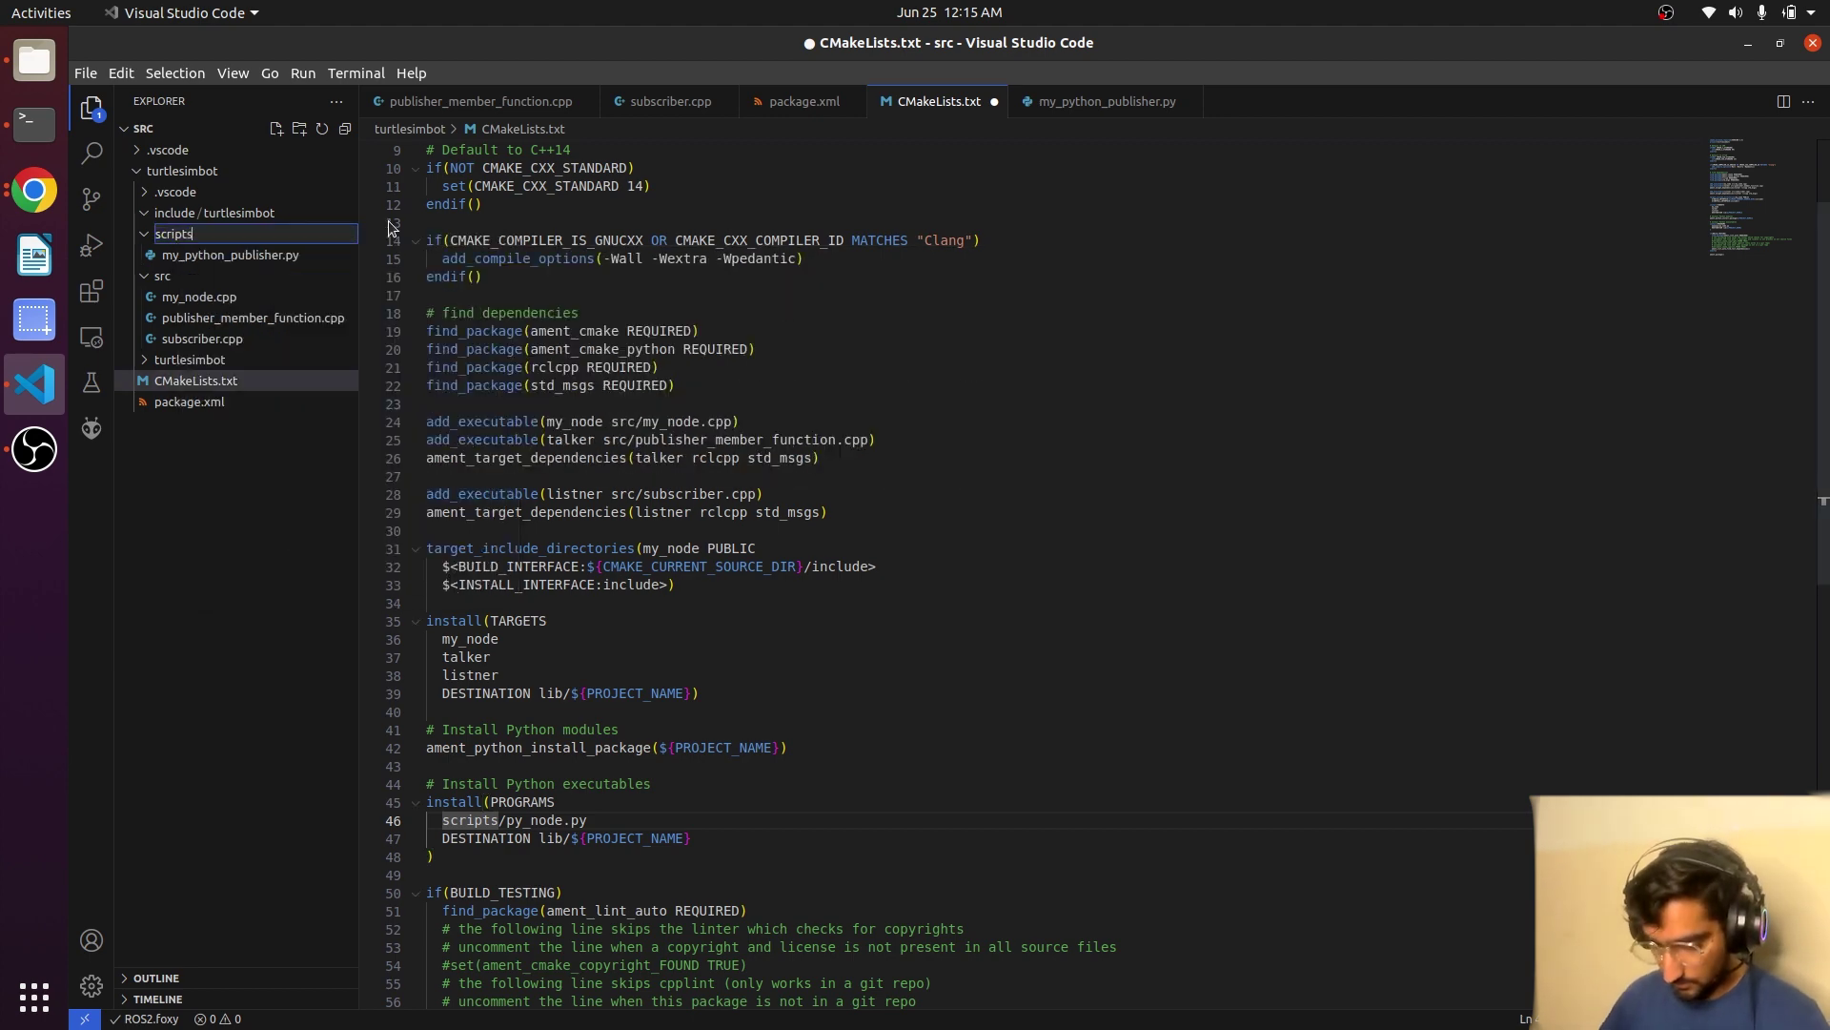
key("Return")
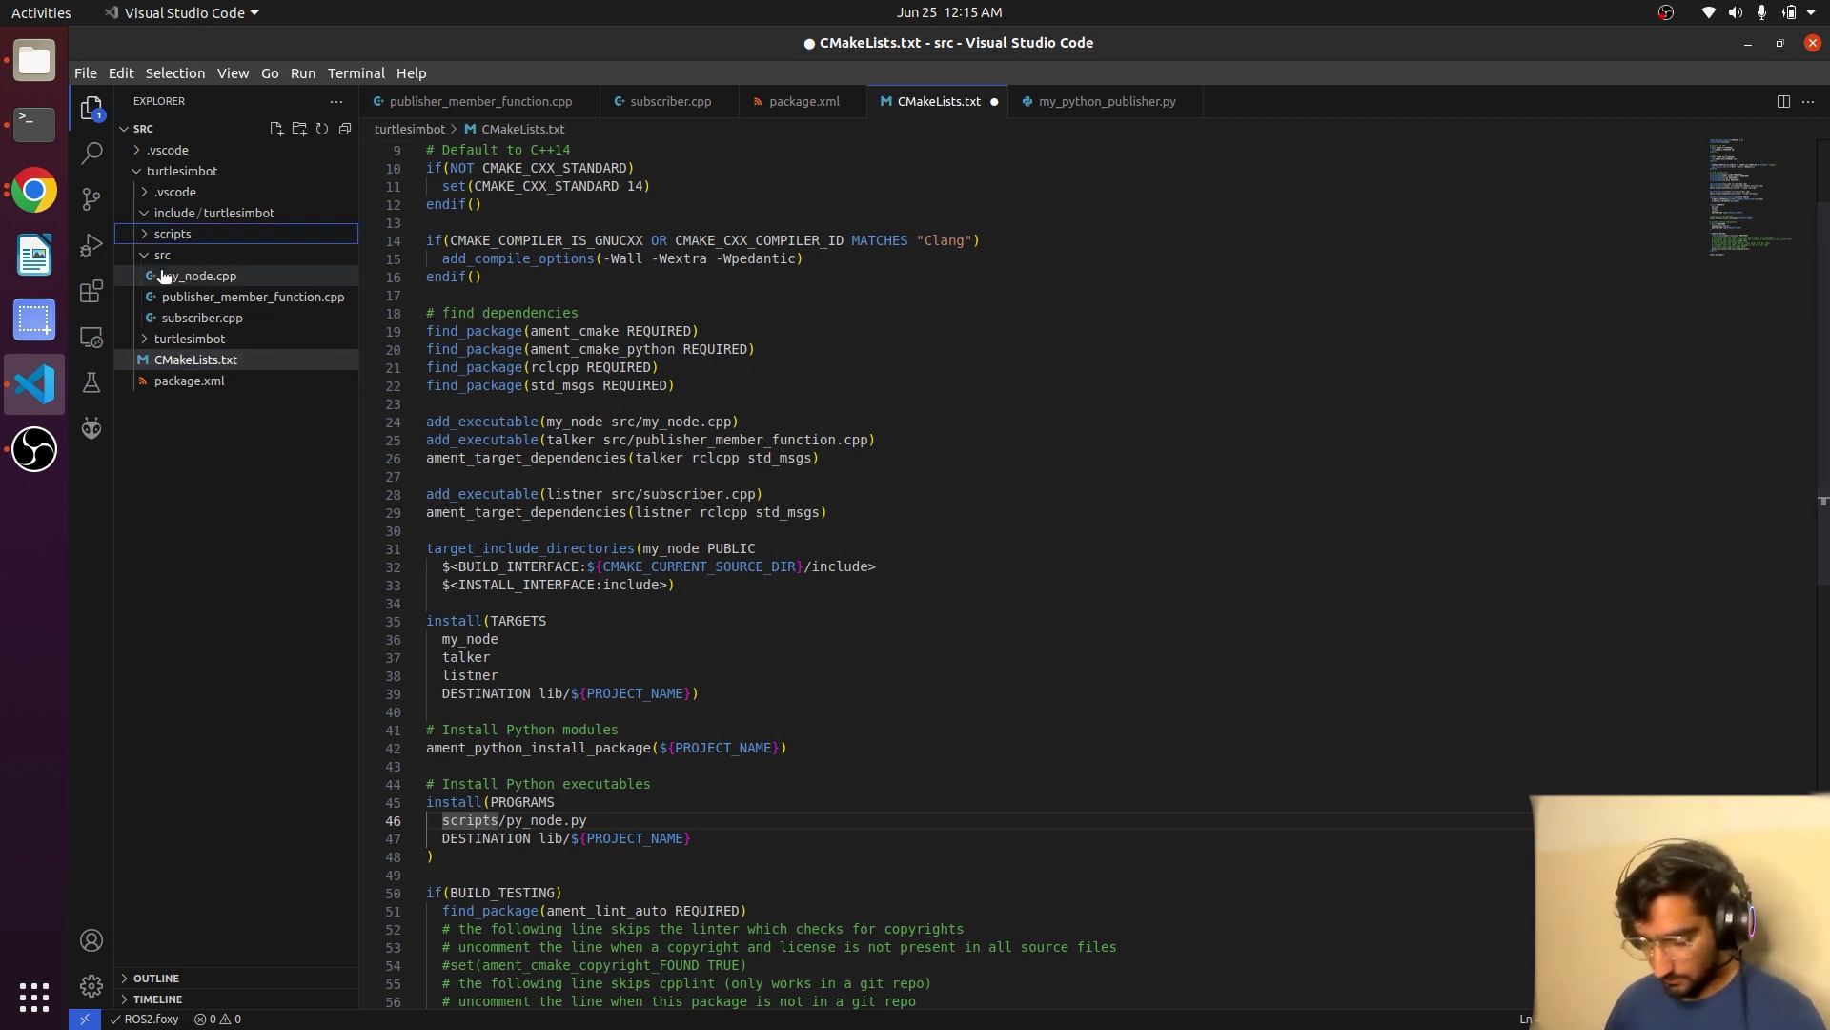
left_click(185, 236)
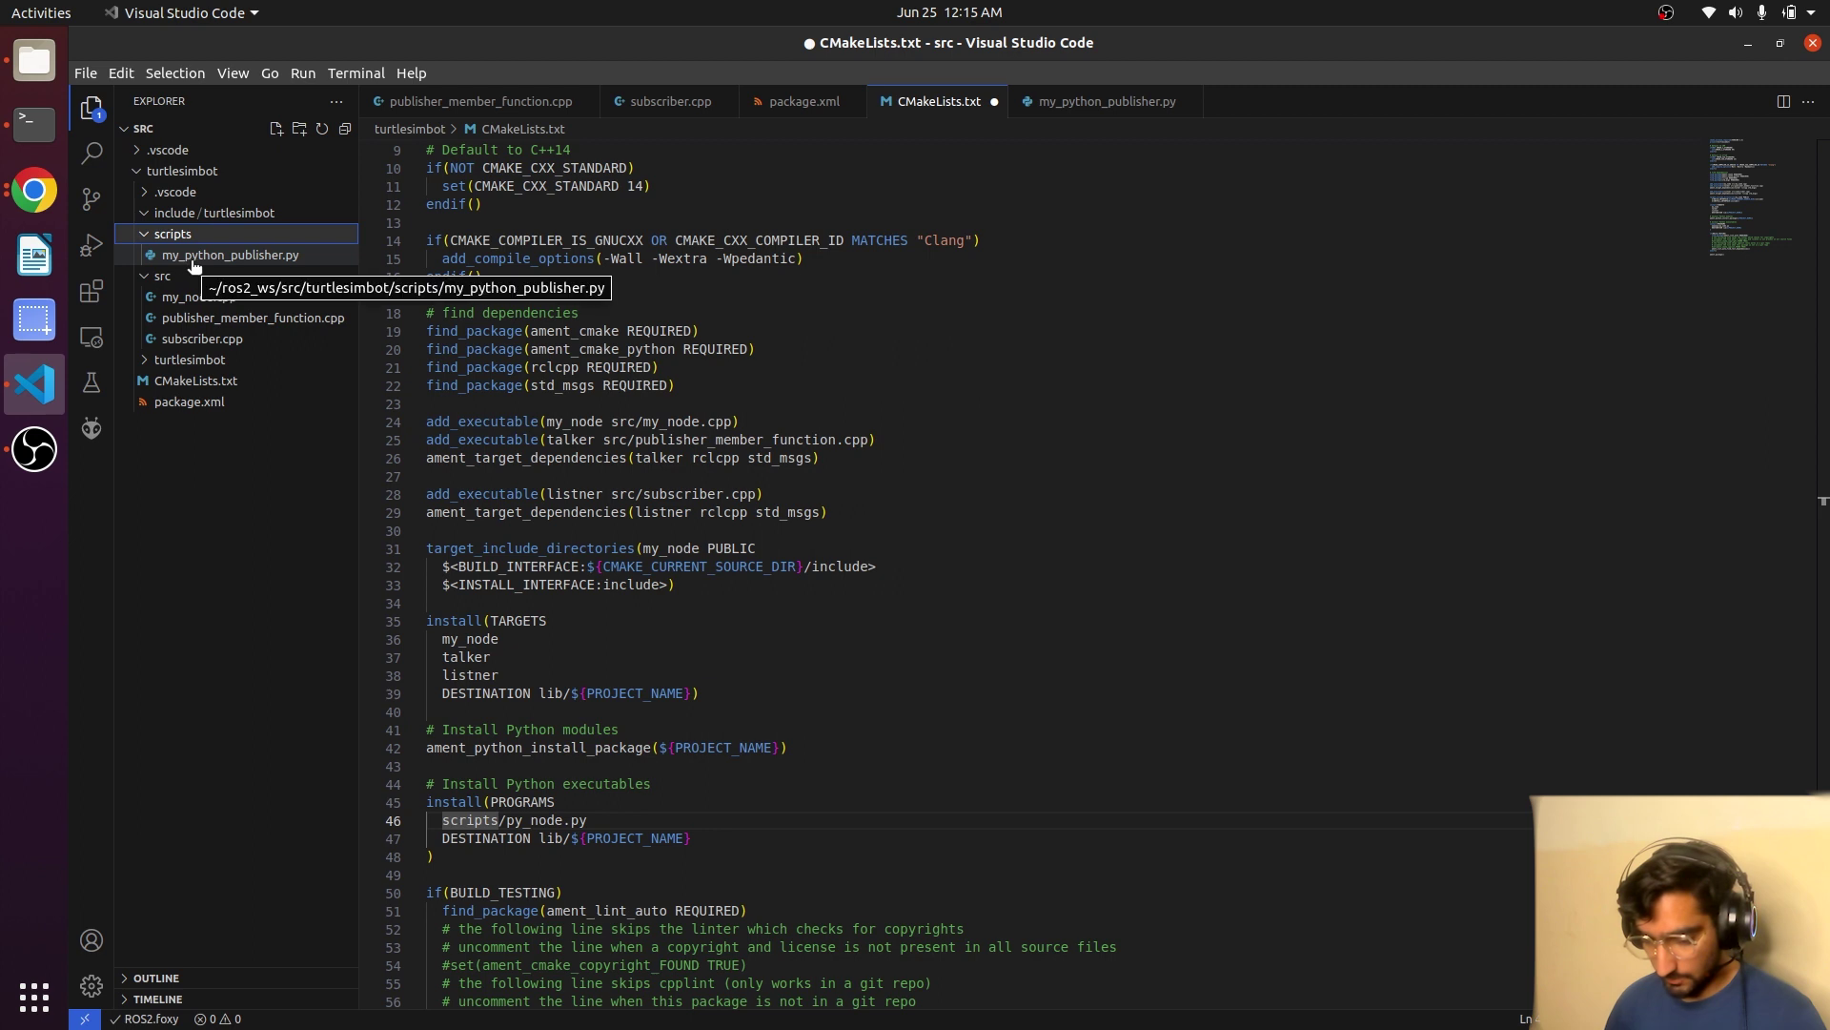
Set line 46 to scripts/my_python_publisher.py and save CMakeLists.txt.
right_click(198, 262)
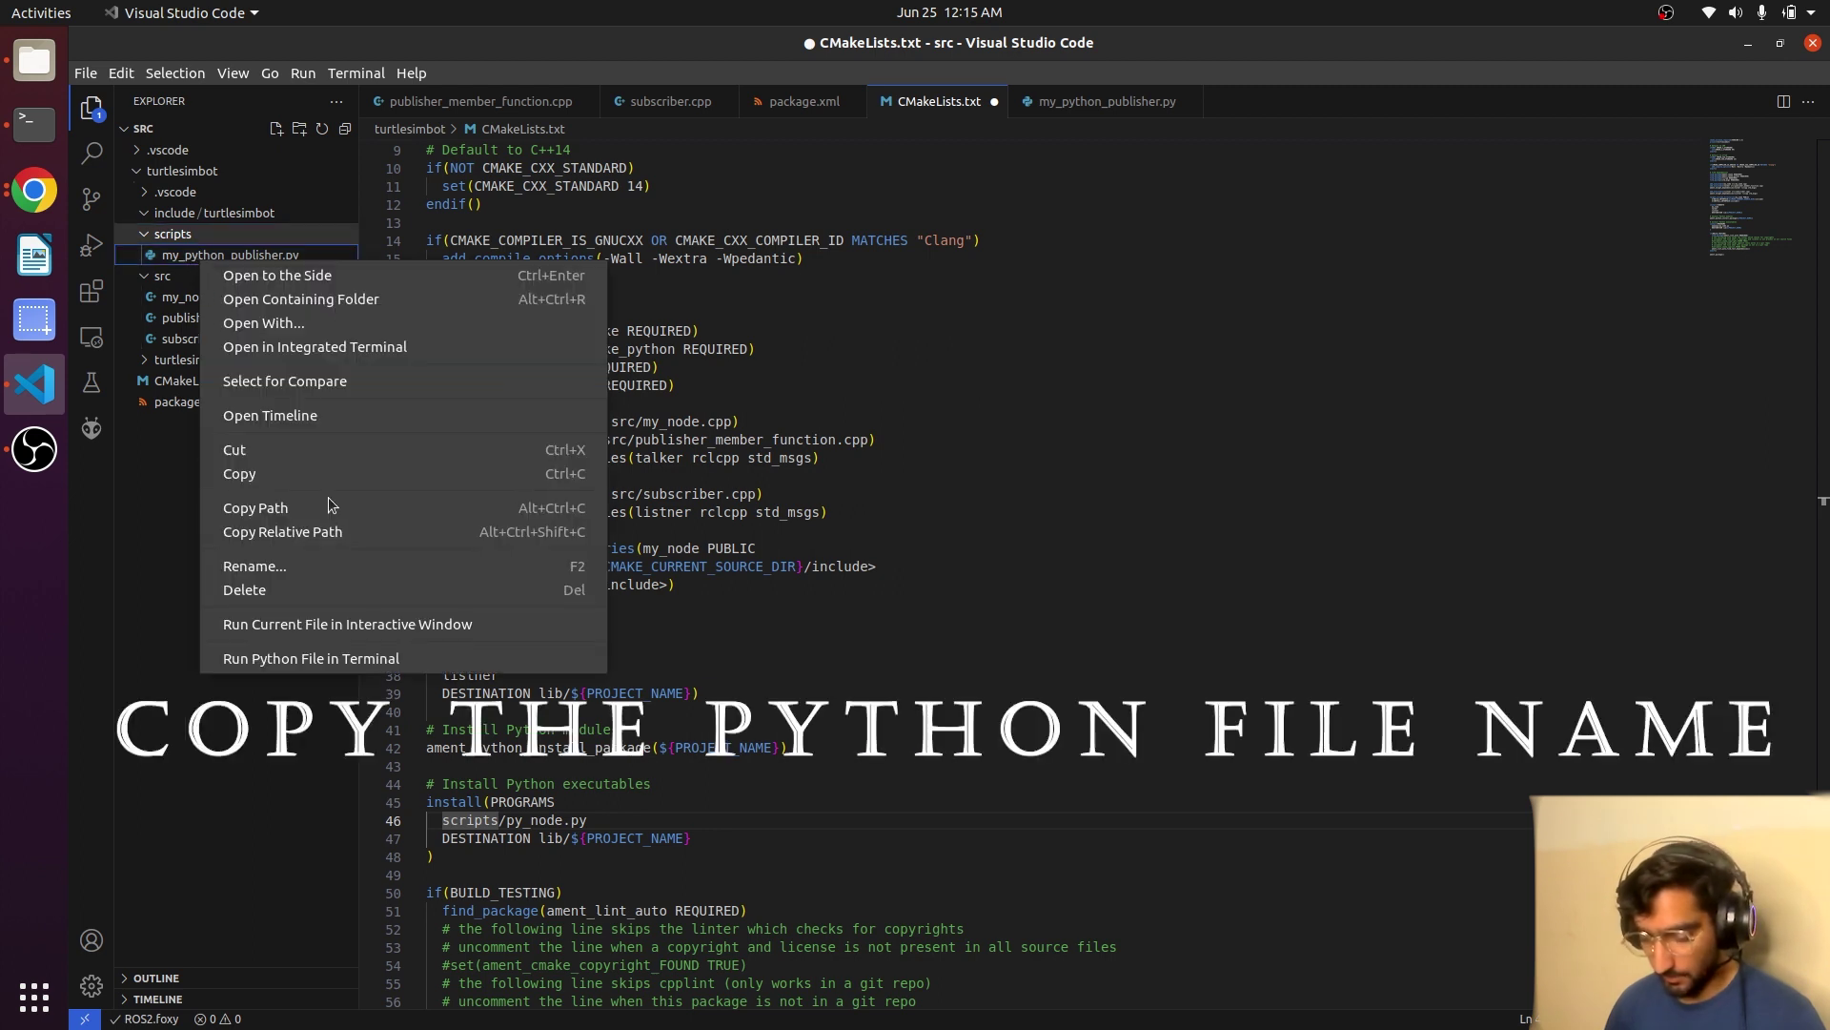
left_click(254, 568)
key("ctrl+c")
key("Escape")
double_click(509, 820)
key("ctrl+v")
key("ctrl+s")
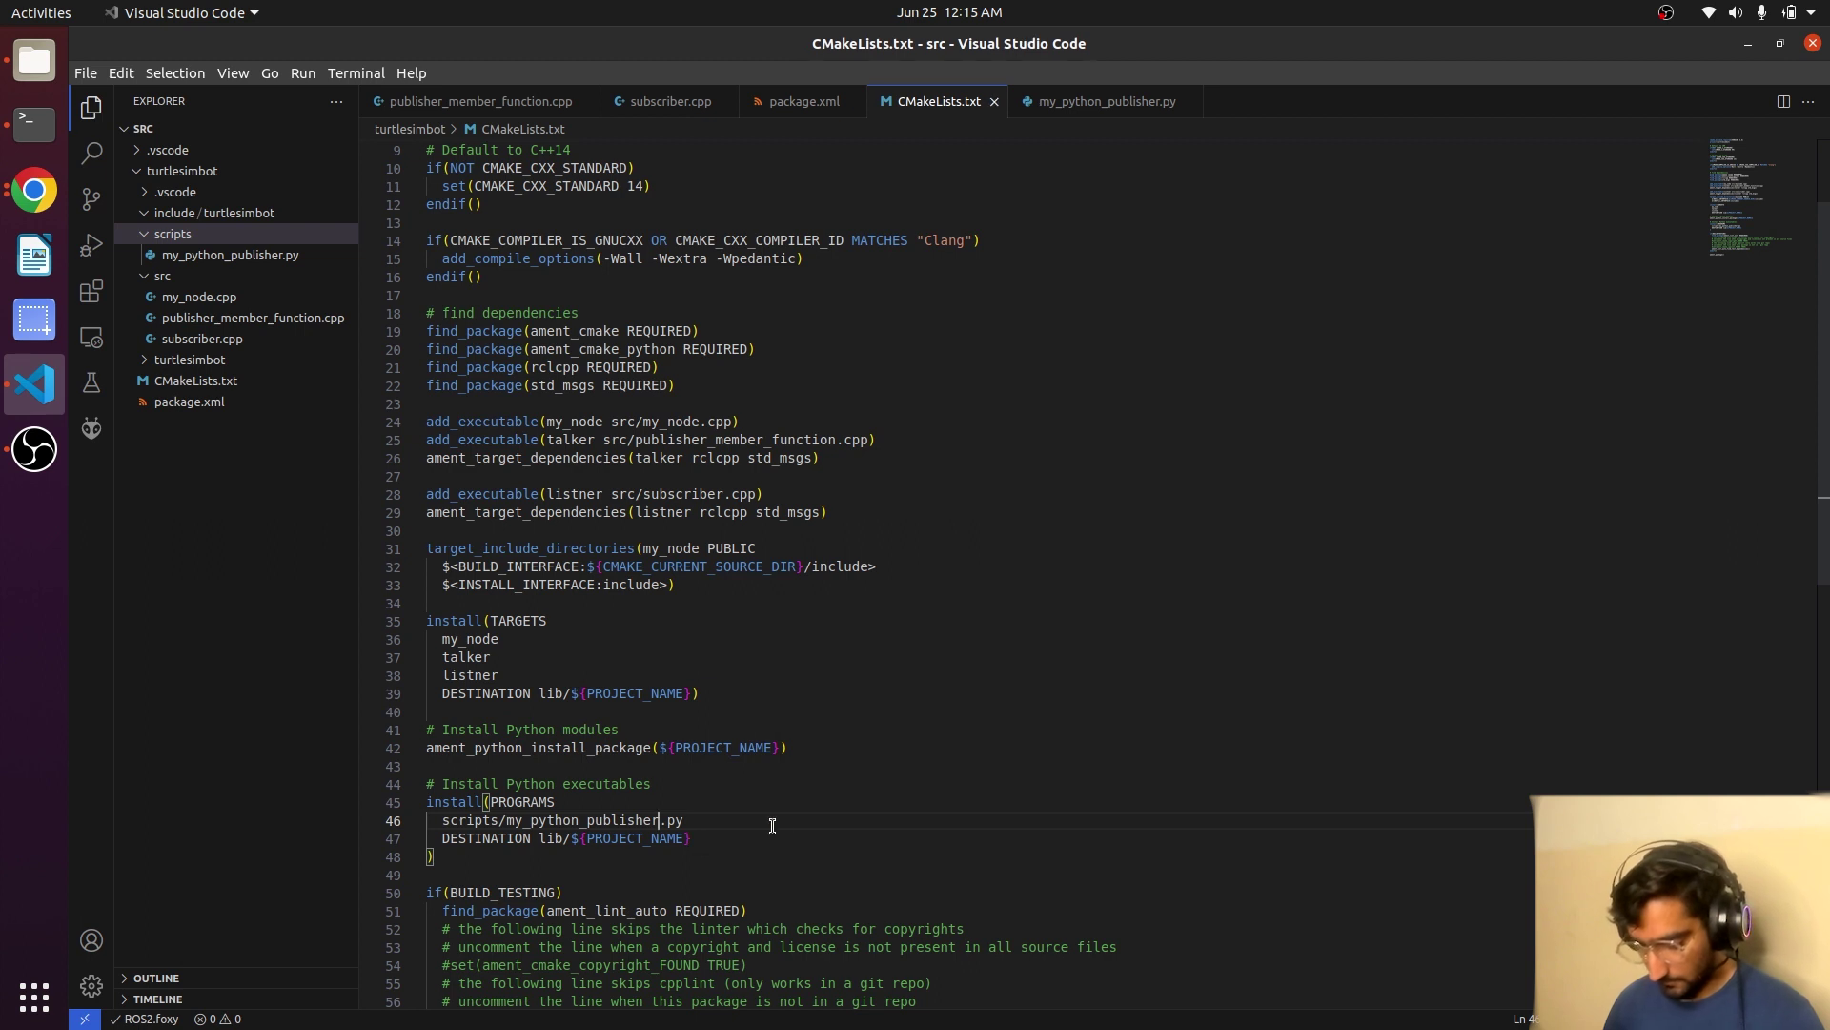
scroll(778, 825, "down", 1)
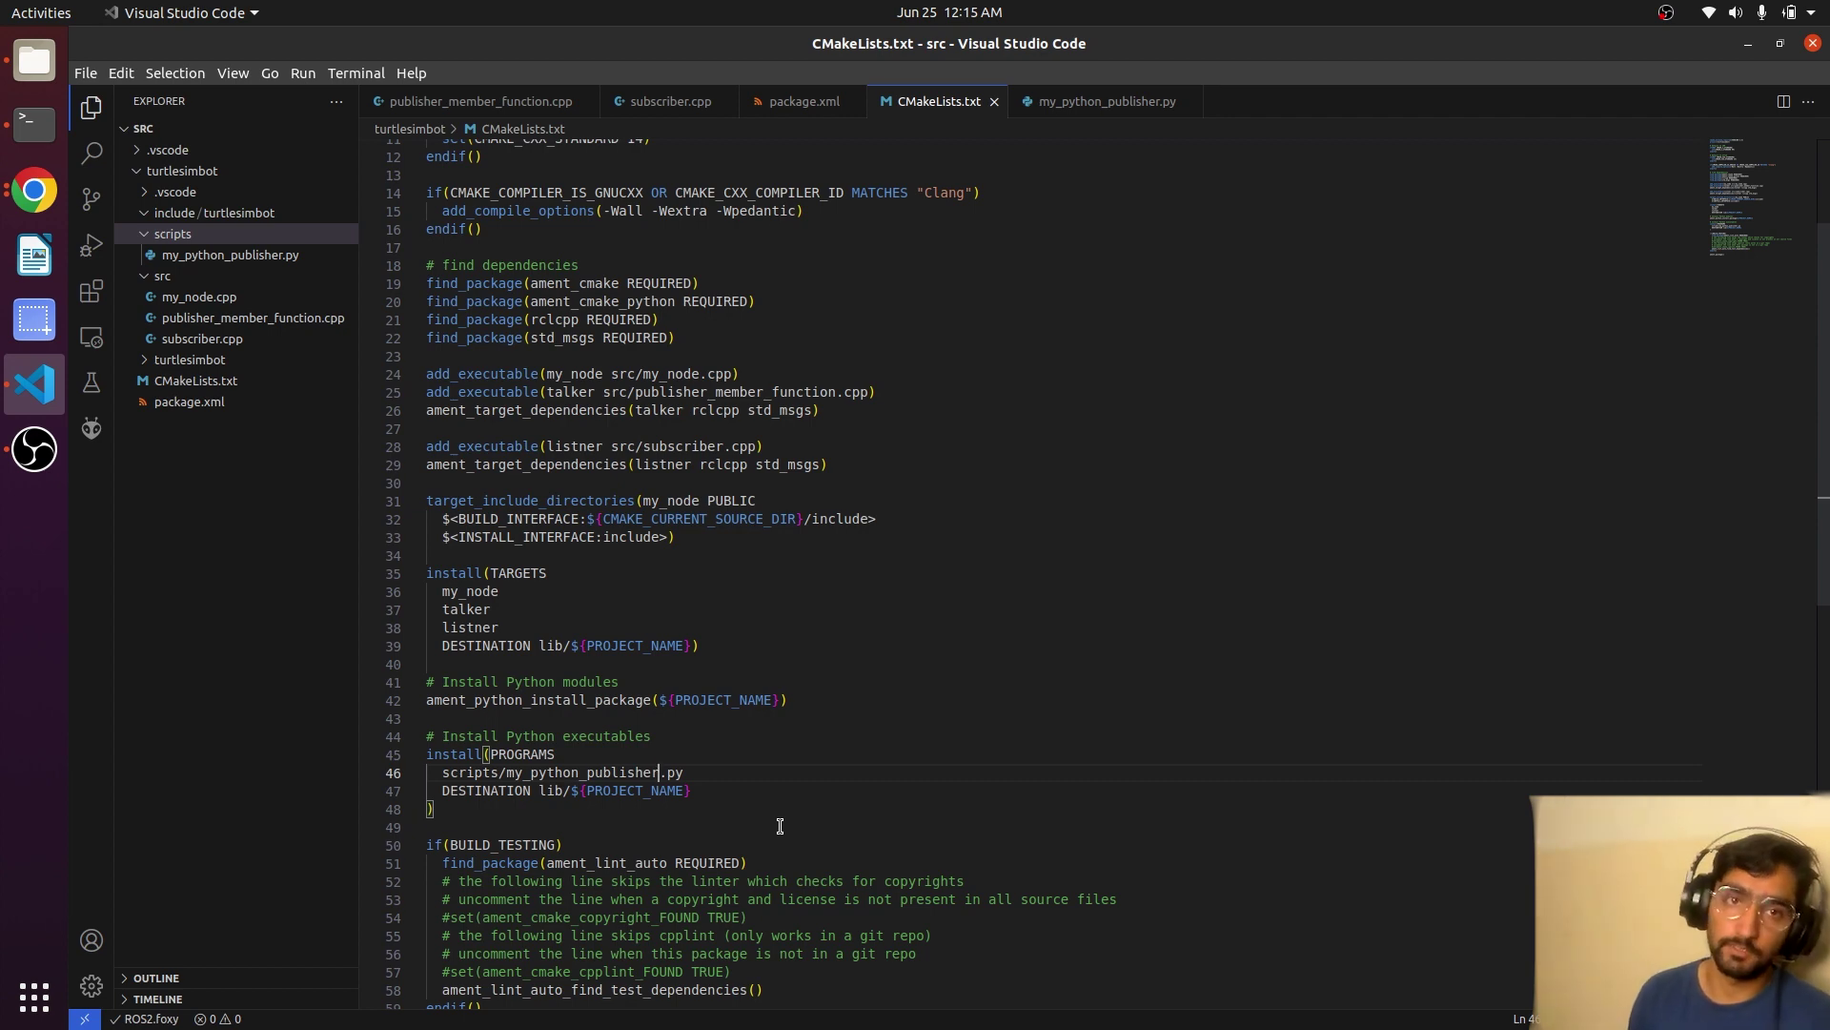
scroll(779, 825, "down", 4)
Build the workspace with colcon build --symlink-install and source install/local_setup.bash.
key("alt+Tab")
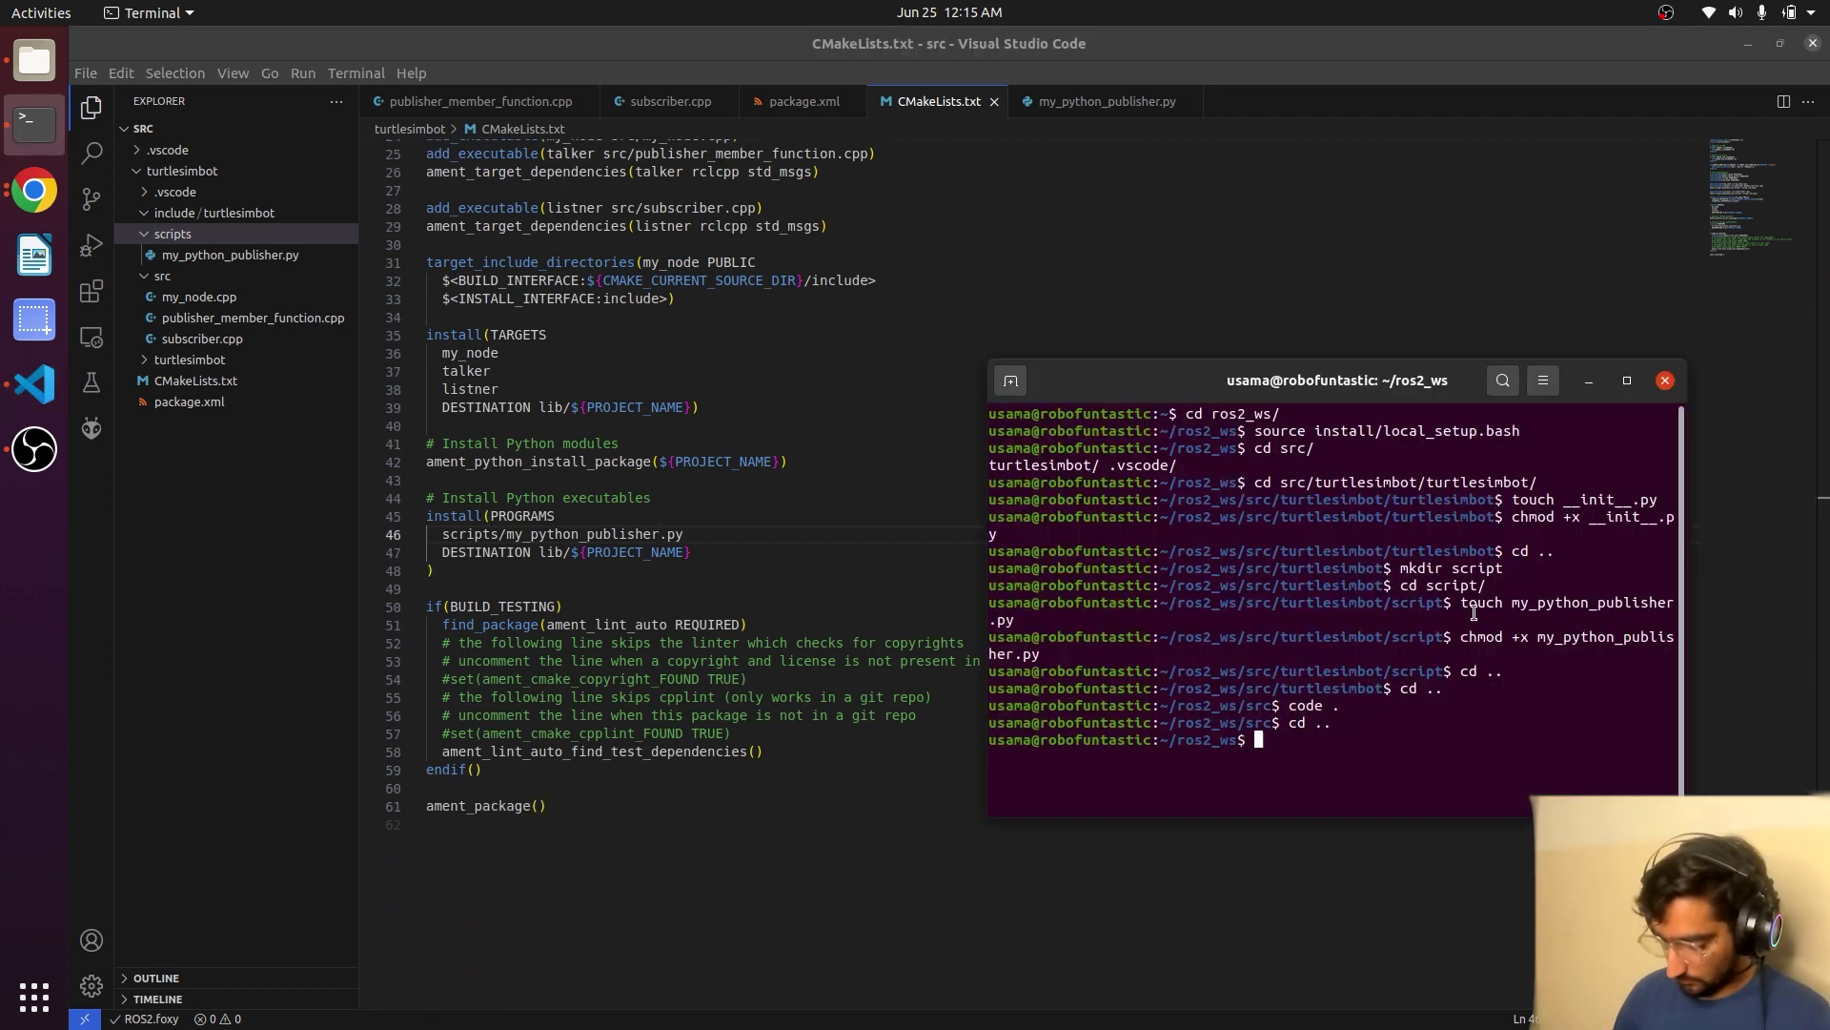
type("colcon build --syml")
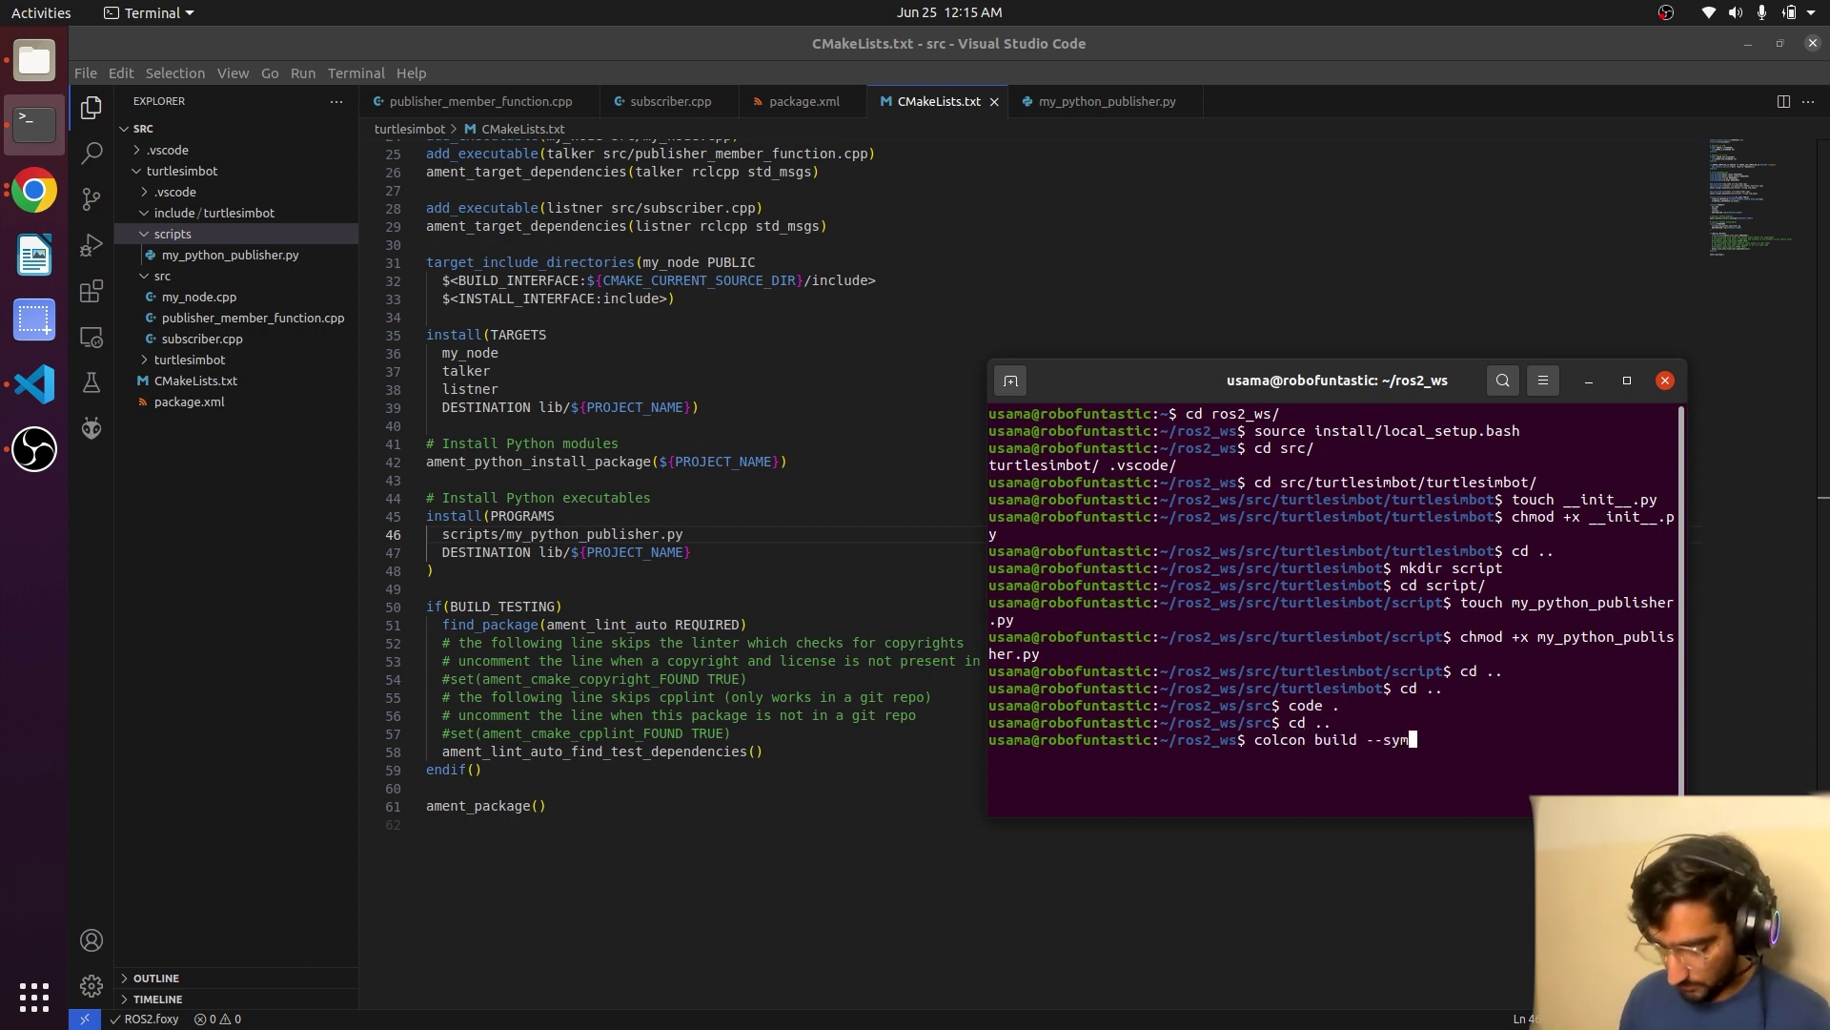
type("ink")
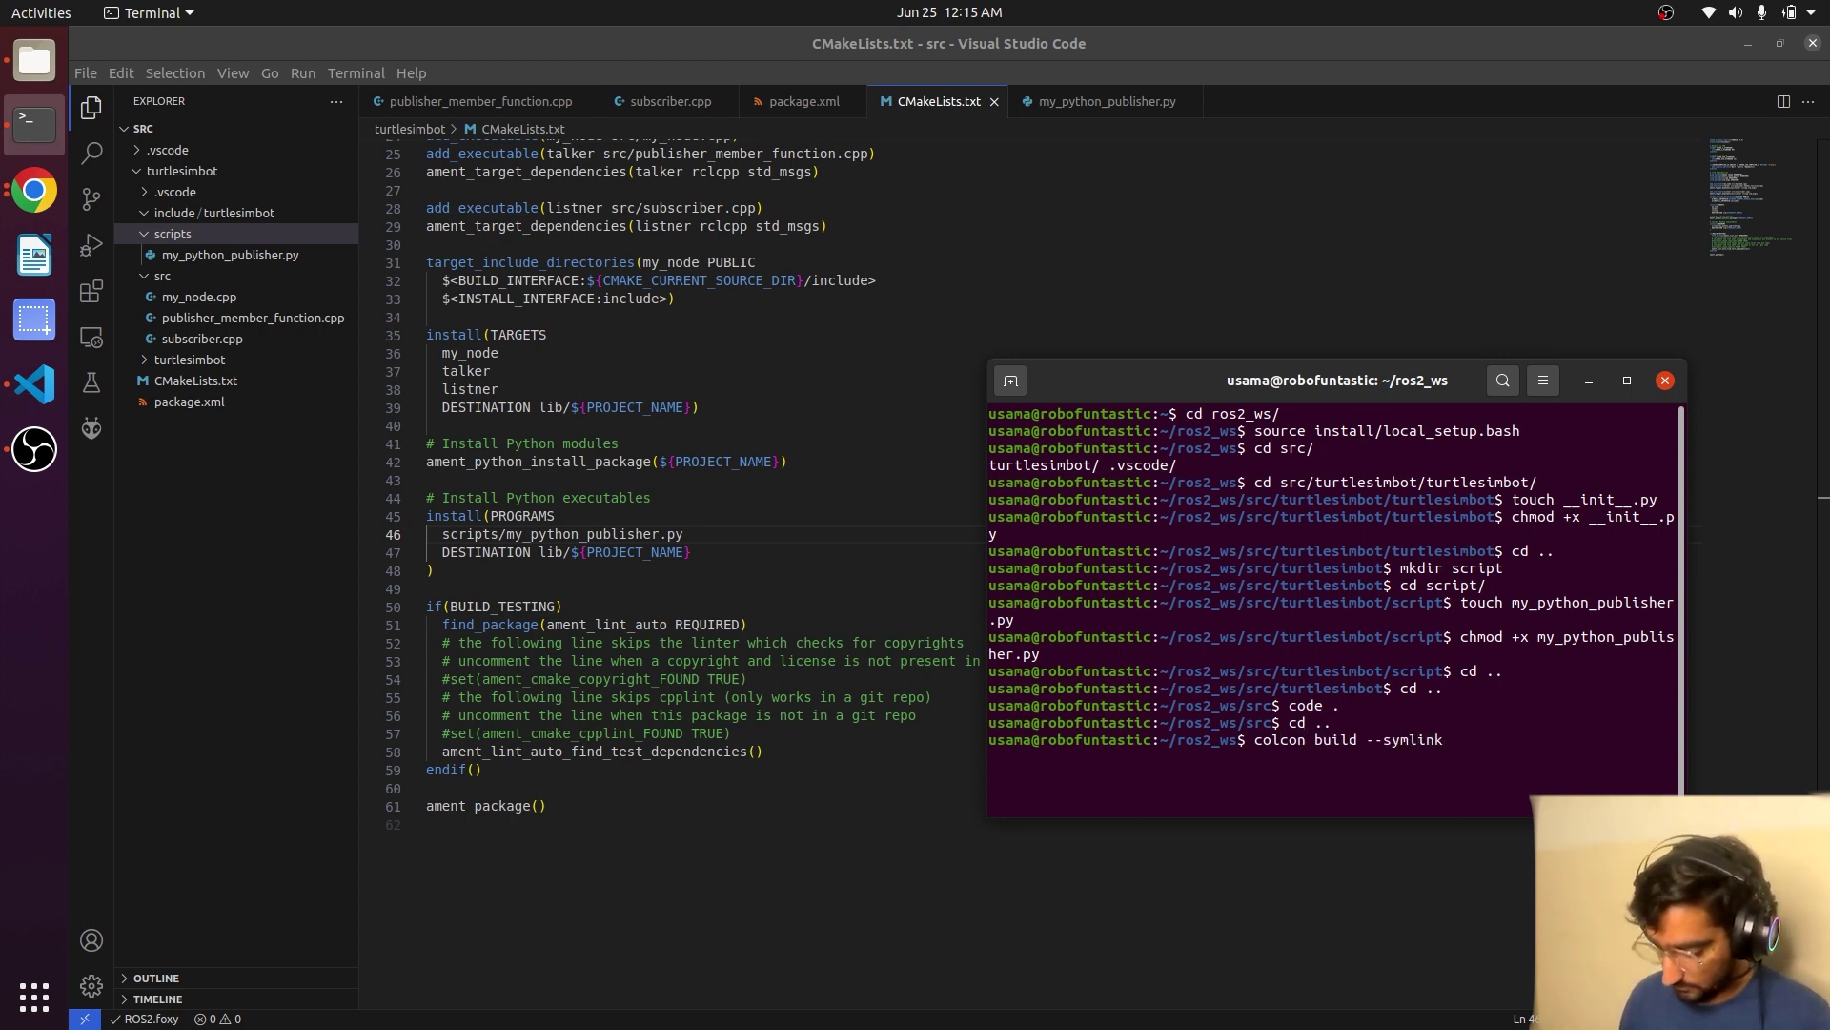
type("-instal")
key("Return")
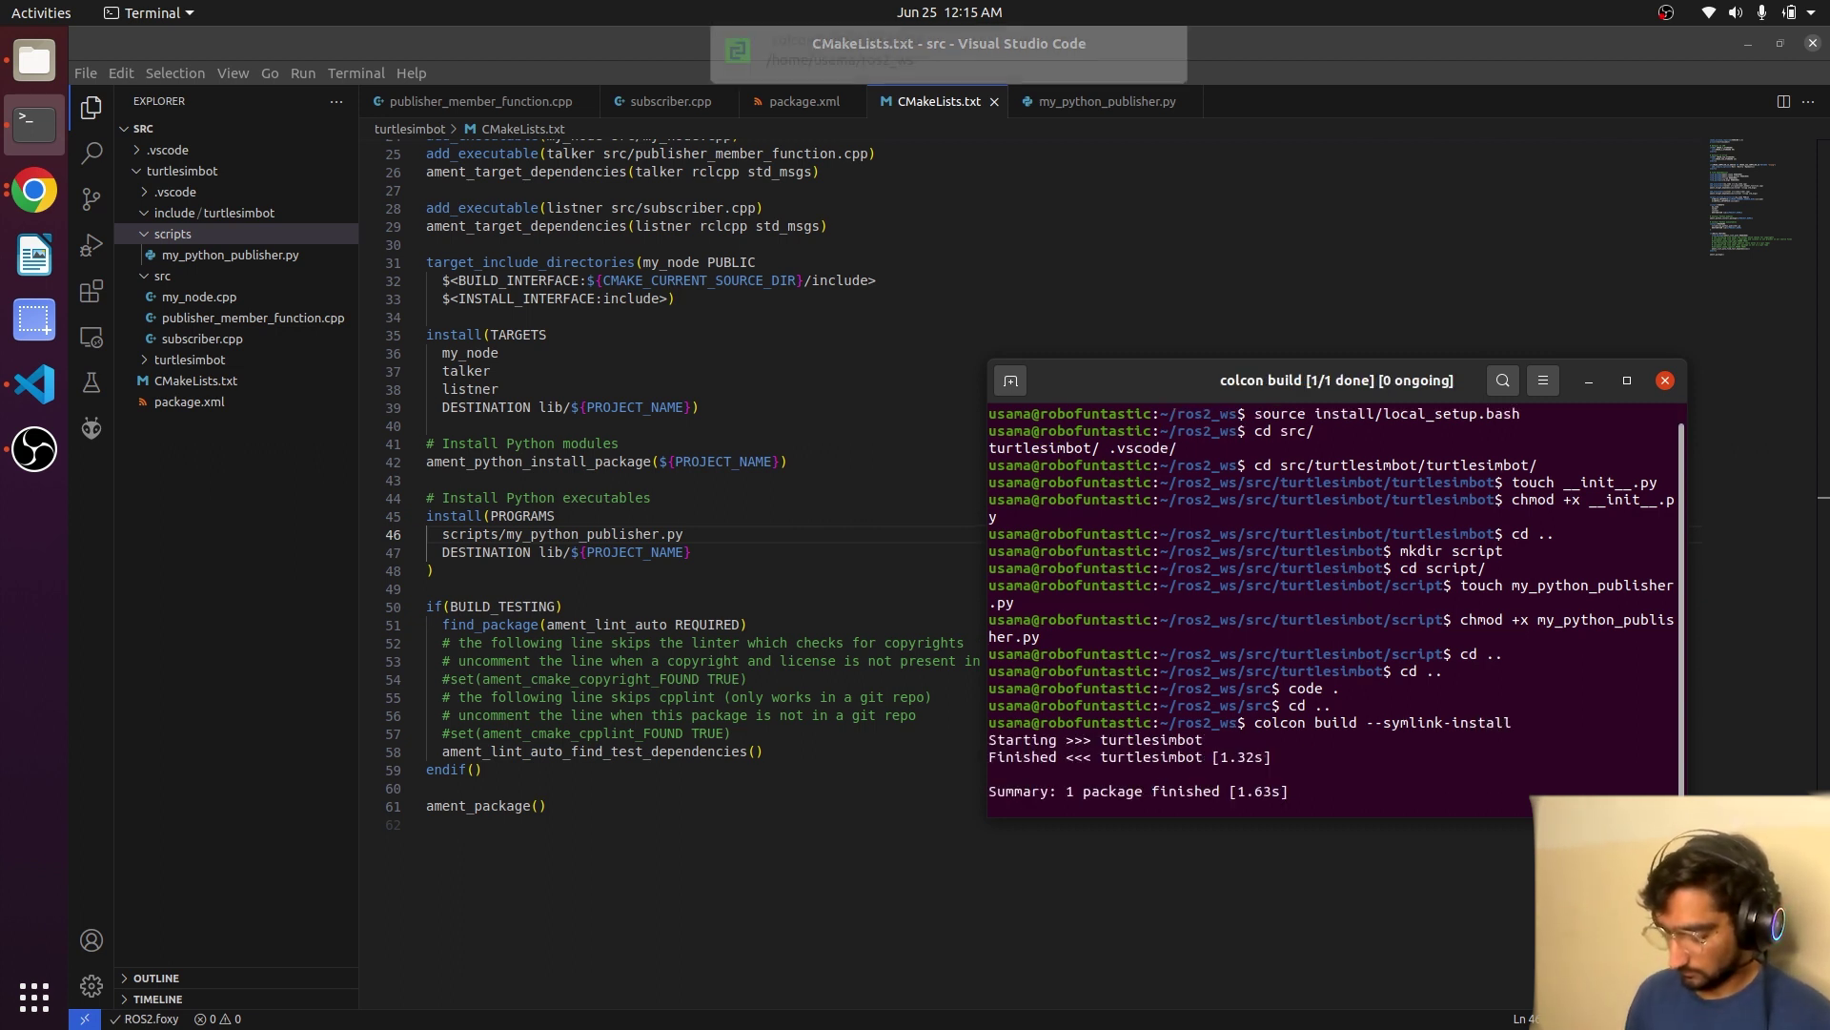
type("source instal")
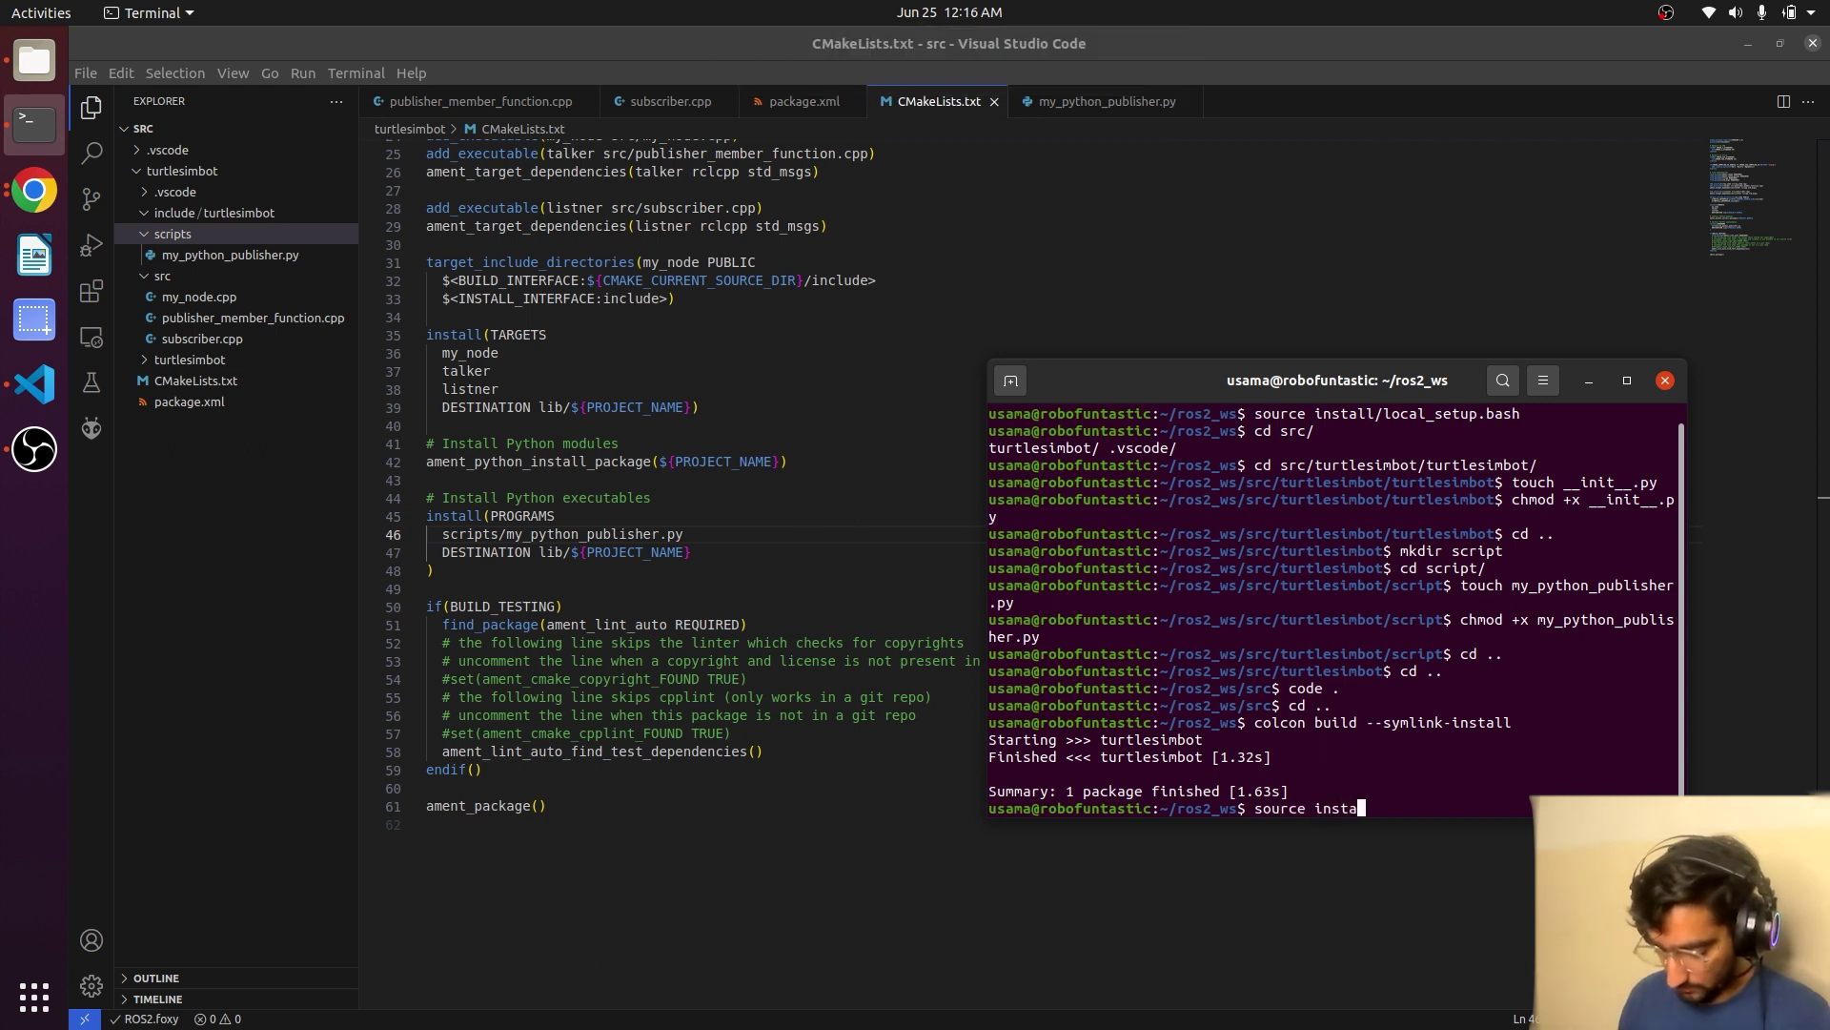
type("l/local")
key("Tab")
type("bash")
key("Return")
type("ros2 ru")
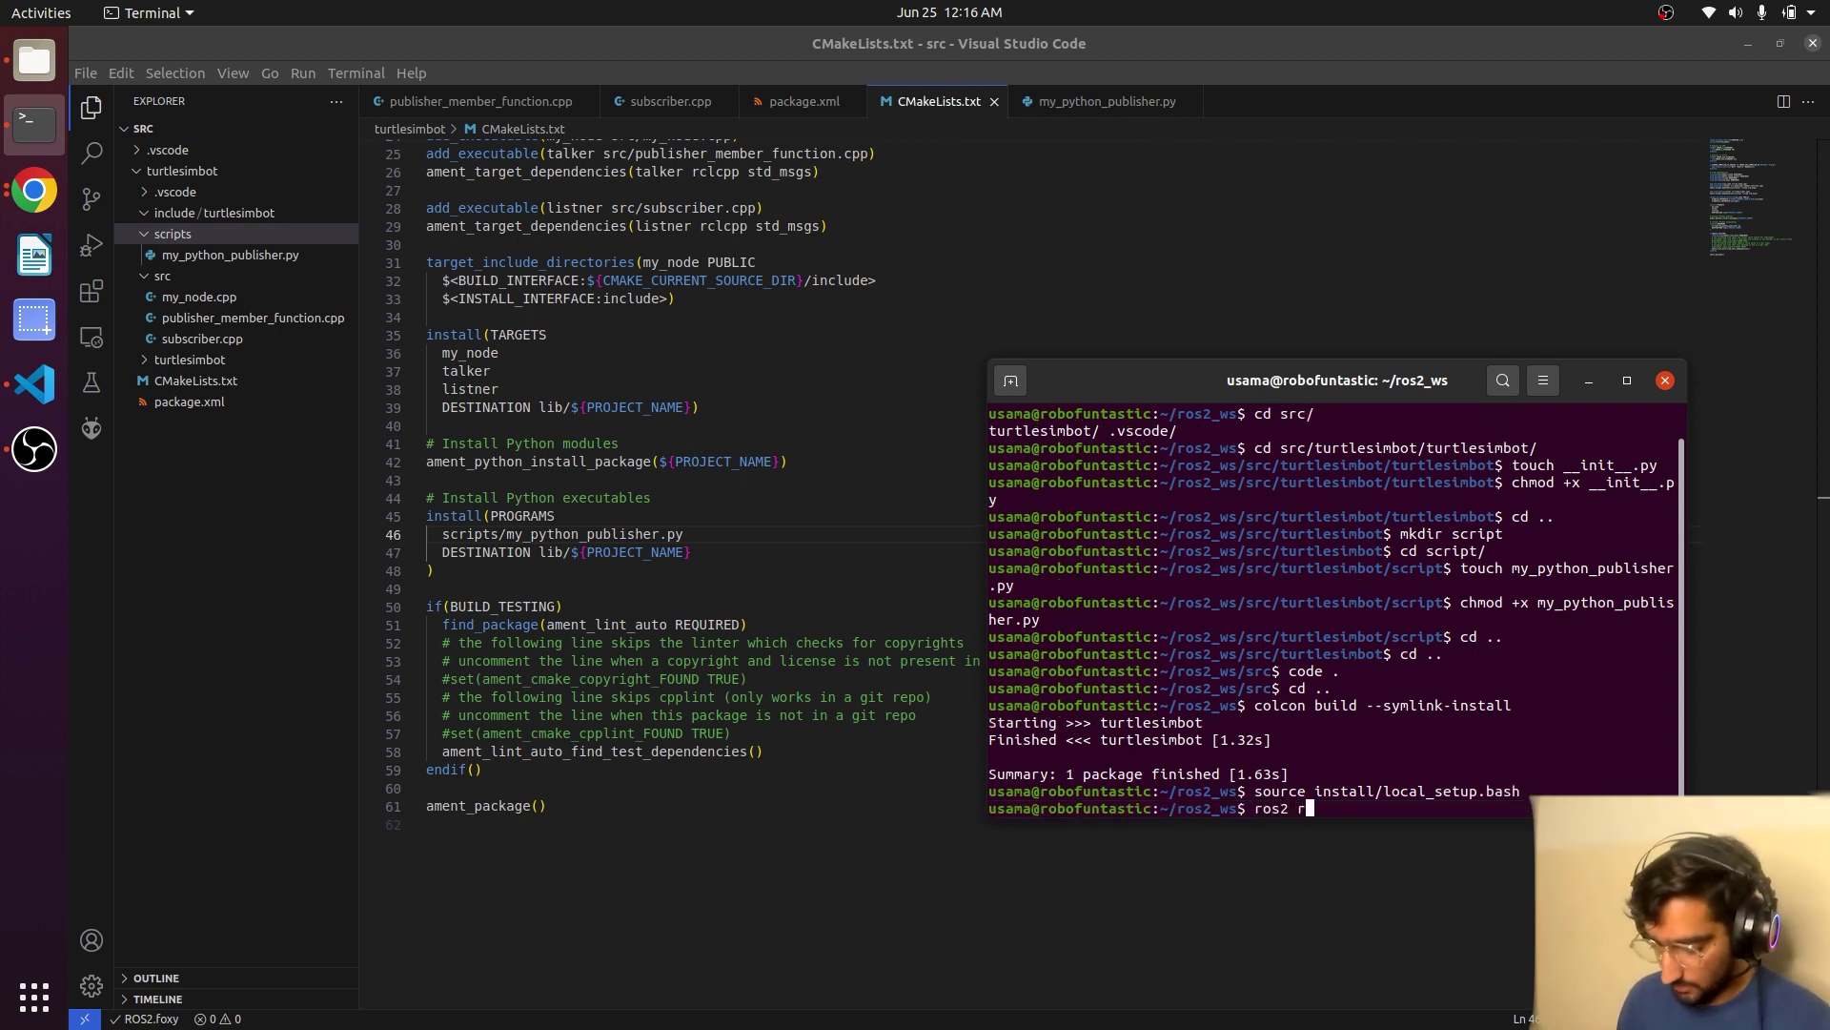
type("n turtlesimbot")
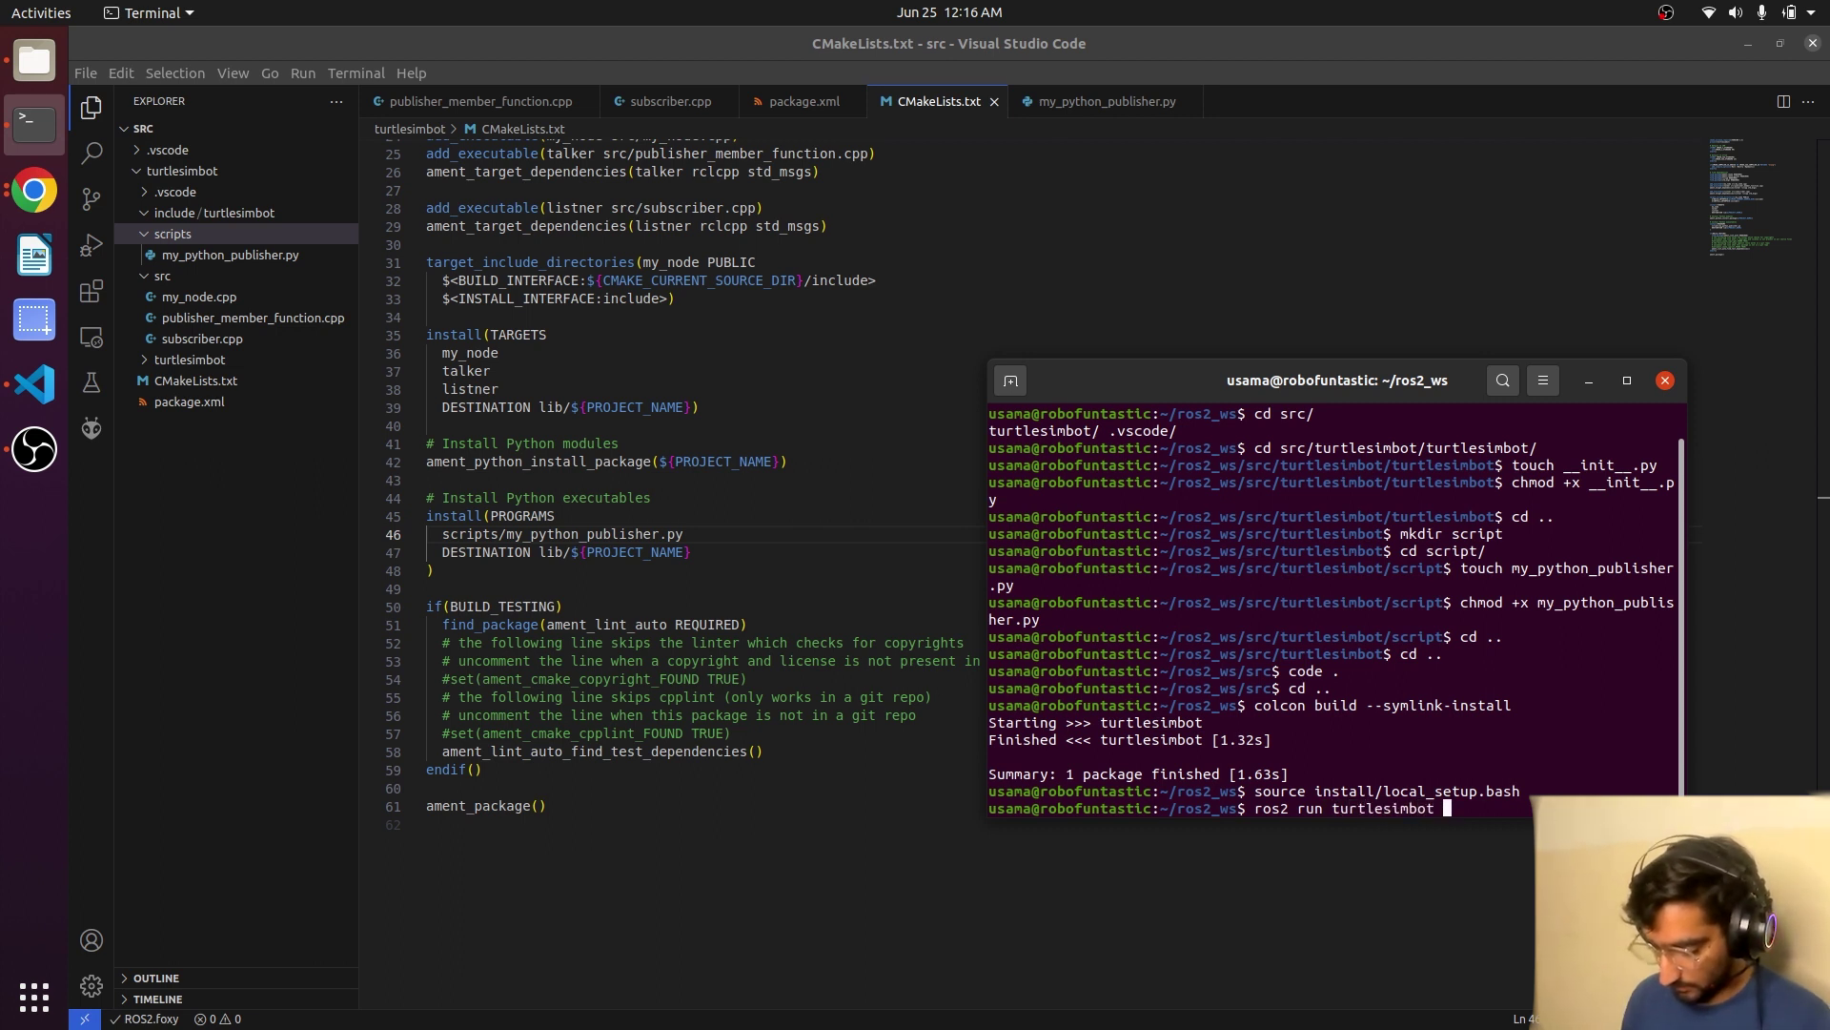
Run ros2 run turtlesimbot my_python_publisher.py.
key("Tab")
key("Tab")
double_click(1348, 773)
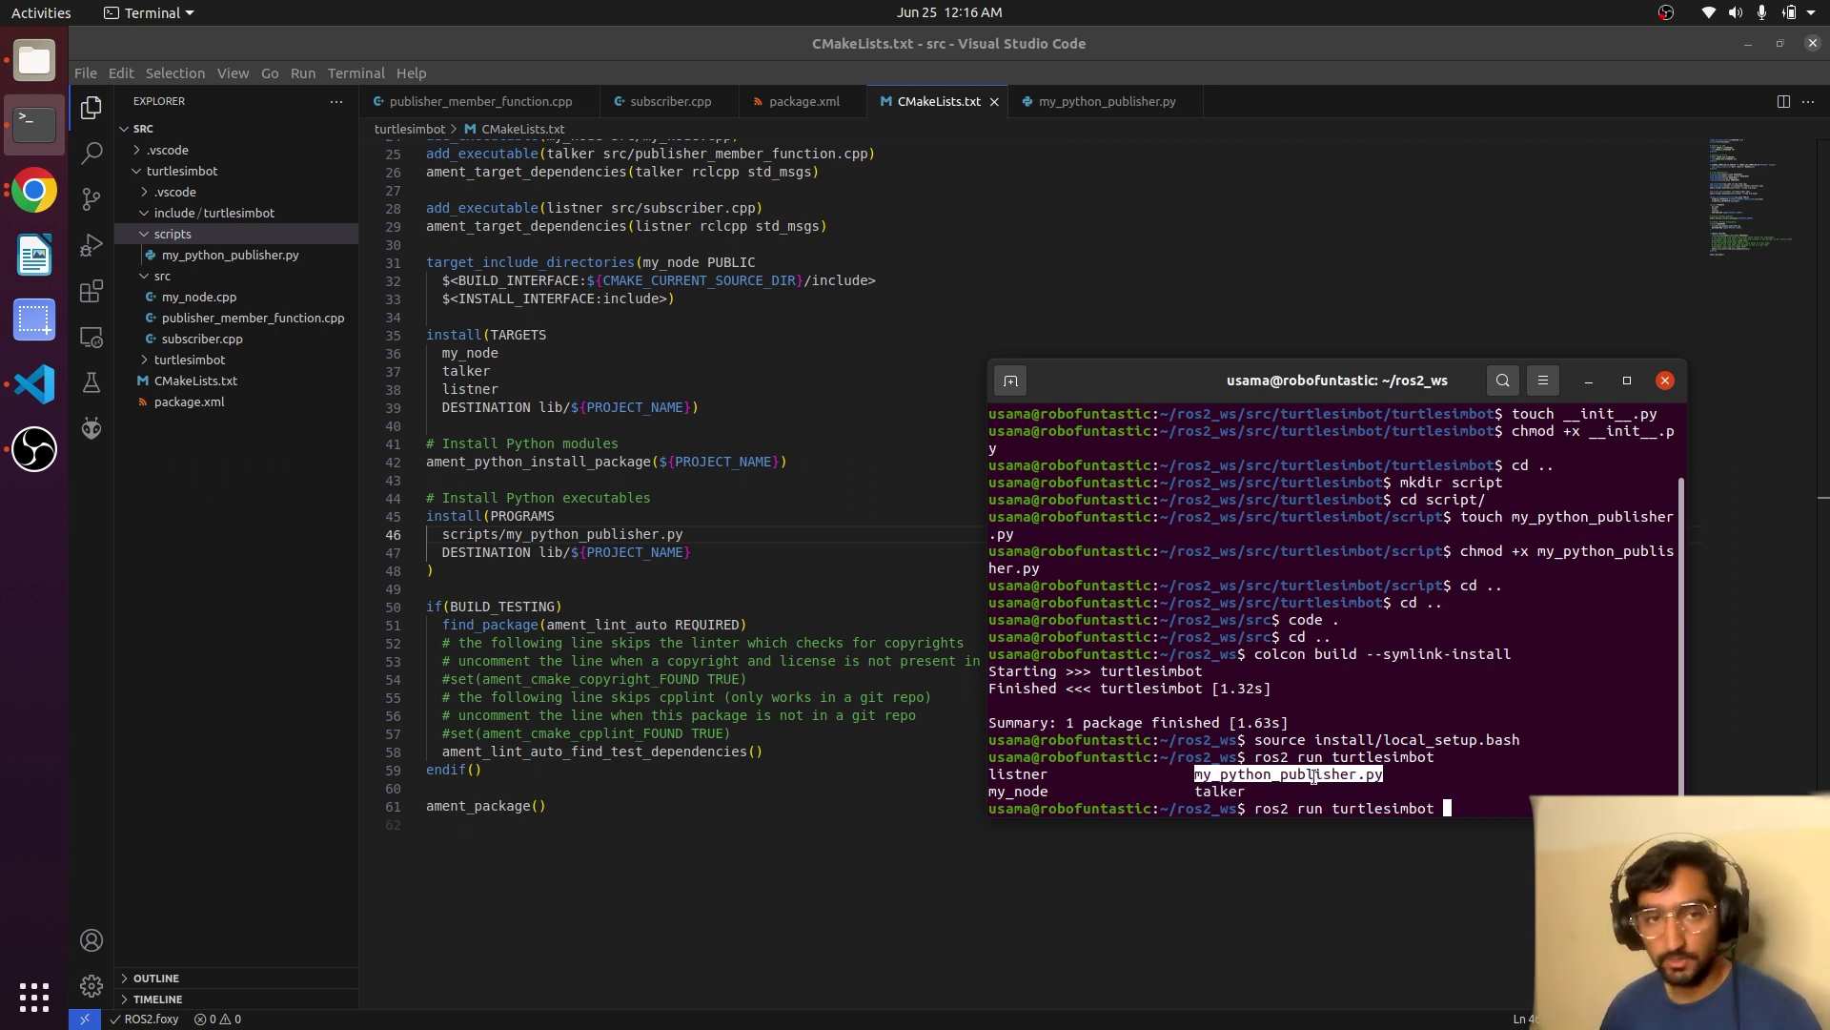
left_click(1312, 774)
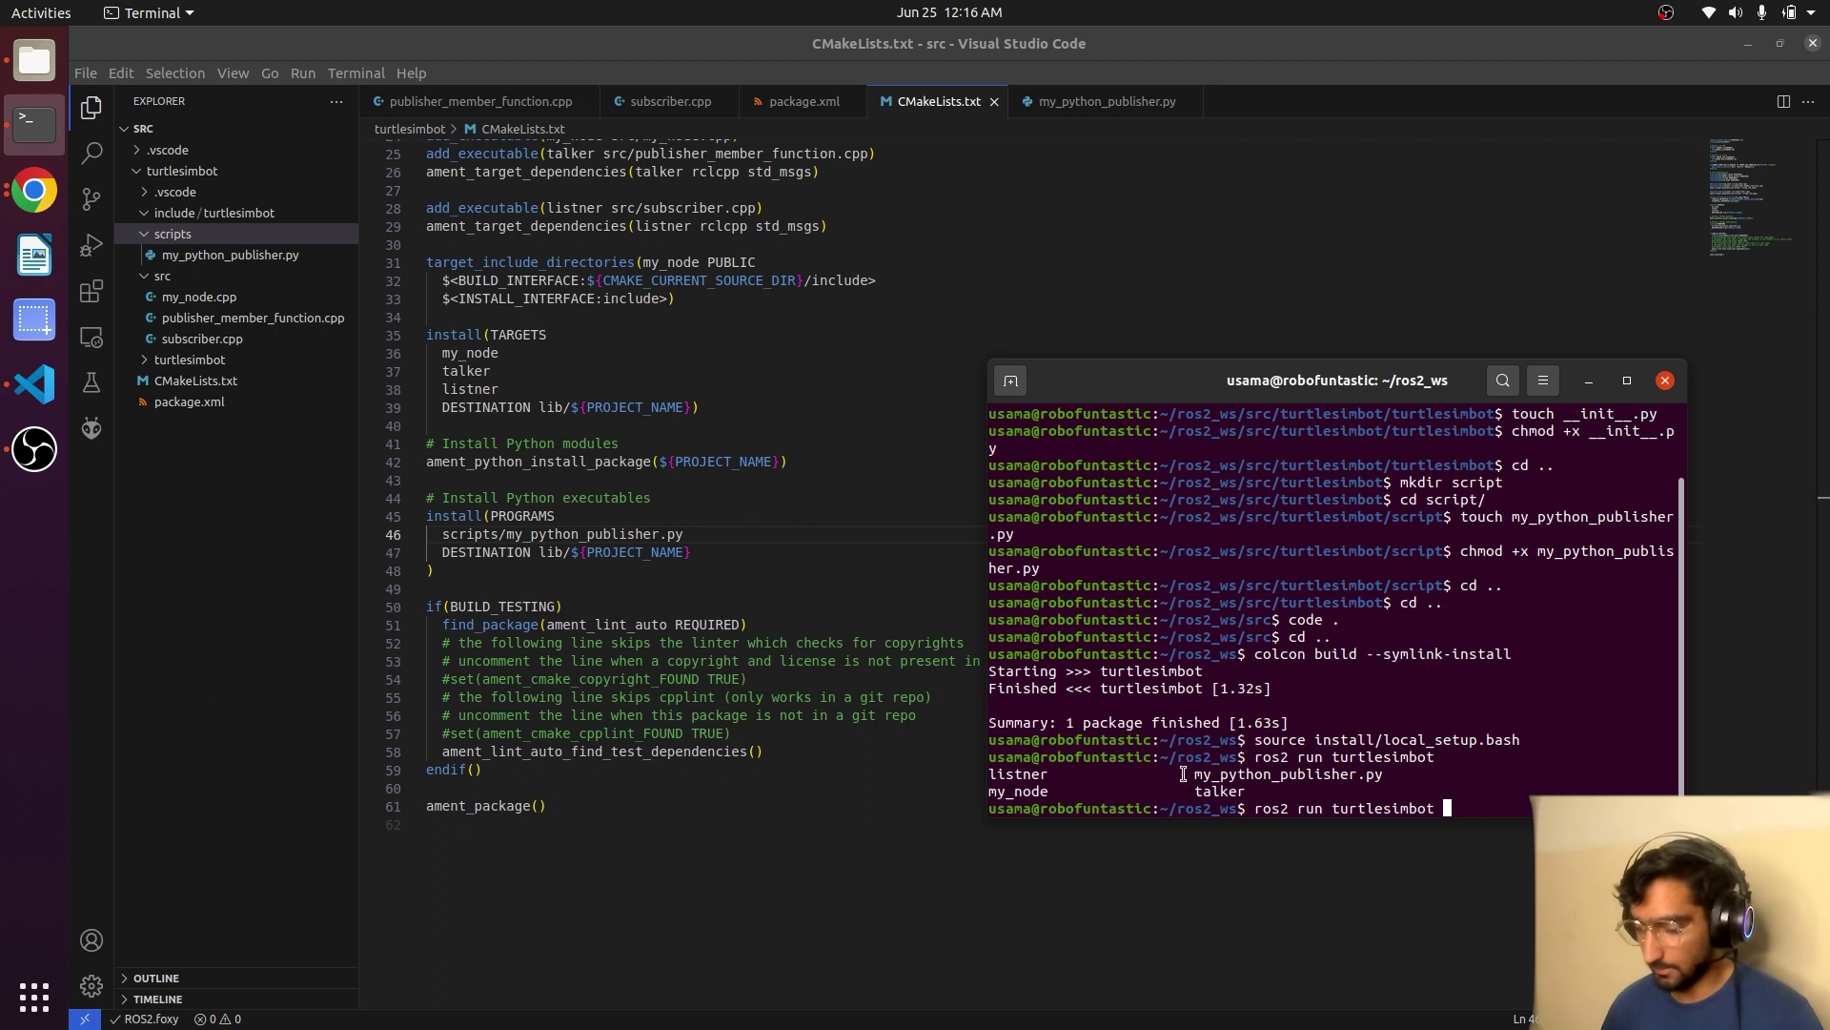
type("my_")
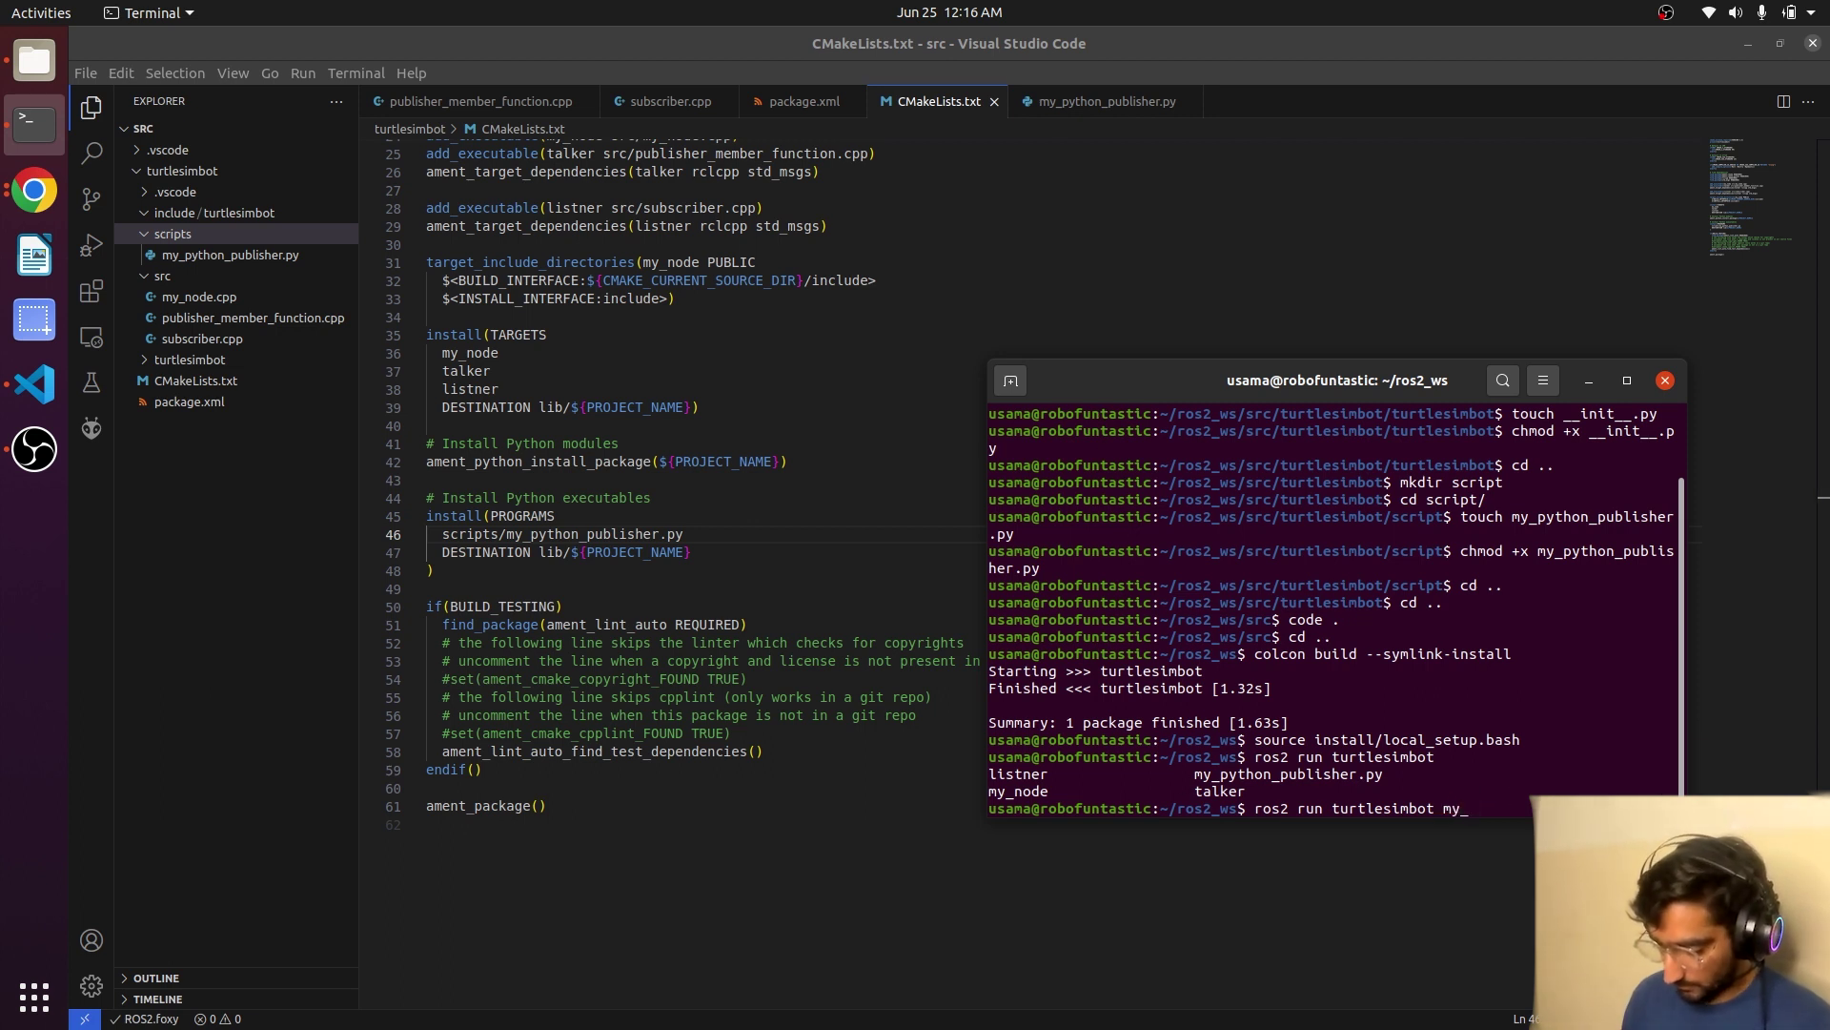
type("python_p")
key("Tab")
key("Return")
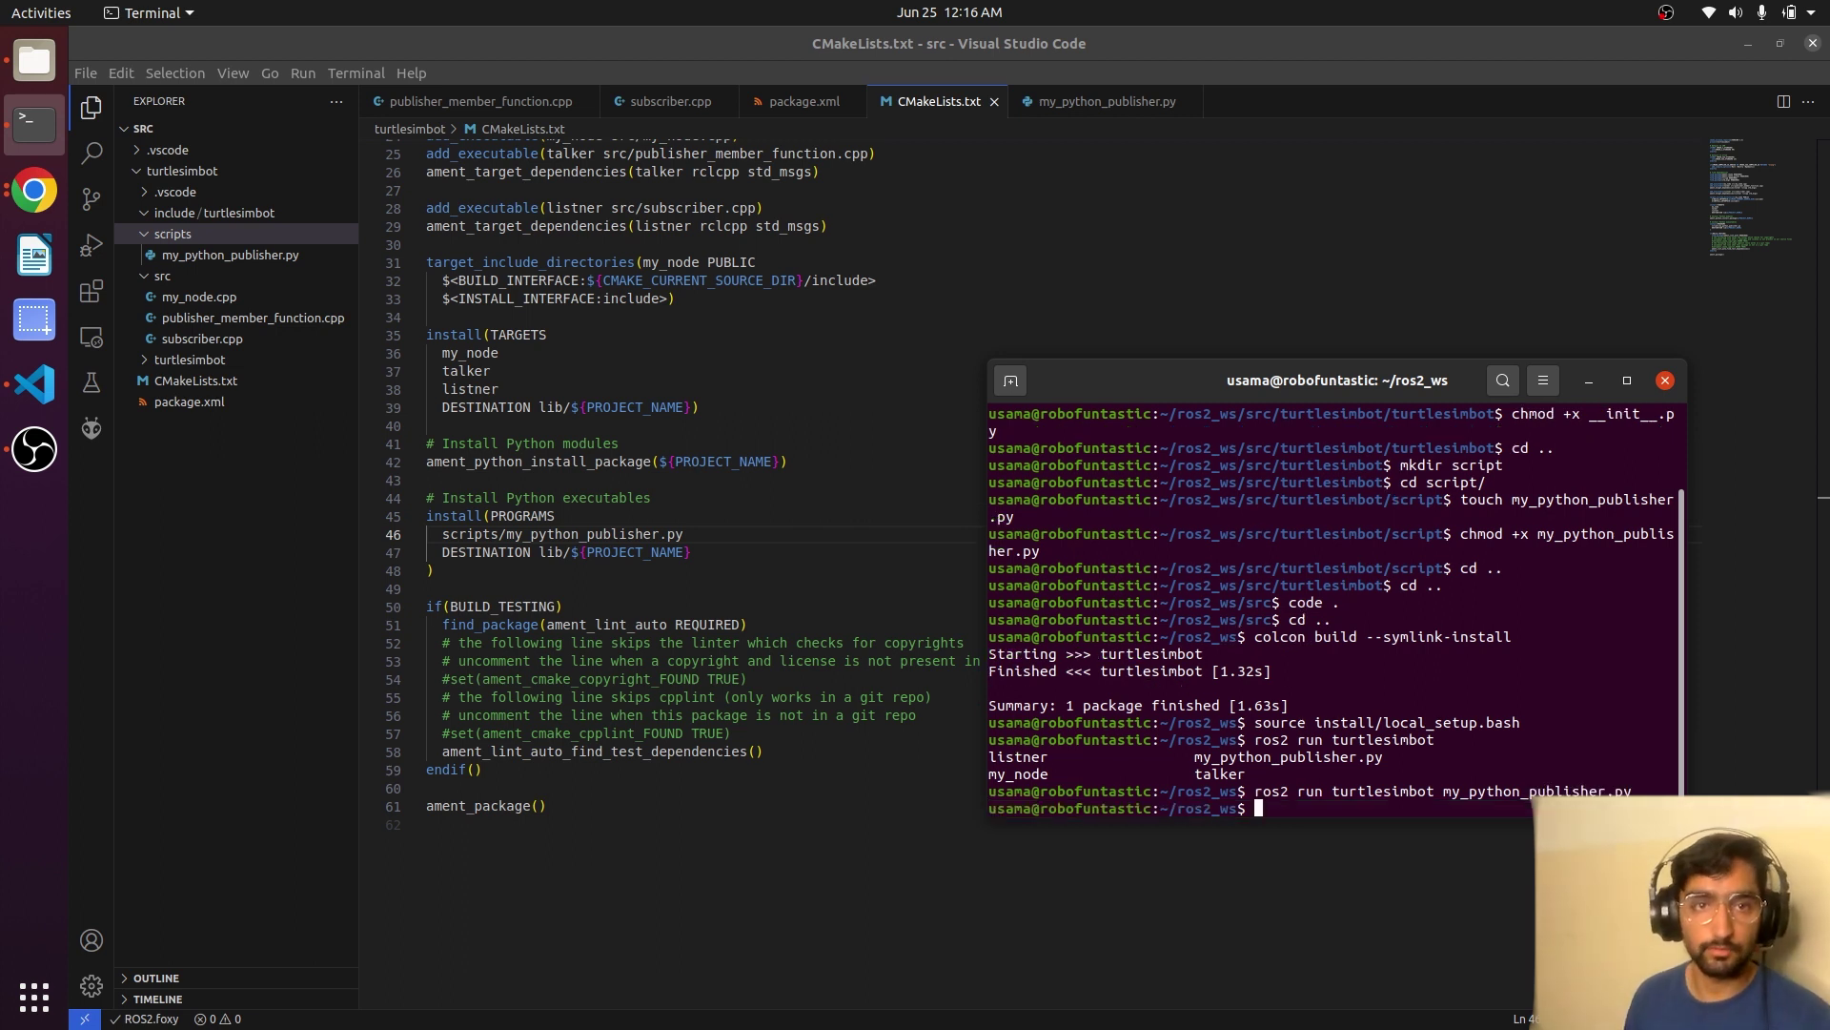
Paste the docs' MinimalPublisher example below the shebang in my_python_publisher.py.
left_click(1059, 102)
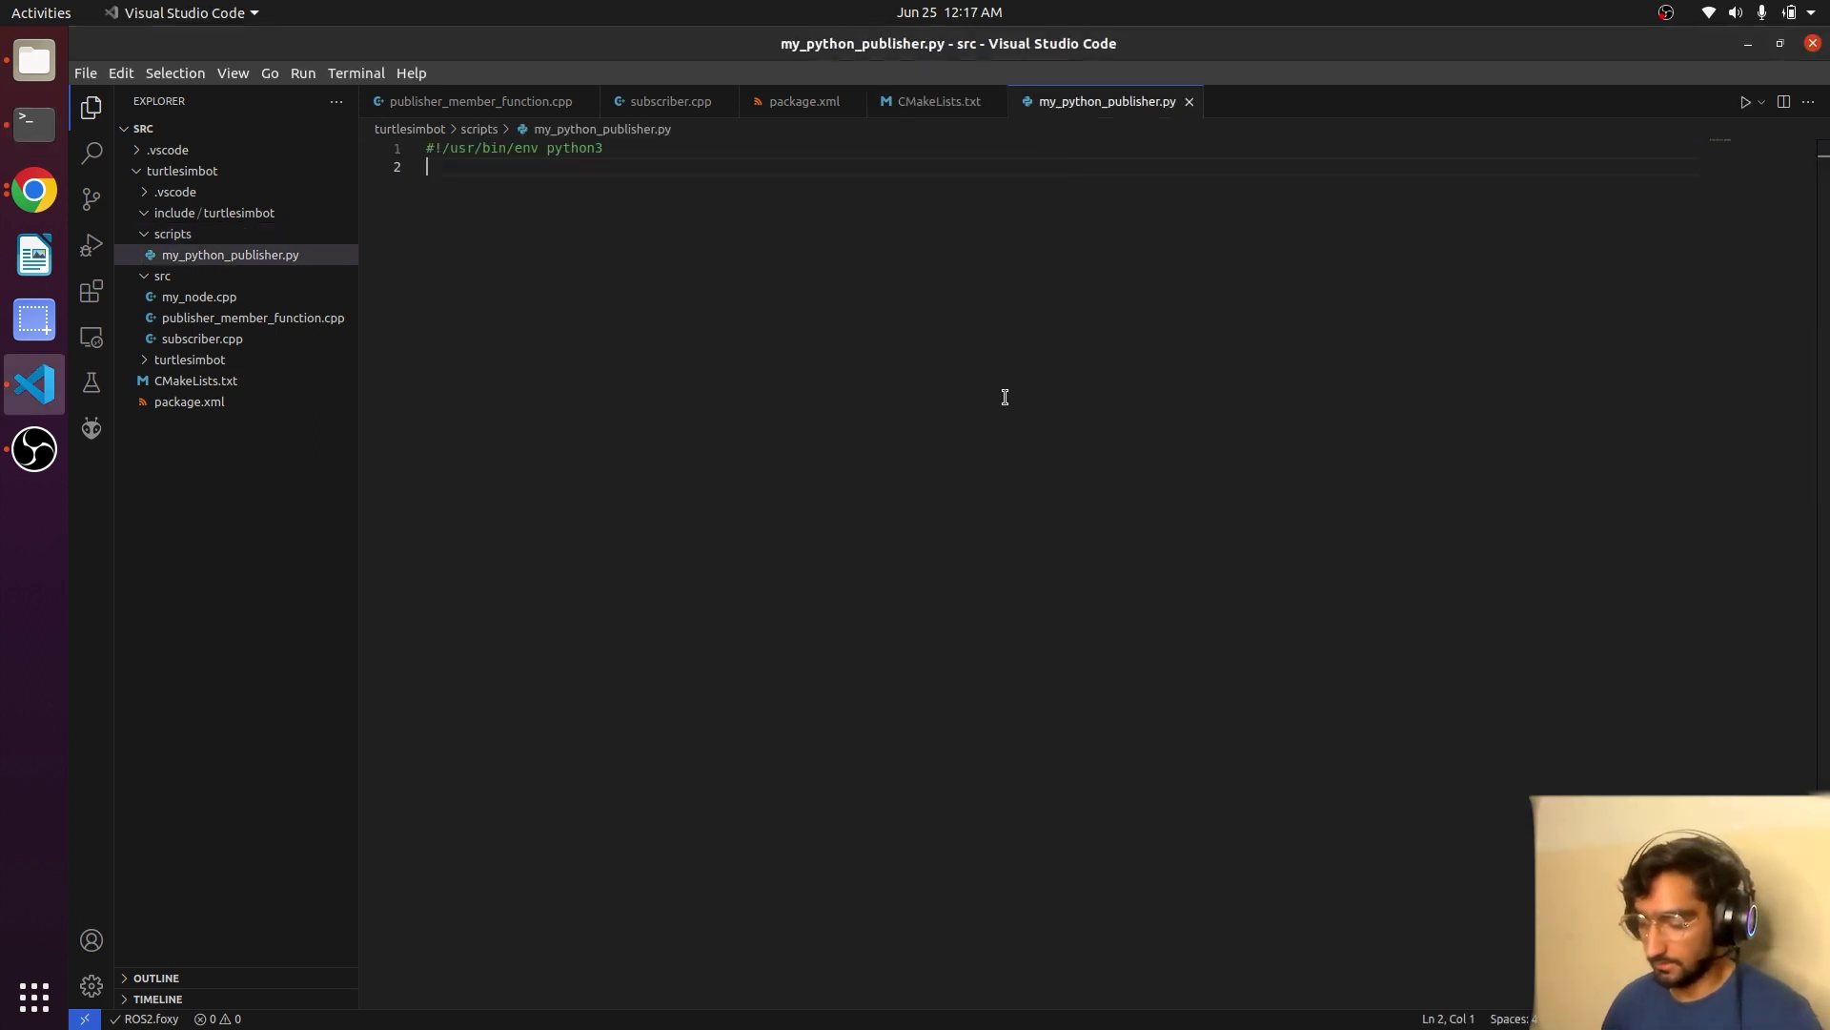
left_click(34, 190)
left_click(185, 40)
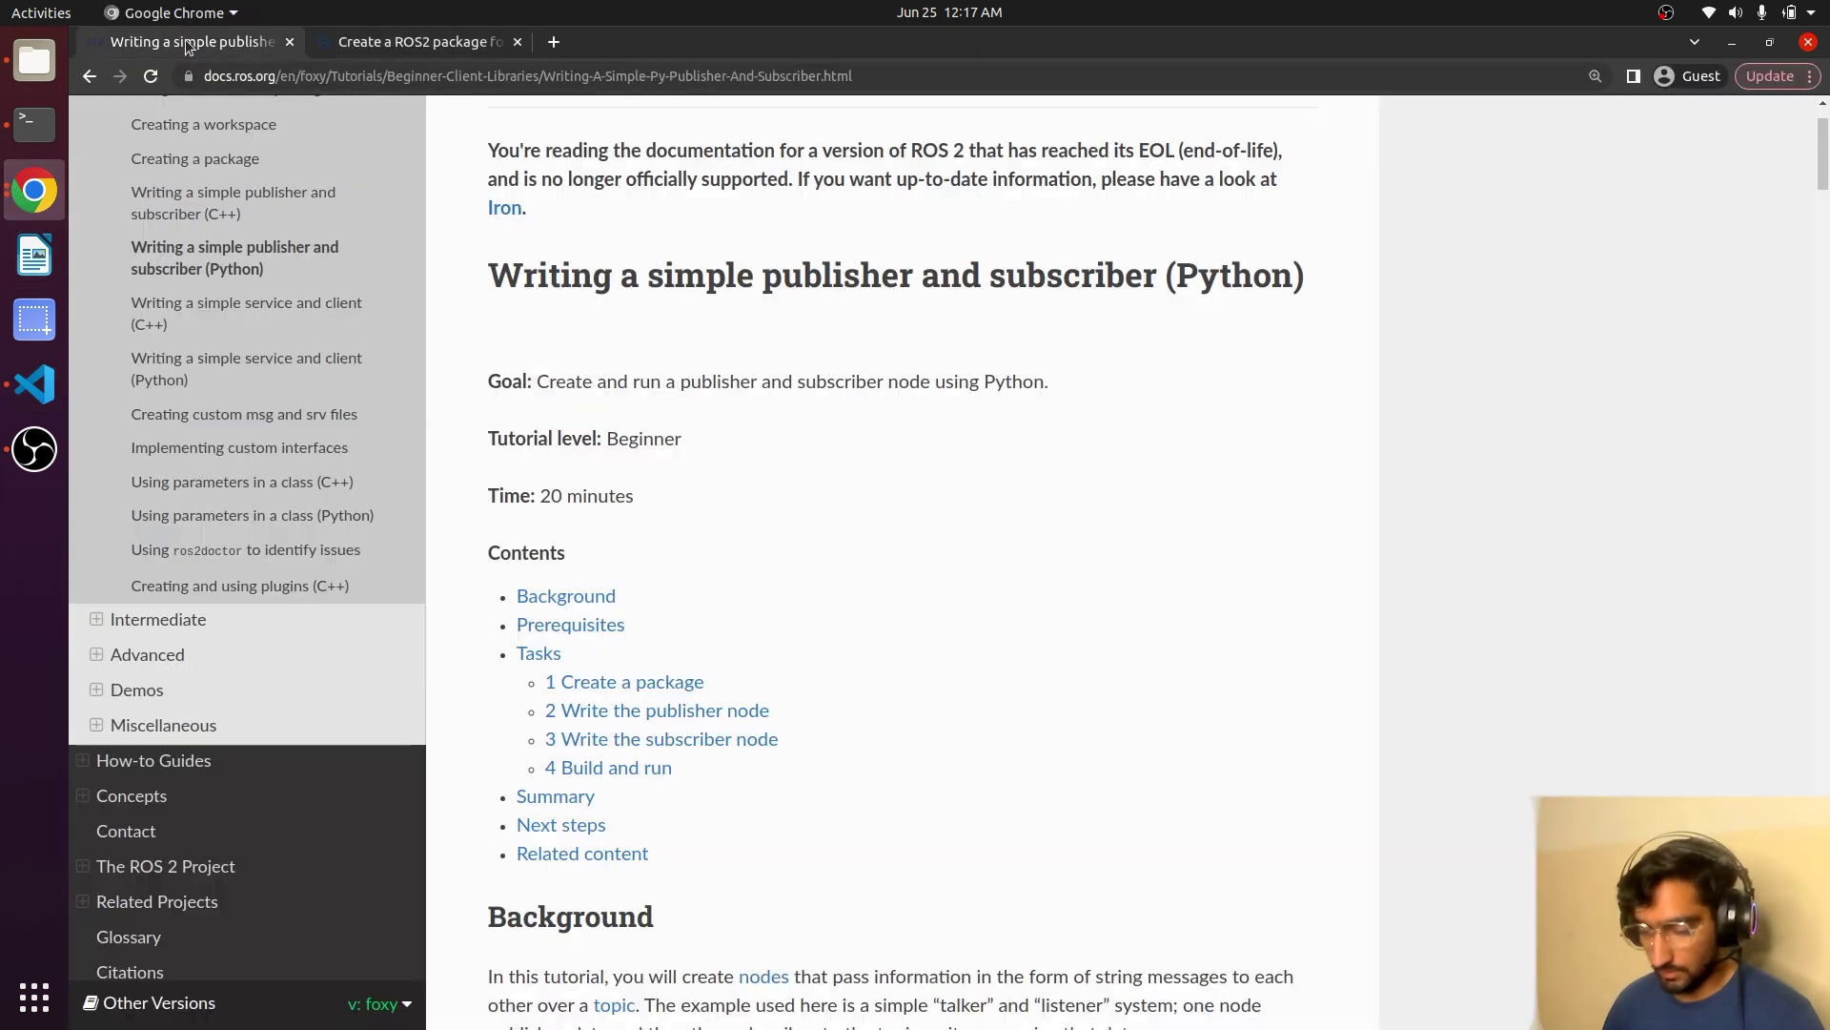
scroll(869, 439, "down", 3)
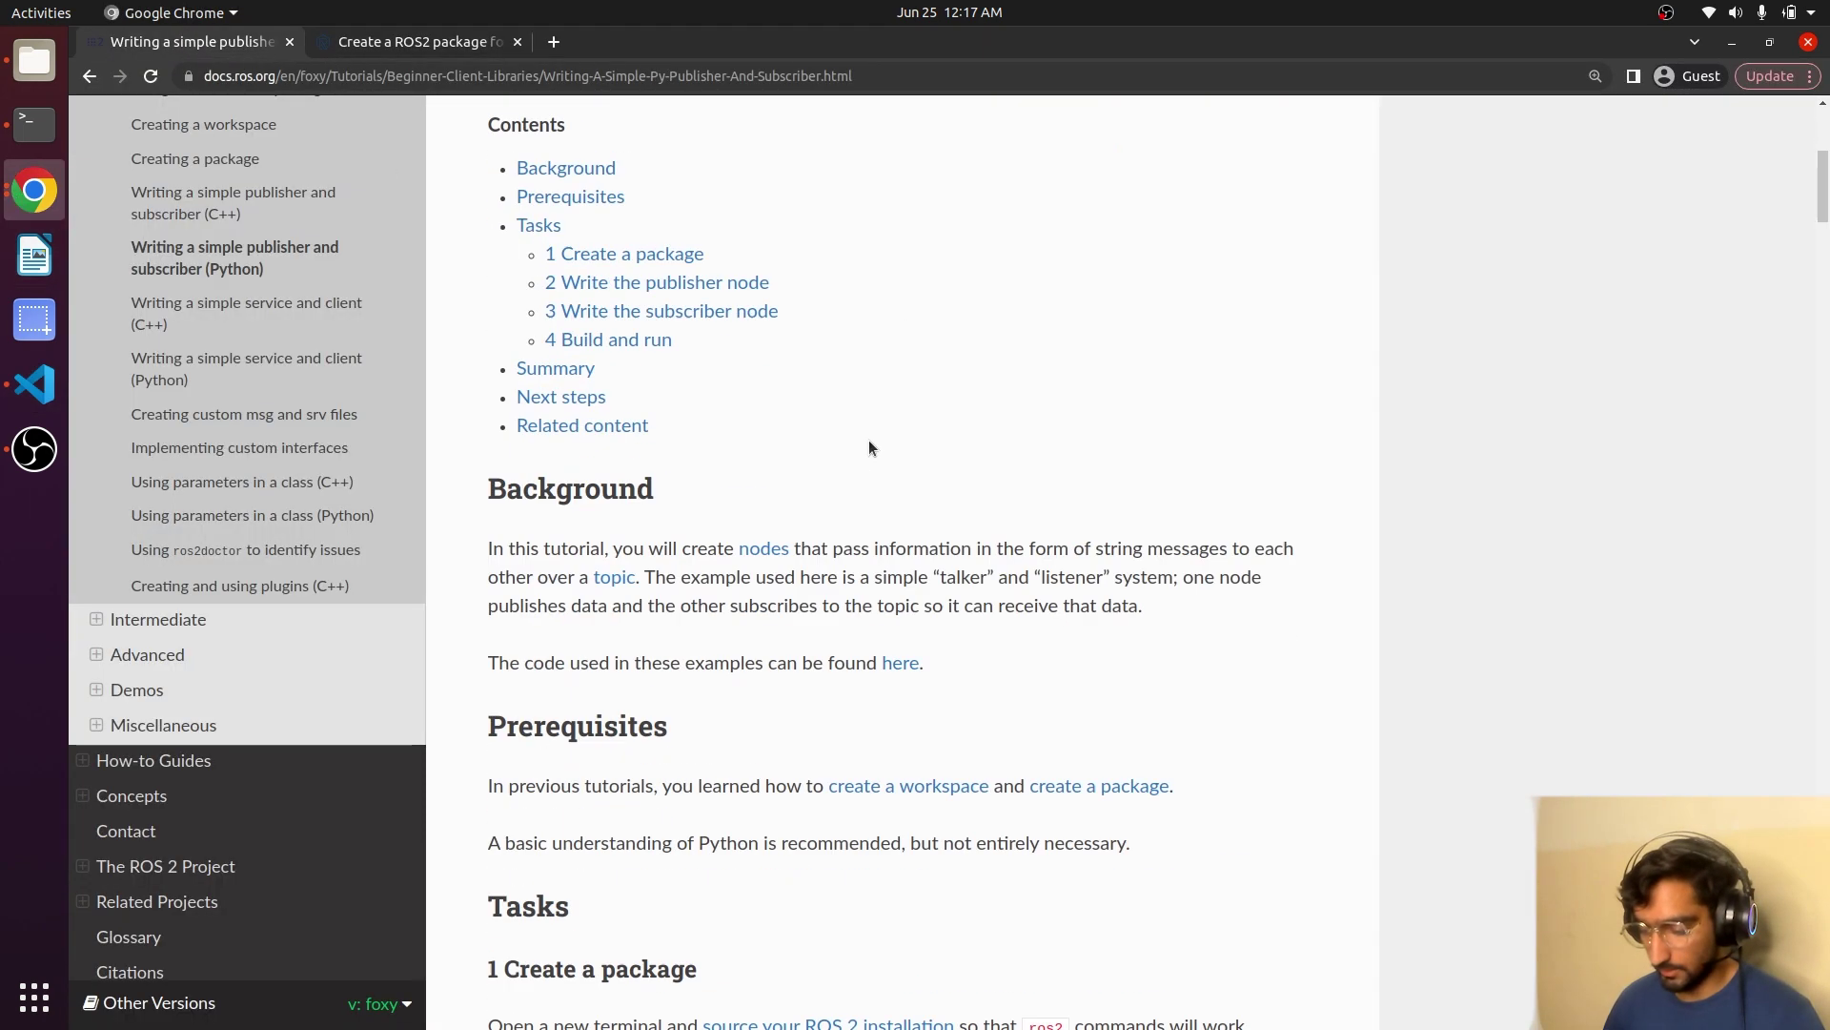
scroll(867, 440, "down", 2)
scroll(868, 439, "down", 3)
scroll(867, 438, "down", 2)
scroll(869, 439, "down", 3)
scroll(971, 517, "down", 2)
scroll(970, 517, "down", 3)
scroll(970, 516, "up", 2)
scroll(971, 525, "up", 2)
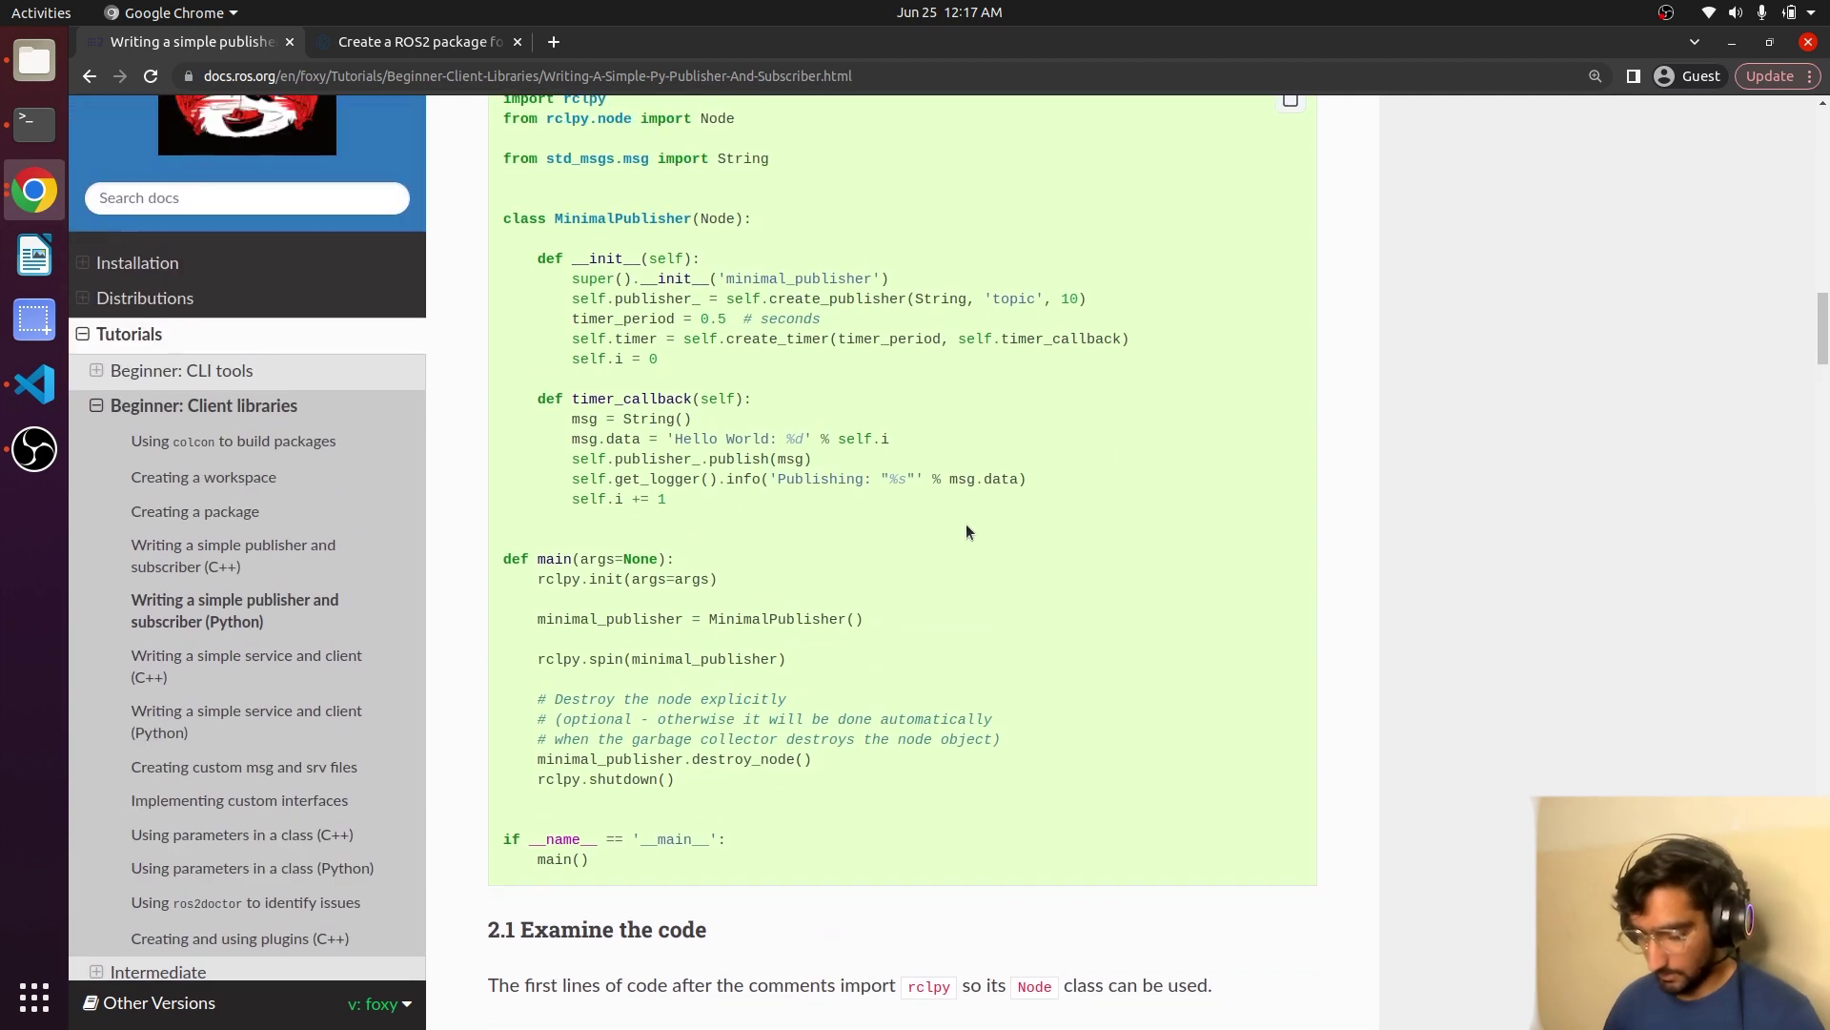
scroll(968, 524, "up", 1)
left_click(29, 394)
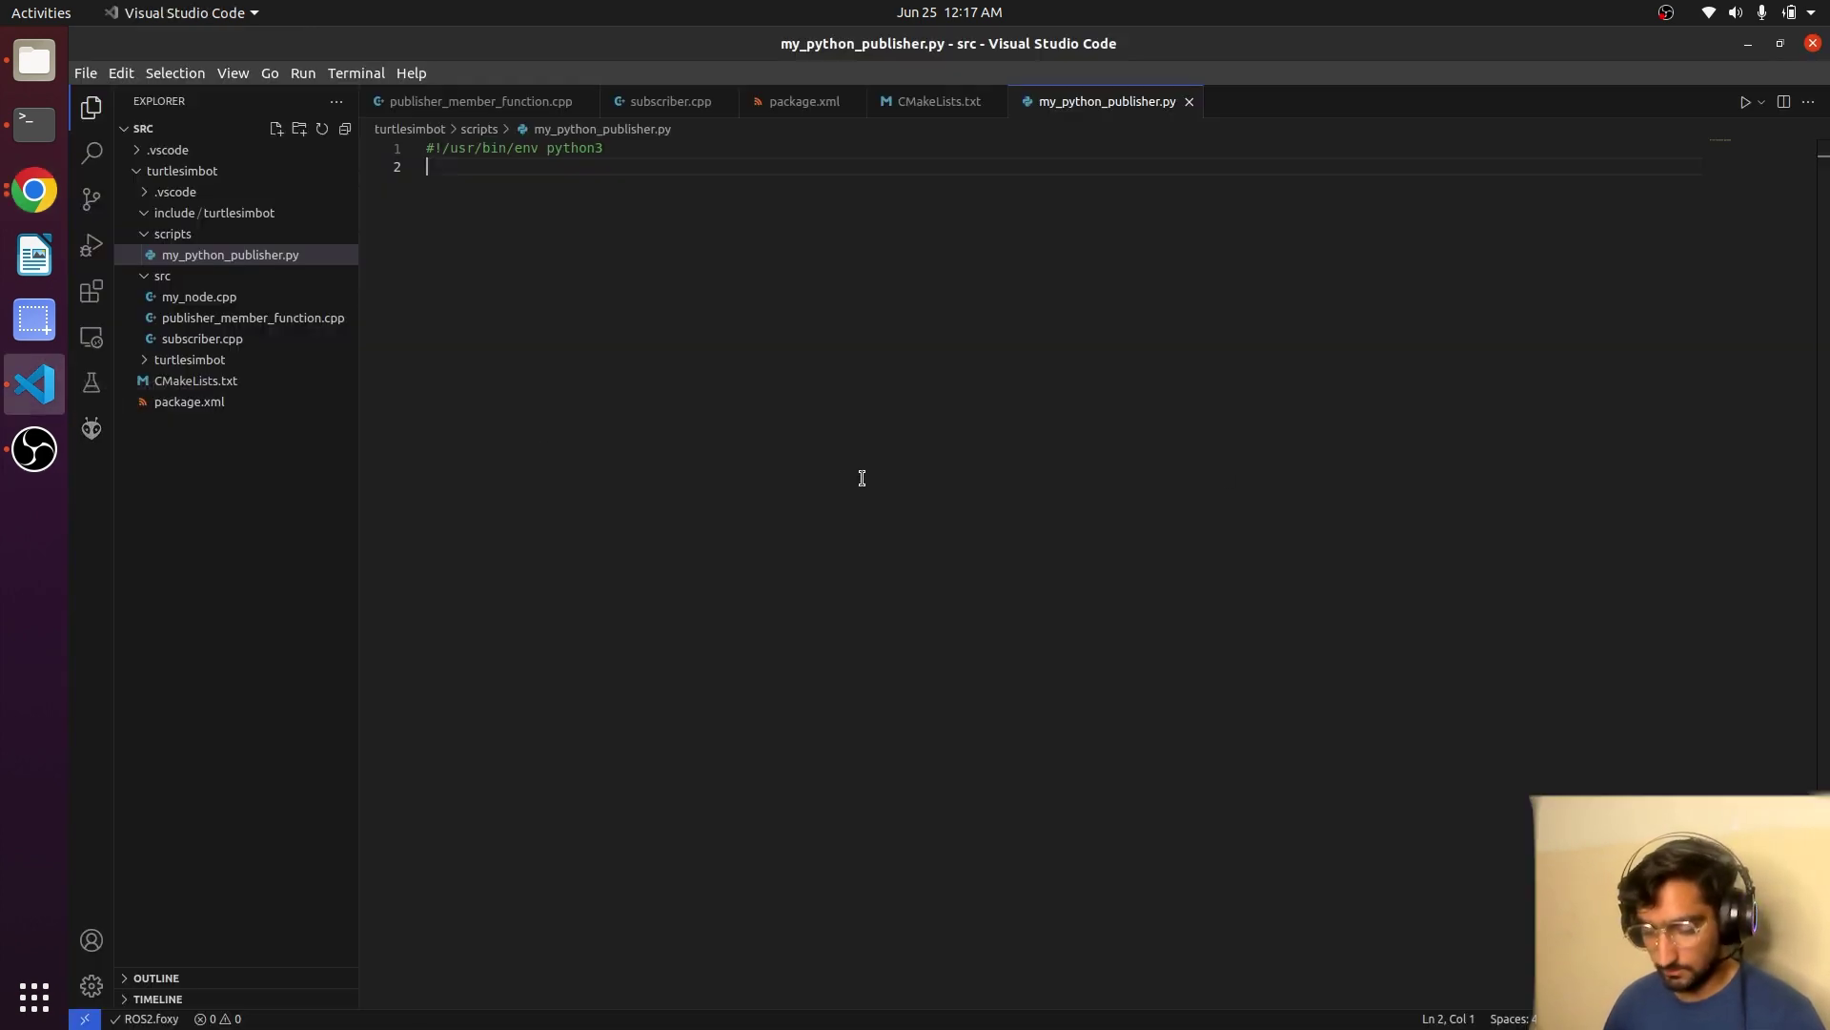
key("ctrl+a")
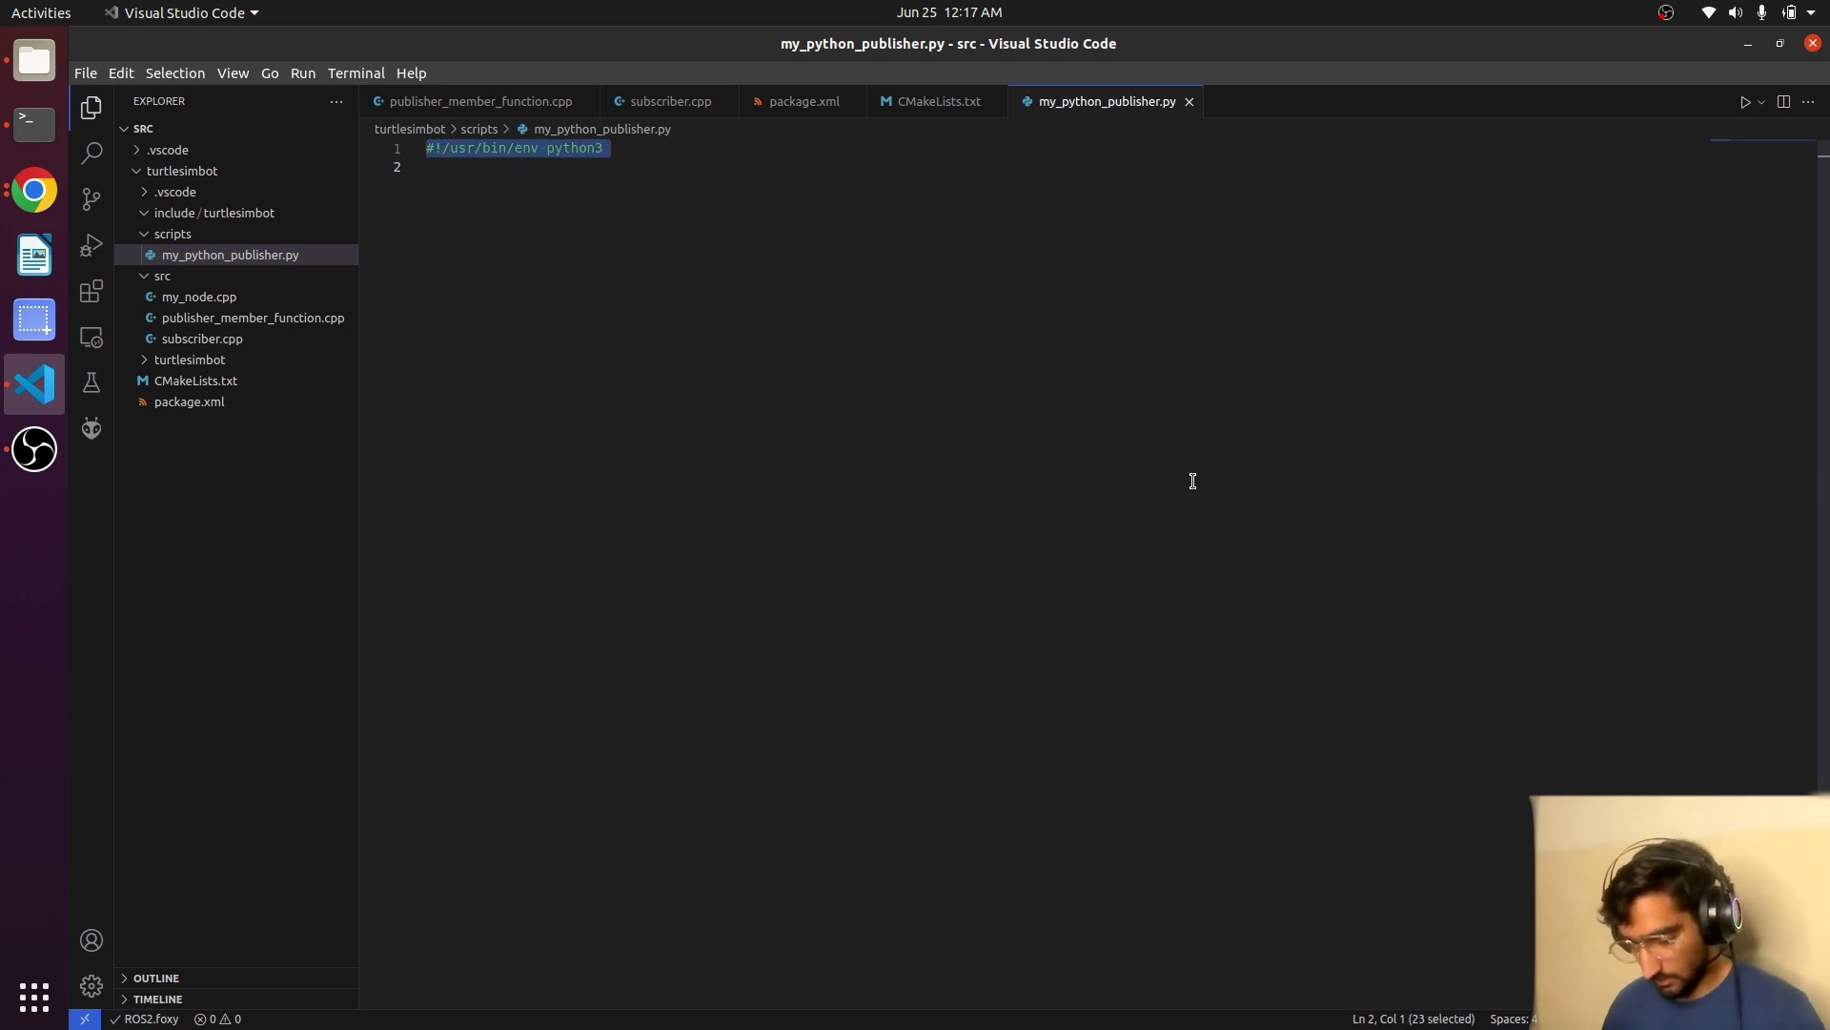
left_click(1180, 481)
type("import rclpy from rclpy.node import Node  from std_msgs.msg import String   class MinimalPublisher(Node):      def __init__(self):         super().__init__('minimal_publisher')         self.publisher_ = self.create_publisher(String, 'topic', 10)         timer_period = 0.5  # seconds         self.timer = self.create_timer(timer_period, self.timer_callback)         self.i = 0      def timer_callback(self):         msg = String()         msg.data = 'Hello World: %d' % self.i         self.publisher_.publish(msg)         self.get_logger().info('Publishing: \"%s\"' % msg.data)         self.i += 1   def main(args=None):     rclpy.init(args=args)      minimal_publisher = MinimalPublisher()      rclpy.spin(minimal_publisher)      # Destroy the node explicitly     # (optional - otherwise it will be done automatically     # when the garbage collector destroys the node object)     minimal_publisher.destroy_node()     rclpy.shutdown()   if __name__ == '__main__':     main()")
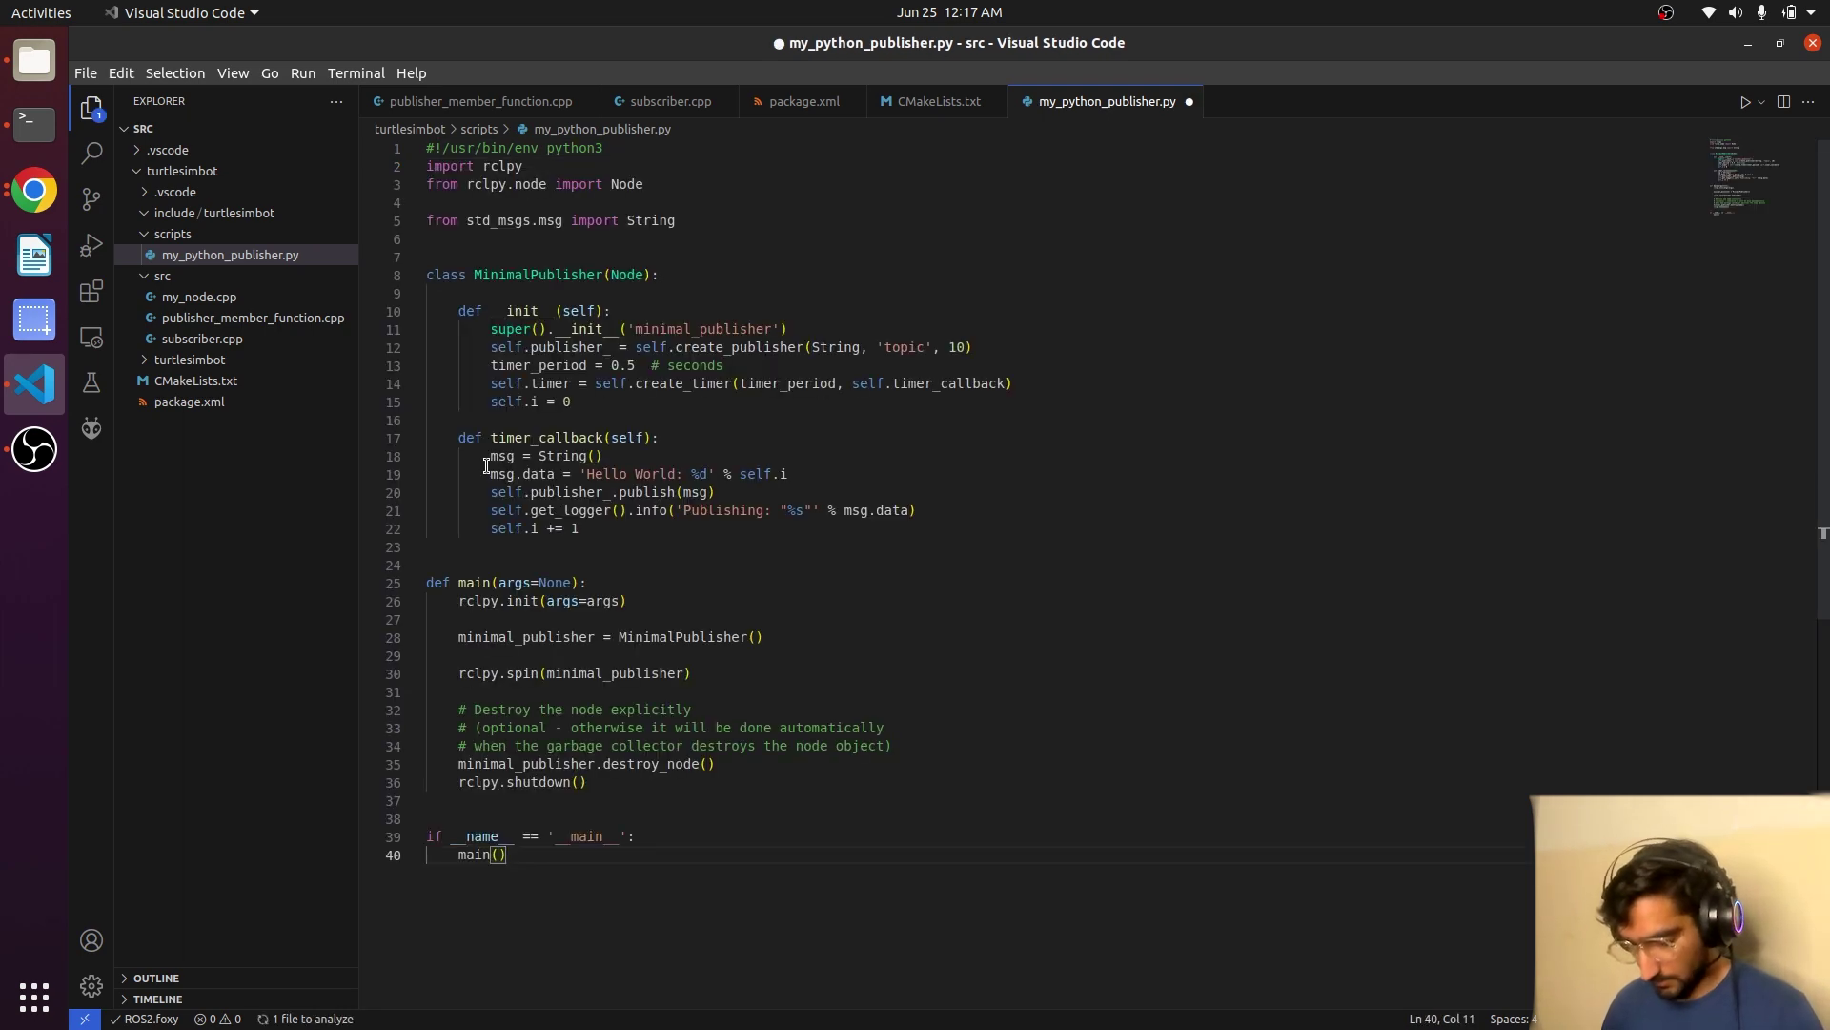
Rename the node on line 11 from minimal_publisher to python_publisher and save.
key("ctrl+s")
key("alt+Tab")
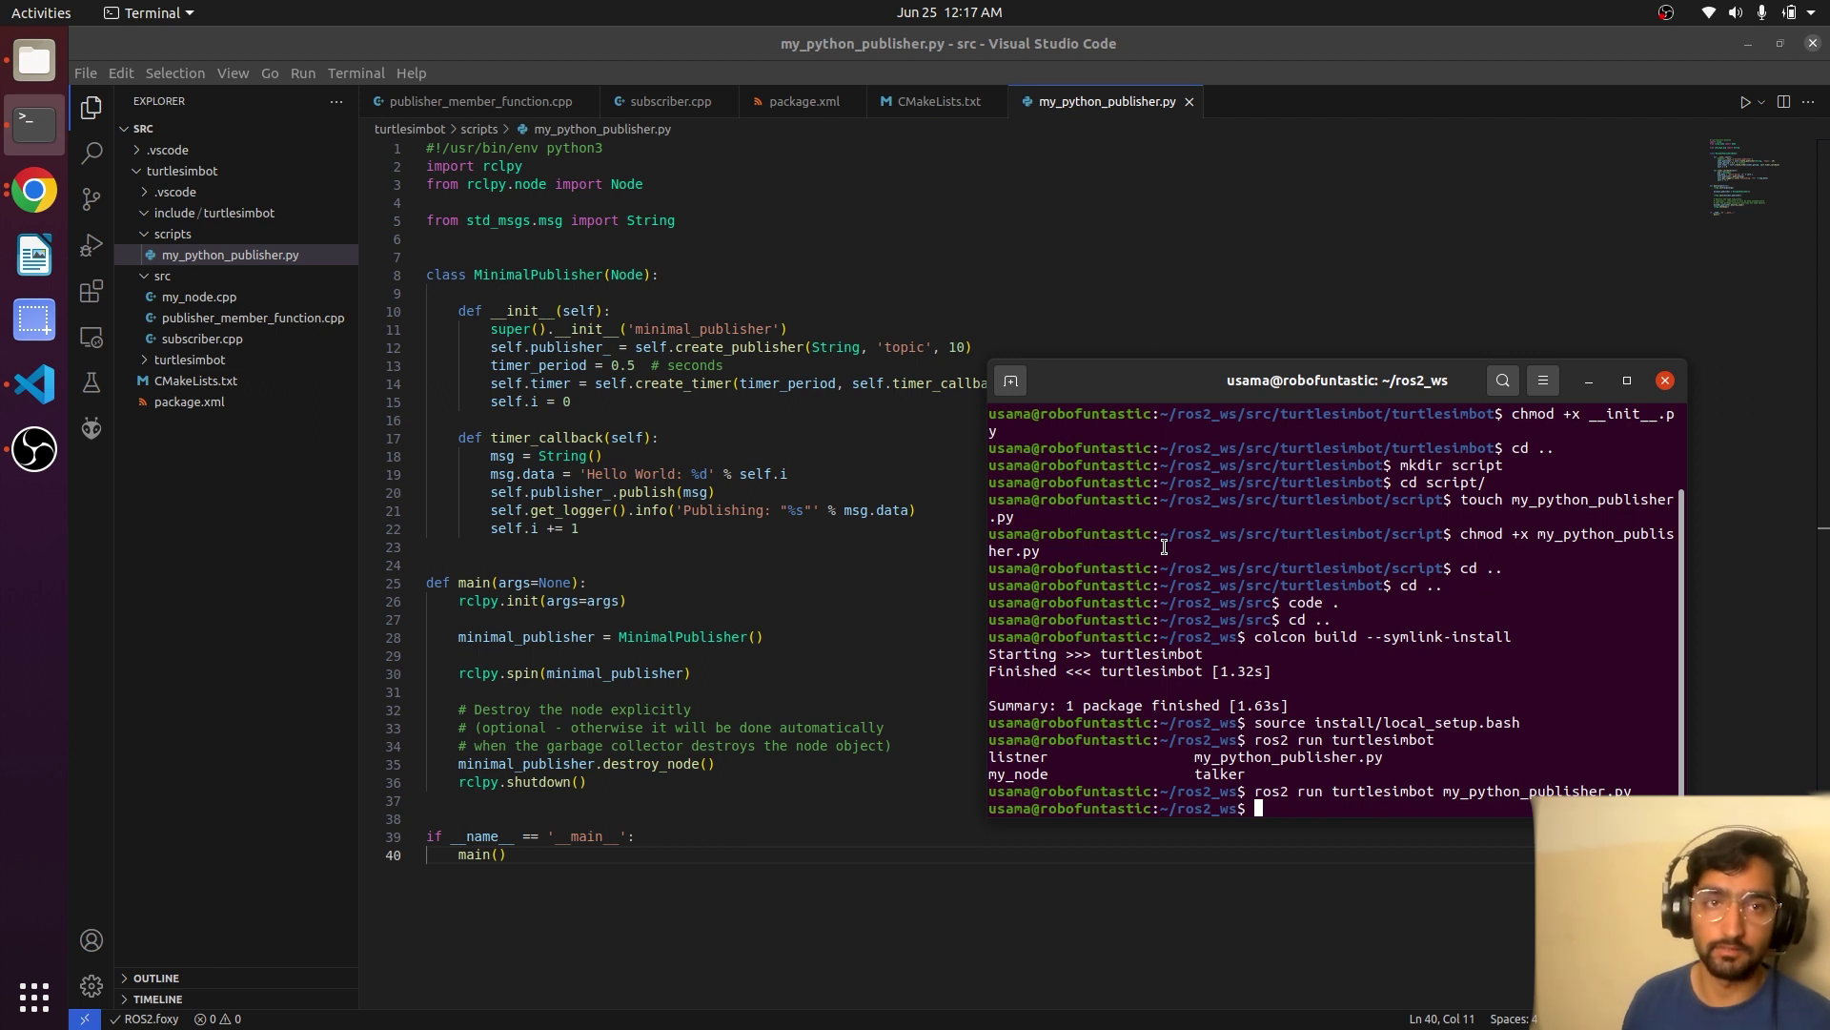
double_click(697, 327)
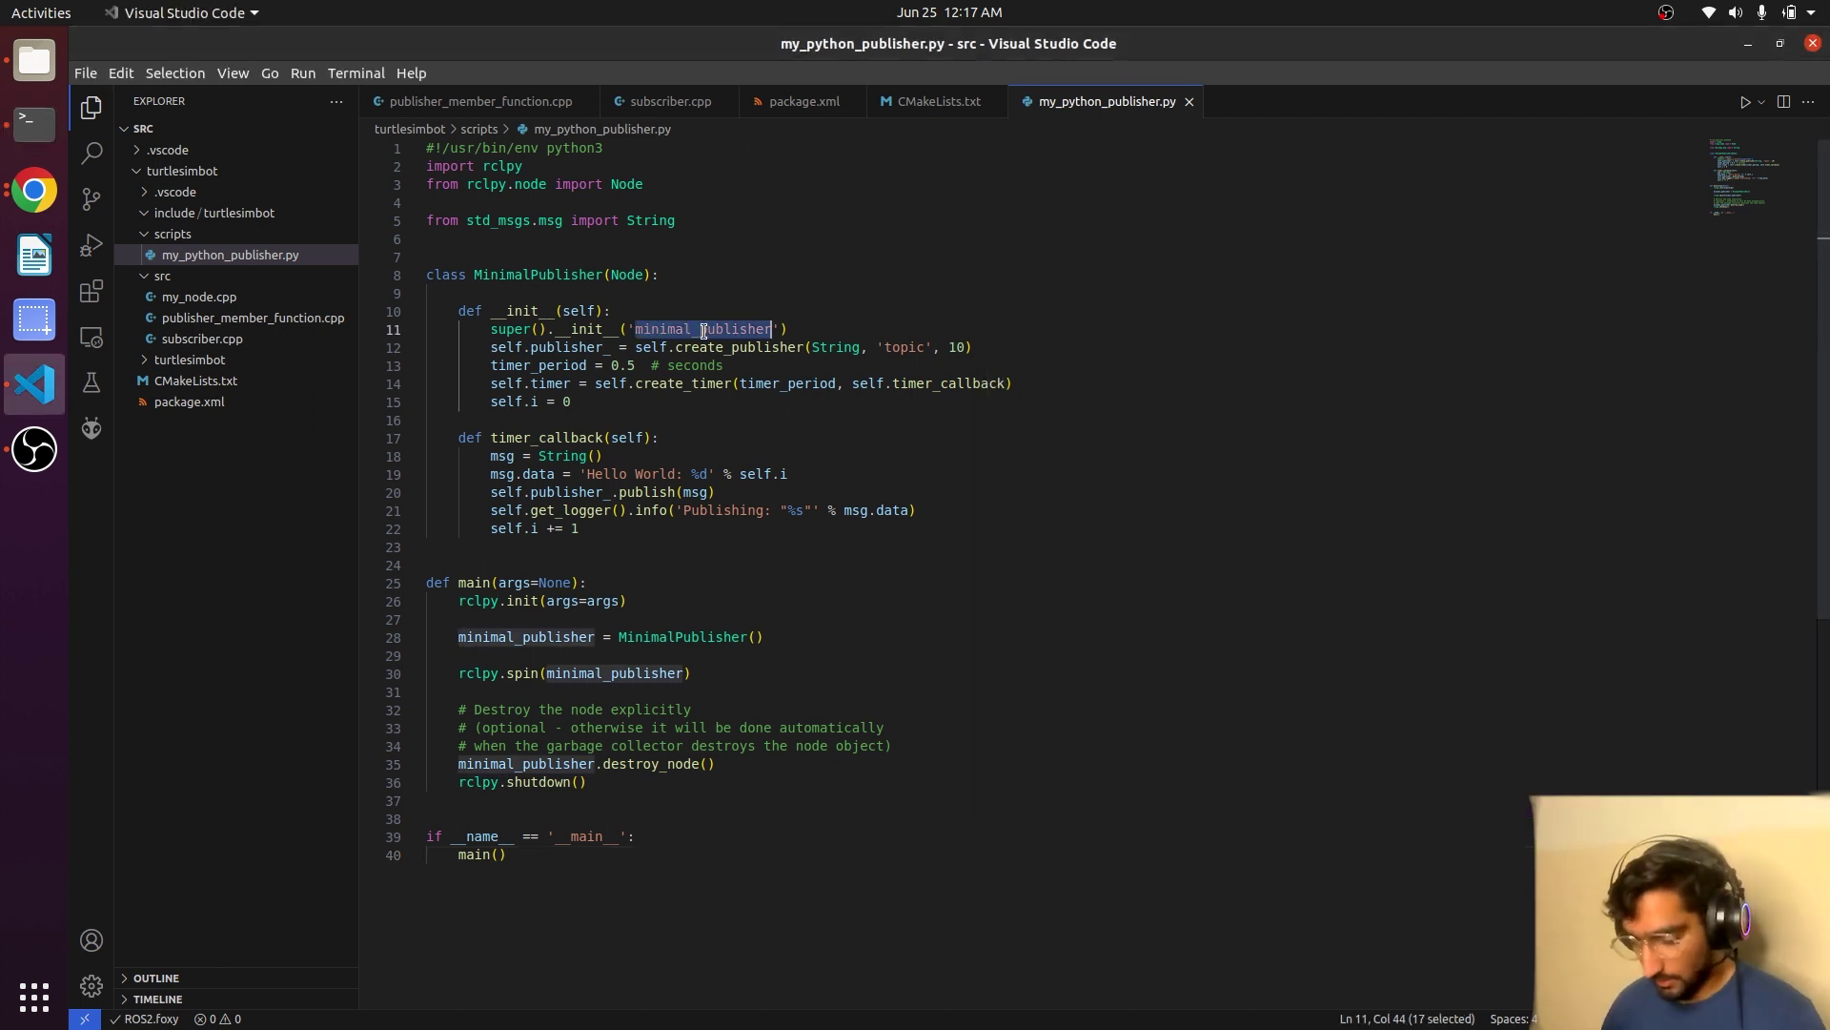
left_click(688, 329)
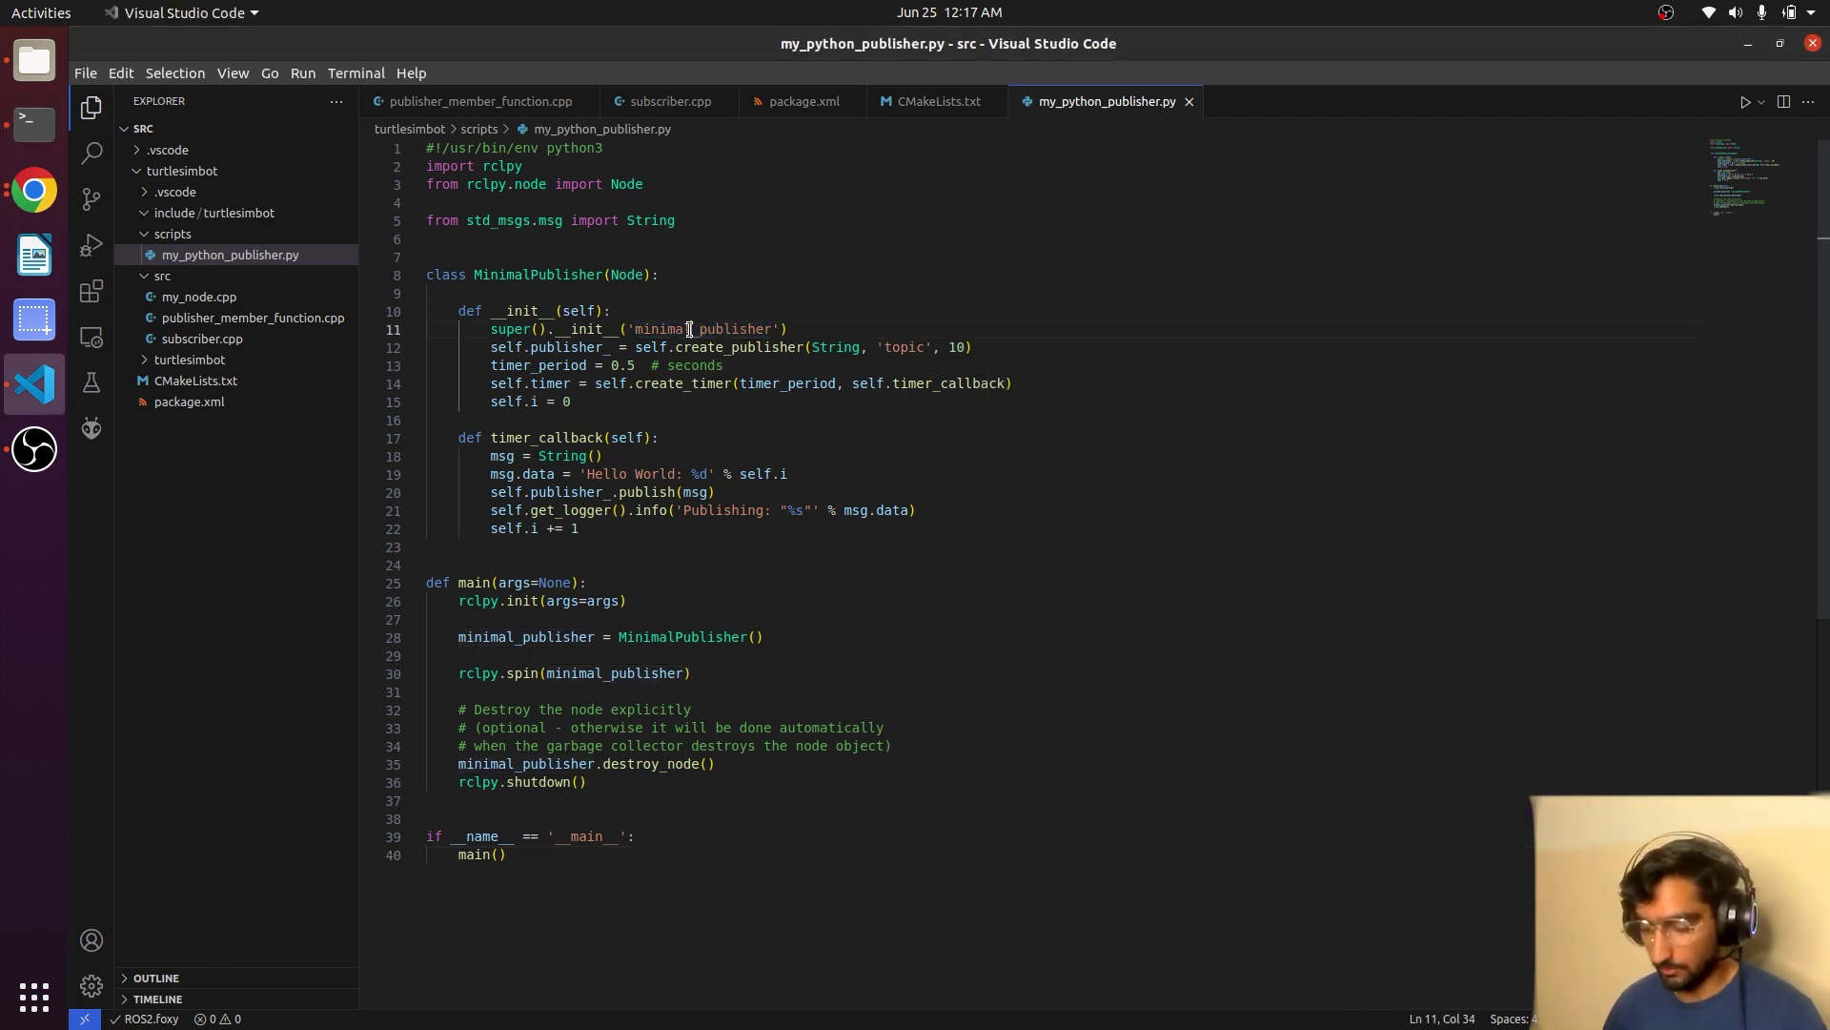
key("BackSpace")
key("BackSpace")
key("BackSpace")
key("BackSpace")
key("BackSpace")
key("BackSpace")
key("BackSpace")
type("python")
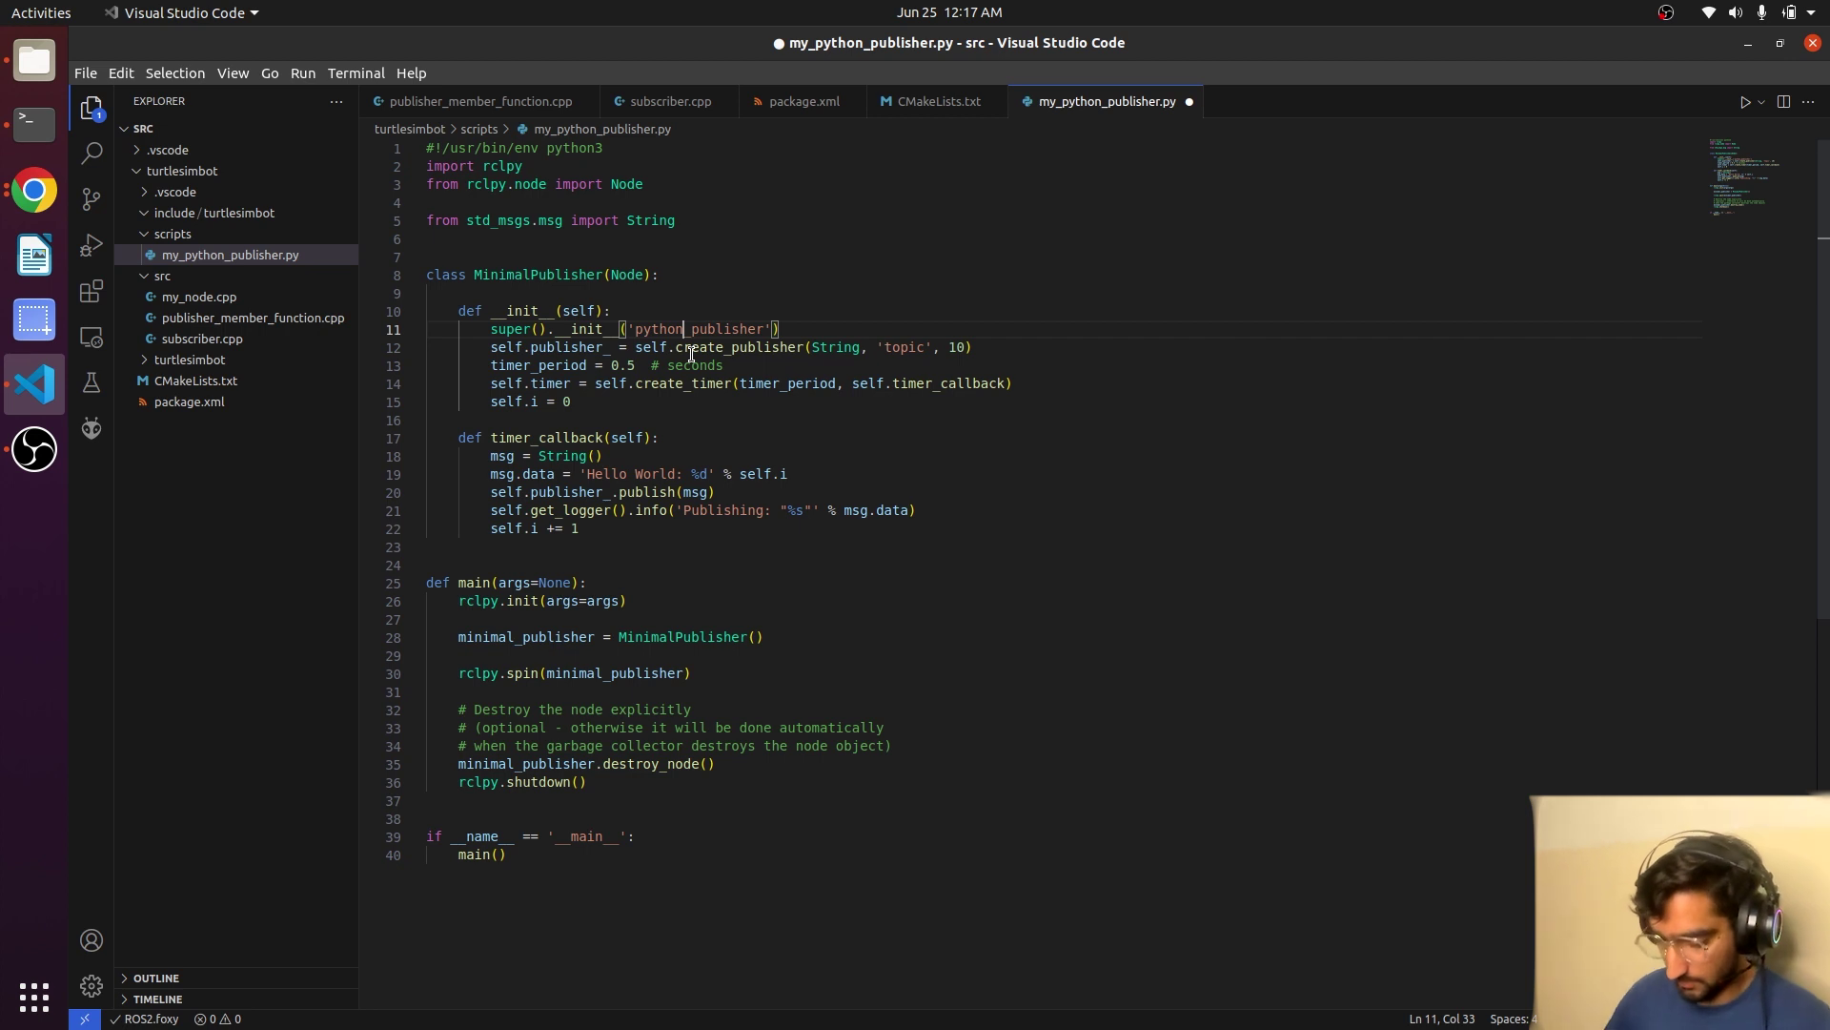
key("ctrl+s")
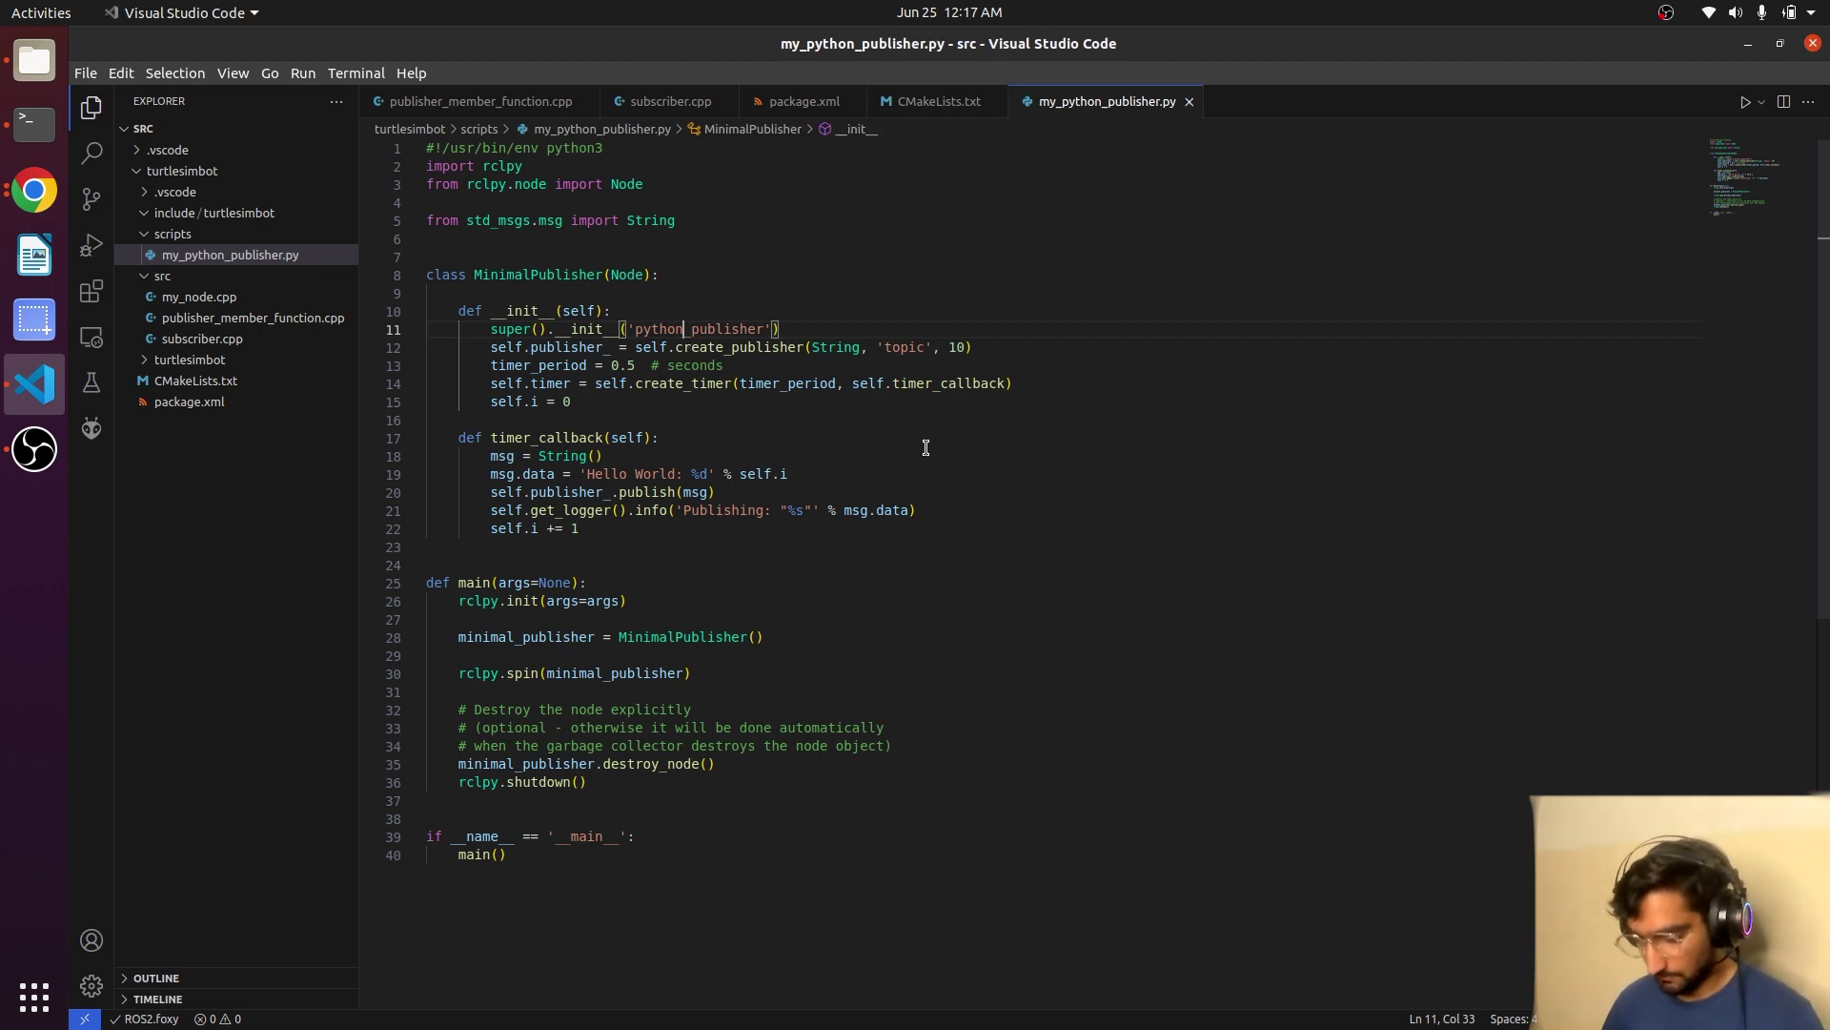
Replace 'topic' on line 12 with String_msg_Communication, copied from the C++ publisher, and save.
double_click(910, 349)
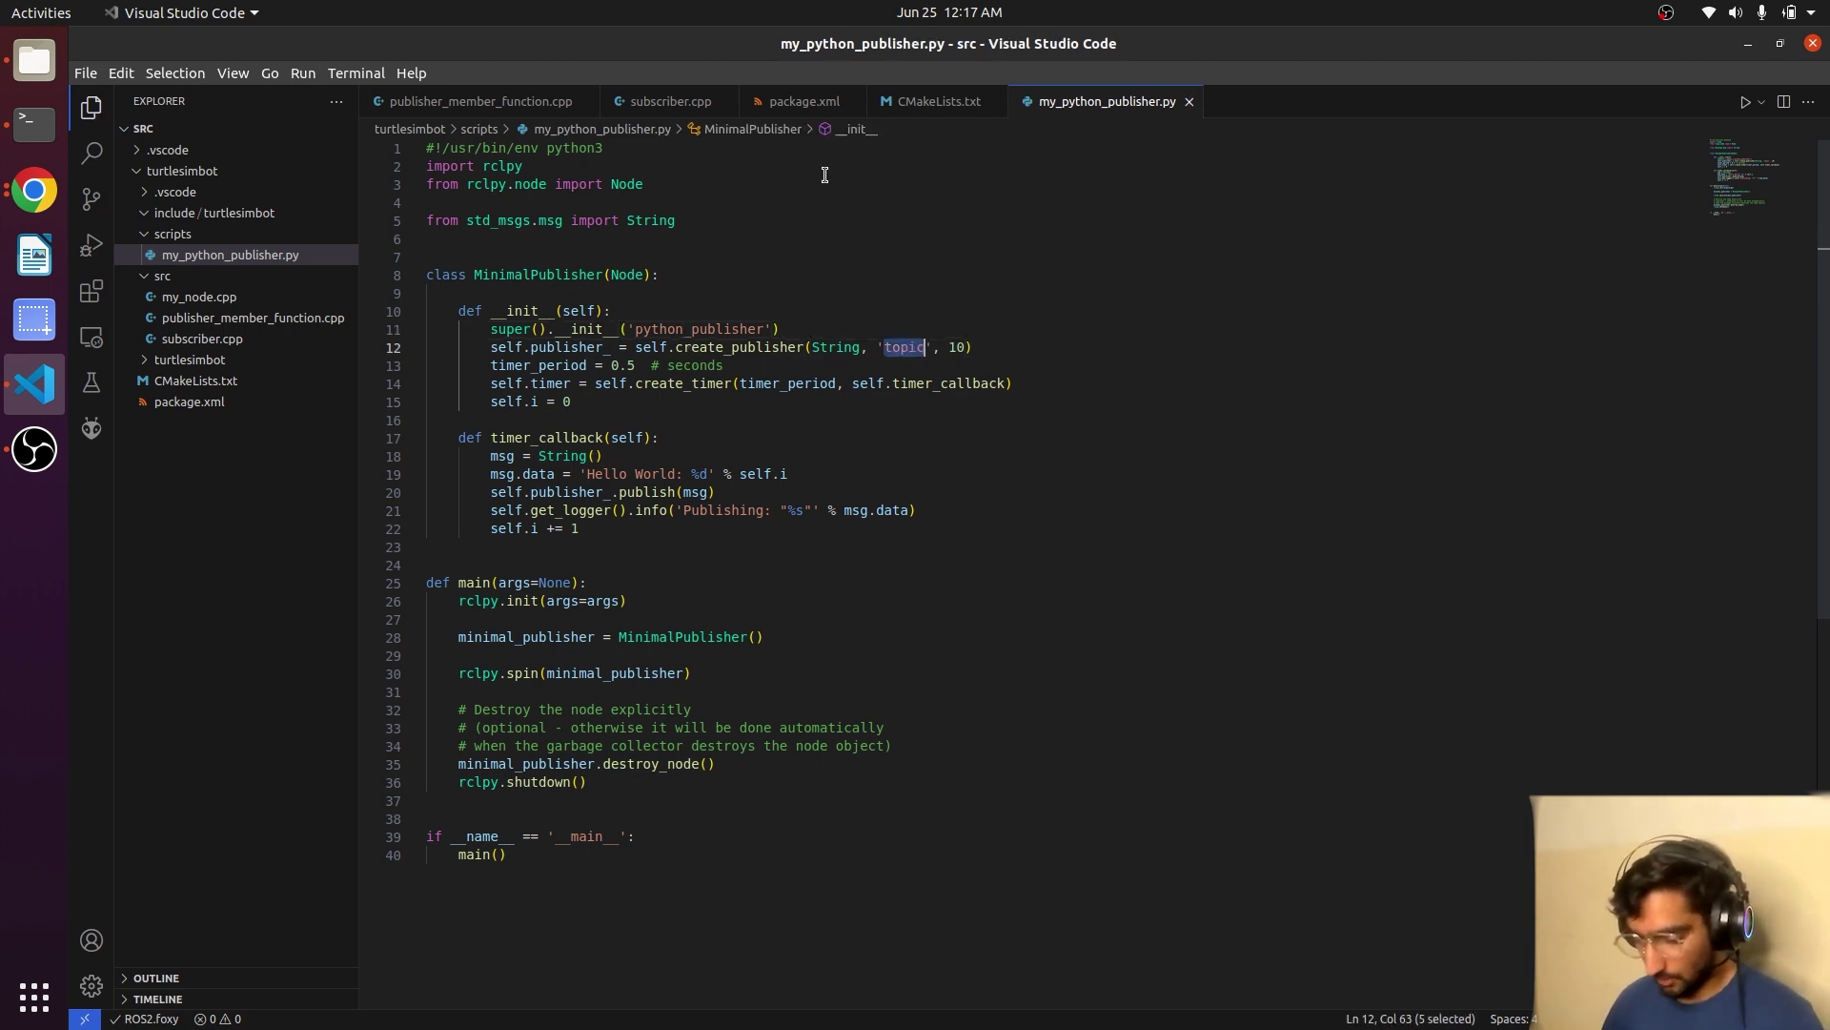
left_click(544, 101)
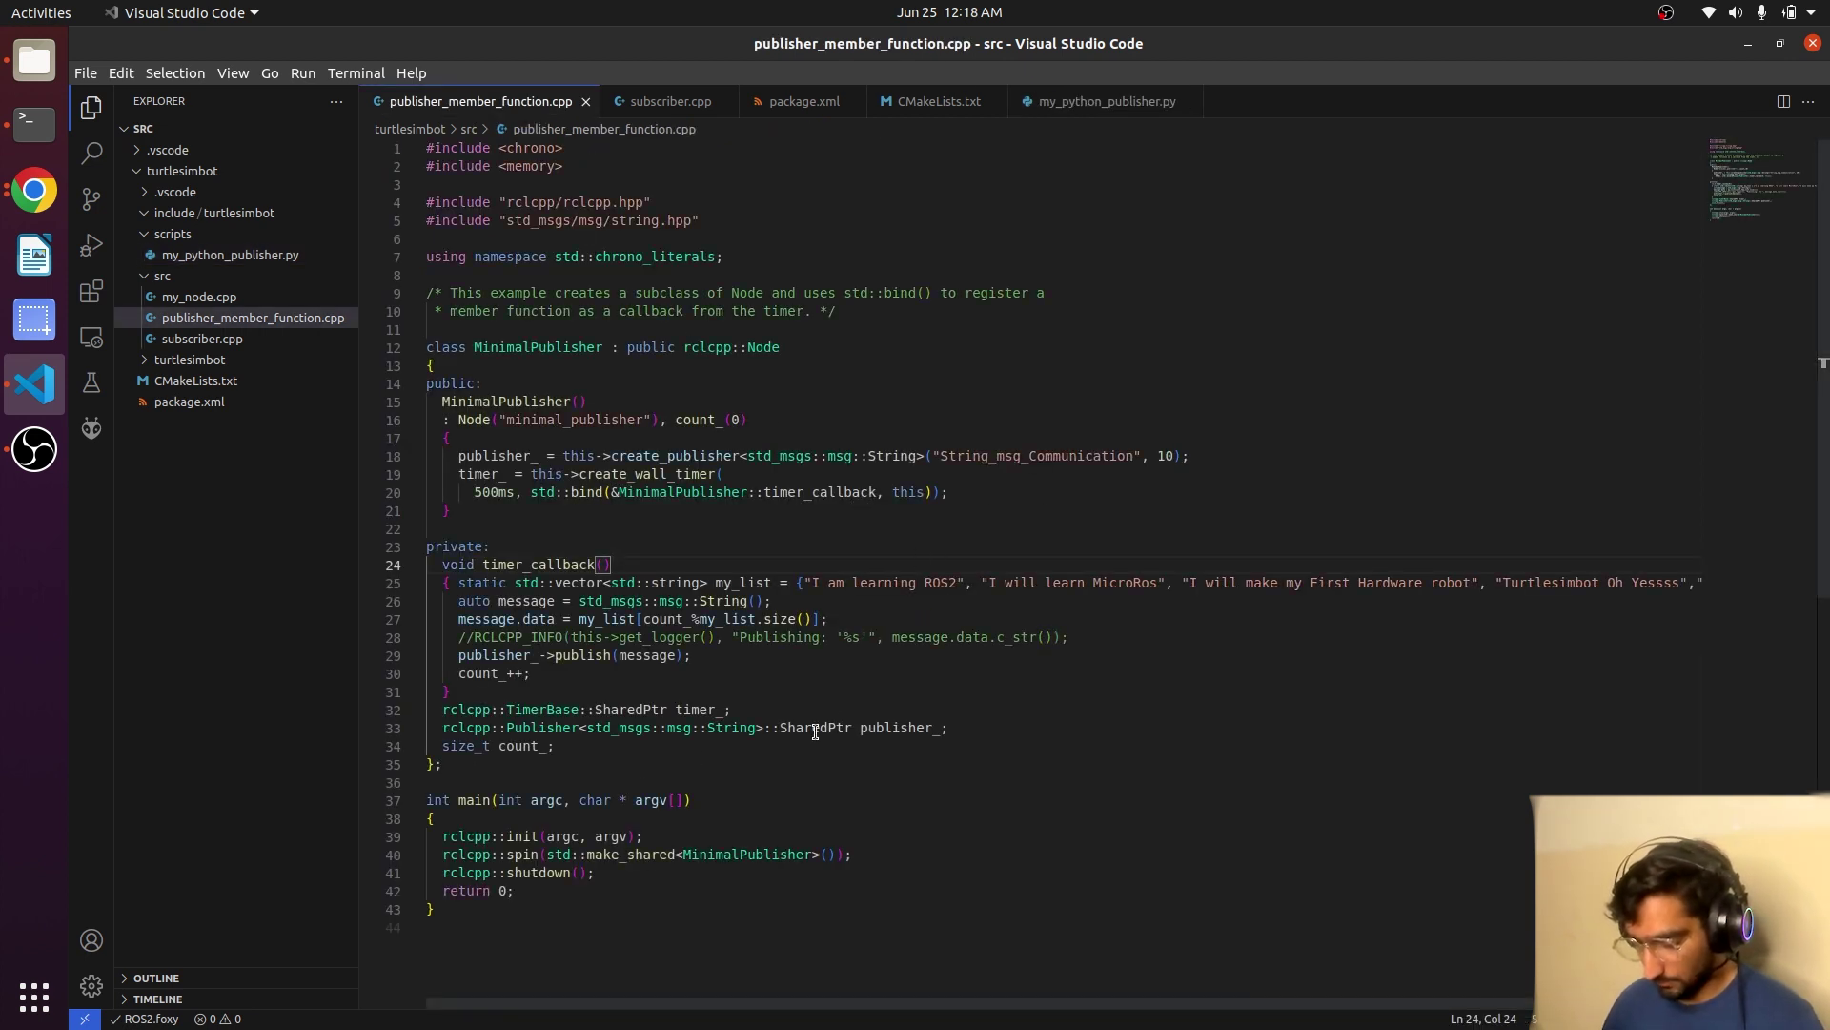
double_click(1044, 458)
key("ctrl+c")
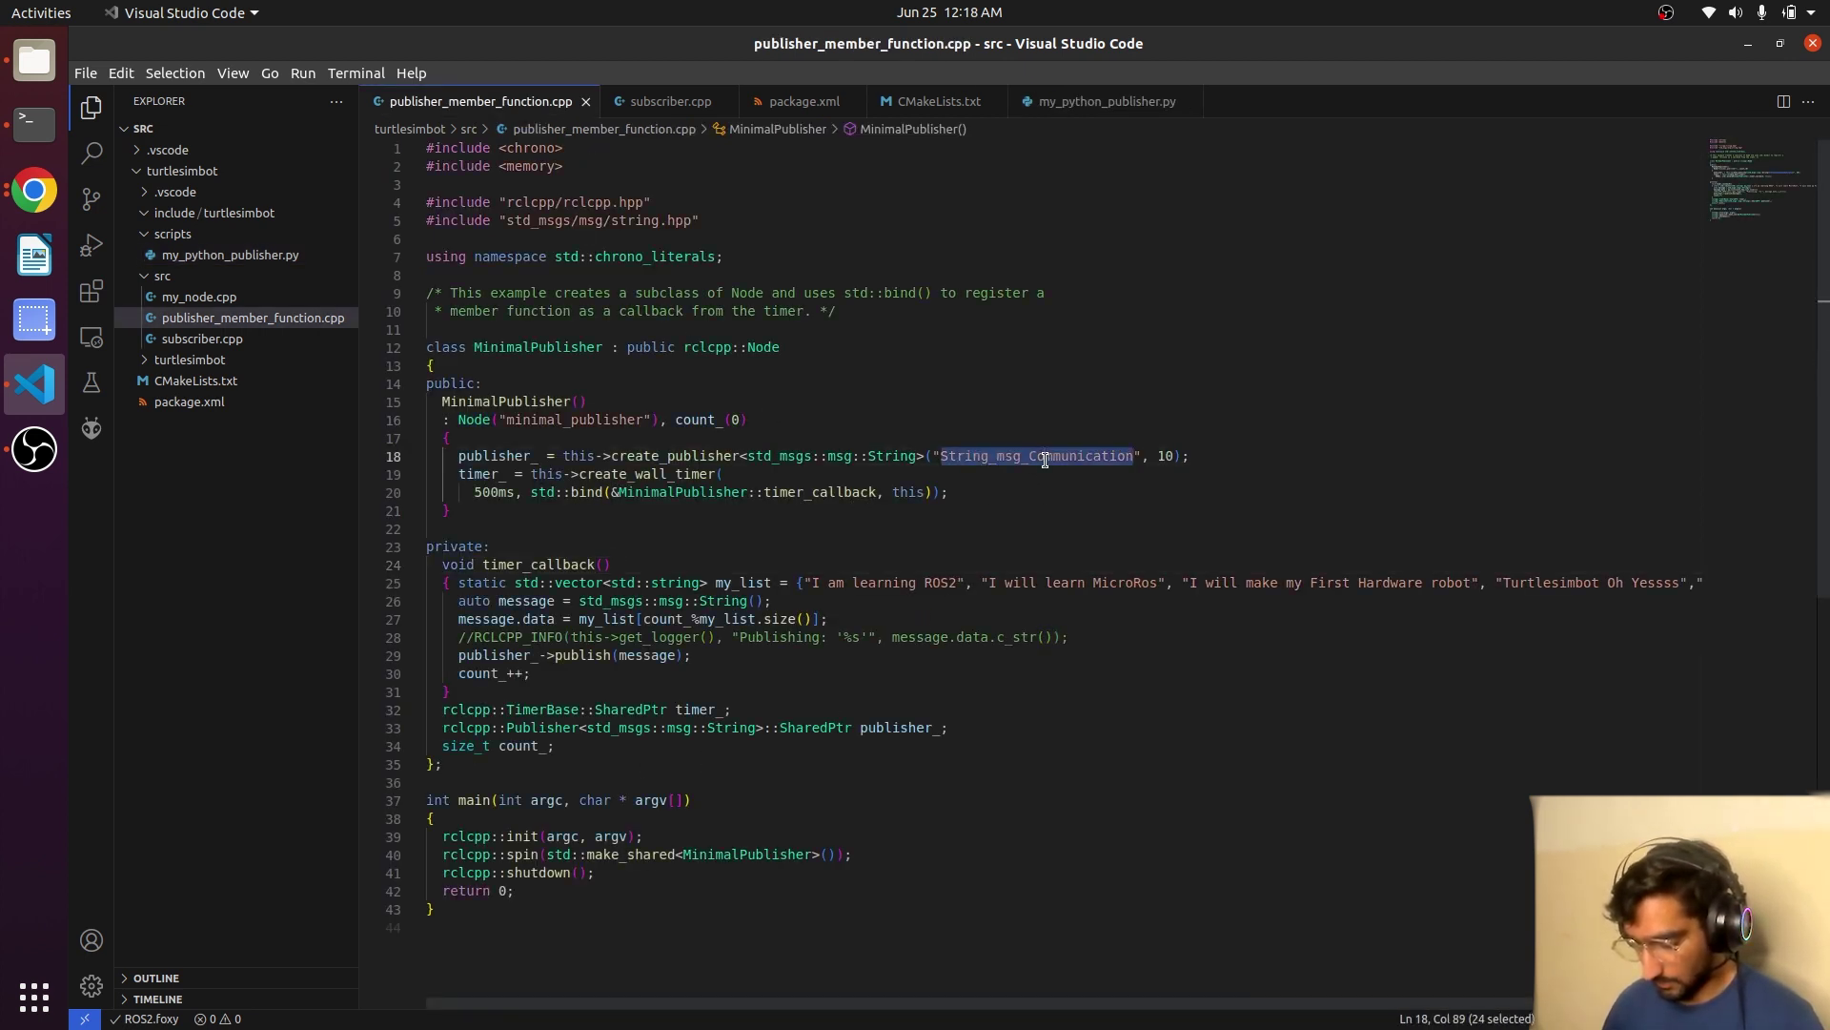
left_click(1072, 102)
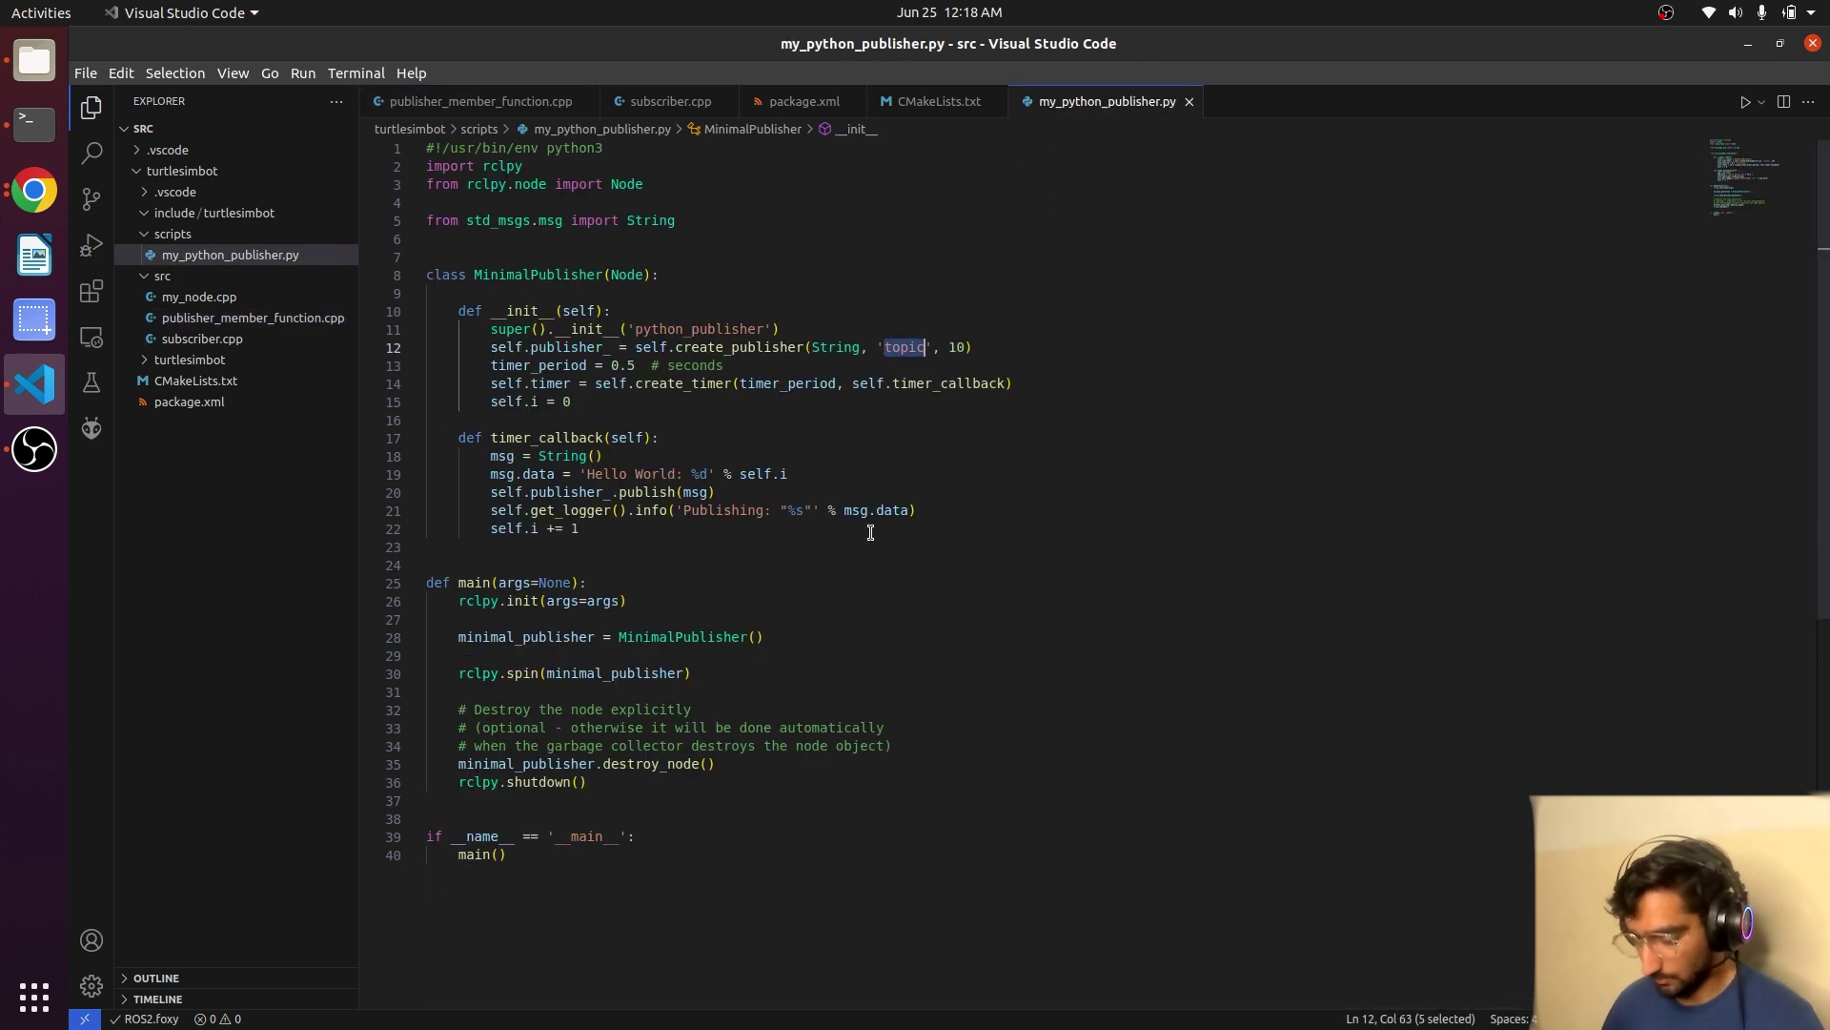
key("ctrl+v")
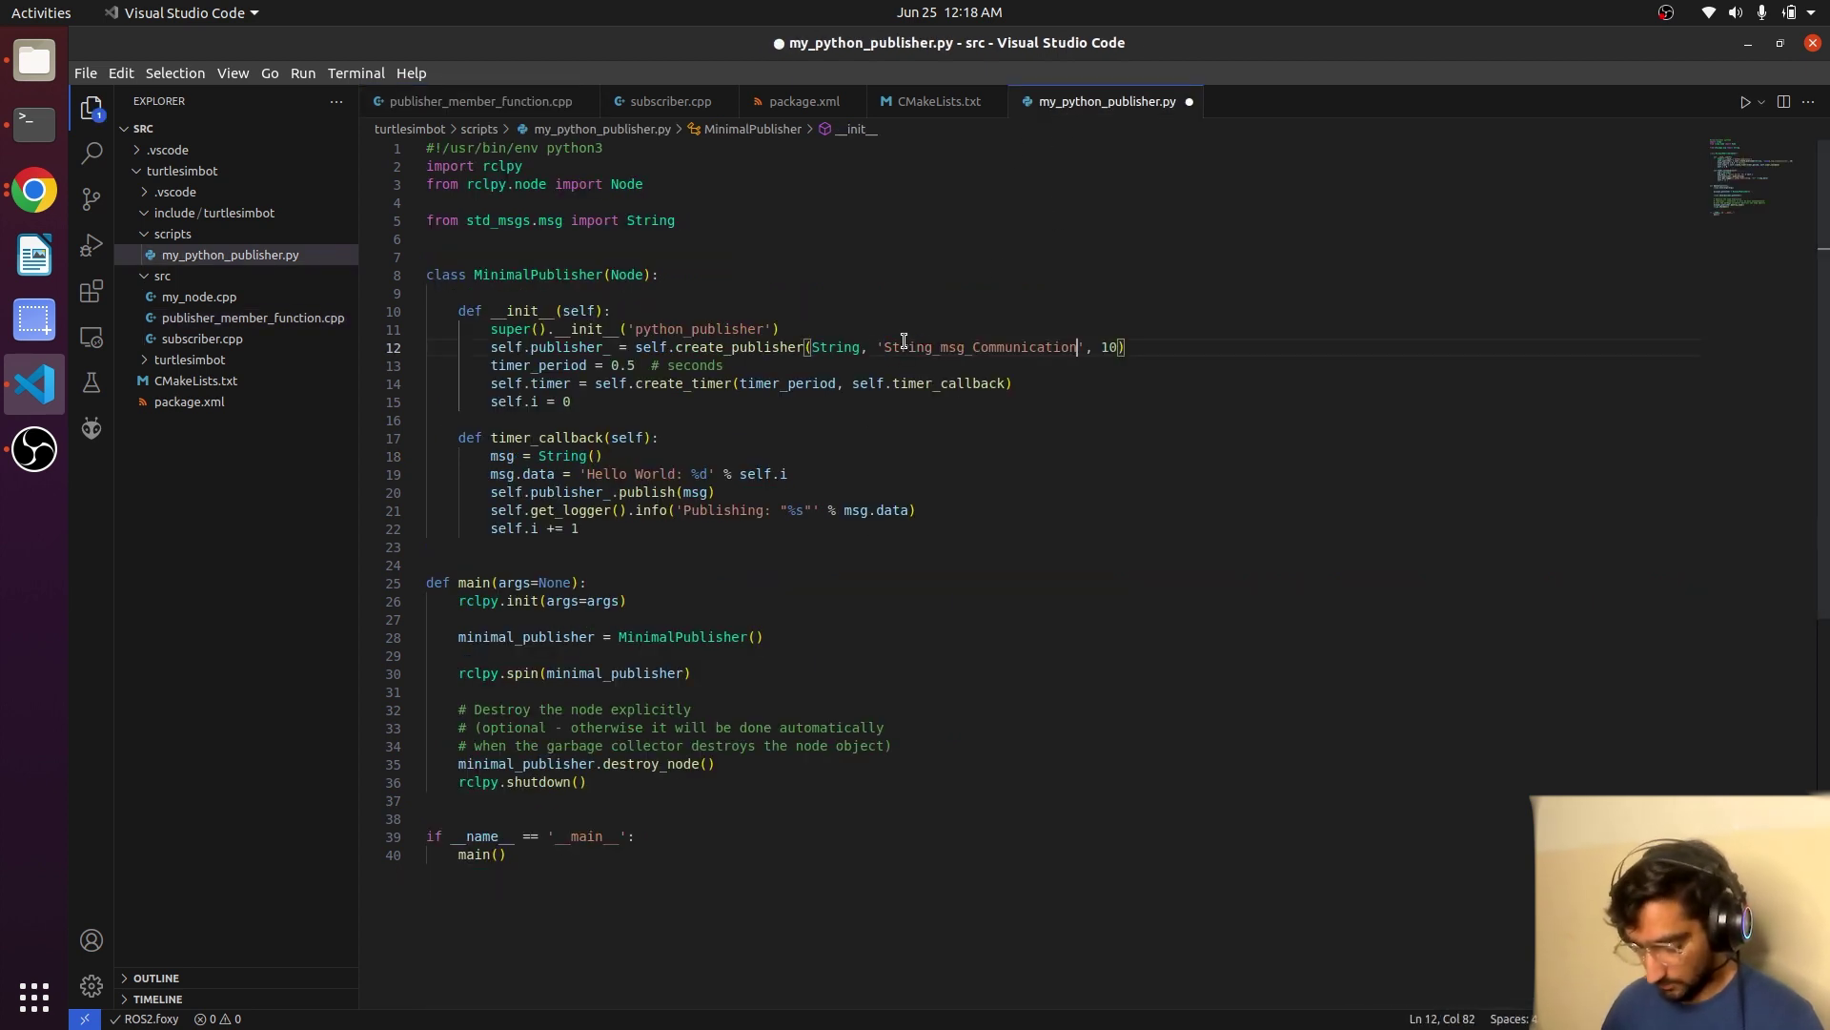
key("ctrl+s")
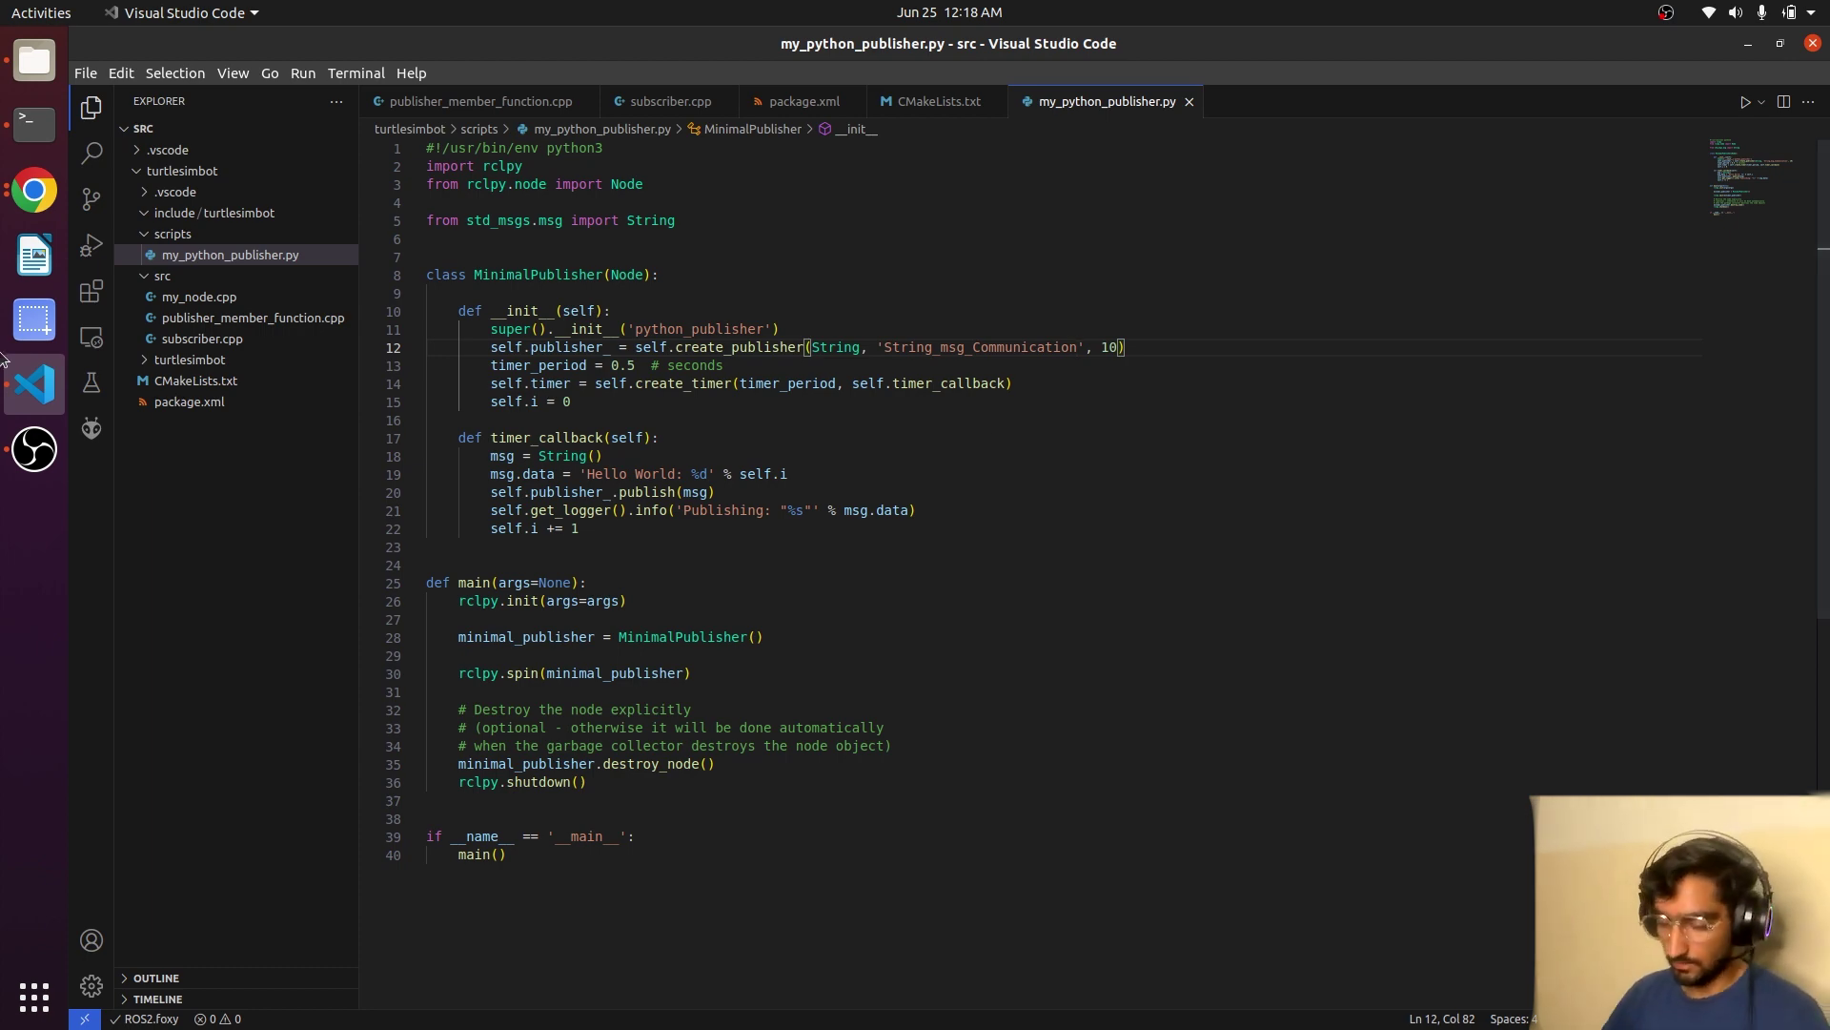
left_click(35, 189)
scroll(870, 586, "down", 3)
scroll(871, 586, "down", 3)
scroll(875, 597, "down", 2)
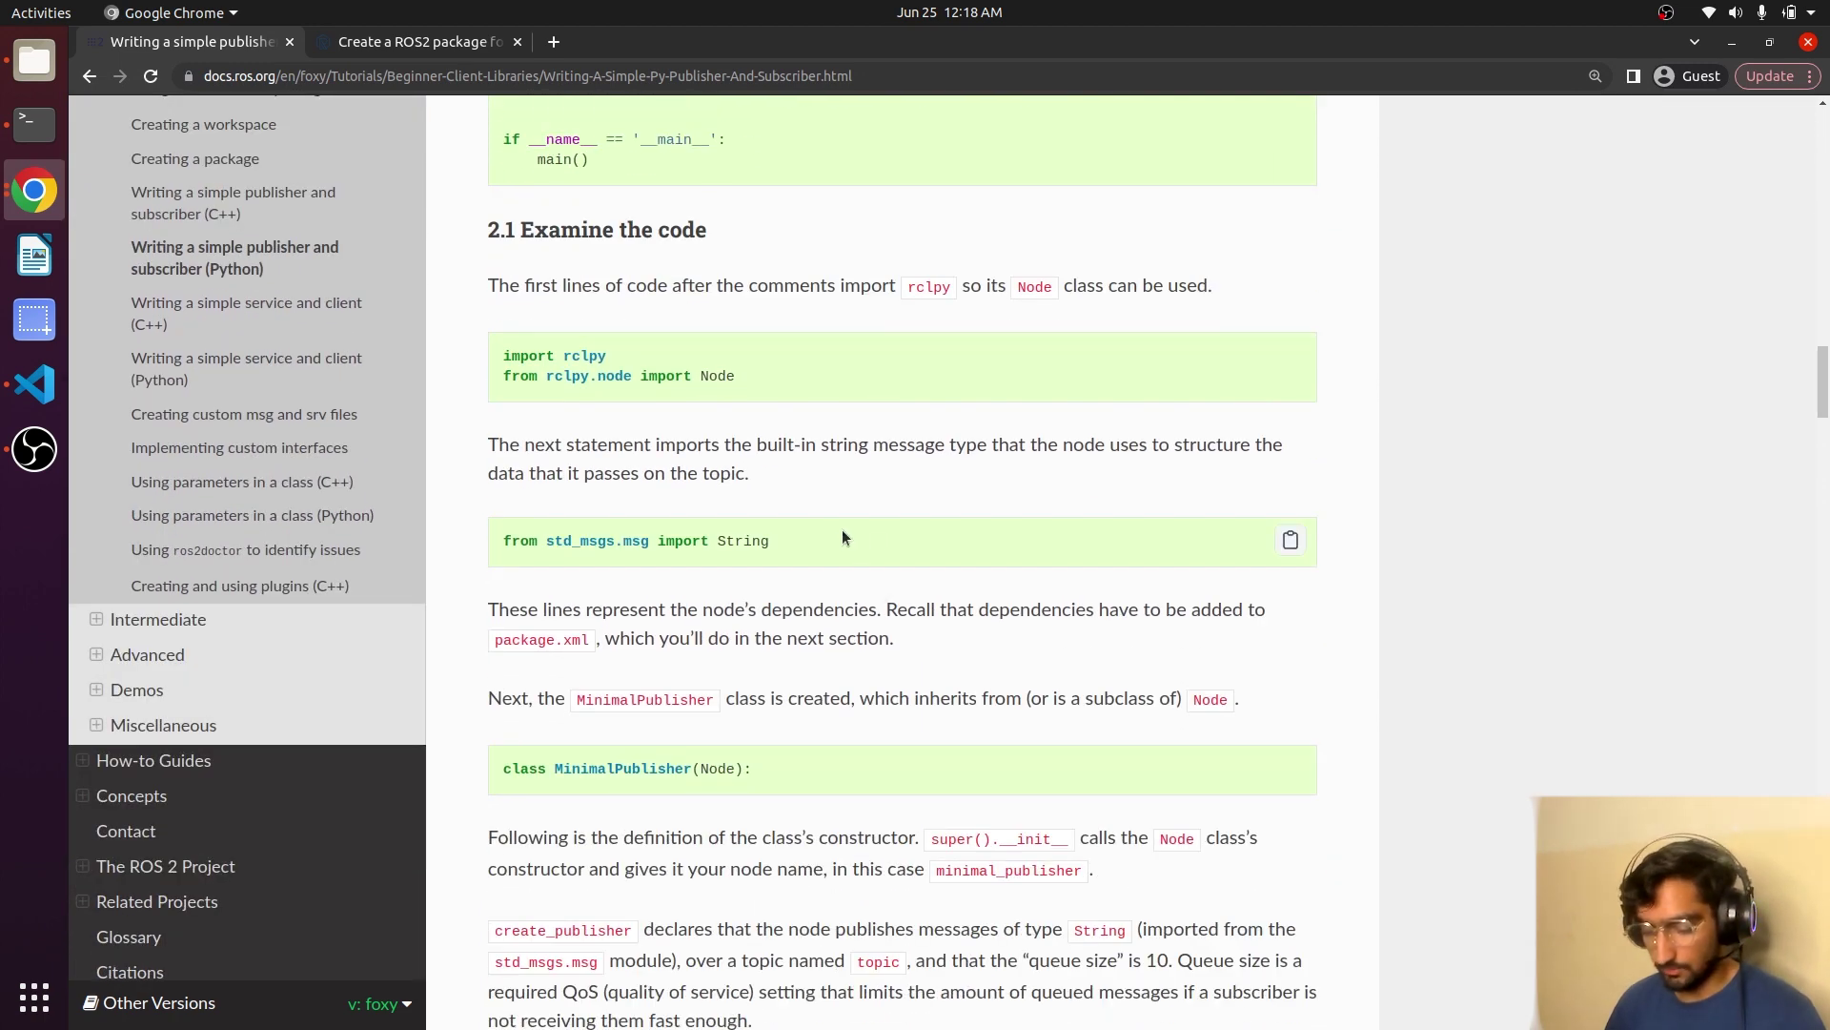
scroll(843, 538, "down", 10)
left_click(34, 383)
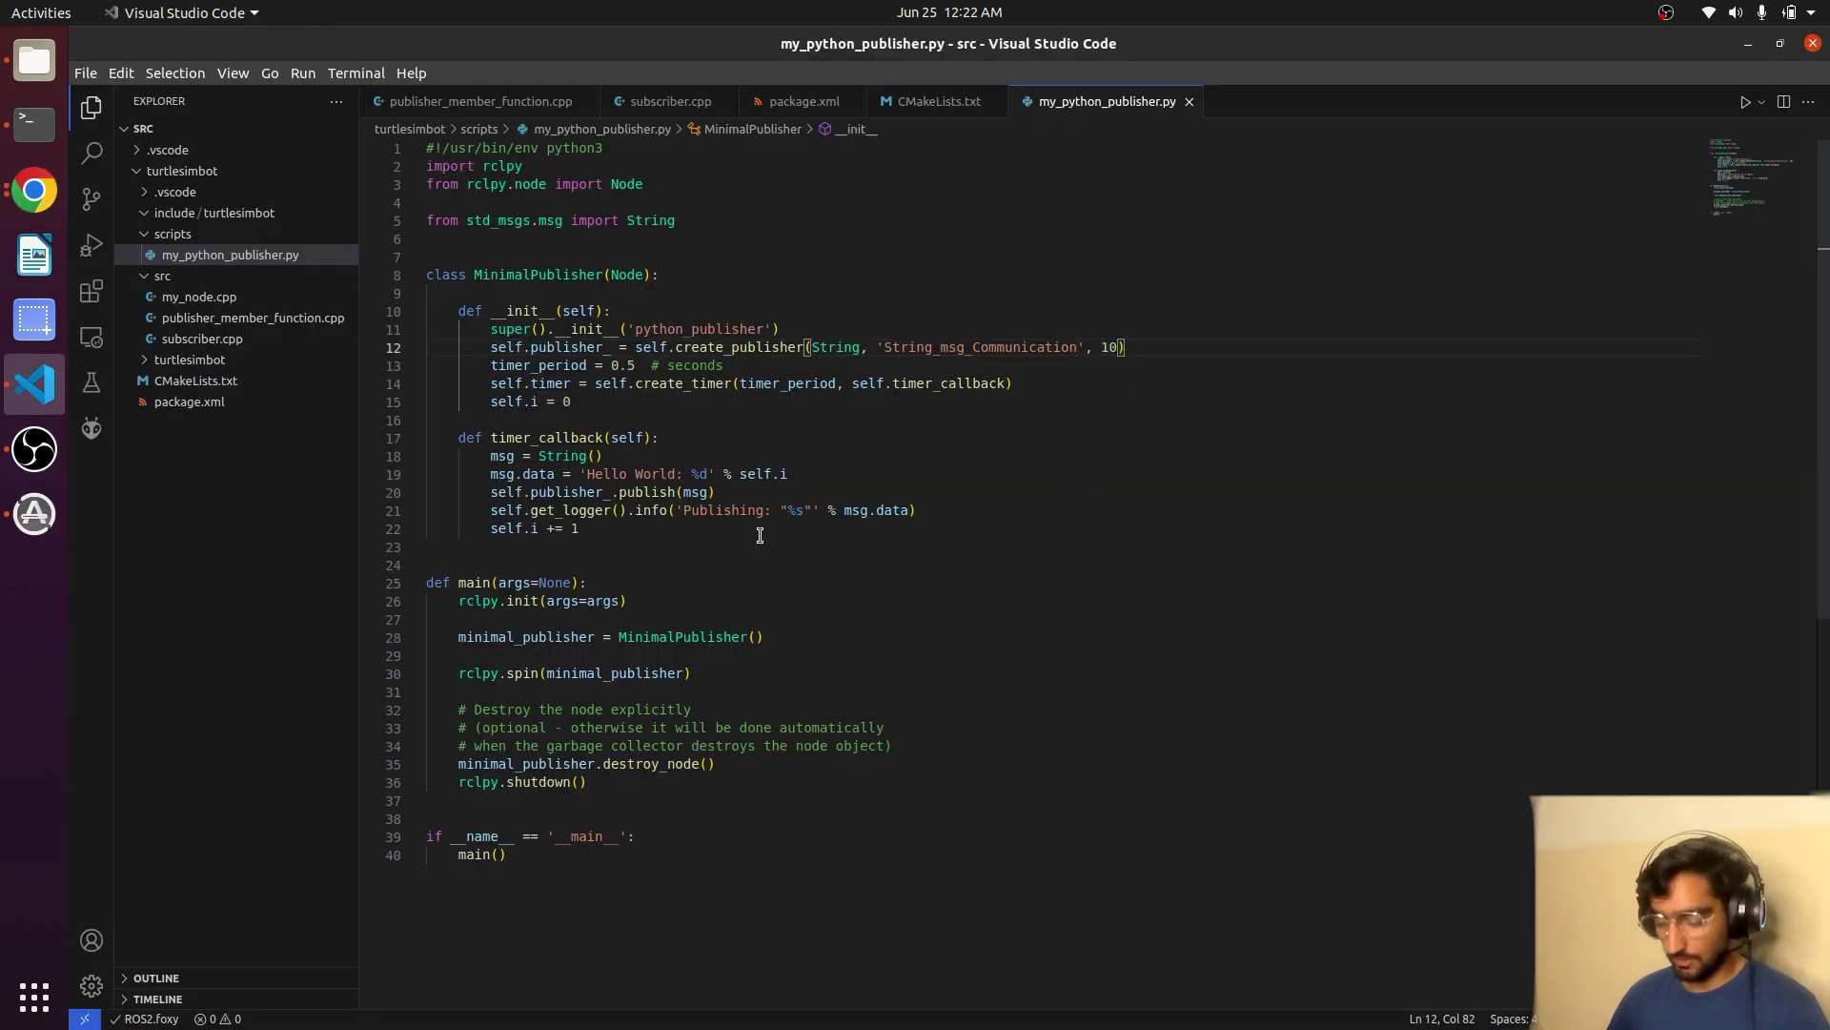
Rerun my_python_publisher.py from the terminal history so it streams Hello World messages.
left_click(35, 122)
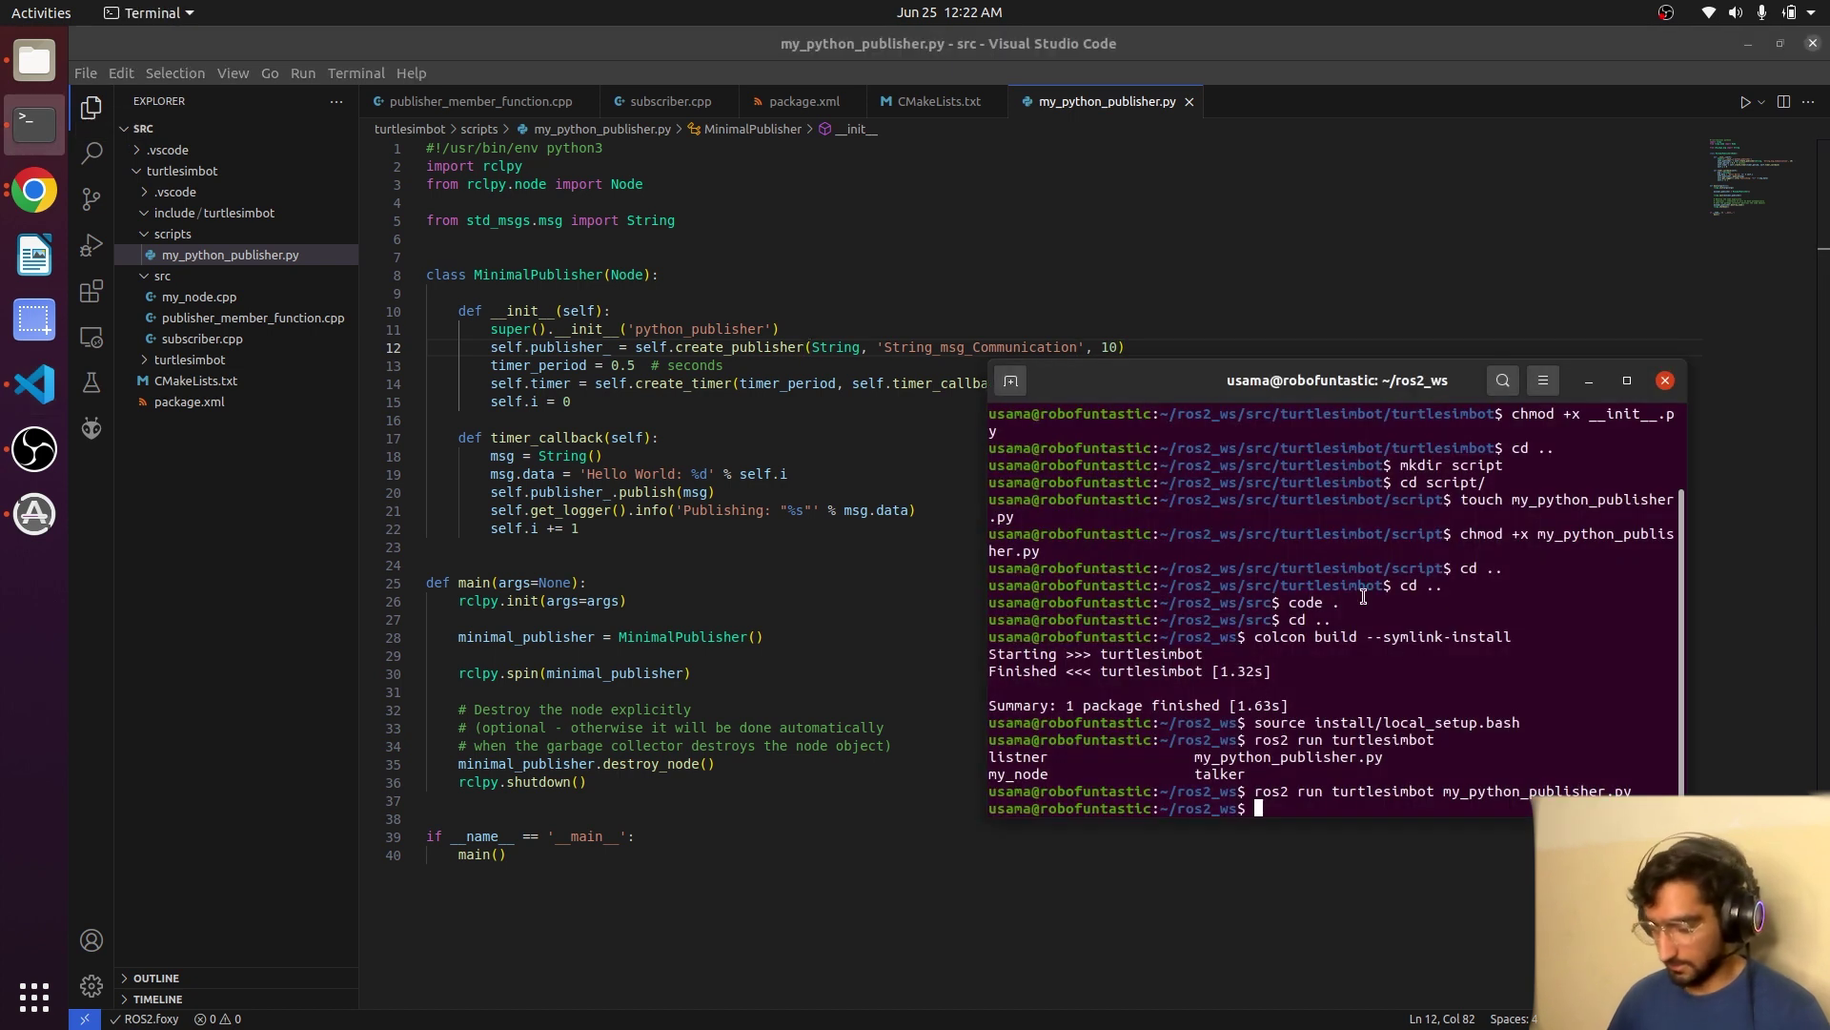
key("Up")
key("Return")
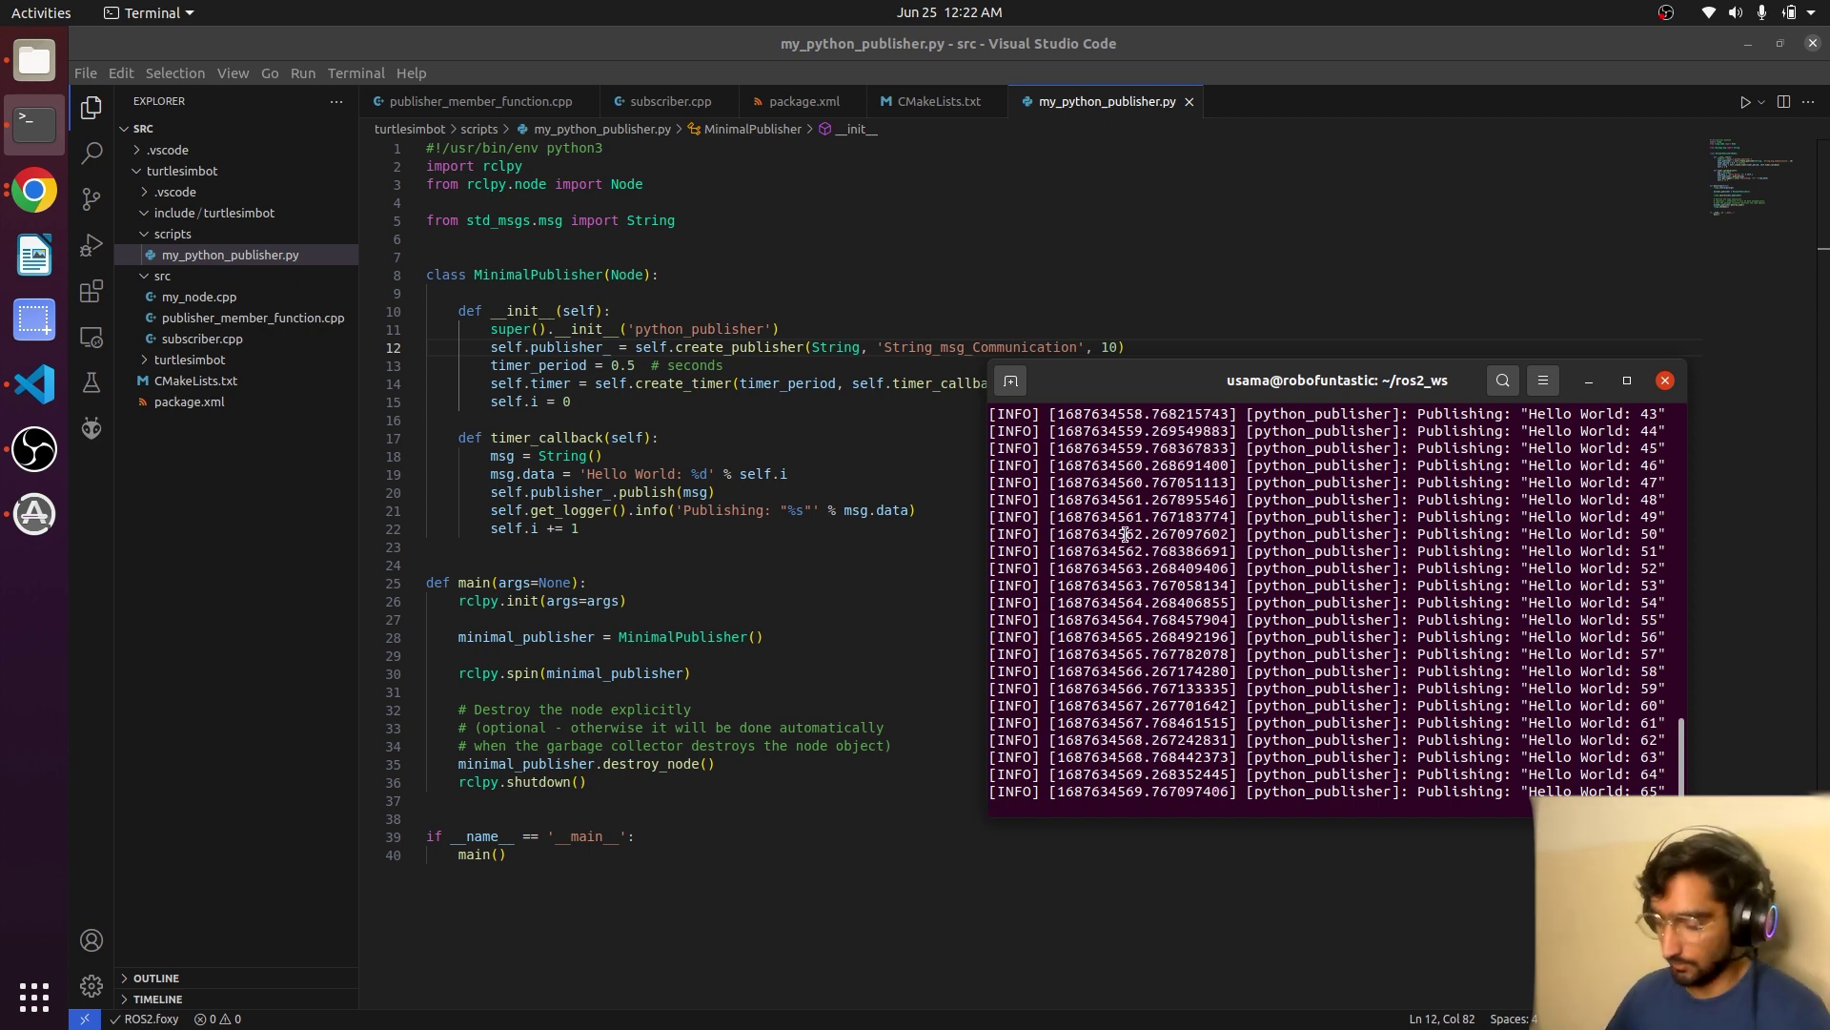
In a second tab, source install/local_setup.bash and run the turtlesimbot talker, then open a third tab.
key("ctrl+shift+t")
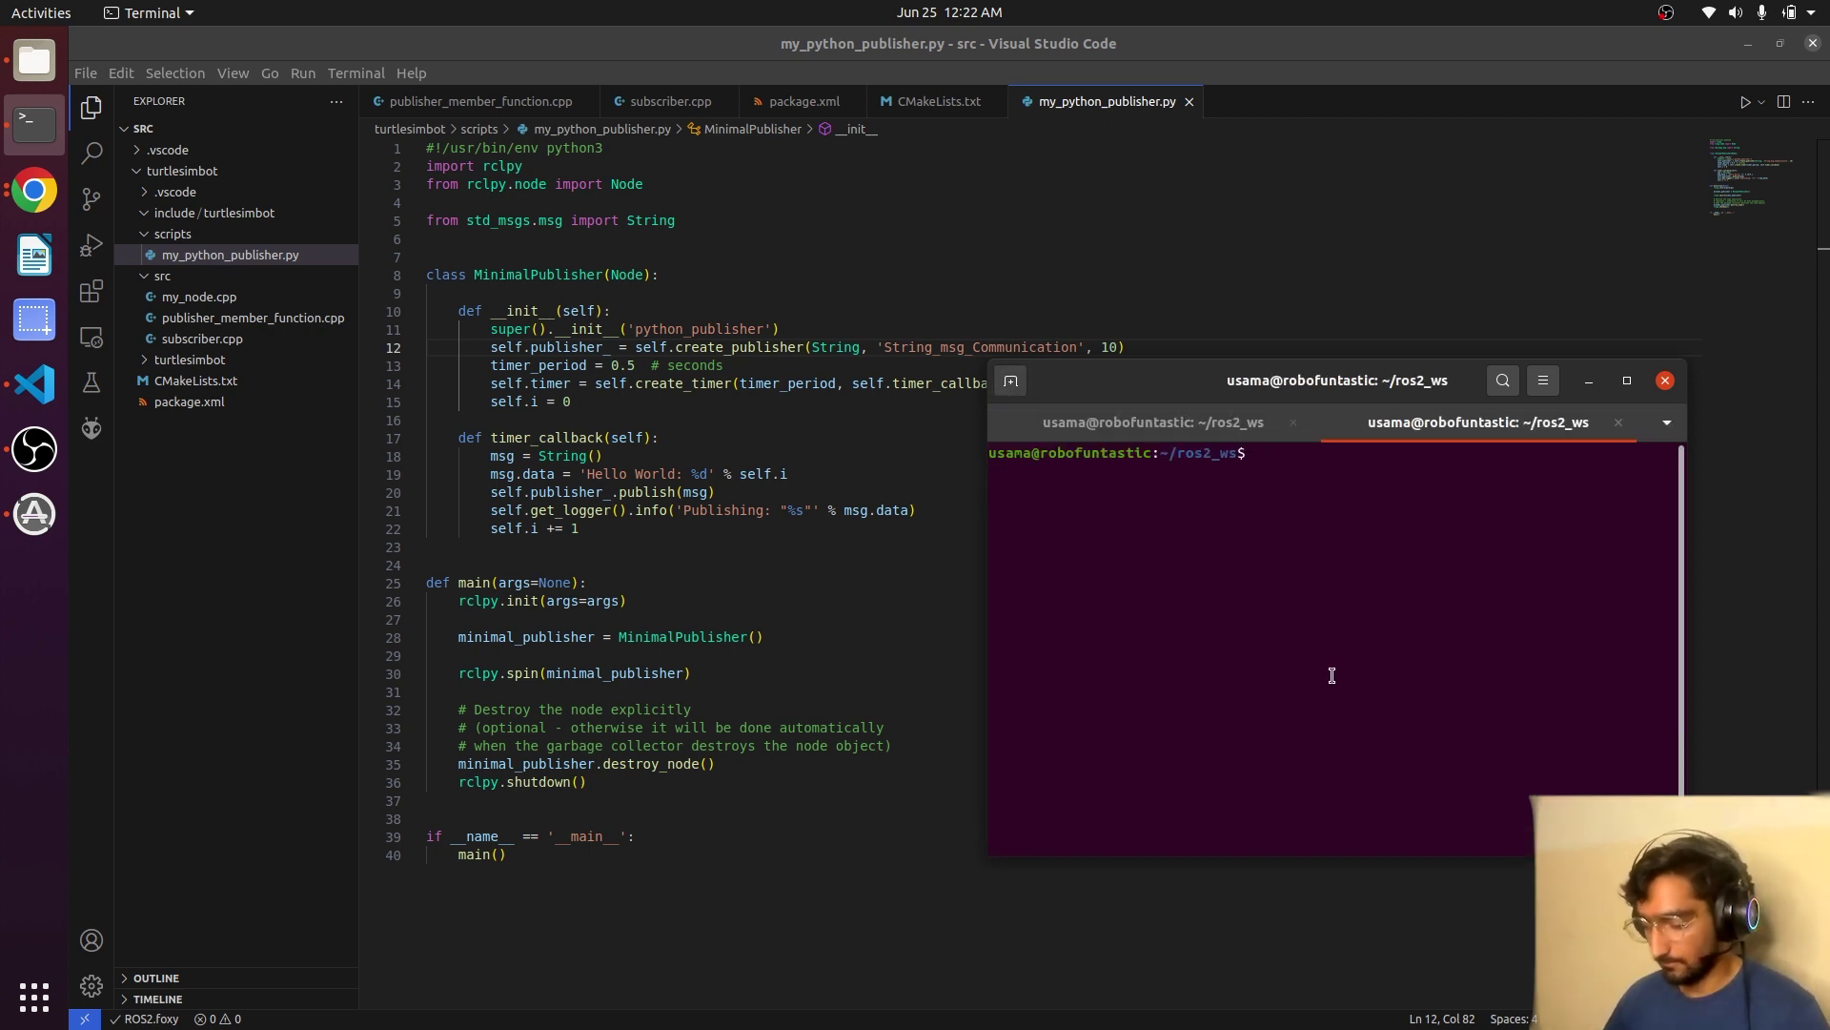
type("ros")
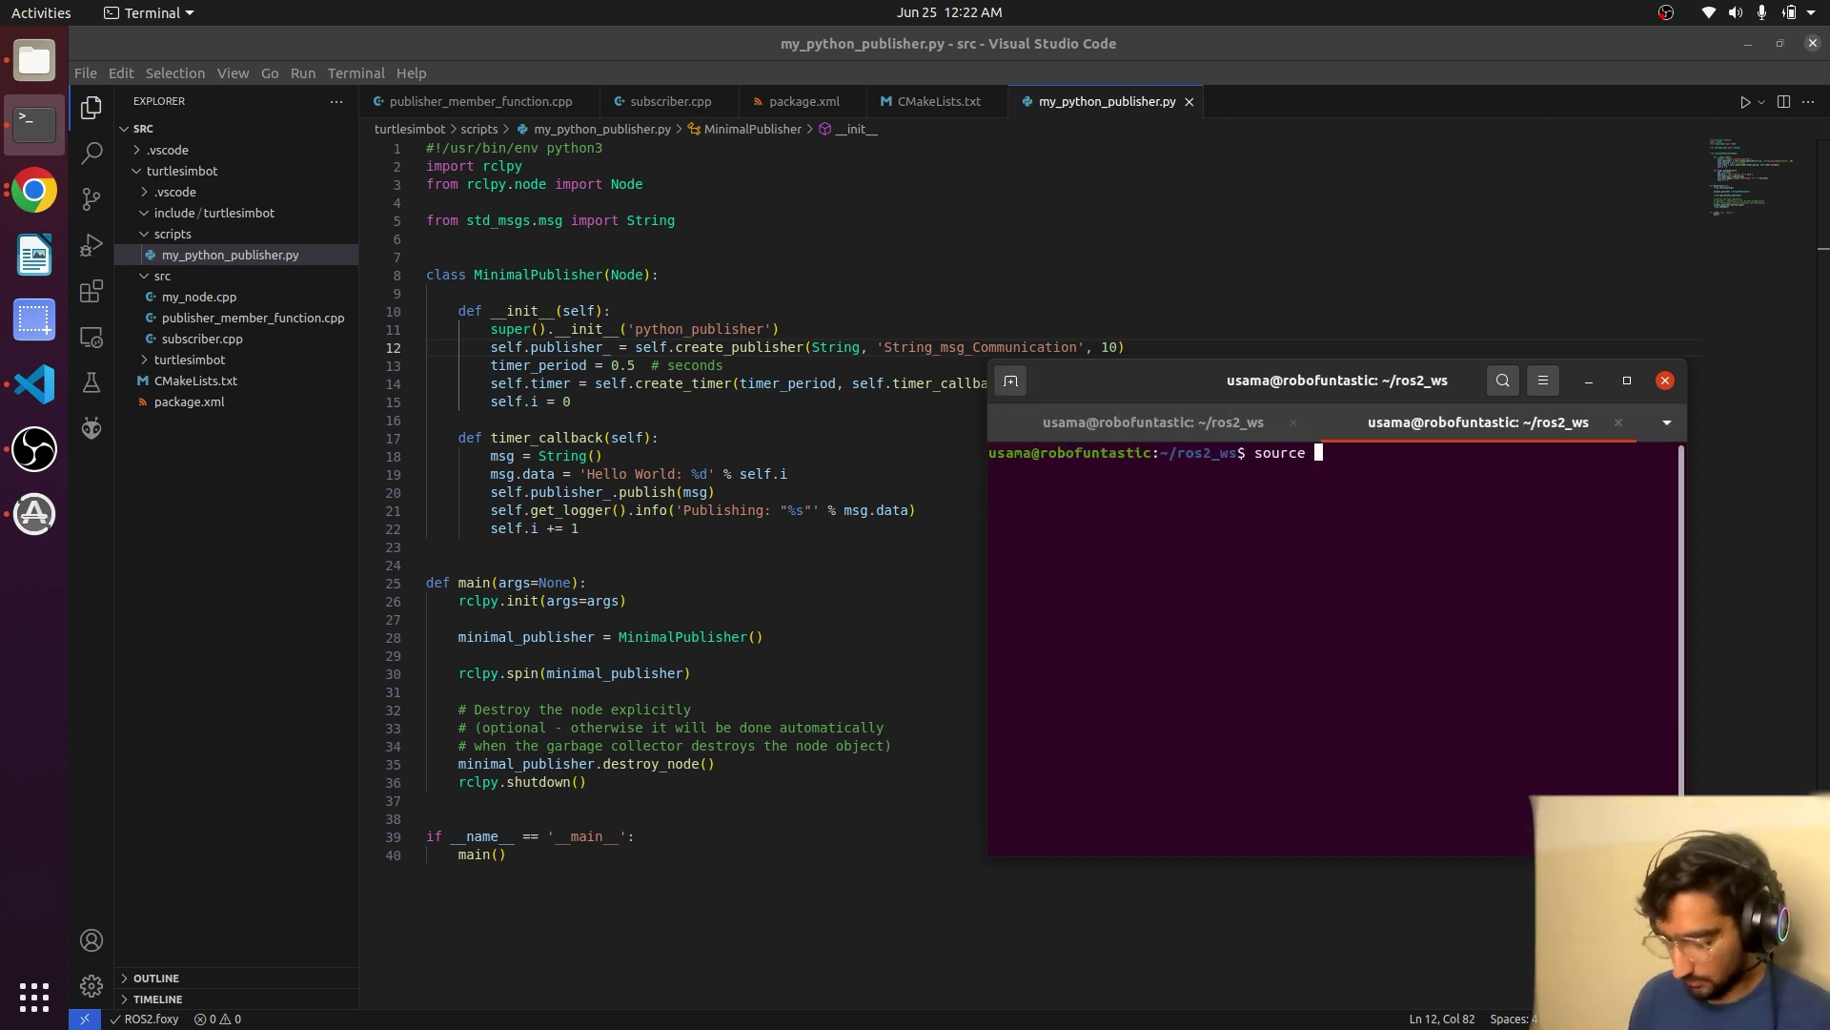
type("local_setup.bash")
key("Return")
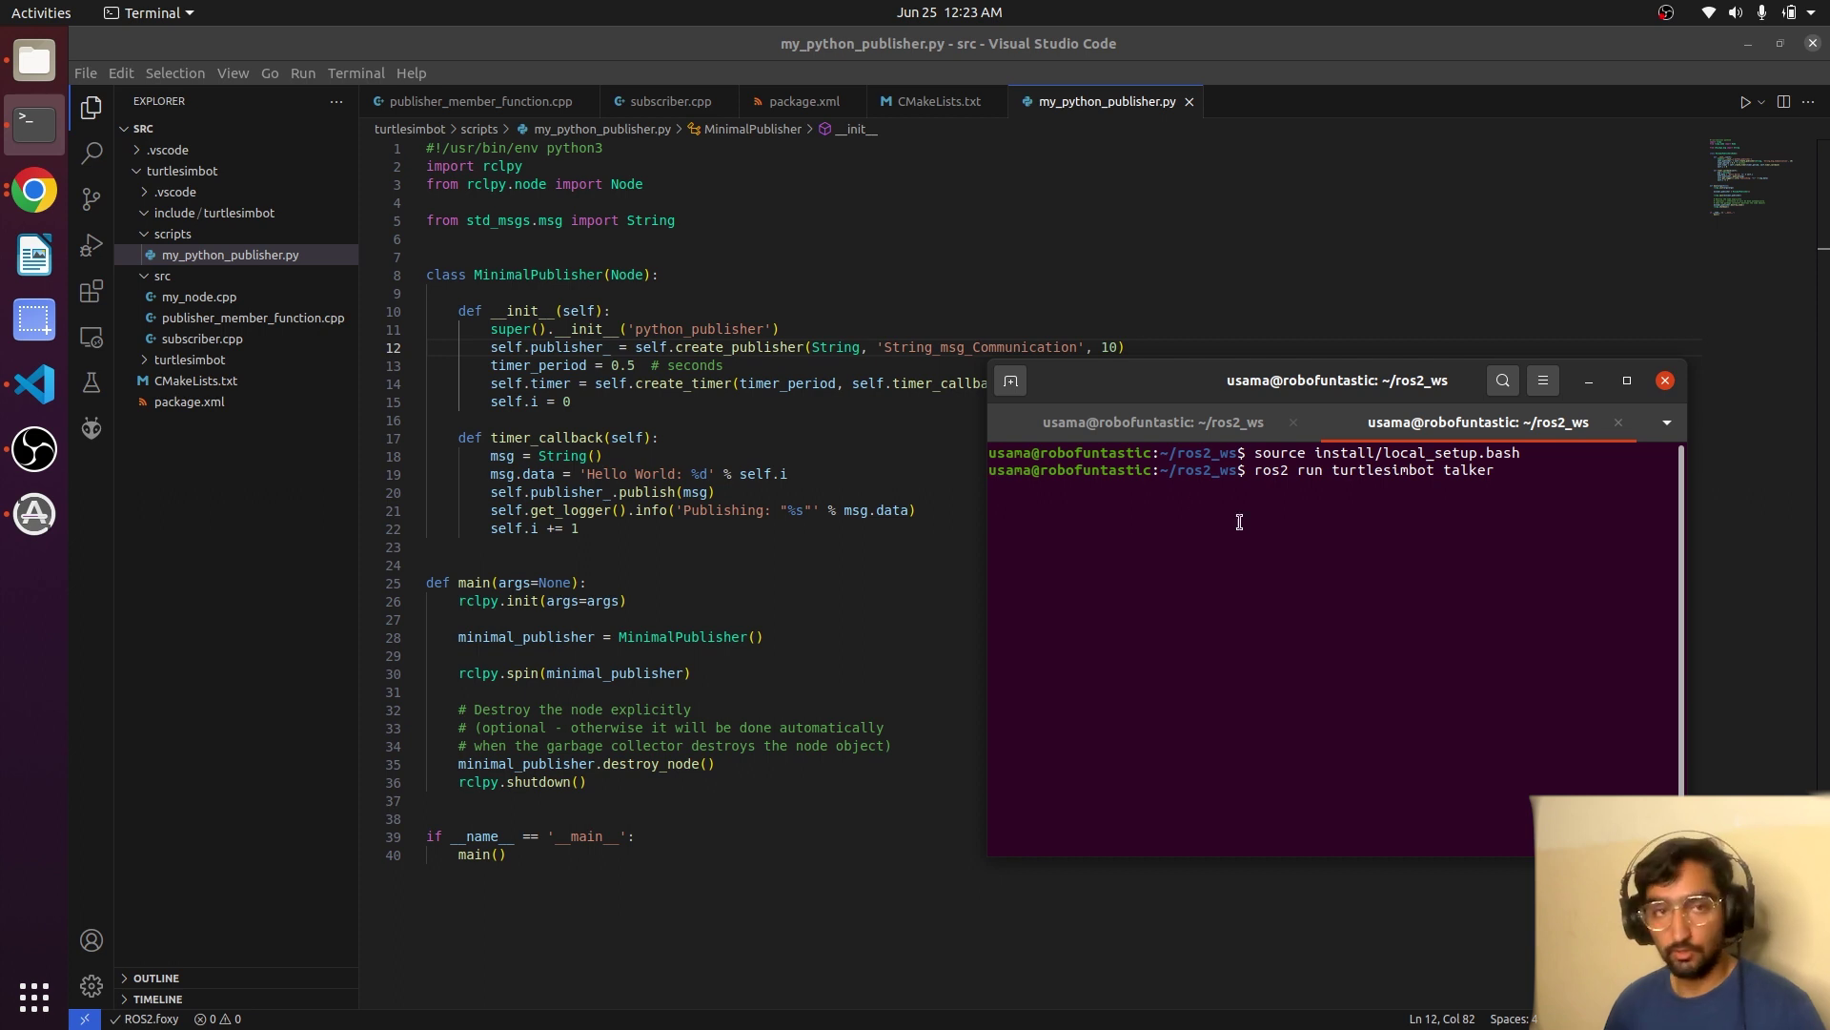
left_click(1011, 380)
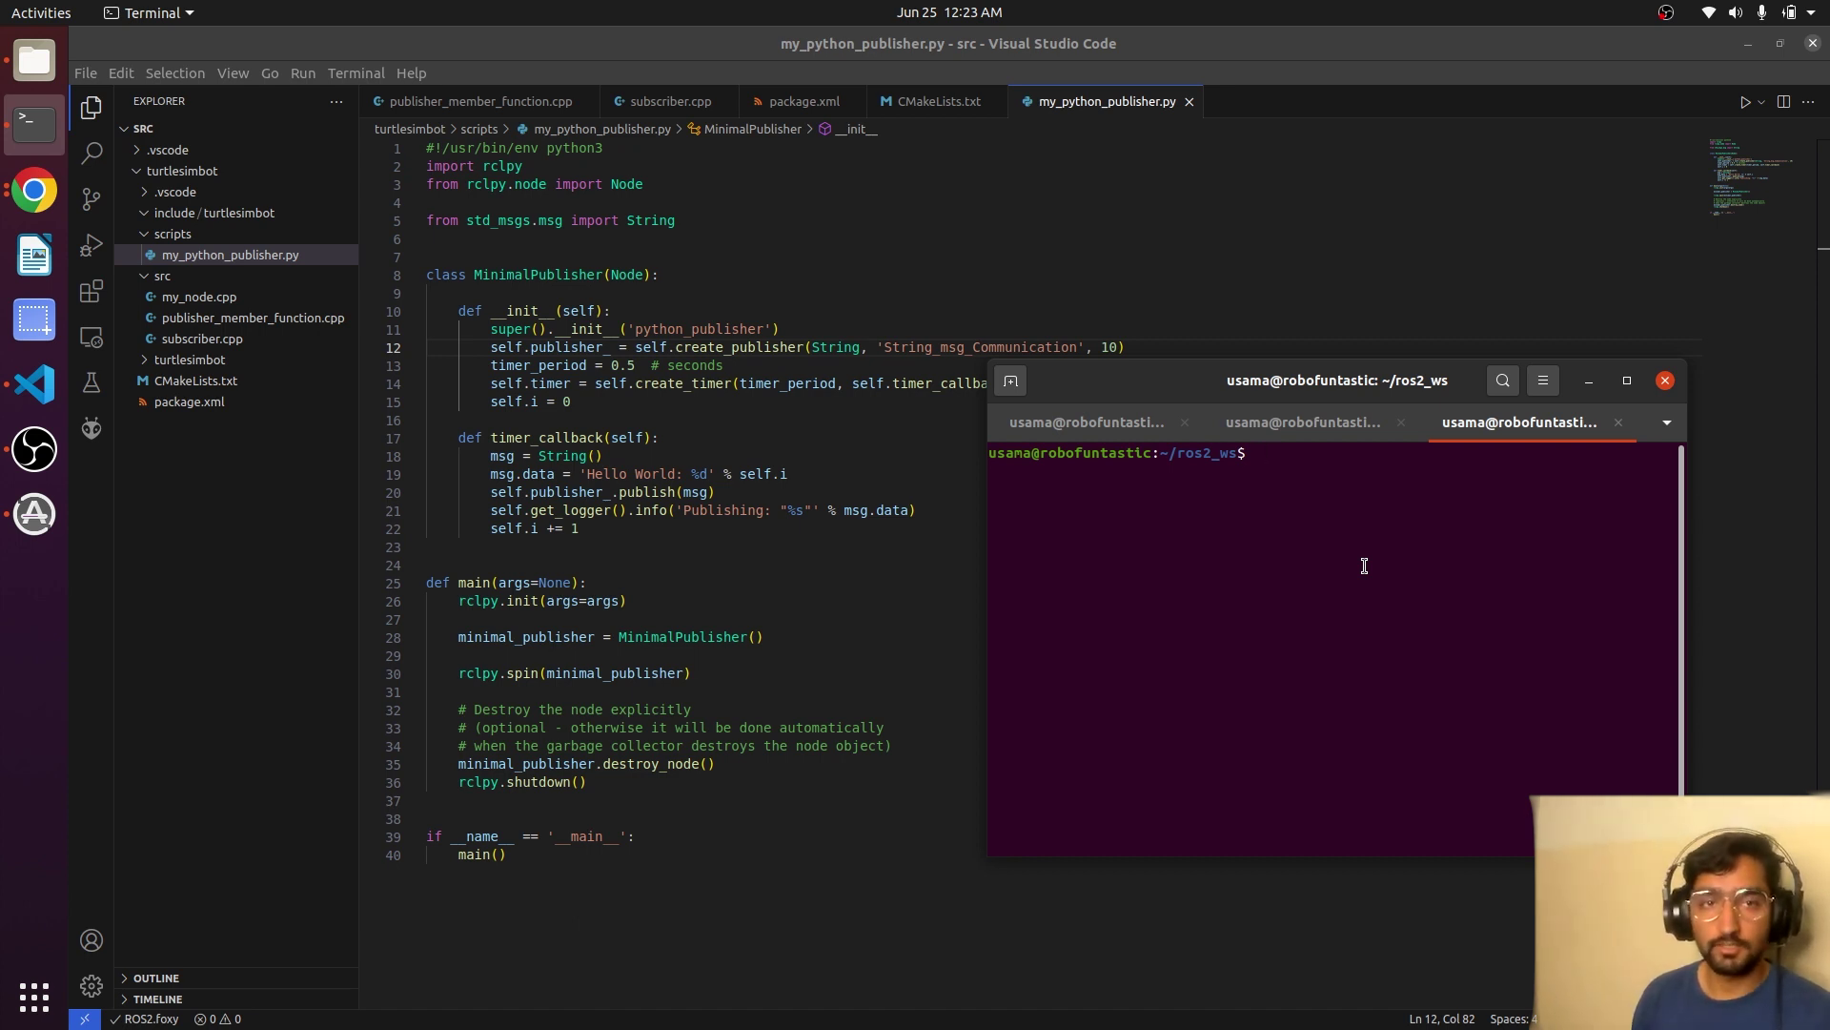
type("rso")
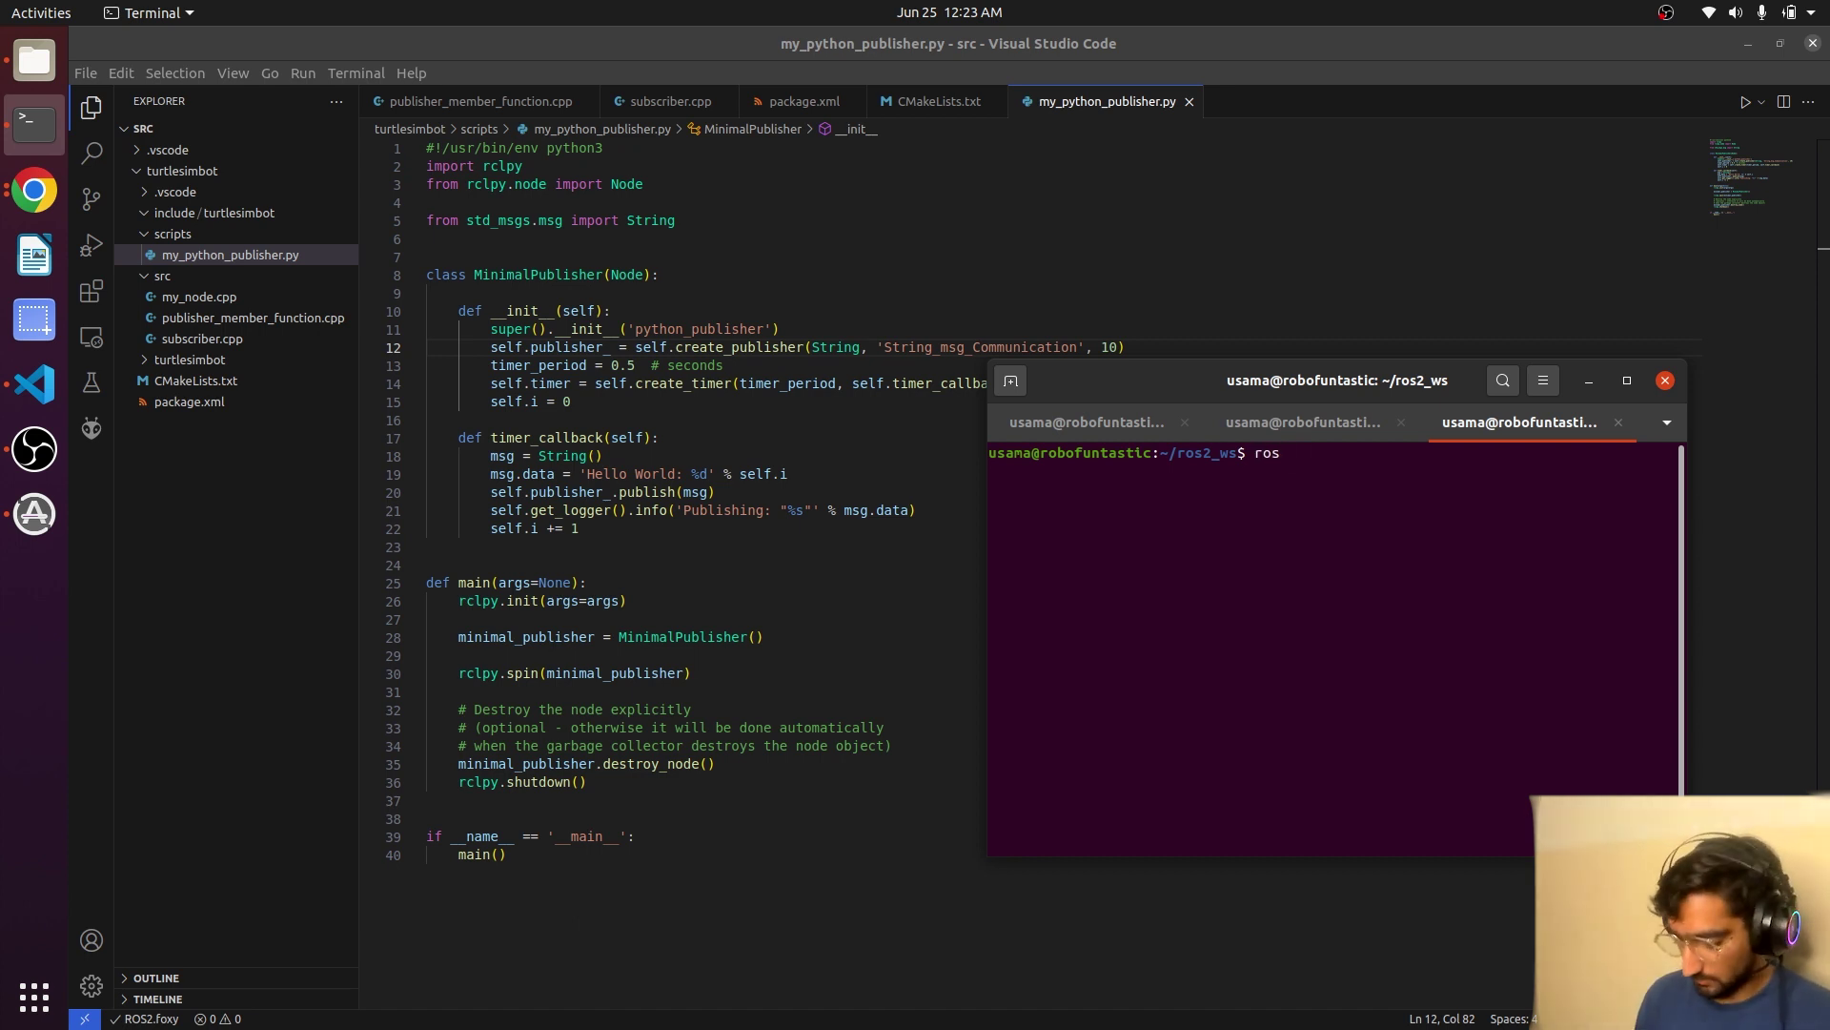
type("urce install/local_setup.bash")
Source the workspace, run 'ros2 run turtlesimbot listner', and widen the terminal window.
key("Return")
type("ros2 run tu")
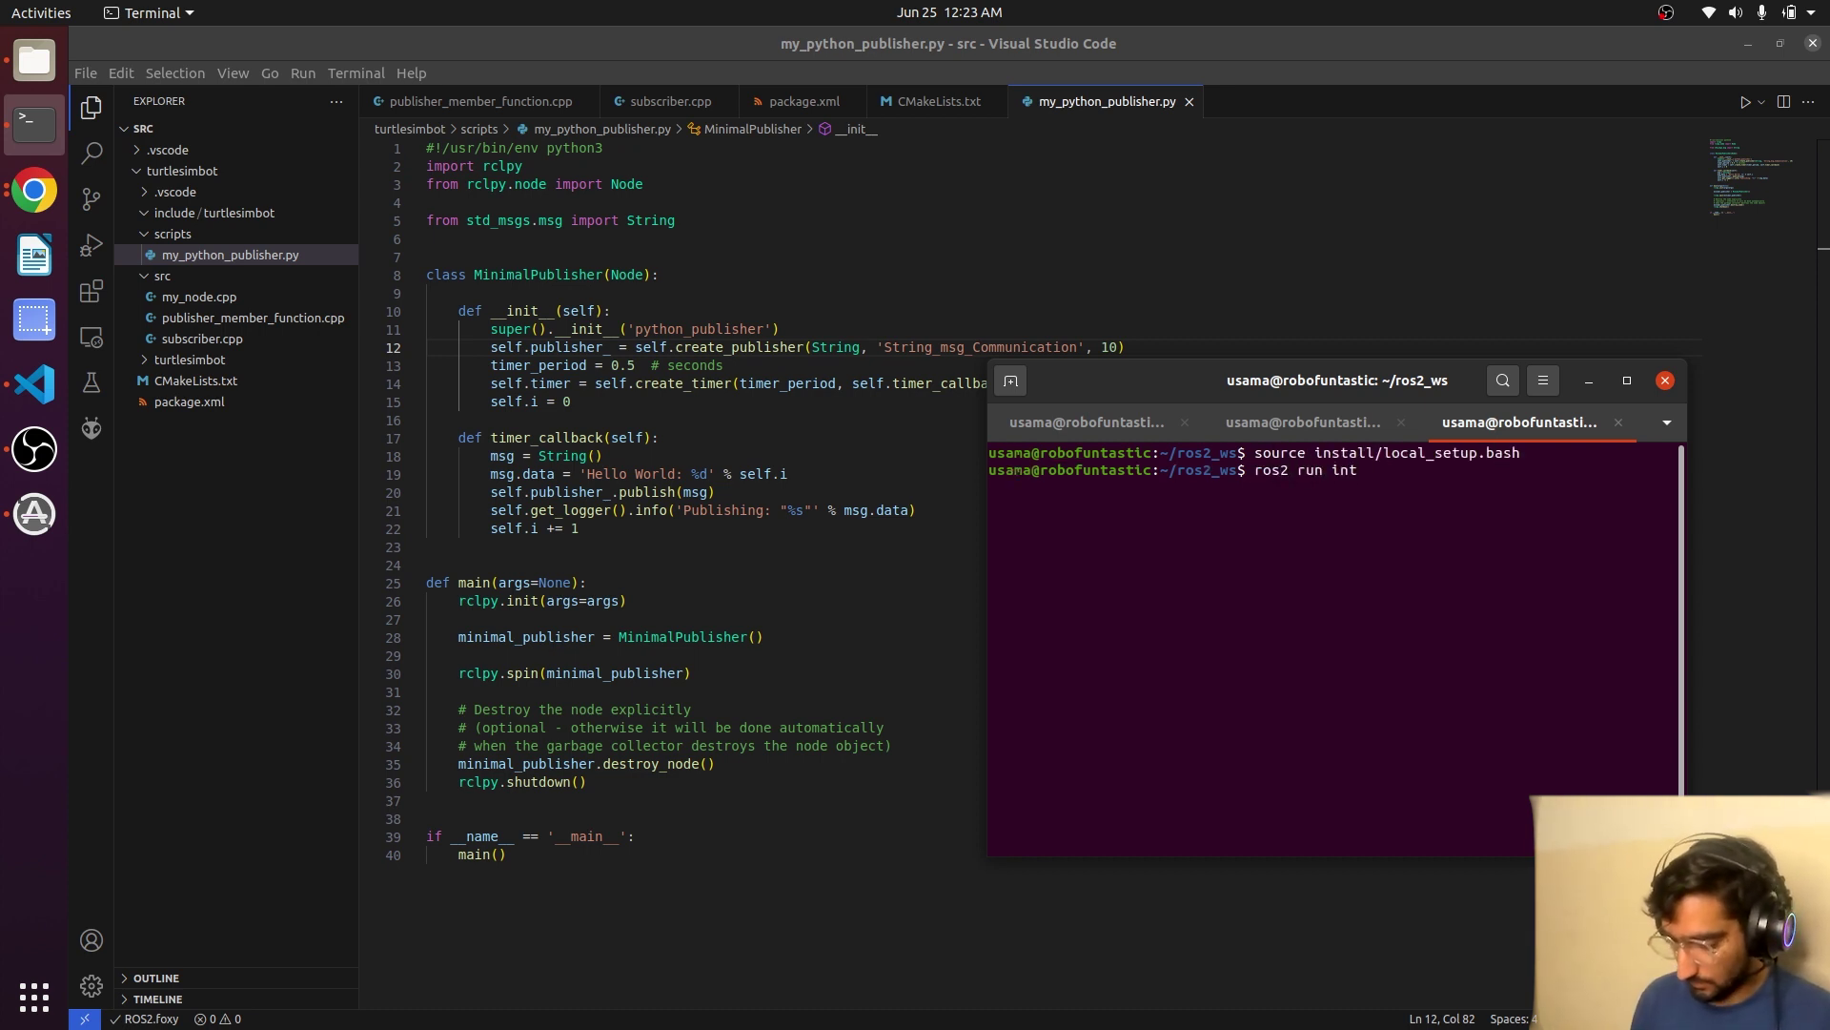
key("BackSpace")
key("BackSpace")
type("turtlesimbot listner")
key("Return")
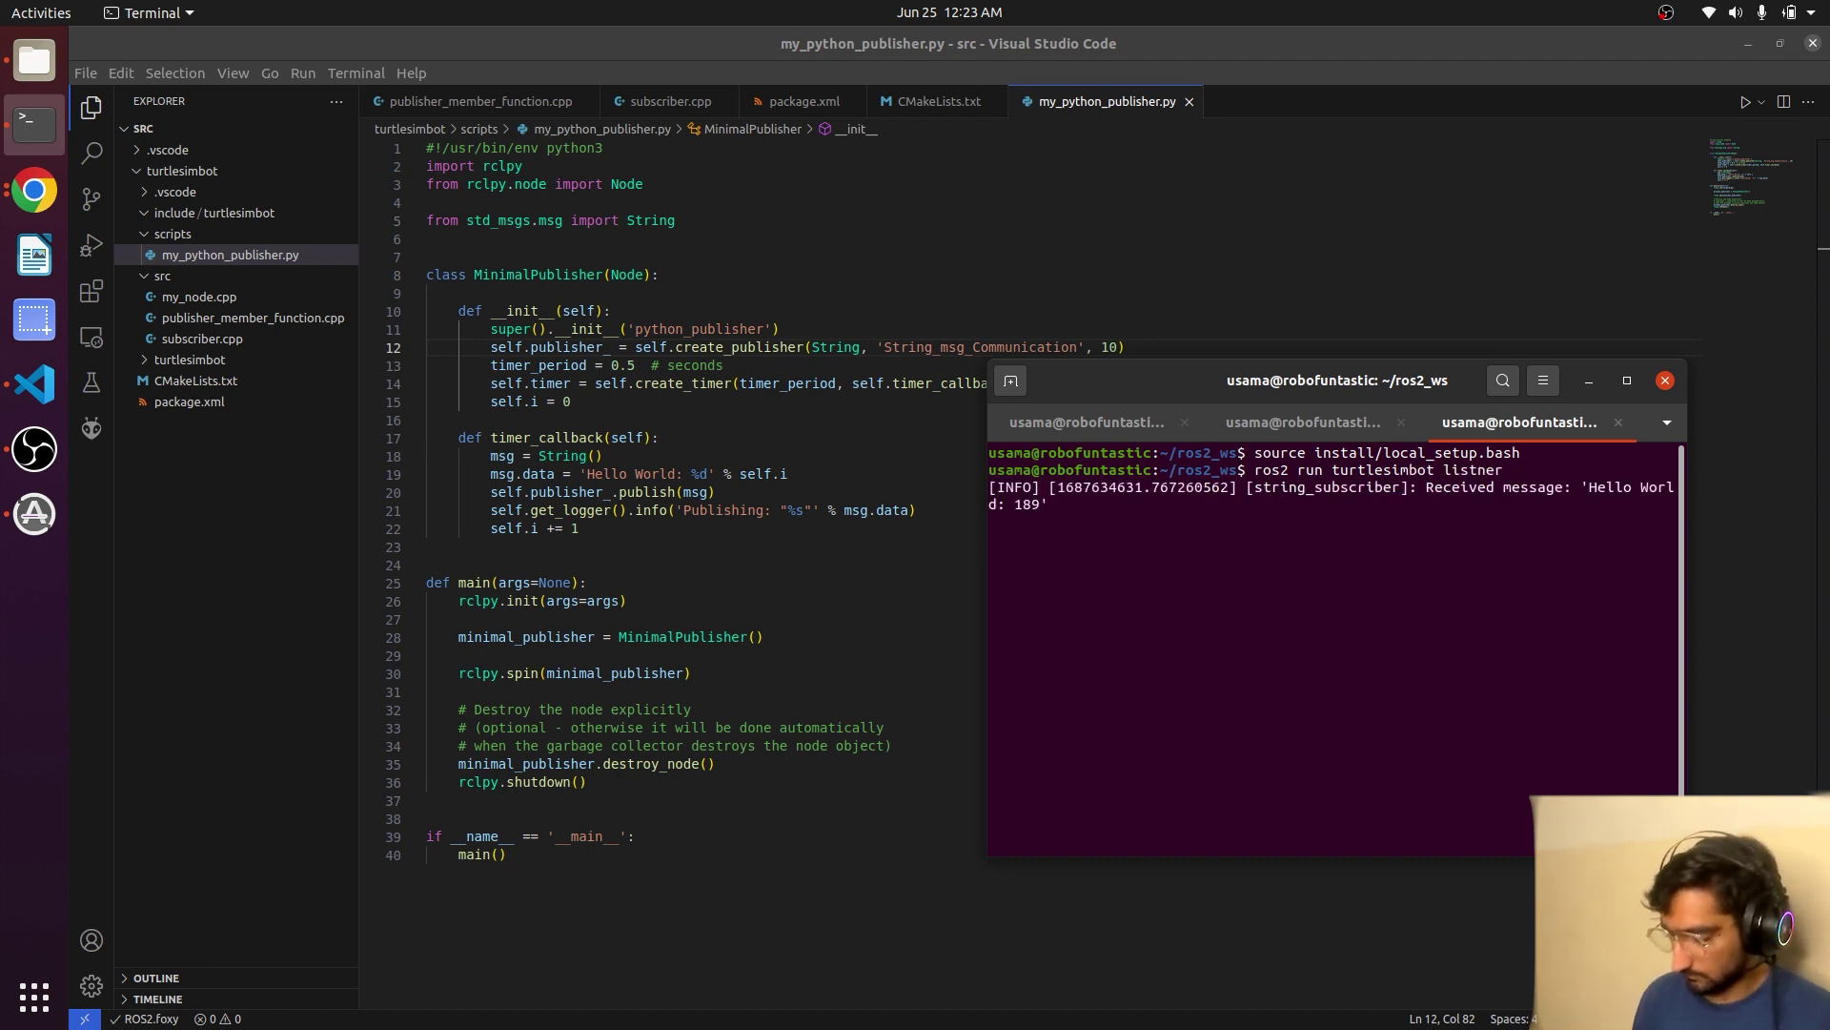
left_click_drag(988, 615, 757, 615)
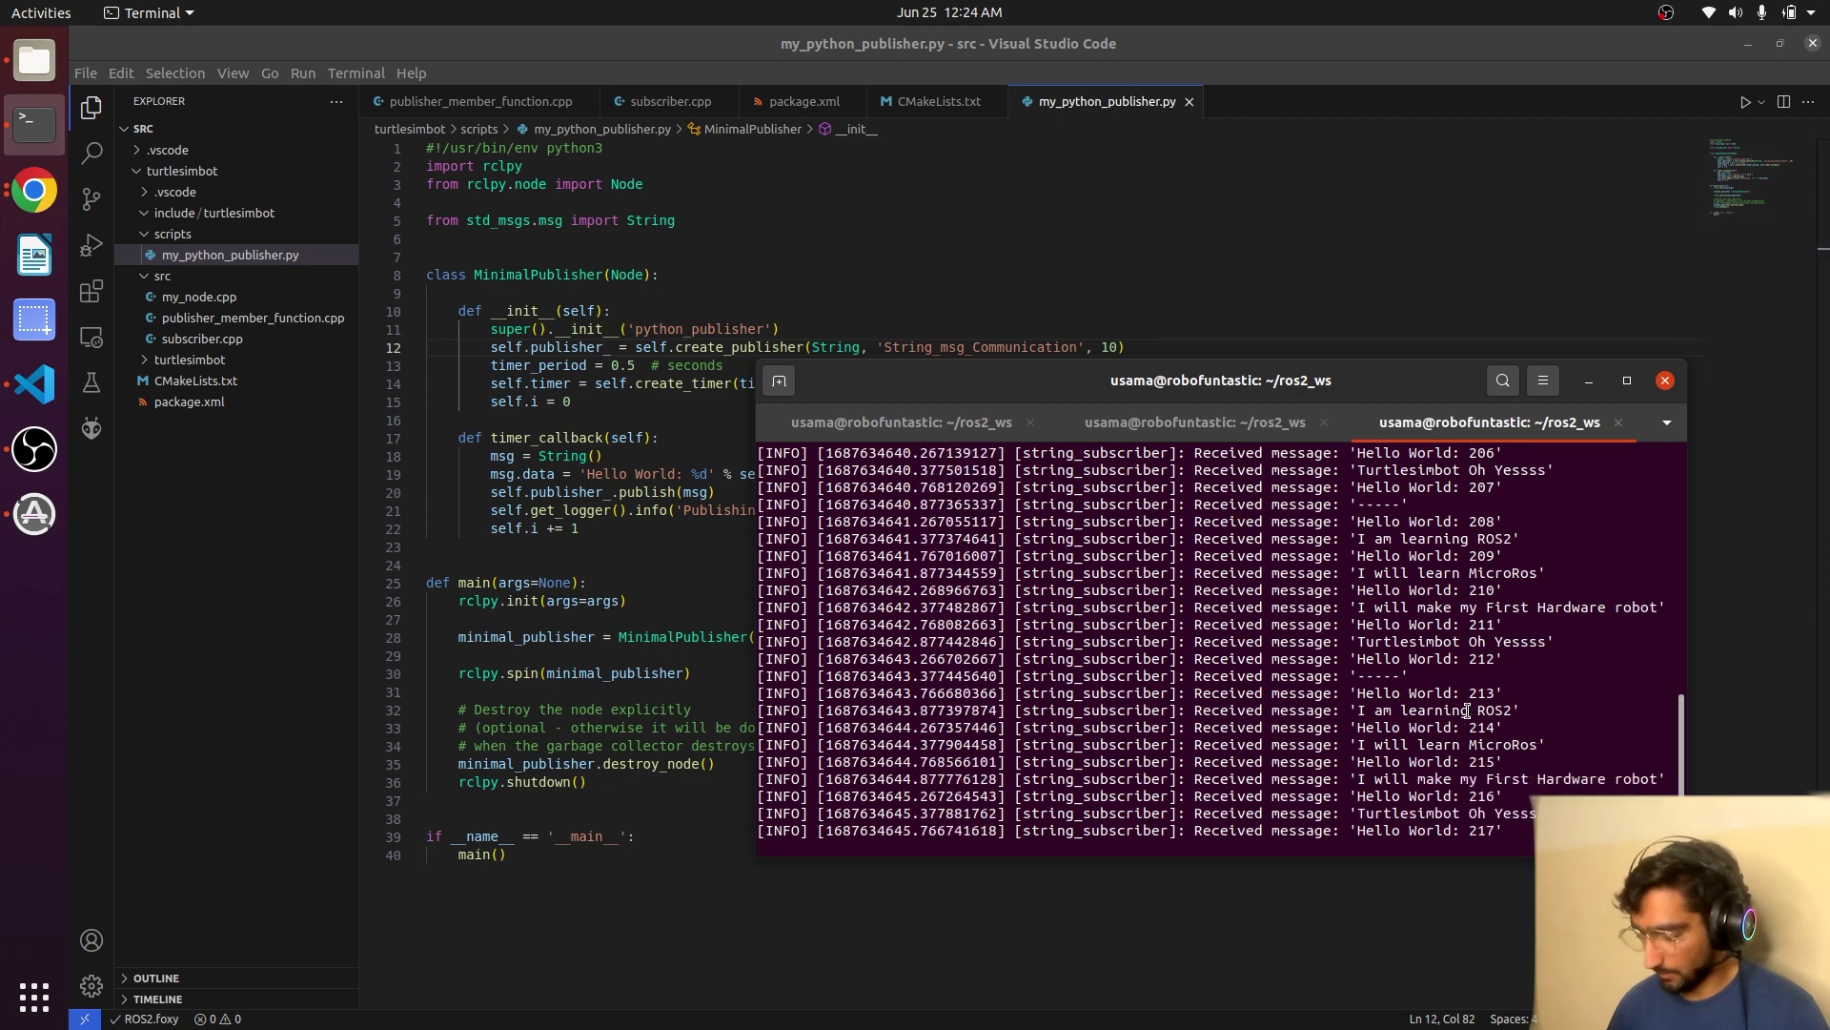
In a fourth tab, echo /String_msg_Communication to see both publishers' messages, then stop it.
key("ctrl+shift+t")
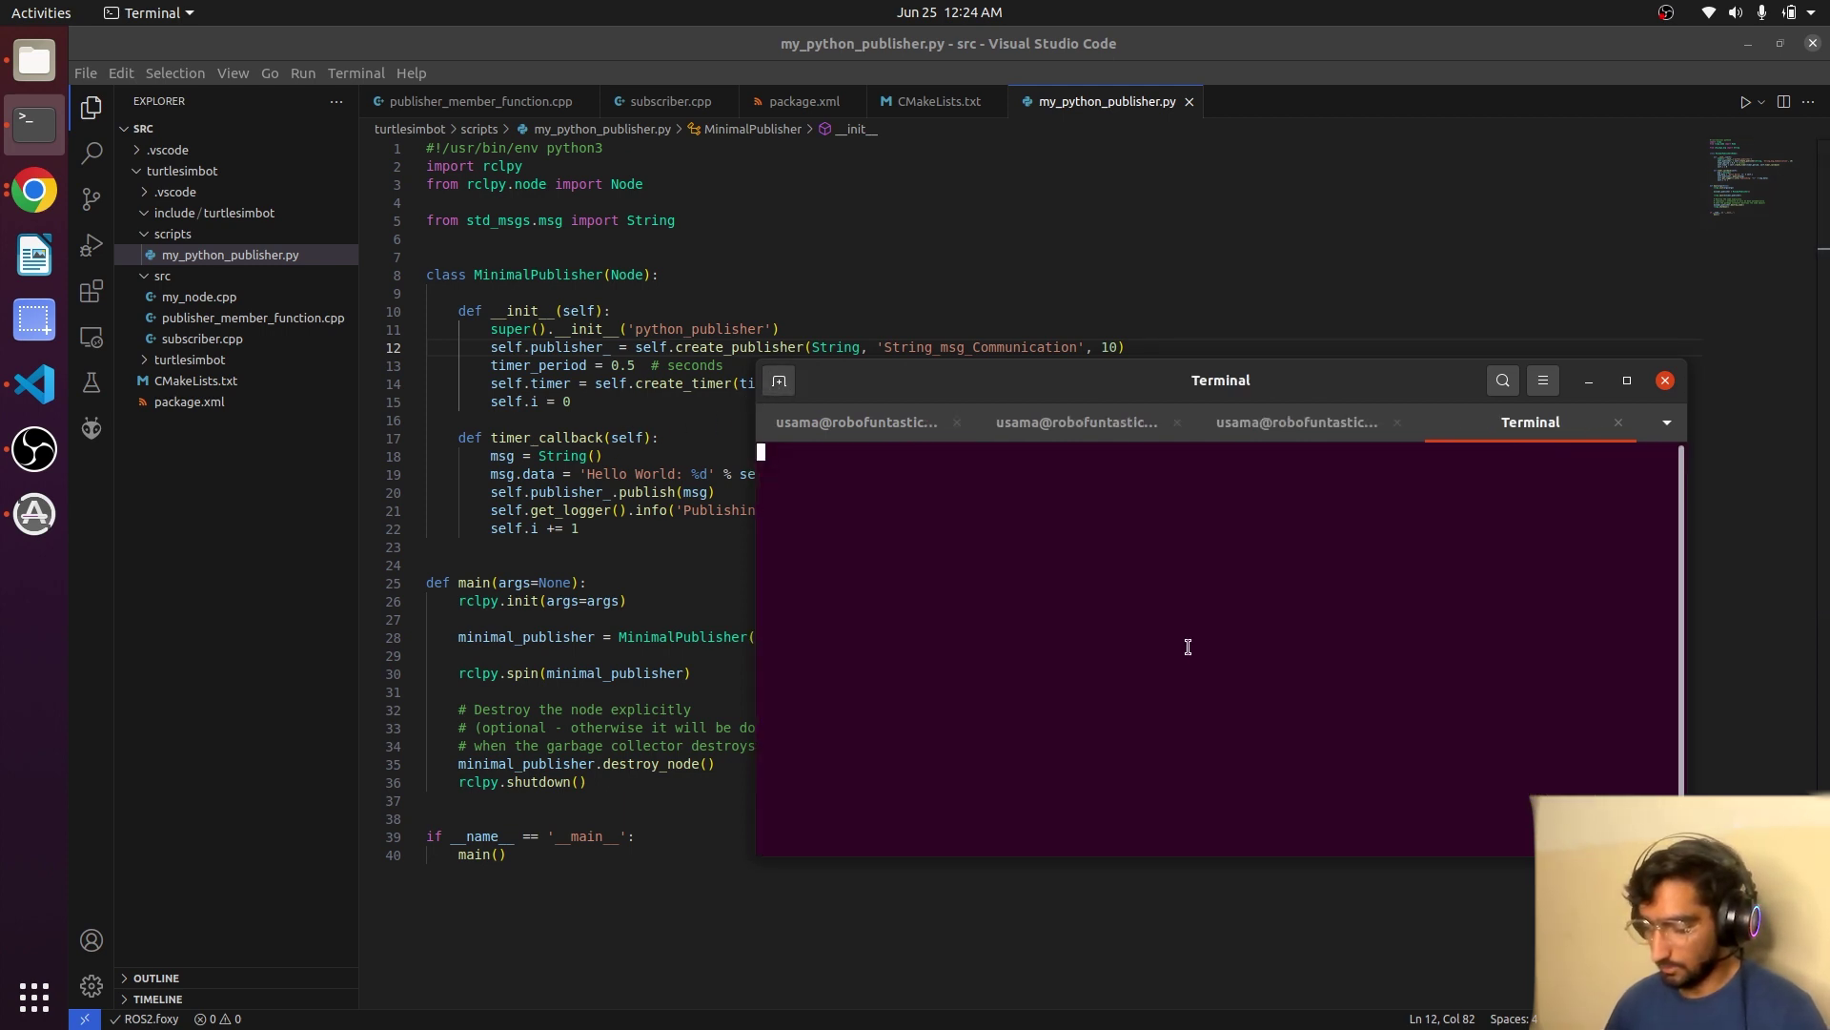
type("ros2 topic echo")
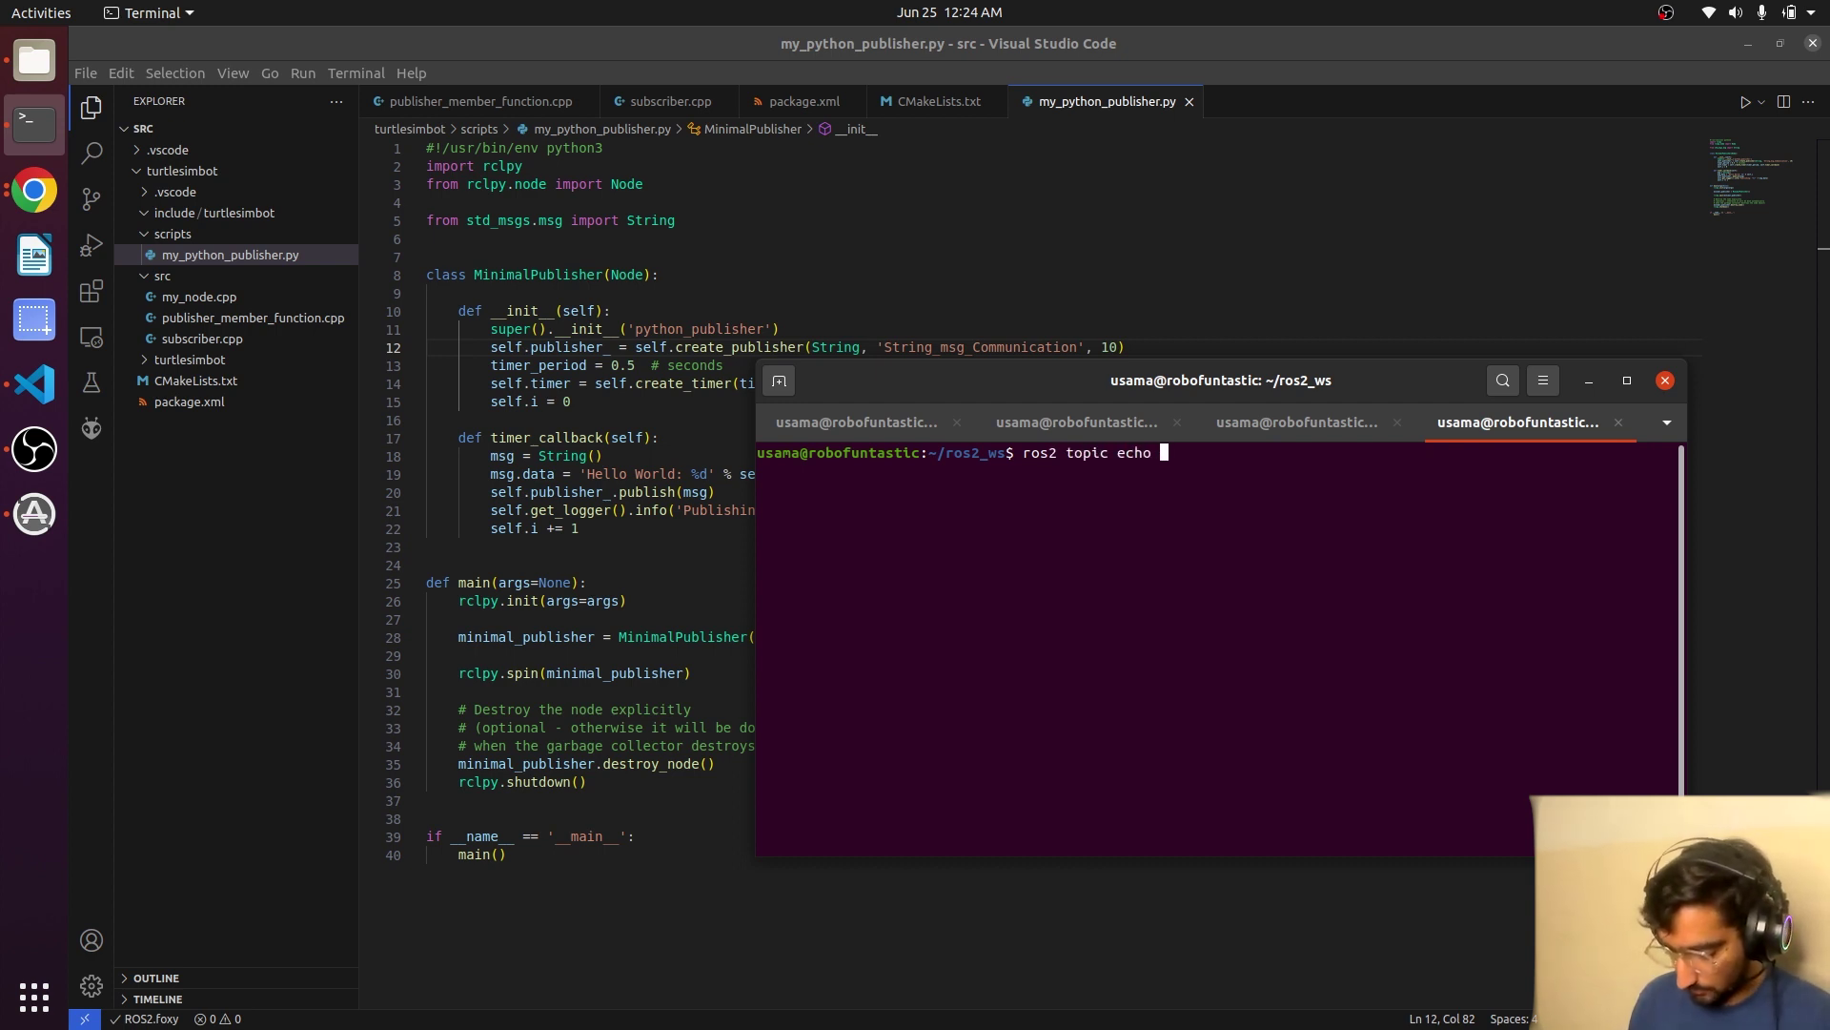
key("Tab")
key("Tab")
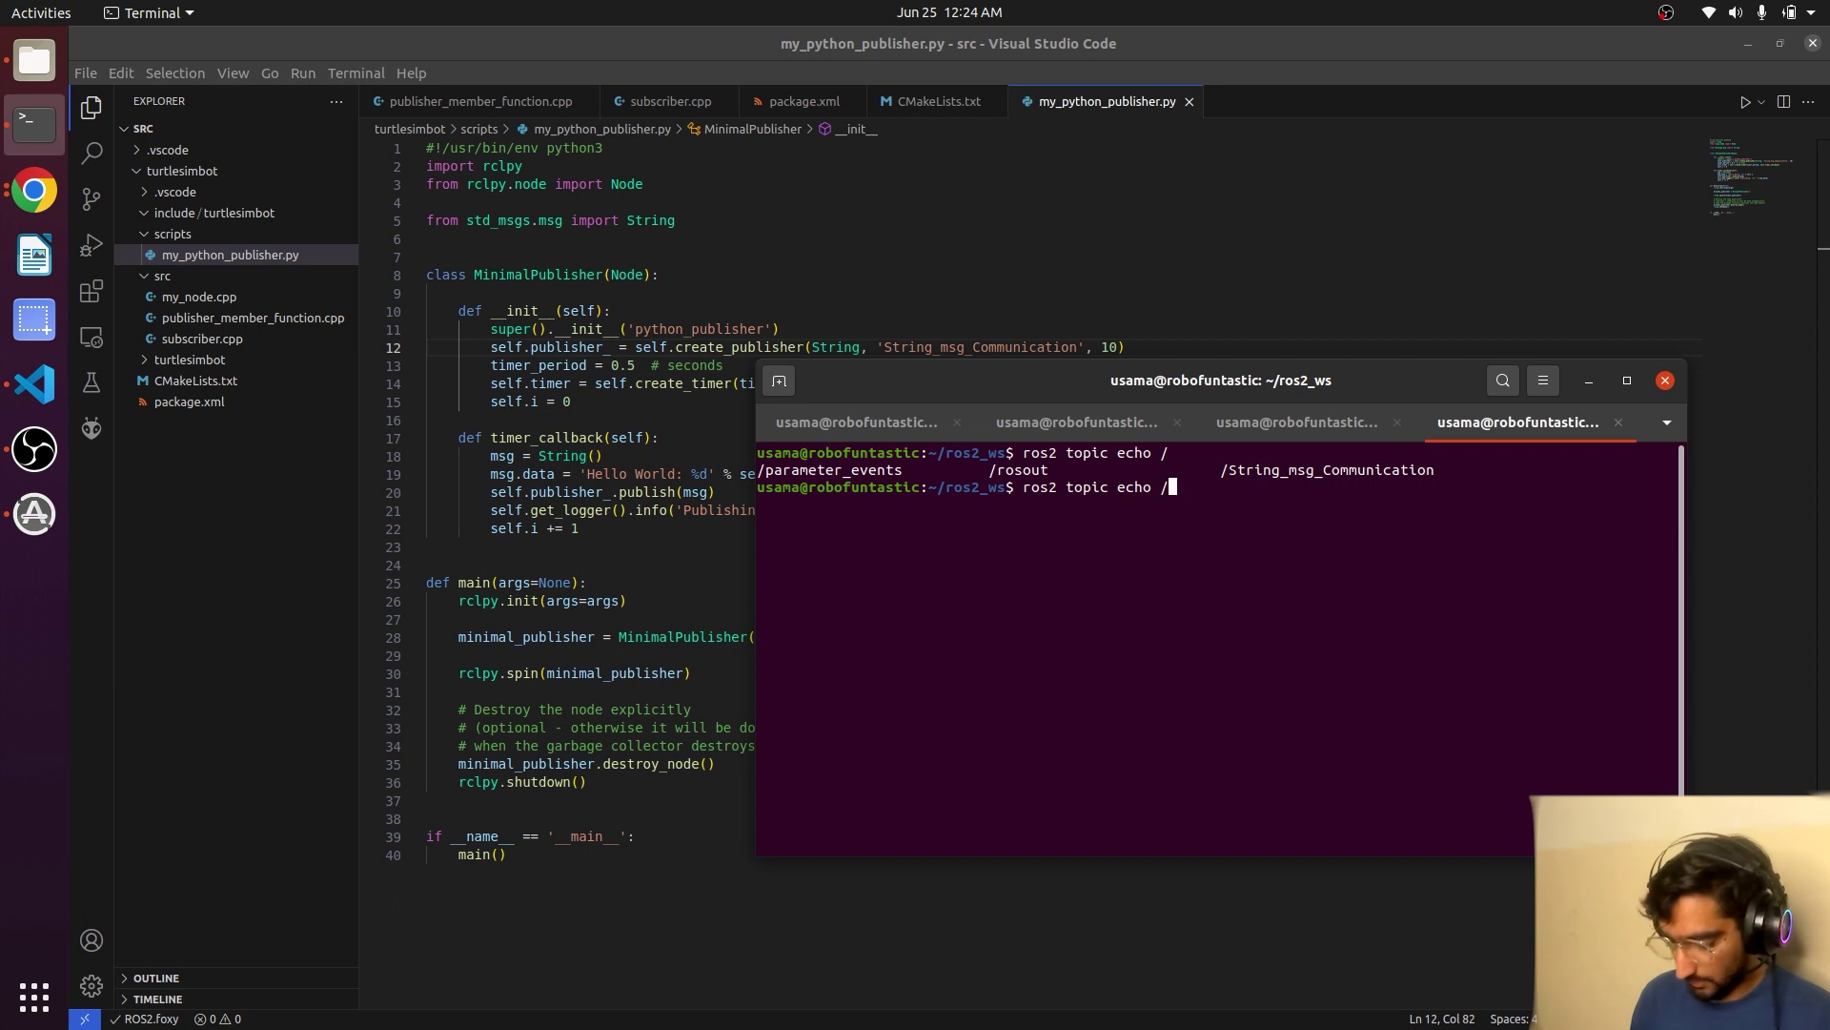
key("Tab")
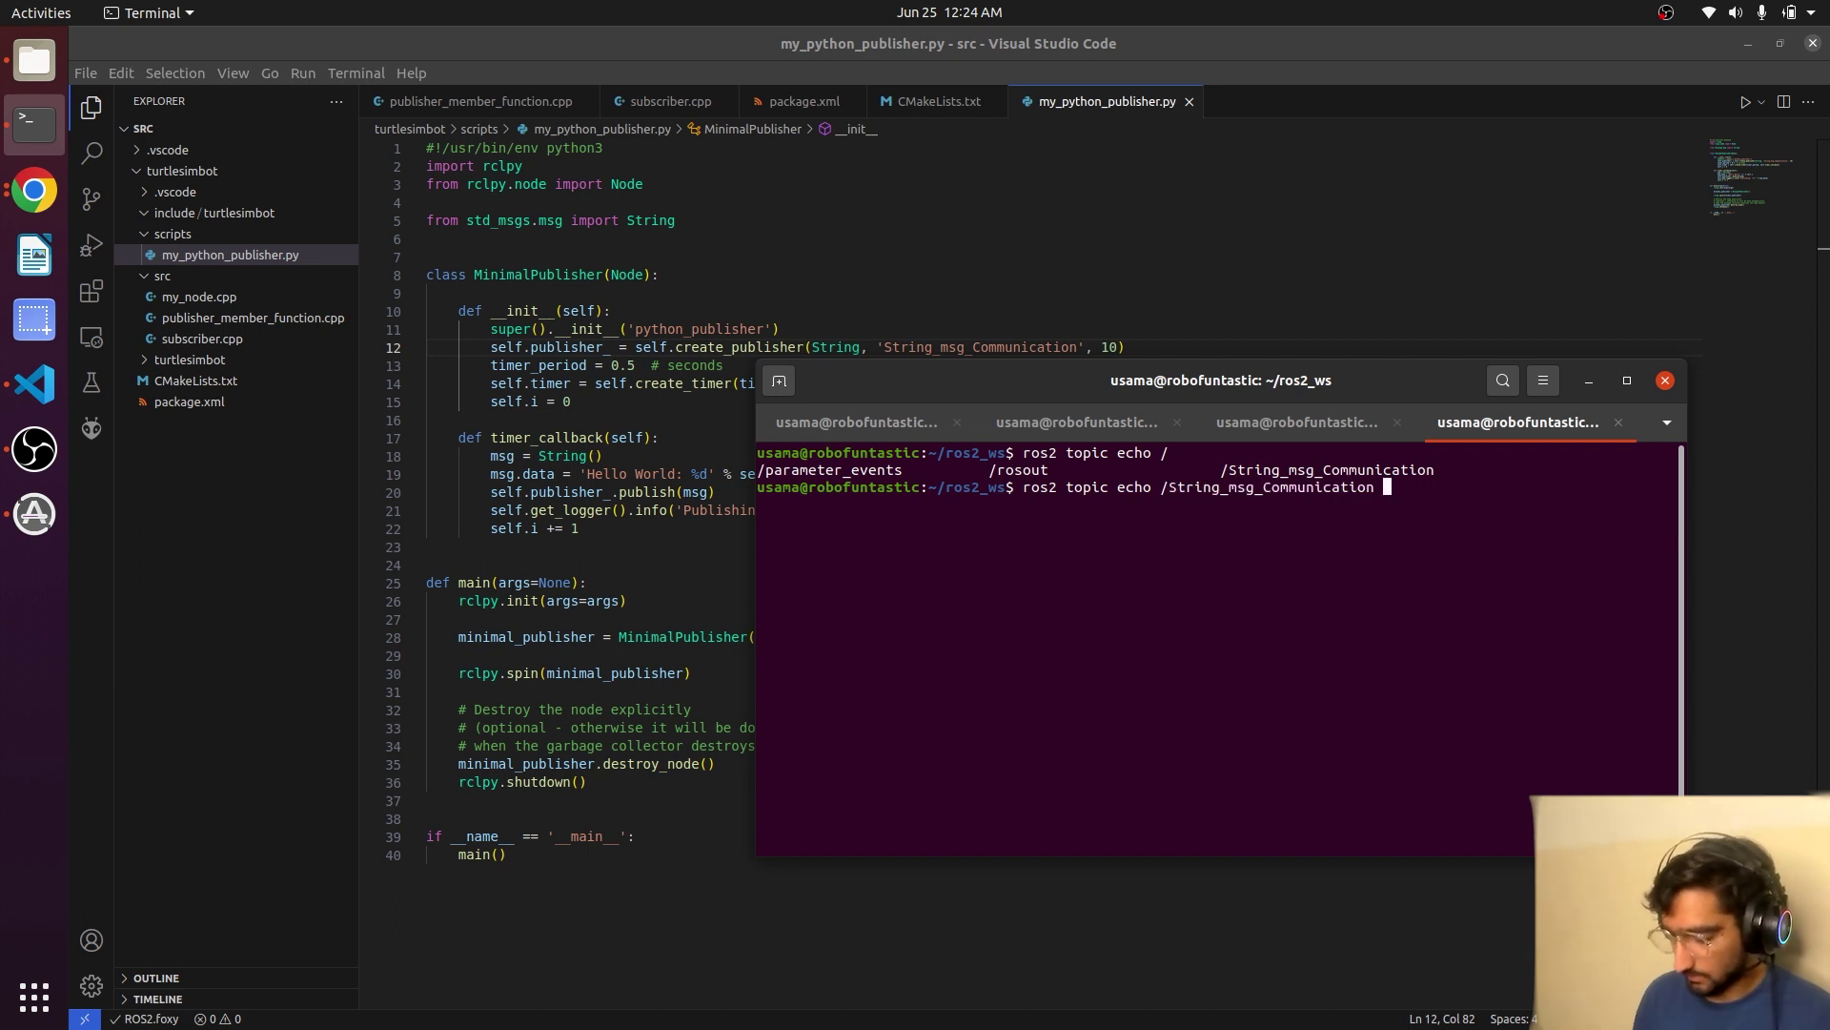
key("Return")
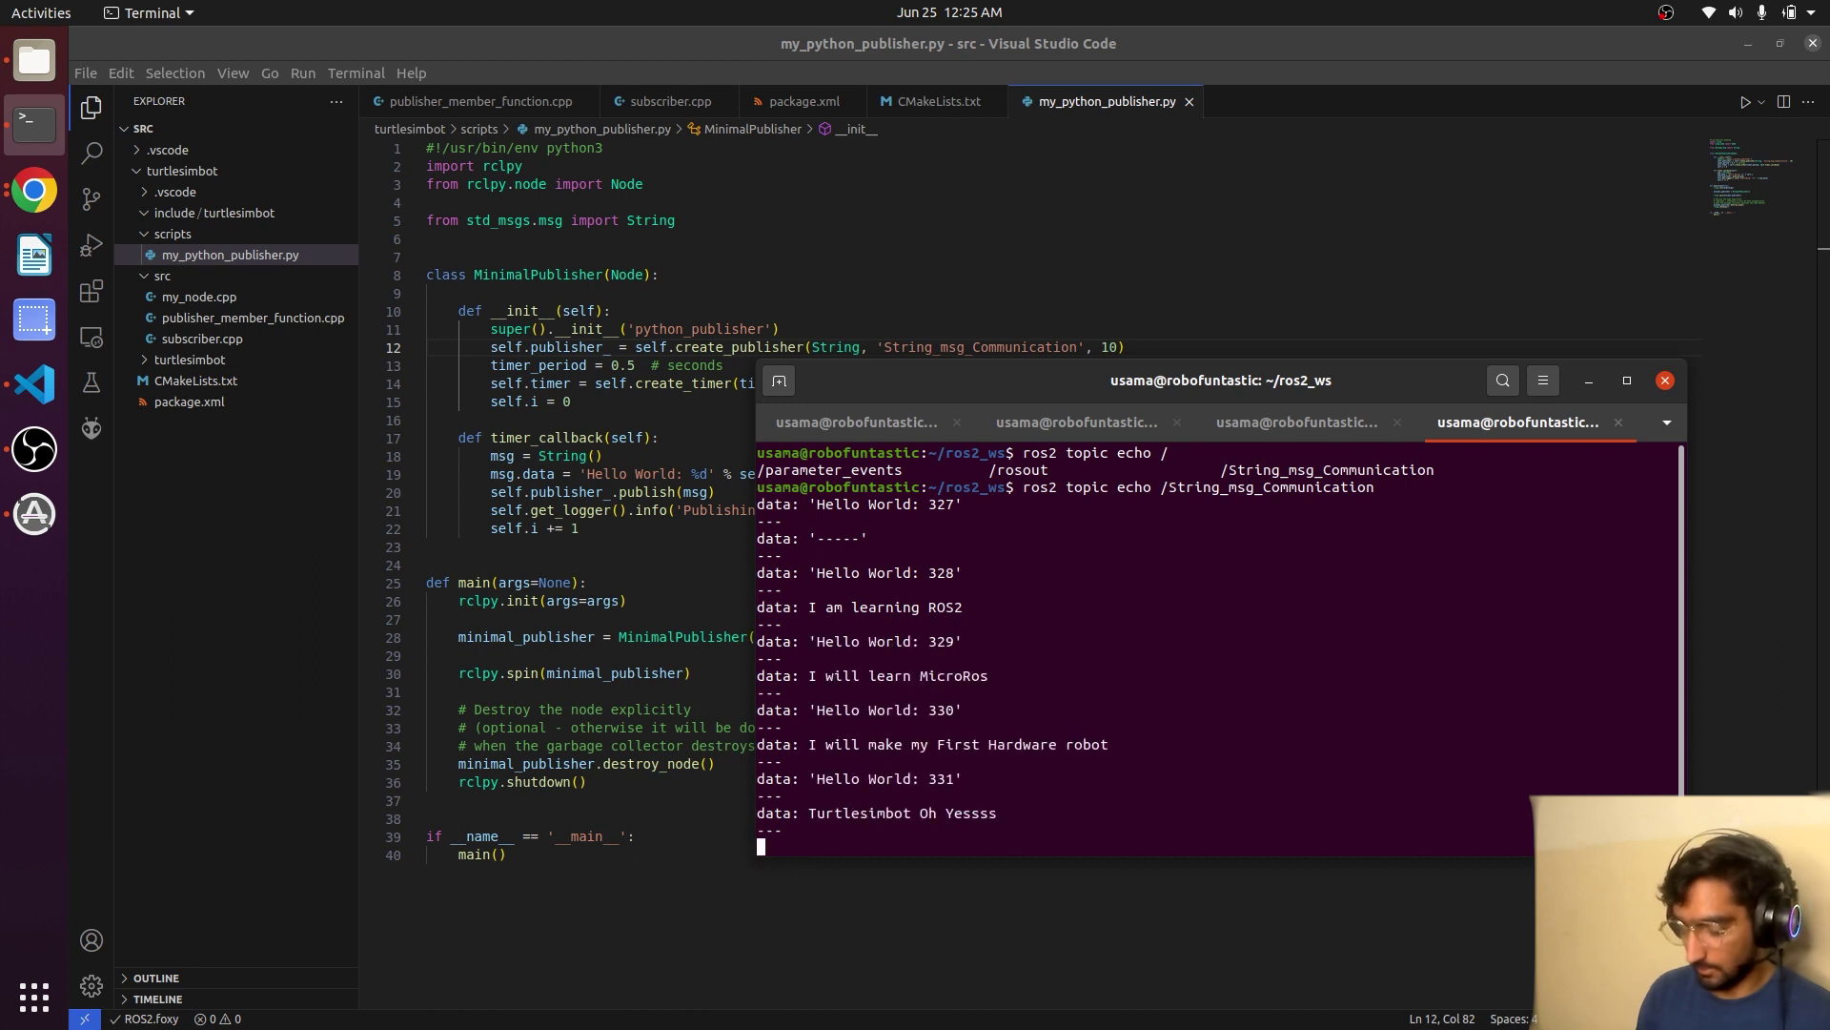
key("ctrl+c")
type("rqt_graph")
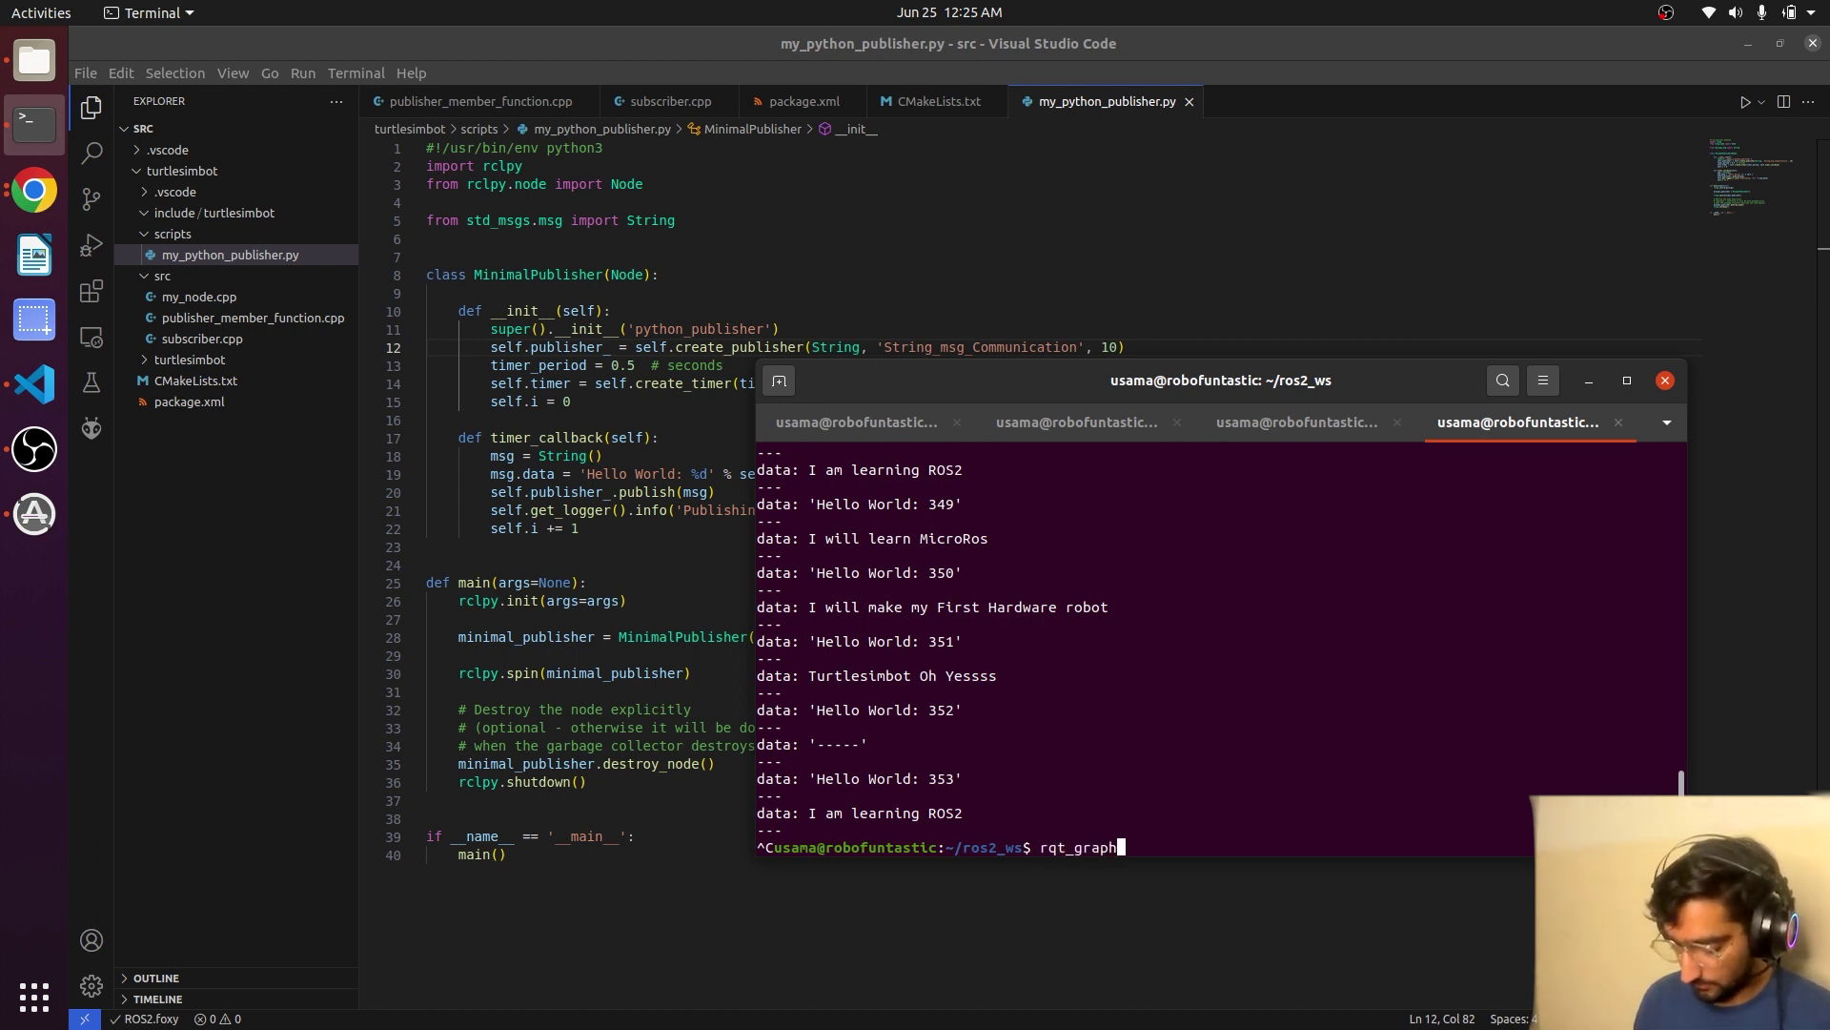
Launch rqt_graph and refresh it to show both publishers feeding string_subscriber.
key("Return")
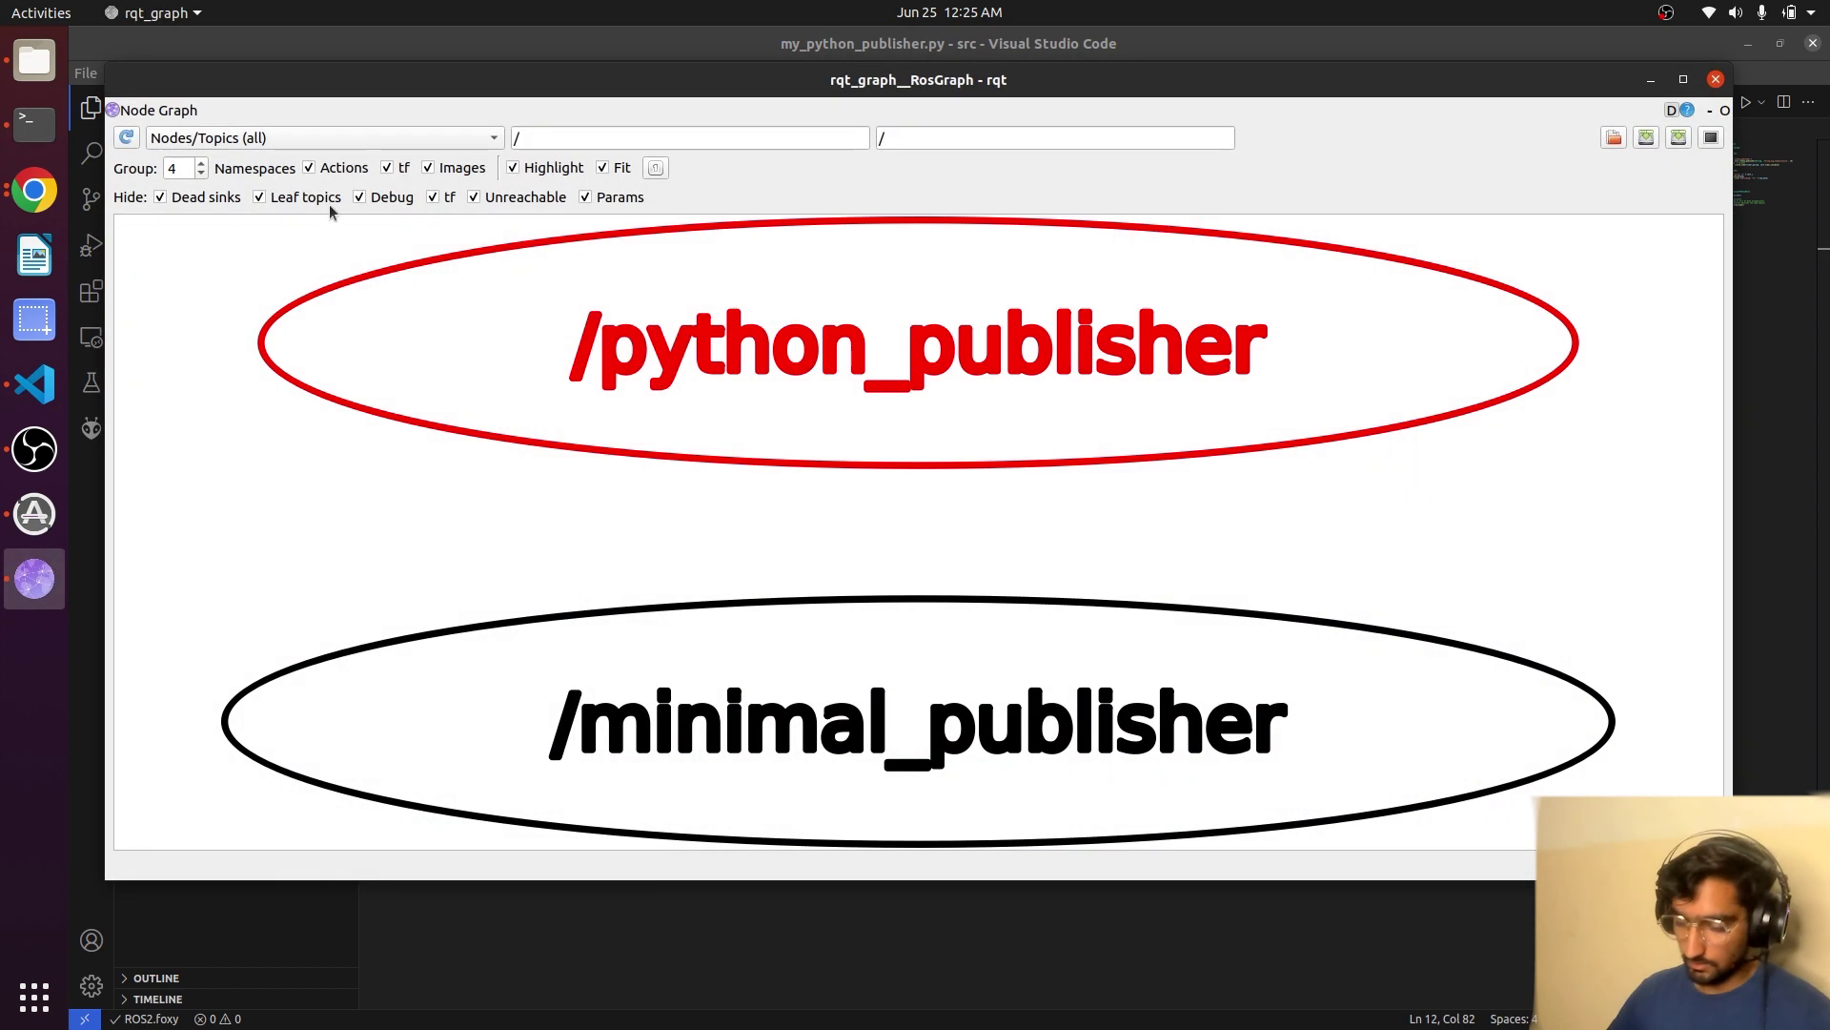
left_click(133, 139)
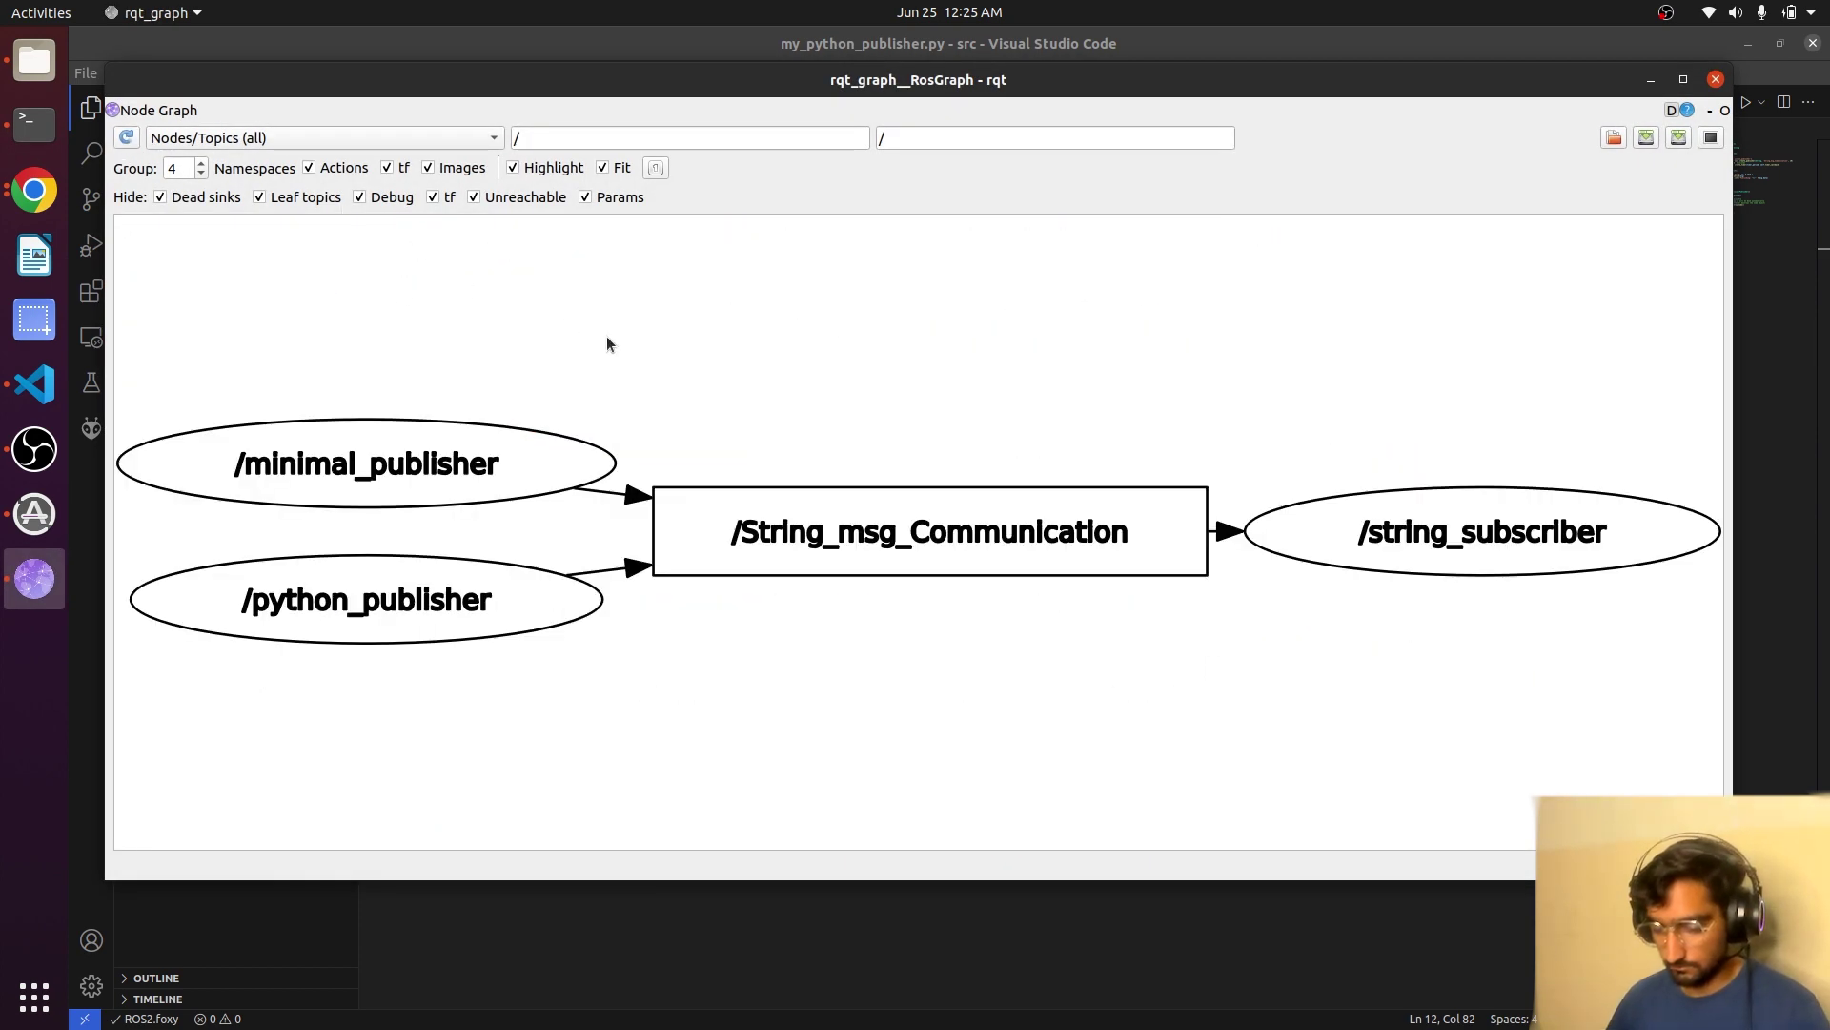